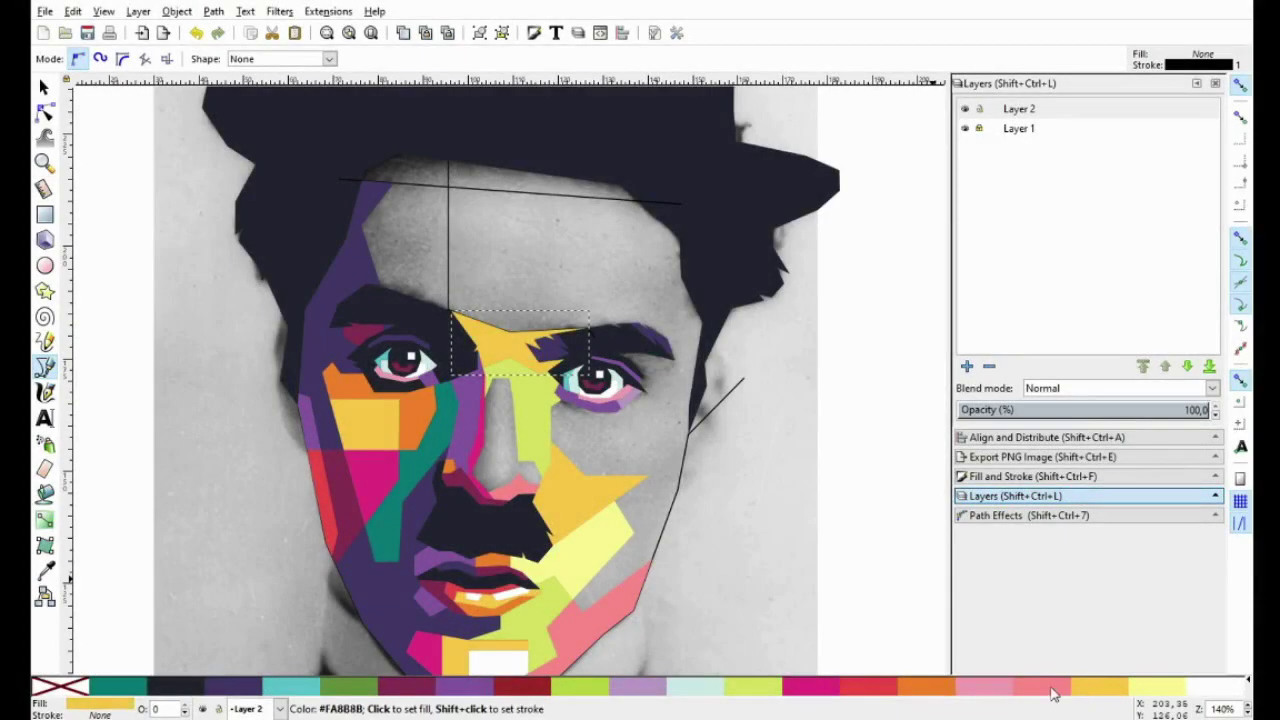
Recolour the shape between the brows a lighter pink
left_click(998, 690)
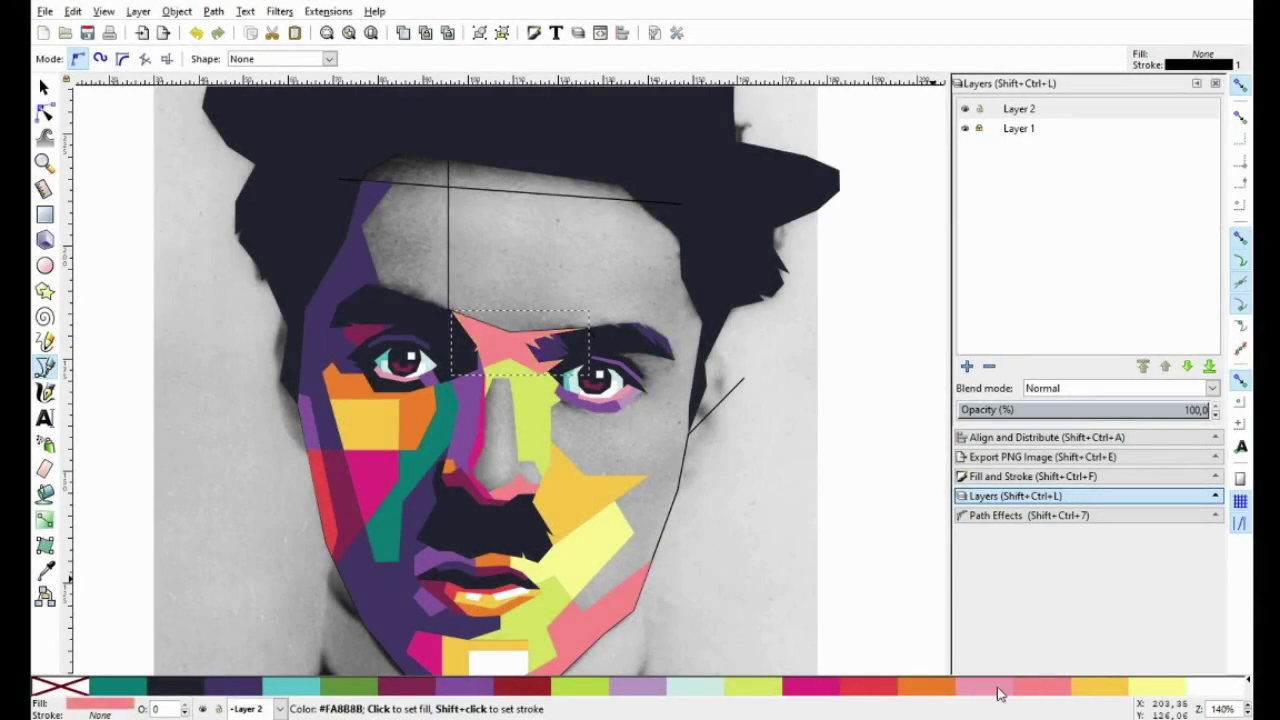
left_click(997, 690)
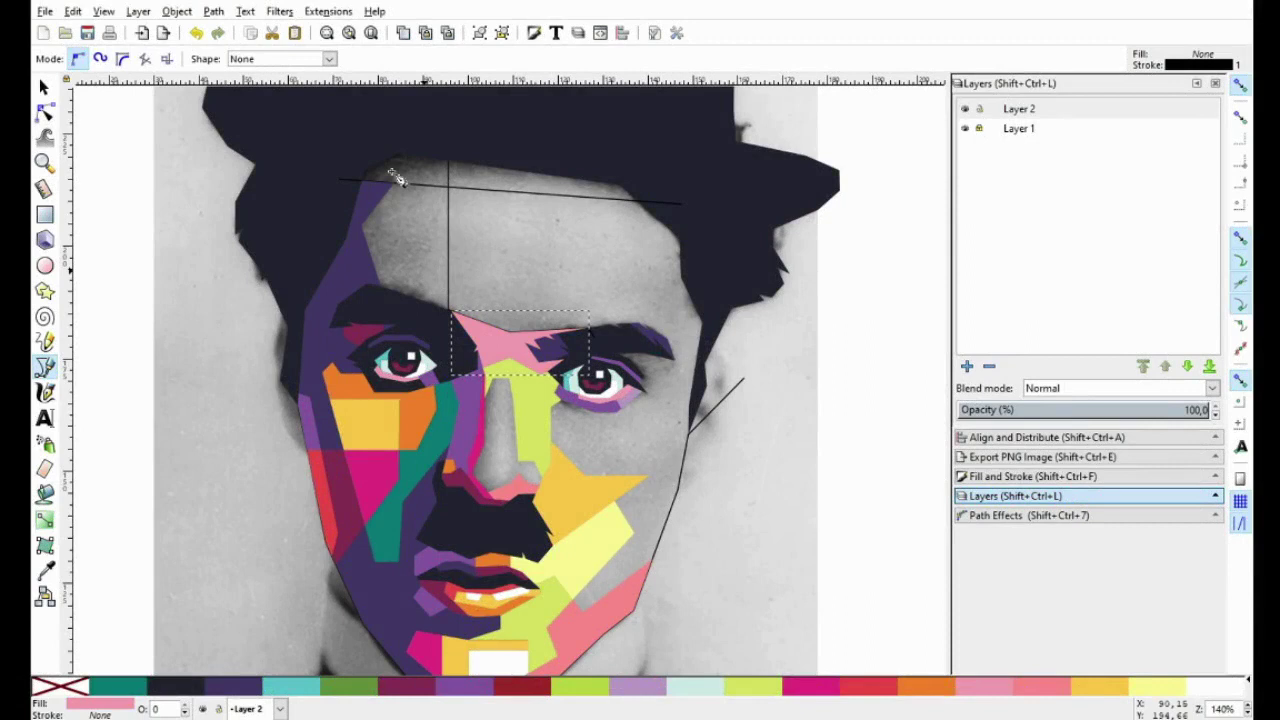
scroll(416, 178, "up", 1)
scroll(428, 146, "up", 1)
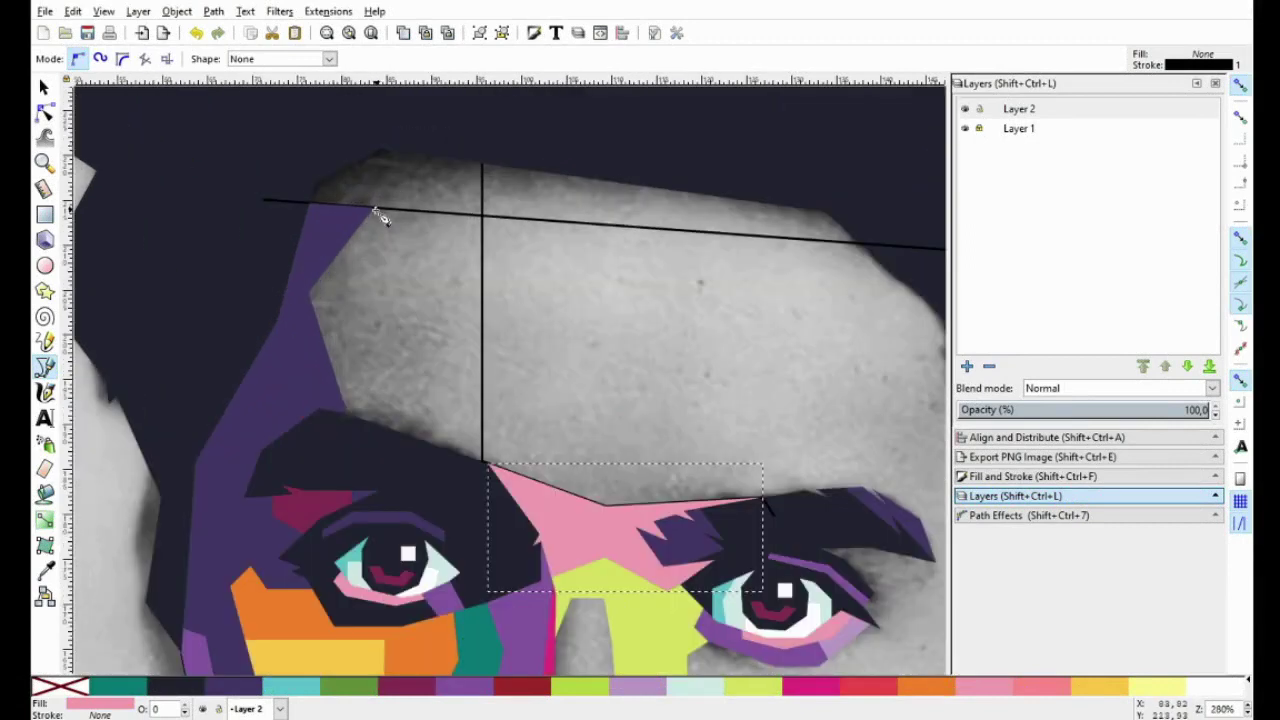
Draw a small closed polygon along the hat edge and fill it dark magenta
left_click(373, 208)
left_click(422, 155)
left_click(380, 150)
left_click(310, 203)
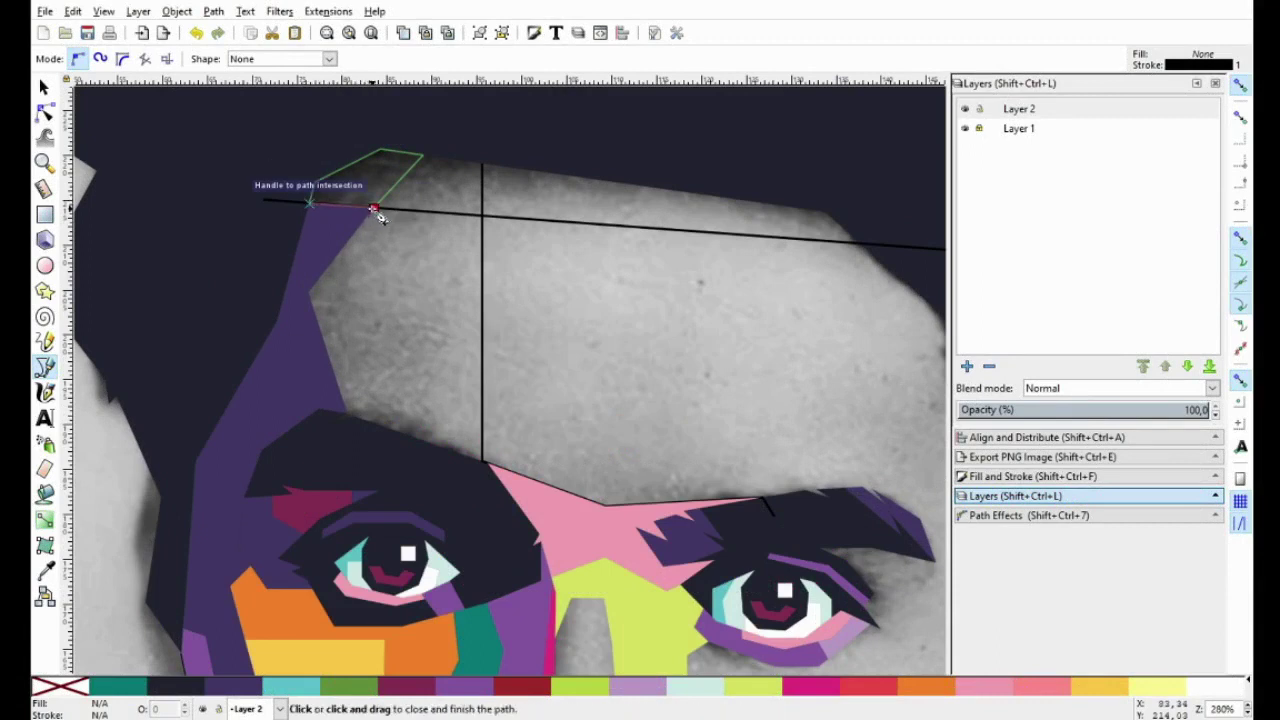
left_click(375, 244)
left_click(402, 687)
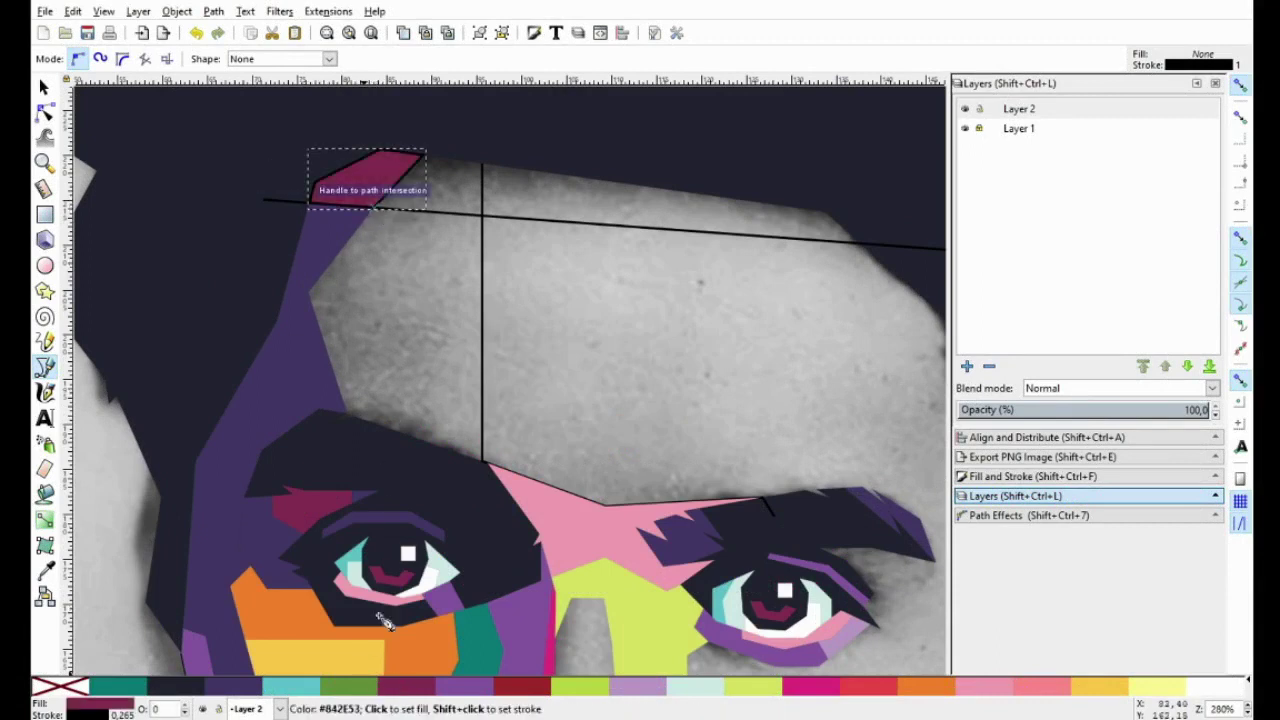
Trace a closed 8-node polygon over the left forehead along the guide lines and brow edge
left_click(347, 412)
left_click(310, 293)
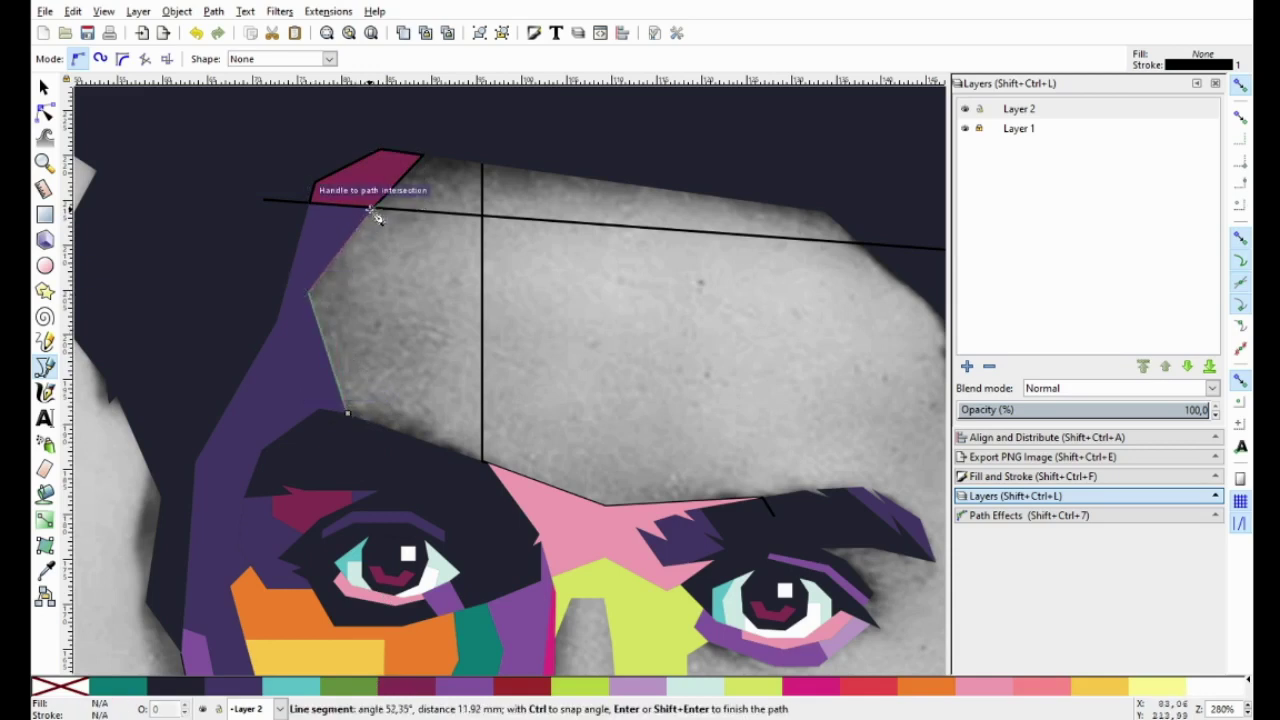
left_click(423, 156)
left_click(482, 163)
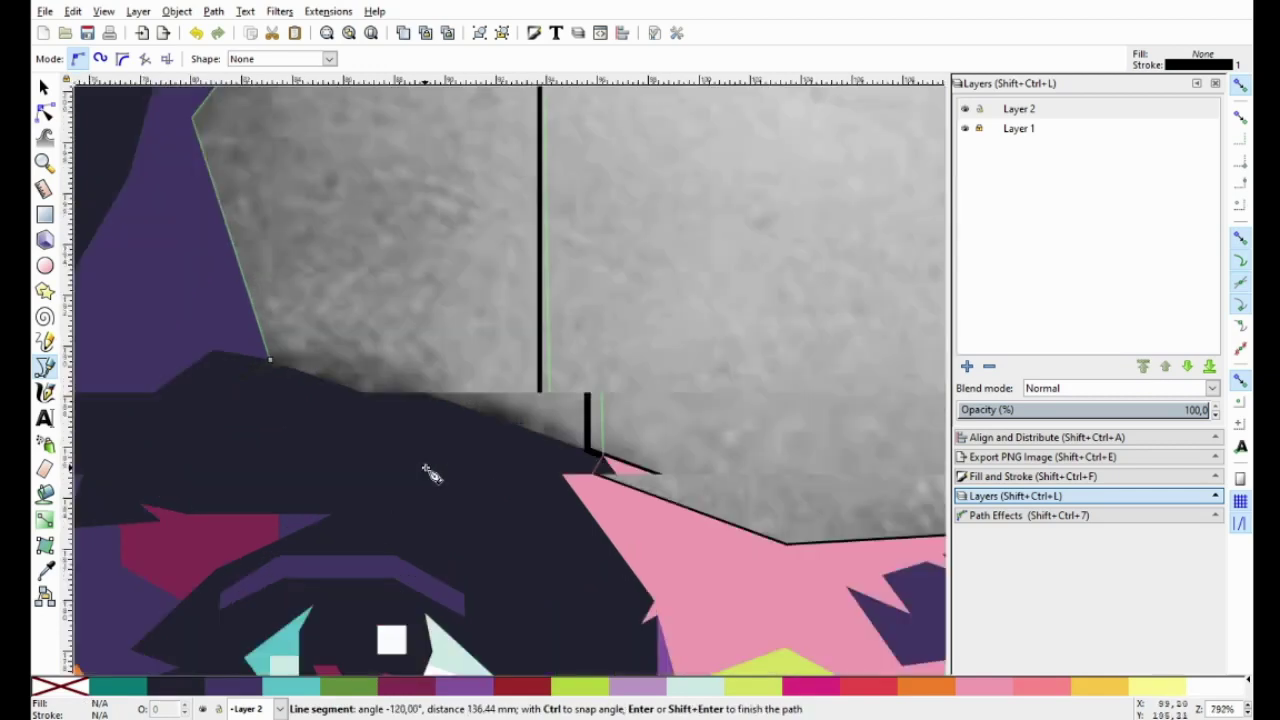
scroll(430, 470, "up", 2)
scroll(585, 455, "up", 1)
left_click(587, 450)
left_click(225, 325)
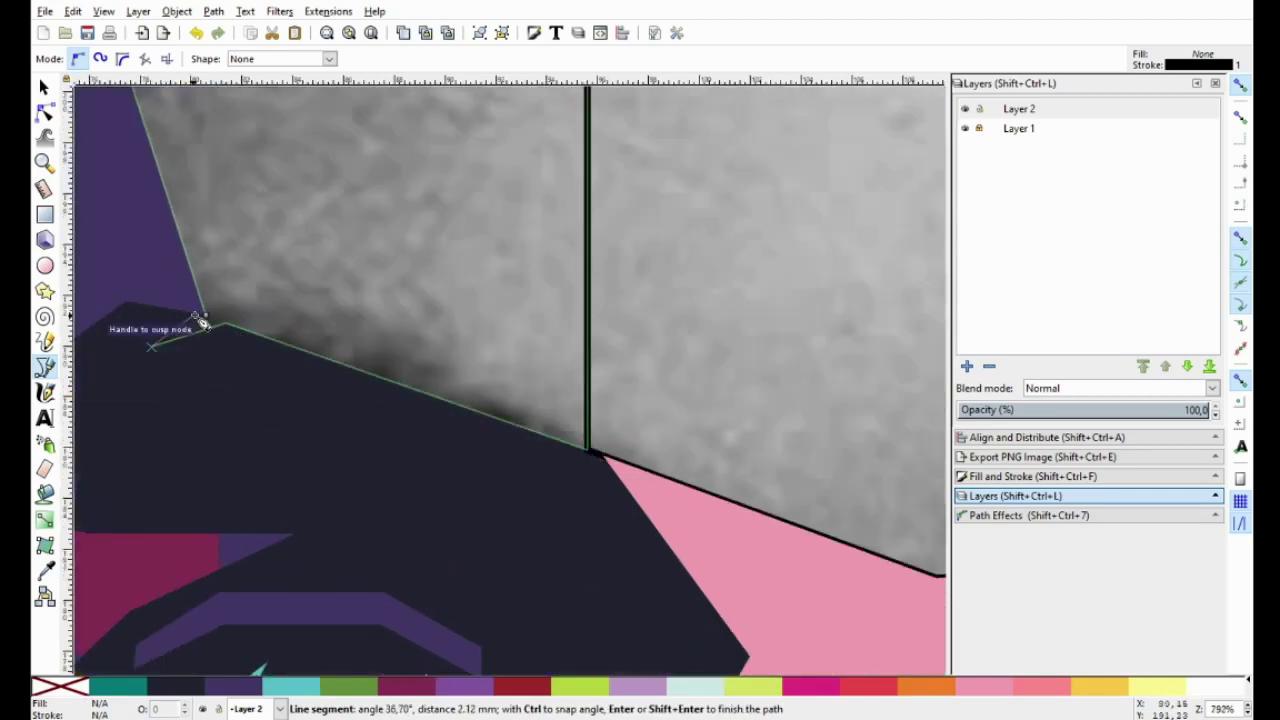
left_click(206, 316)
scroll(206, 316, "down", 2)
left_click_drag(354, 277, 403, 423)
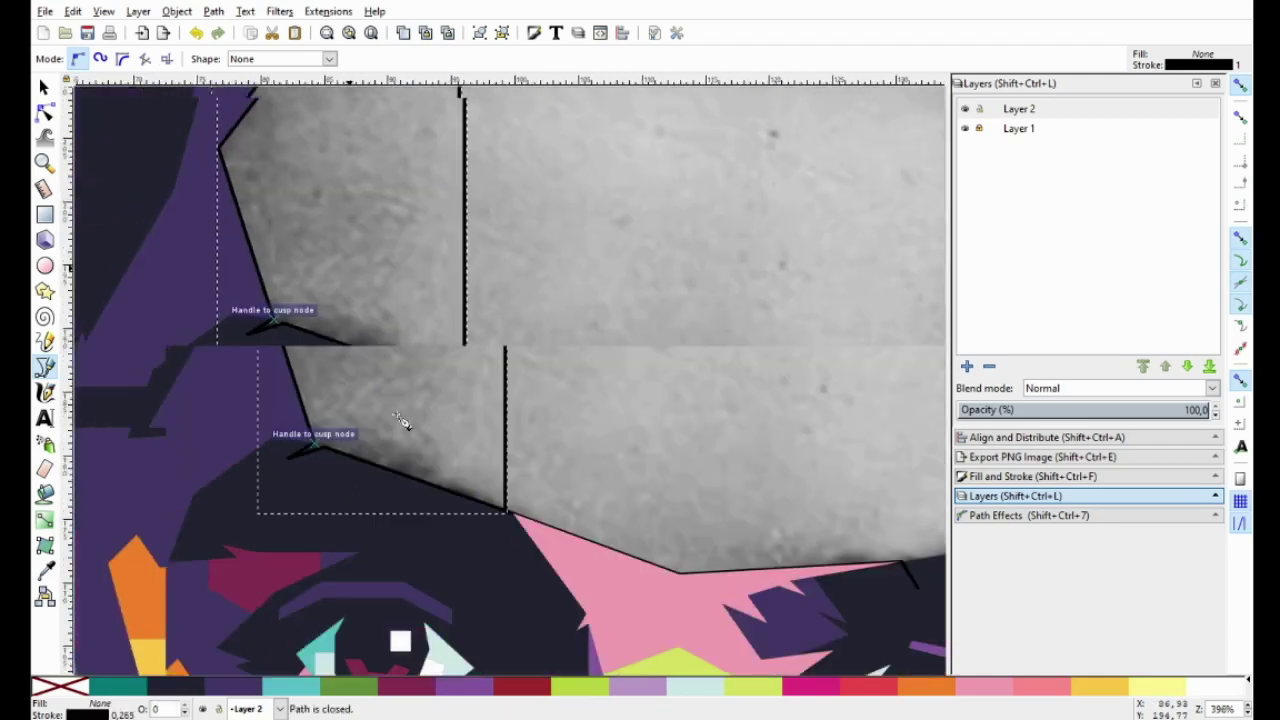
left_click(44, 88)
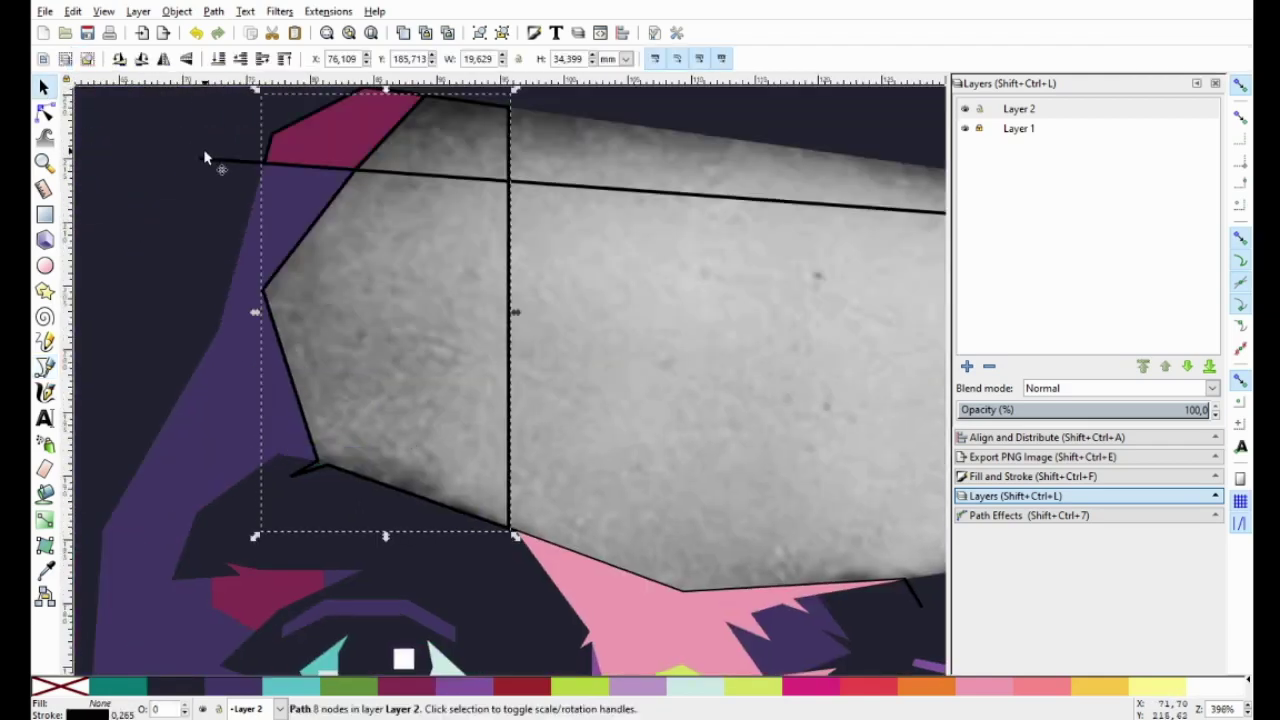
Cut the left forehead polygon along the horizontal guide line with Path > Cut Path
left_click(207, 158)
key("shift")
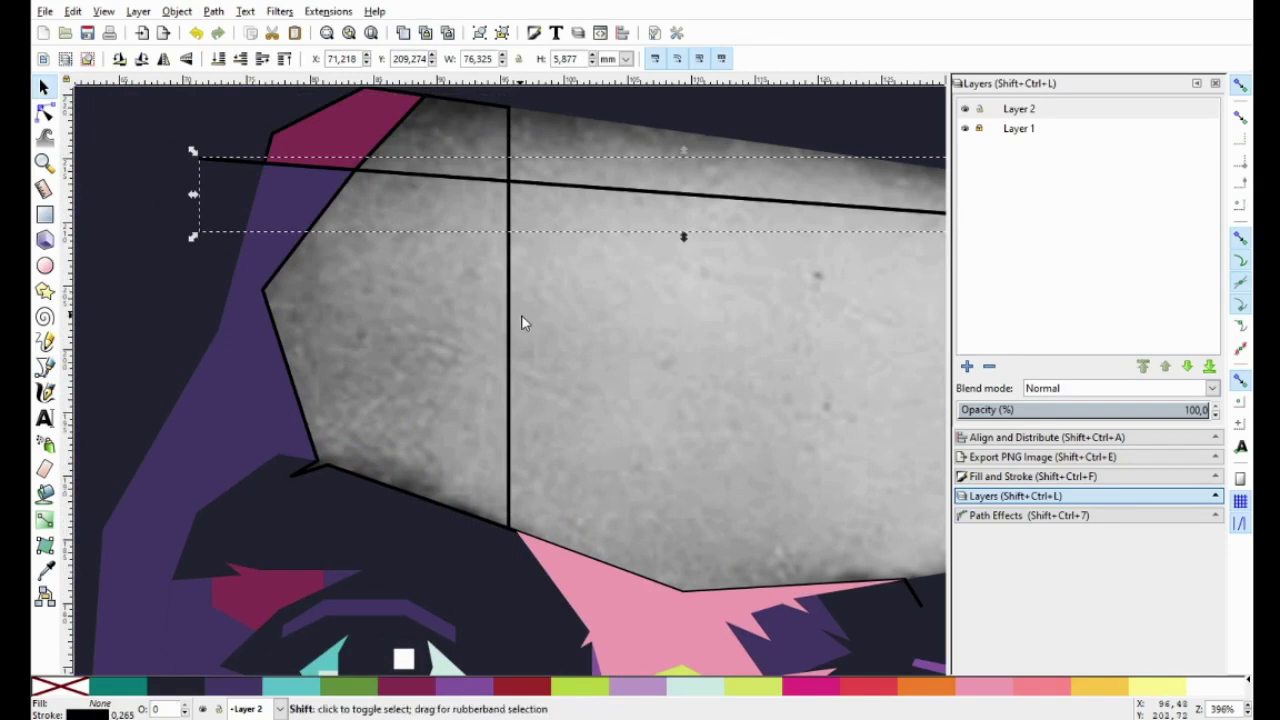
left_click(507, 323, "shift")
left_click(213, 11)
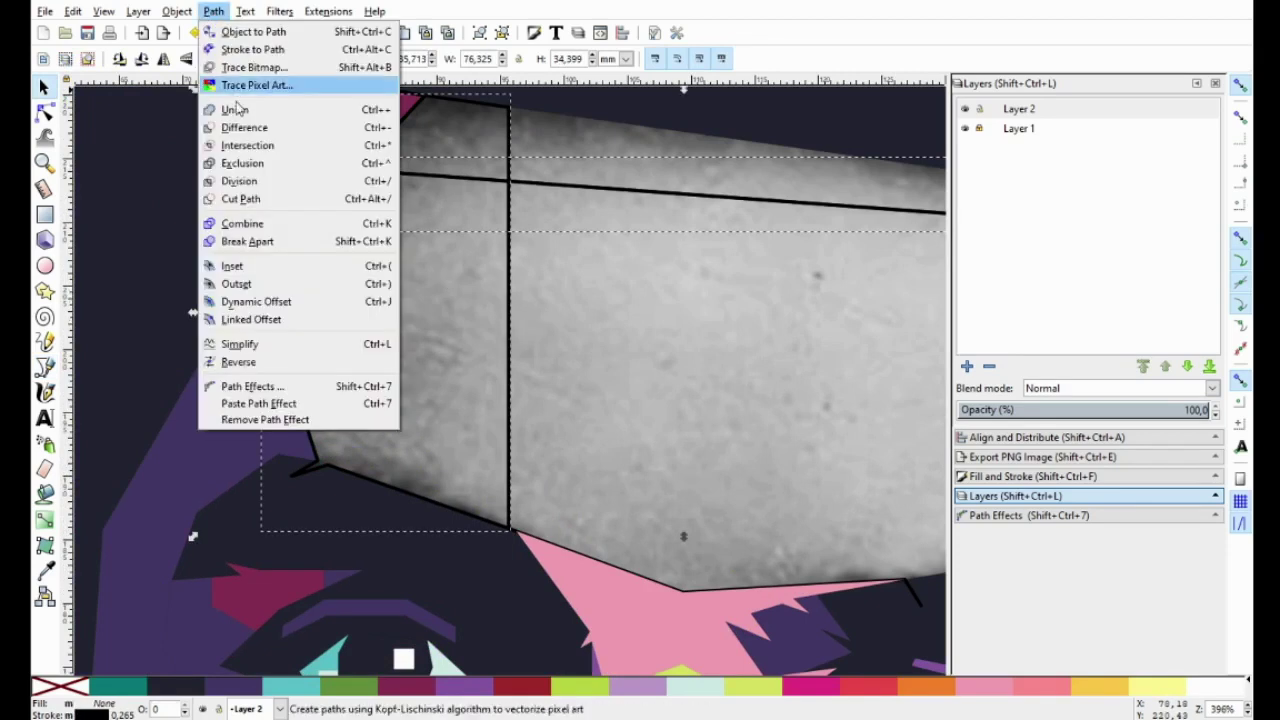
left_click(240, 197)
Fill the large forehead piece orange and the small top piece purple
left_click(512, 340)
scroll(569, 403, "down", 1, "ctrl")
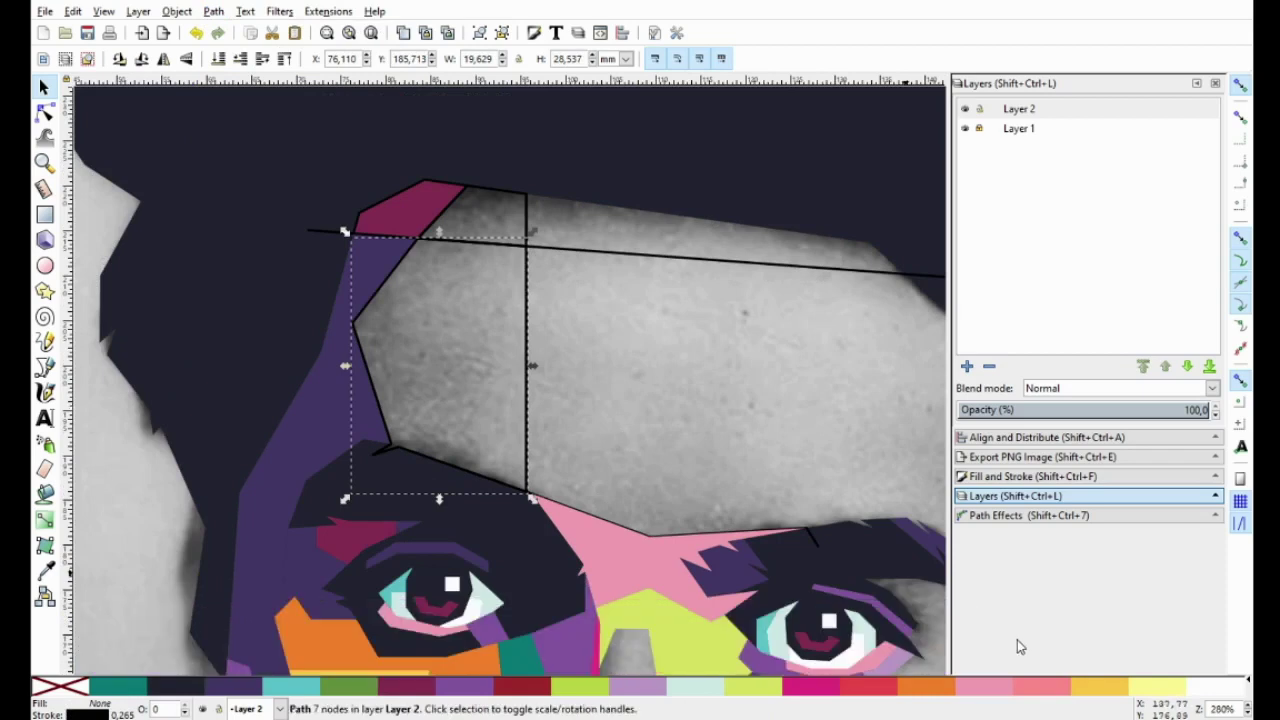
left_click(829, 689)
left_click(932, 688)
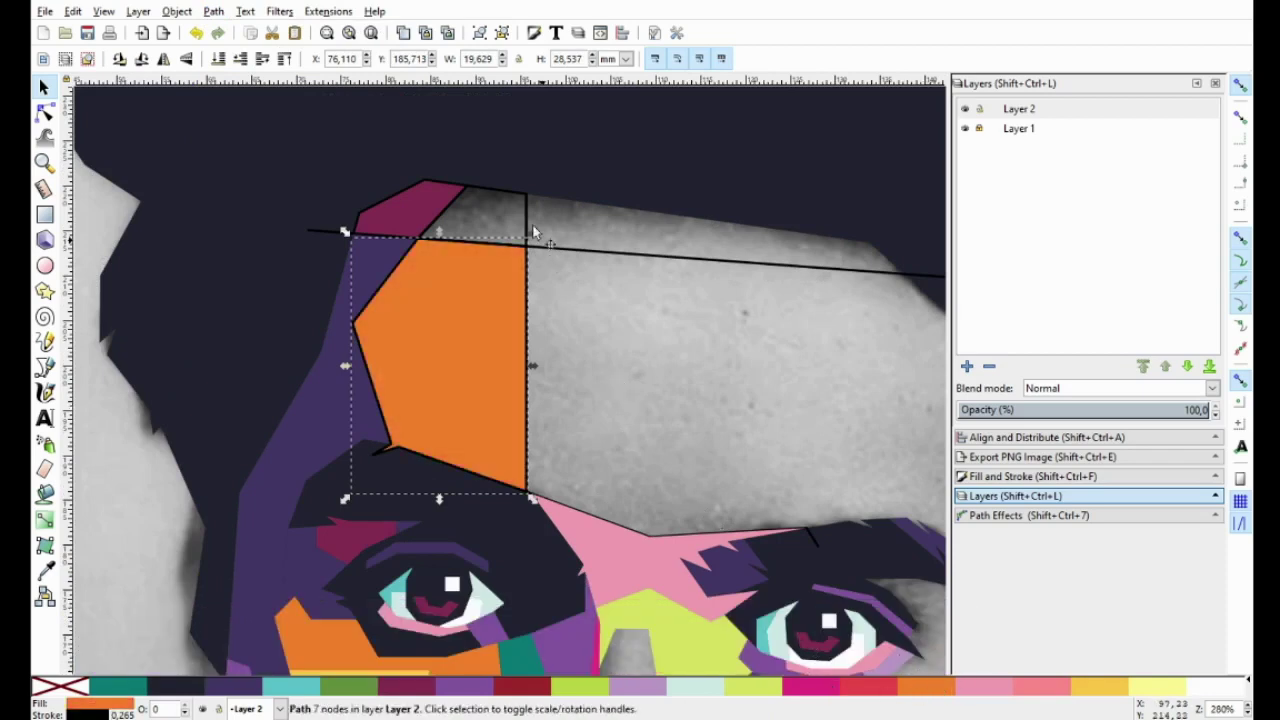
left_click(520, 197)
left_click(468, 687)
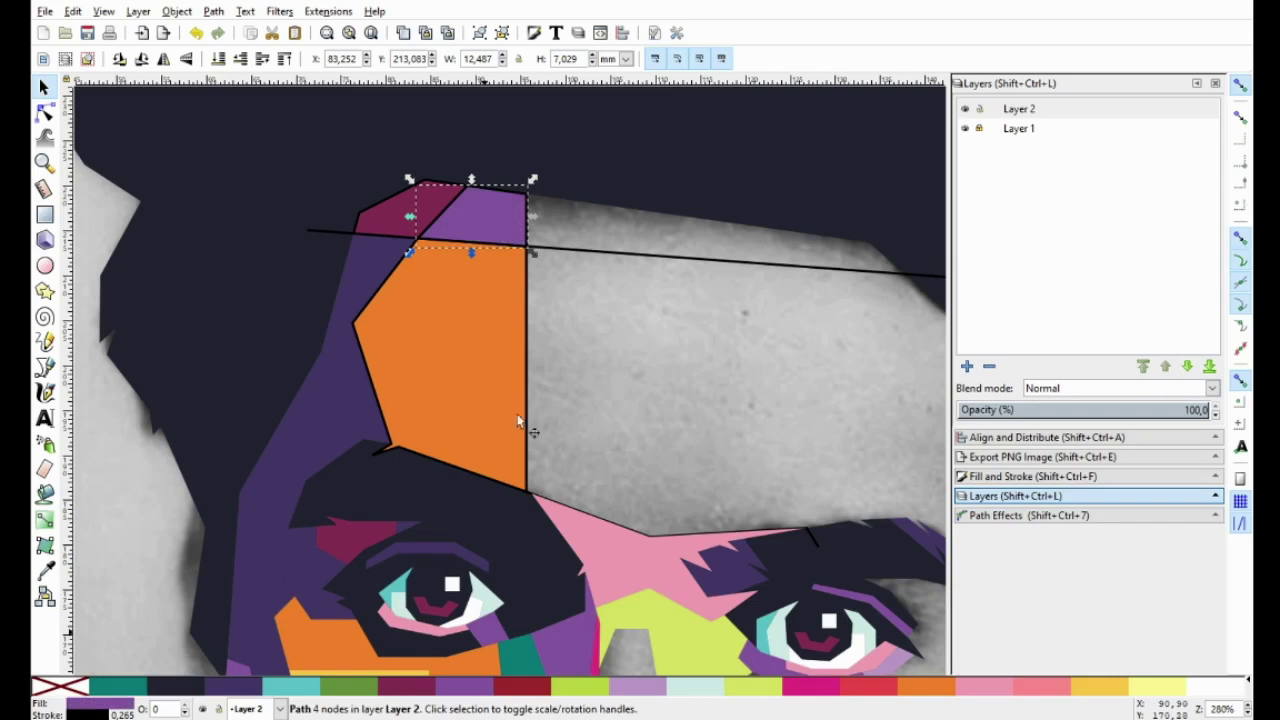
Remove the outlines from both forehead pieces and deselect
left_click(491, 398, "shift")
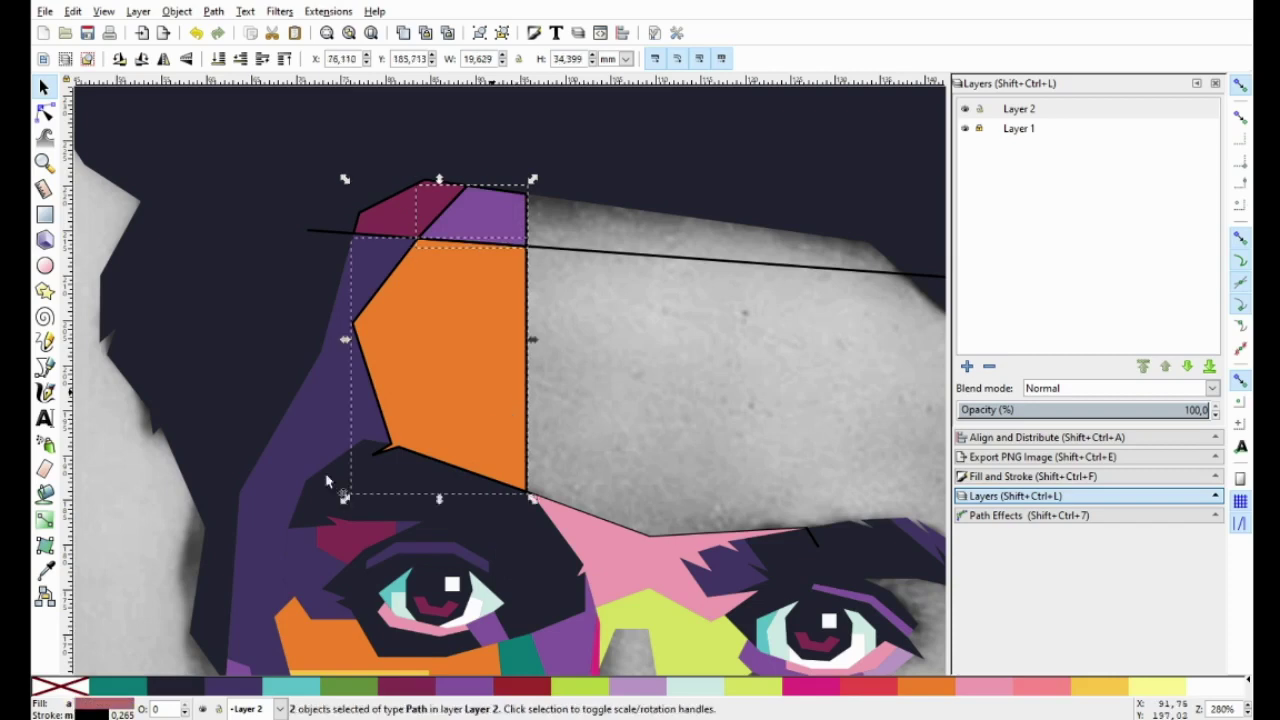
right_click(70, 687)
left_click(112, 611)
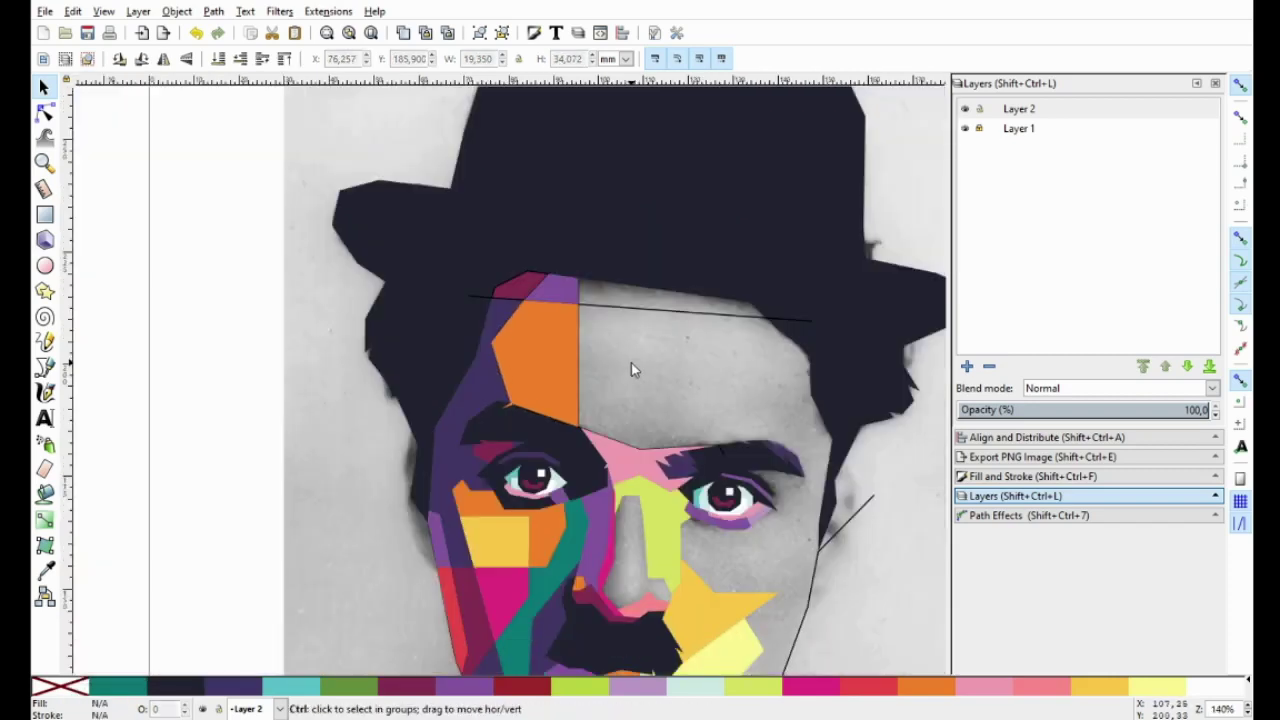
key("Escape")
Zoom out and toggle the reference photo layer off and on to check the artwork
key("minus")
key("minus")
key("minus")
left_click(964, 129)
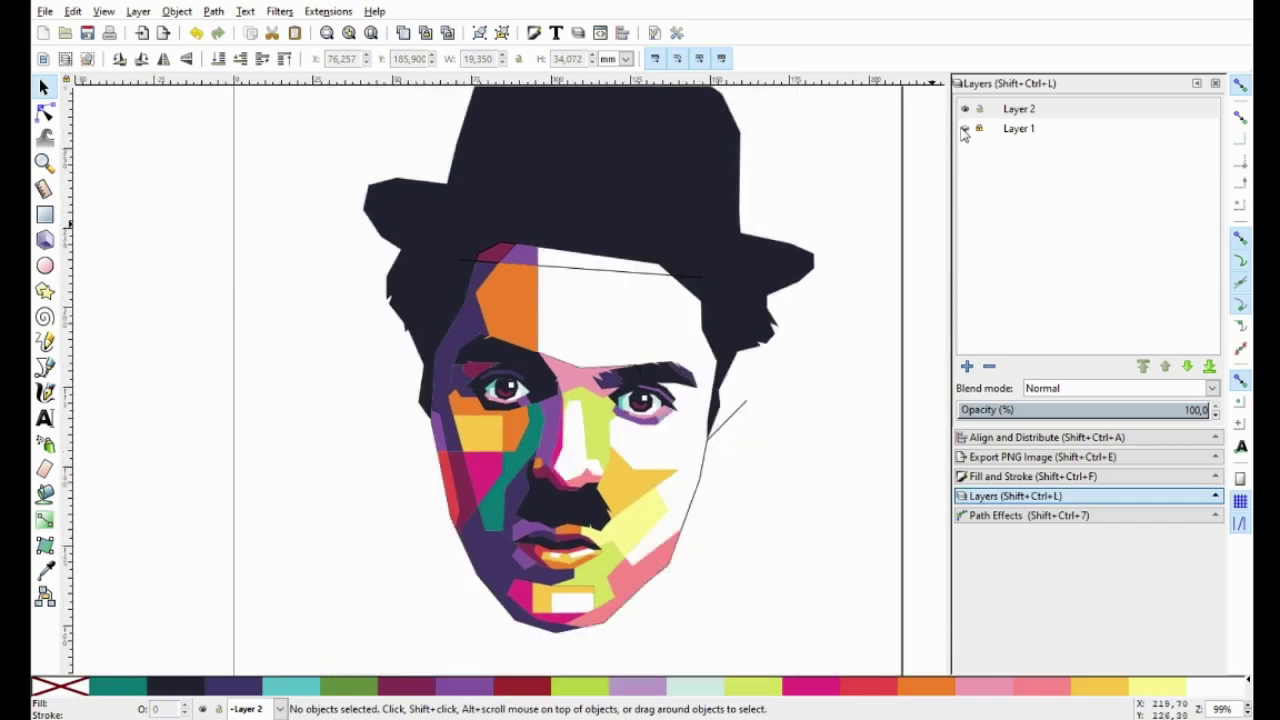
left_click(964, 129)
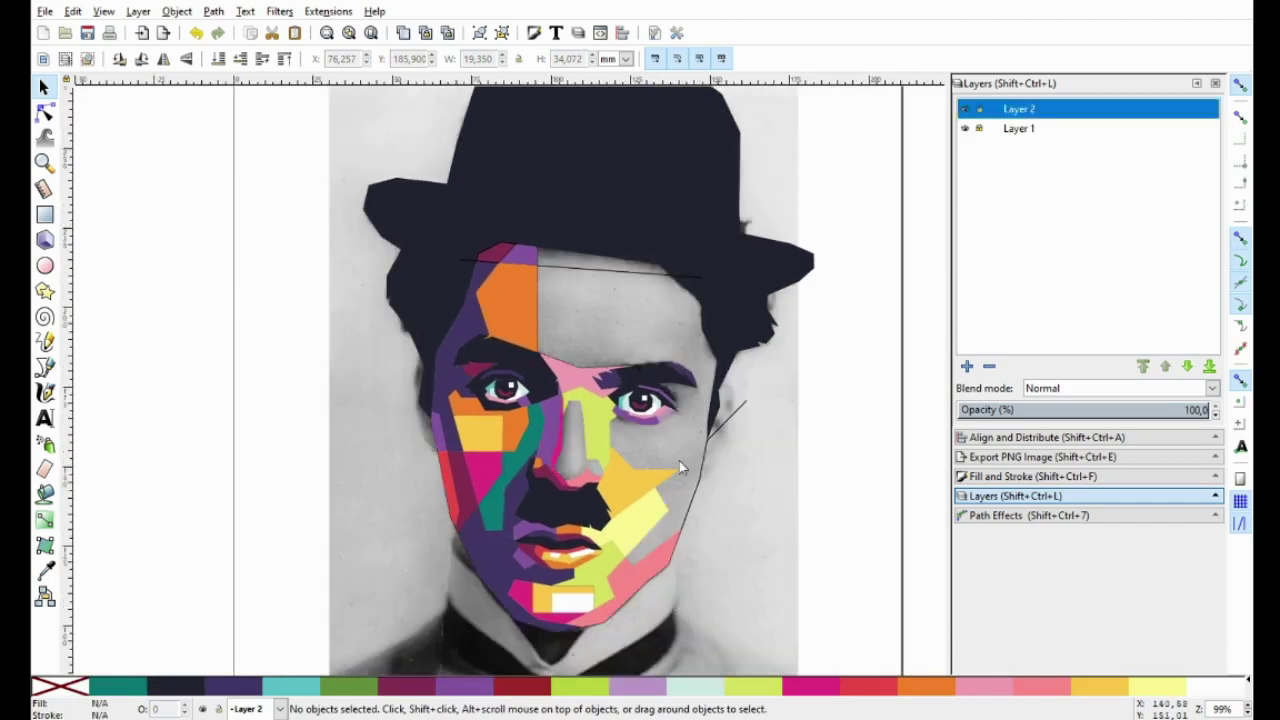
scroll(679, 463, "up", 1)
Draw a zigzag dividing line from the hat edge across the forehead to the right eyebrow
left_click(50, 366)
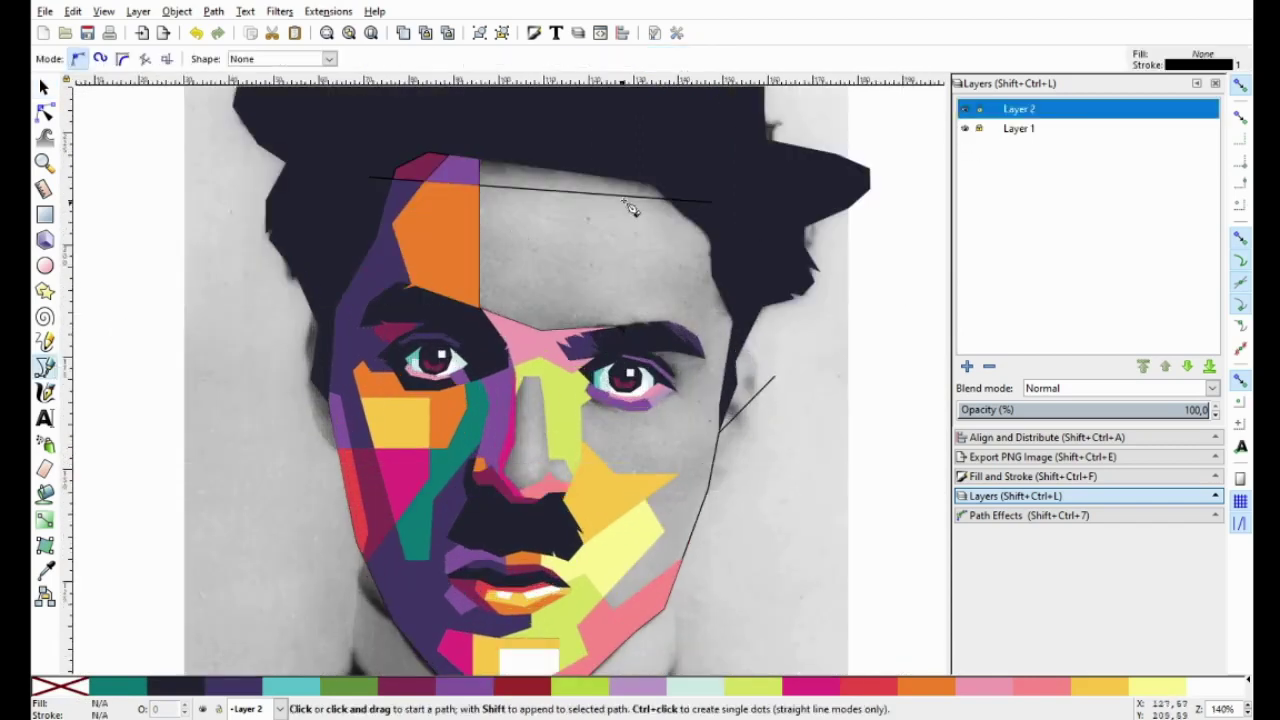
scroll(625, 218, "up", 1)
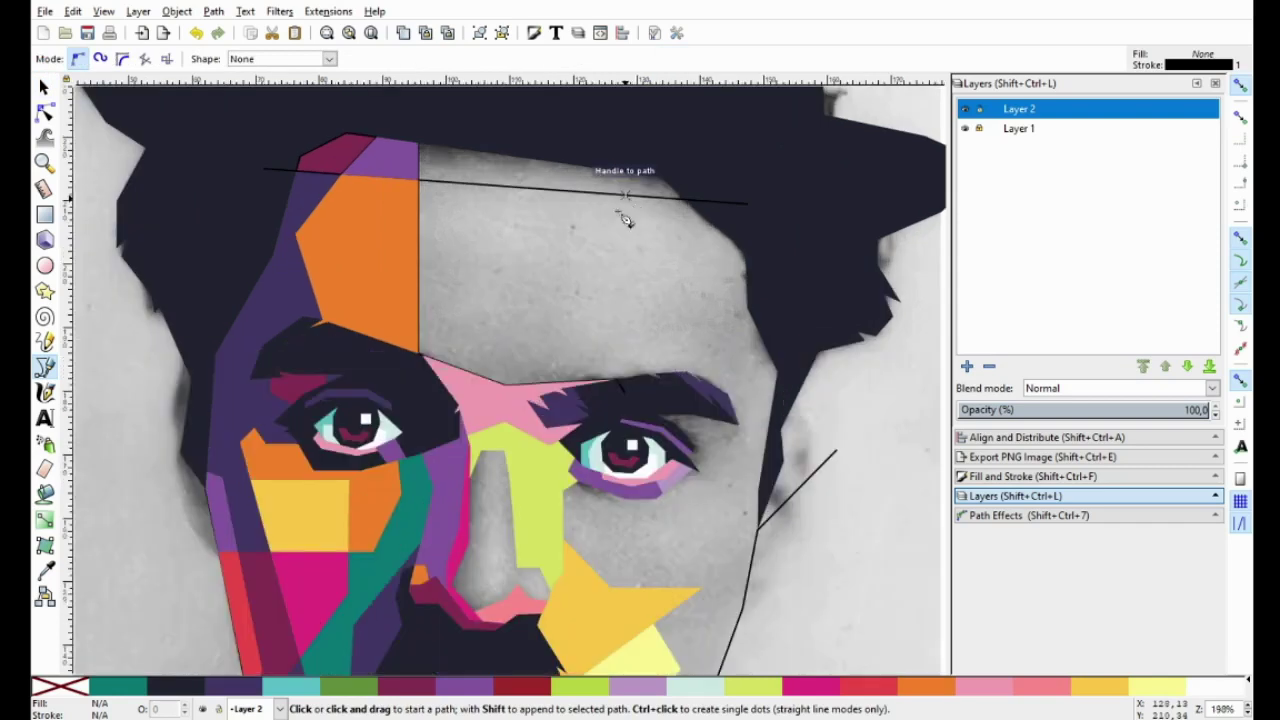
left_click(622, 132)
left_click(495, 338)
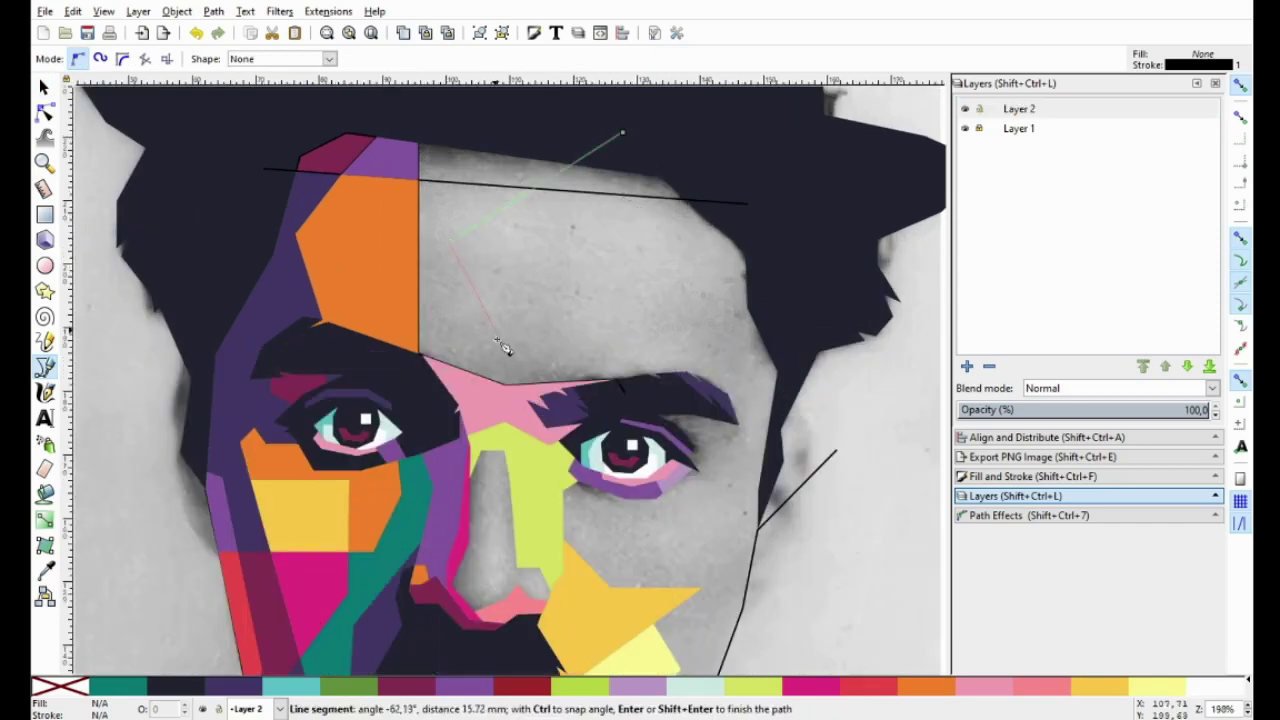
left_click(553, 321)
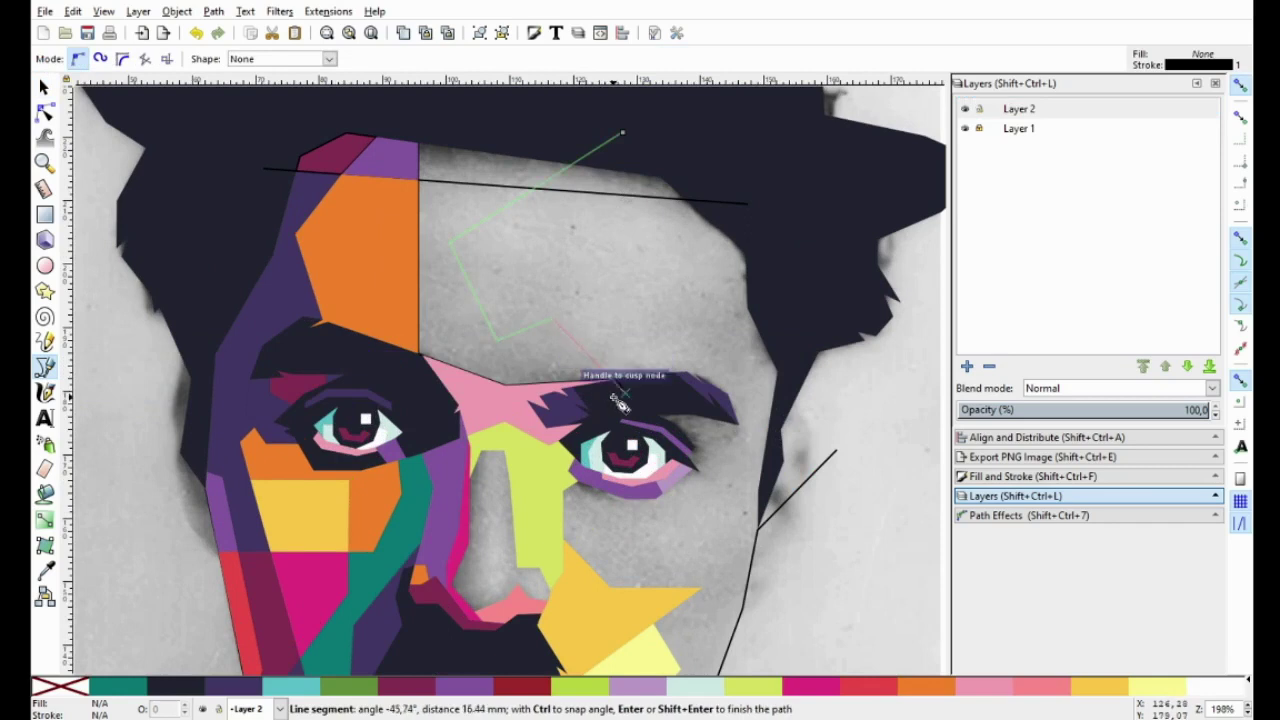
double_click(619, 398)
Draw a line down the right temple from the hat edge to the right eyebrow
left_click(774, 236)
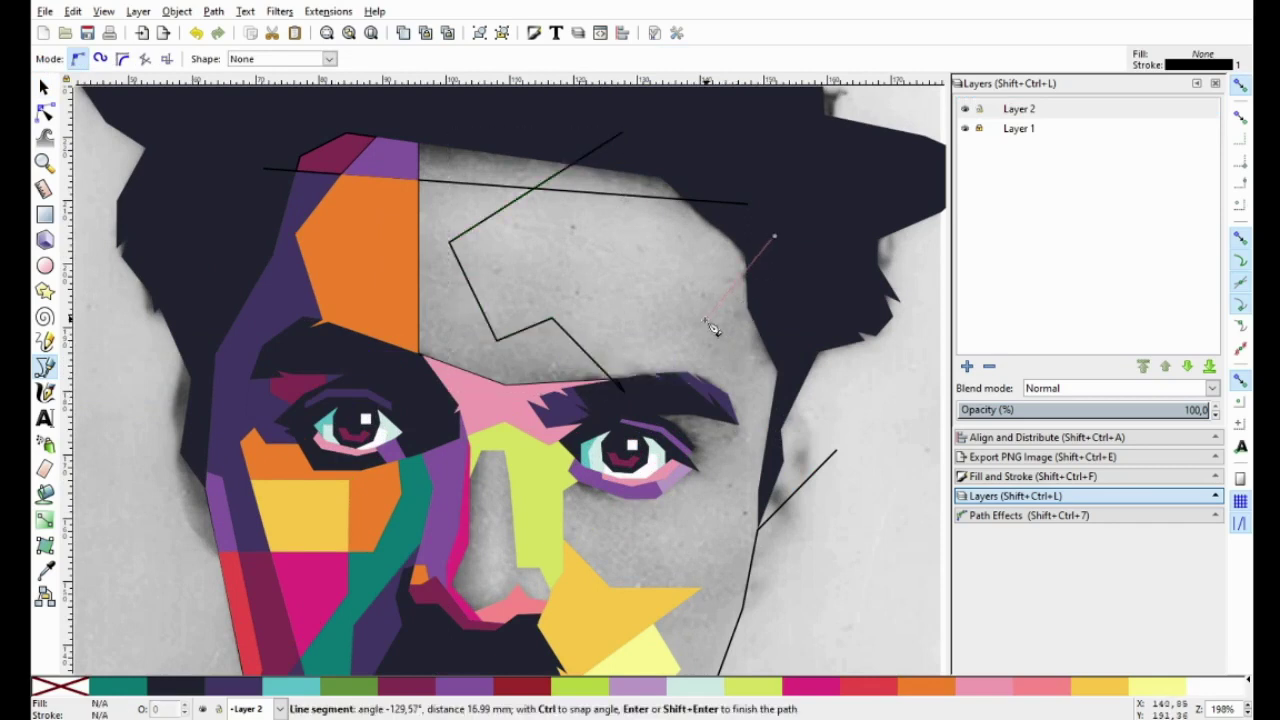
scroll(713, 328, "up", 2, "ctrl")
left_click(652, 245)
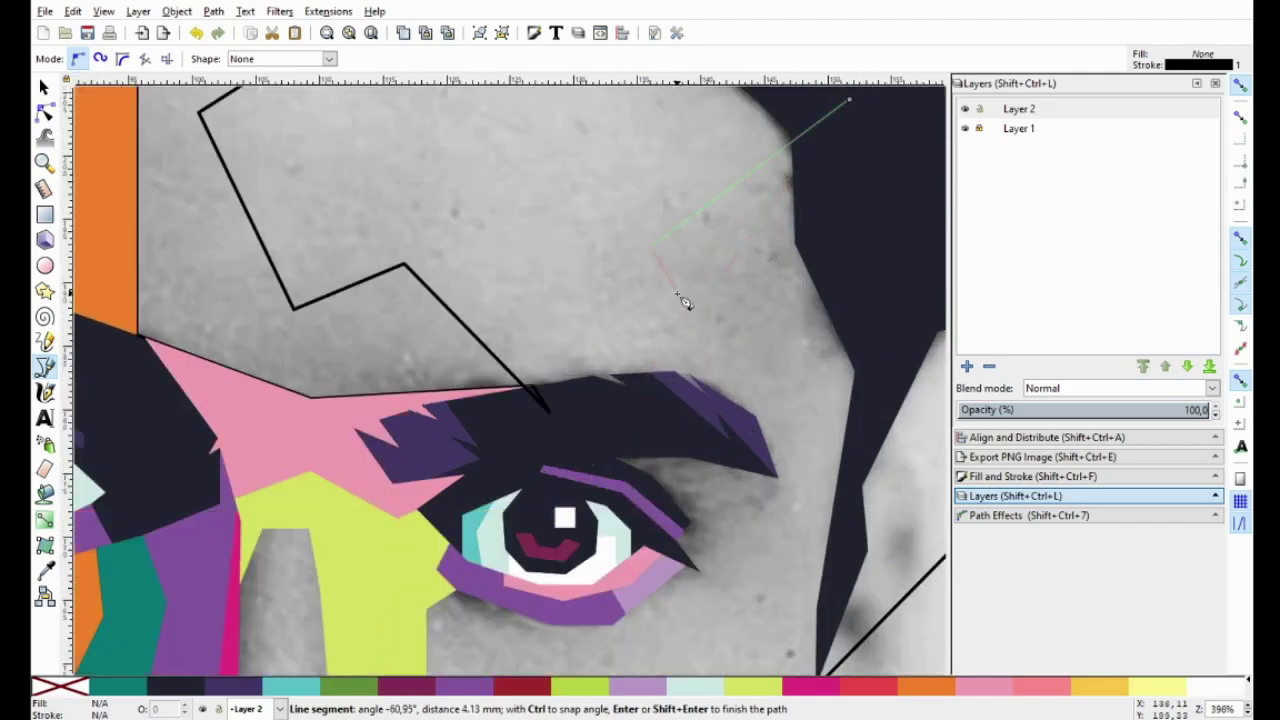
left_click(676, 405)
key("ctrl+z")
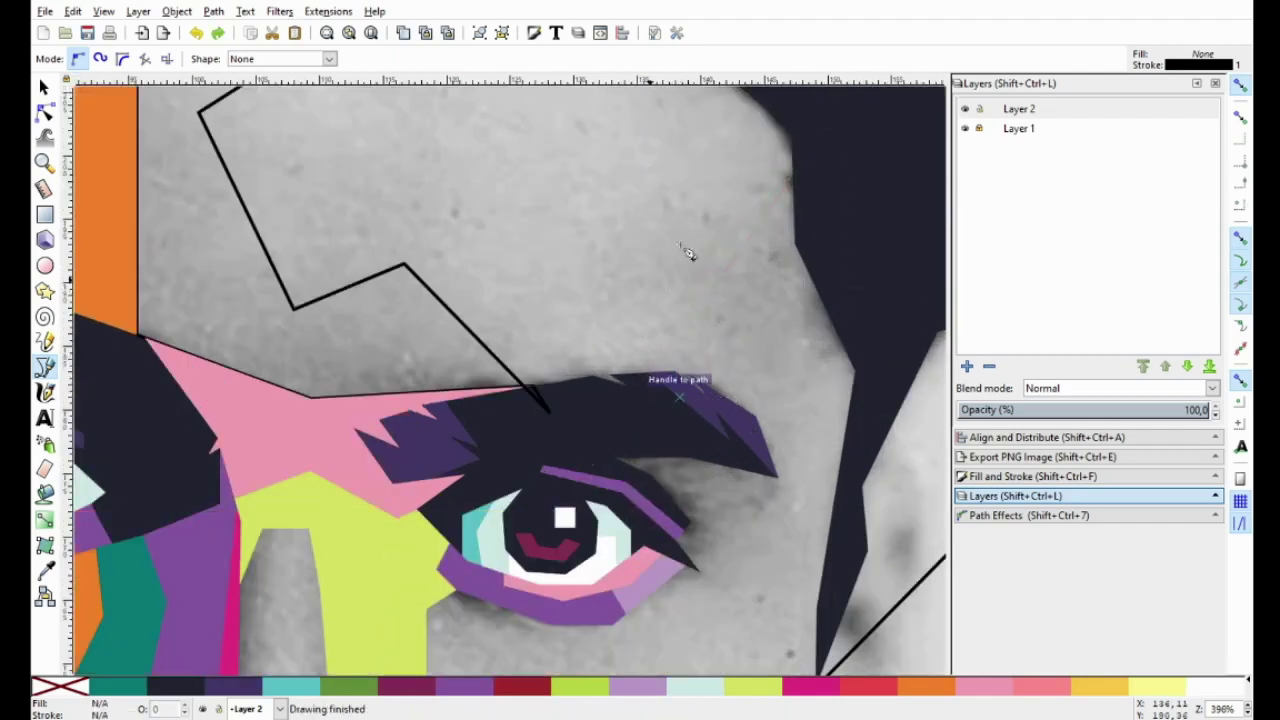
left_click(816, 133)
left_click(655, 245)
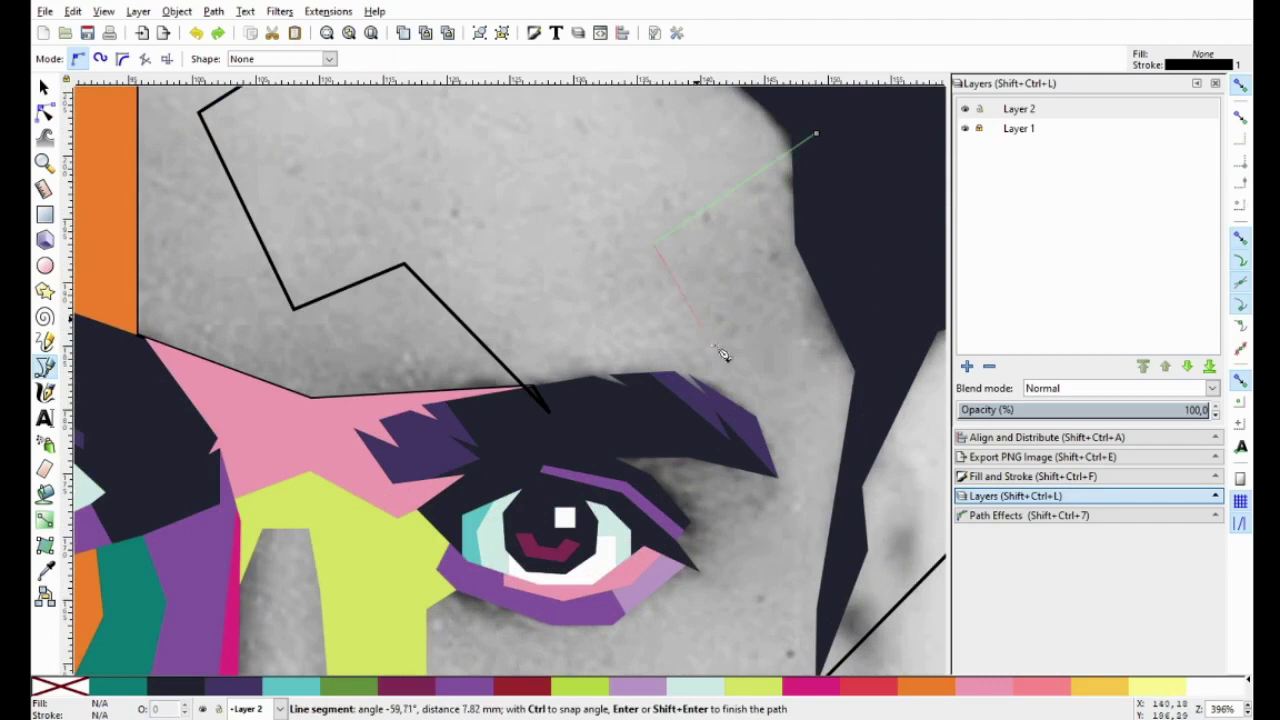
left_click(713, 355)
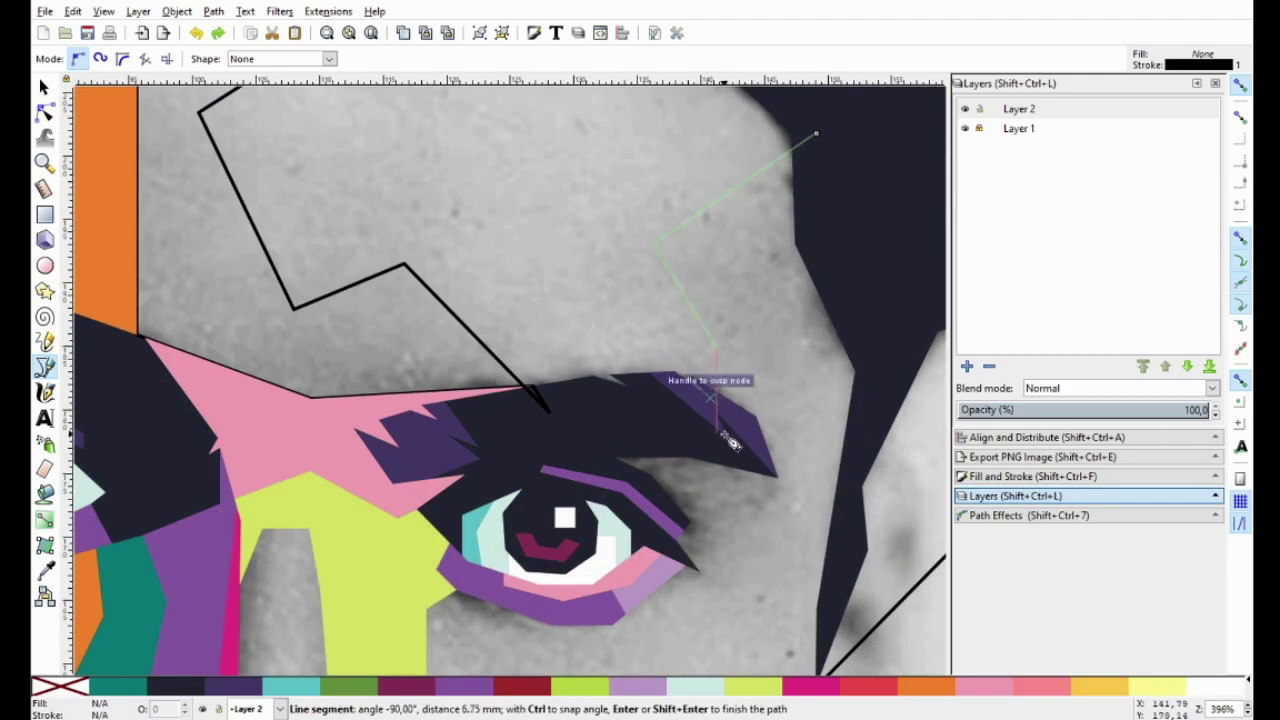
double_click(720, 428)
scroll(654, 391, "down", 2)
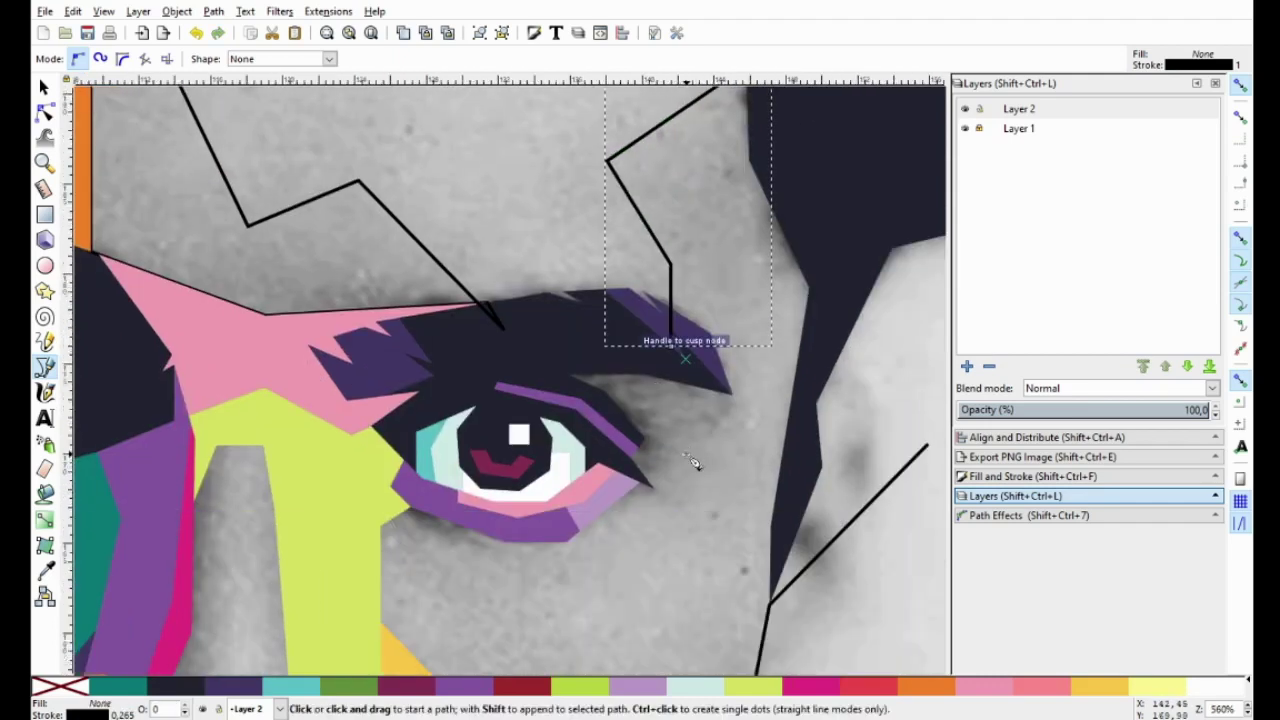
scroll(693, 462, "up", 1)
Trace a closed polygon from the eye's outer corner around to the eyebrow tip
left_click(636, 497)
scroll(650, 500, "up", 2)
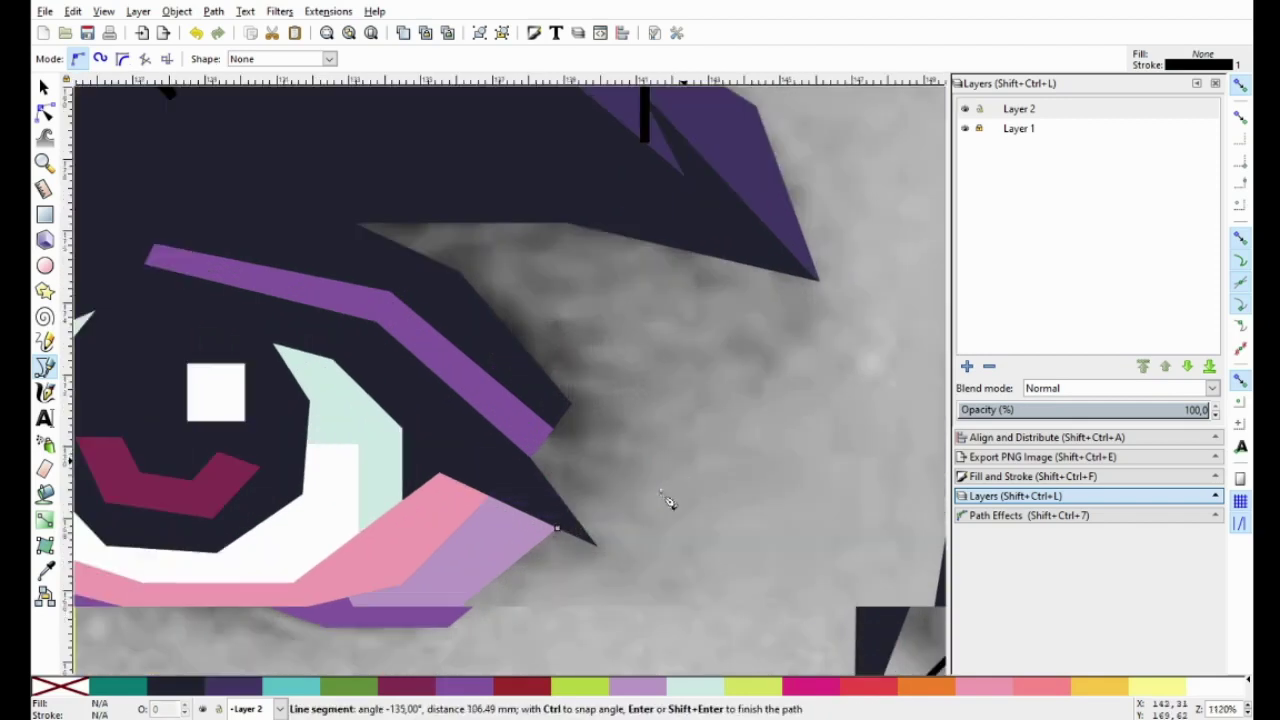
key("Escape")
left_click(577, 518)
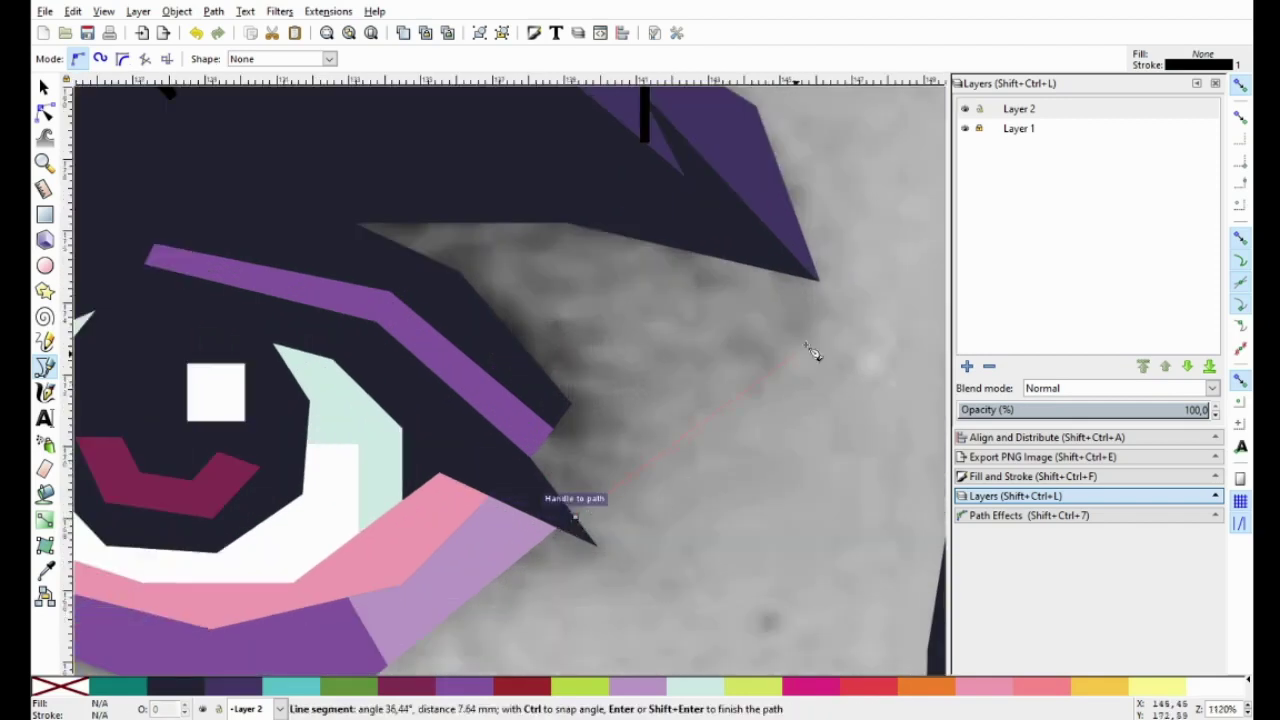
left_click(819, 281)
left_click(566, 222)
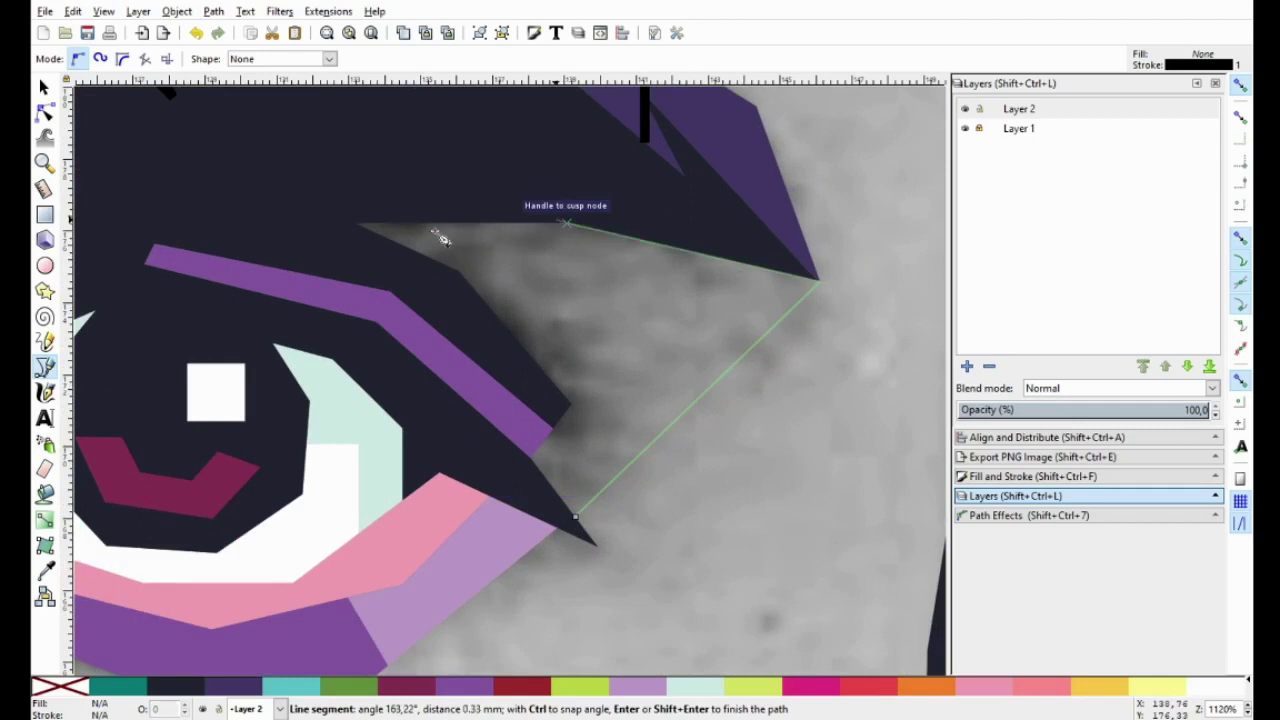
left_click(355, 224)
left_click(457, 270)
left_click(568, 404)
left_click(533, 452)
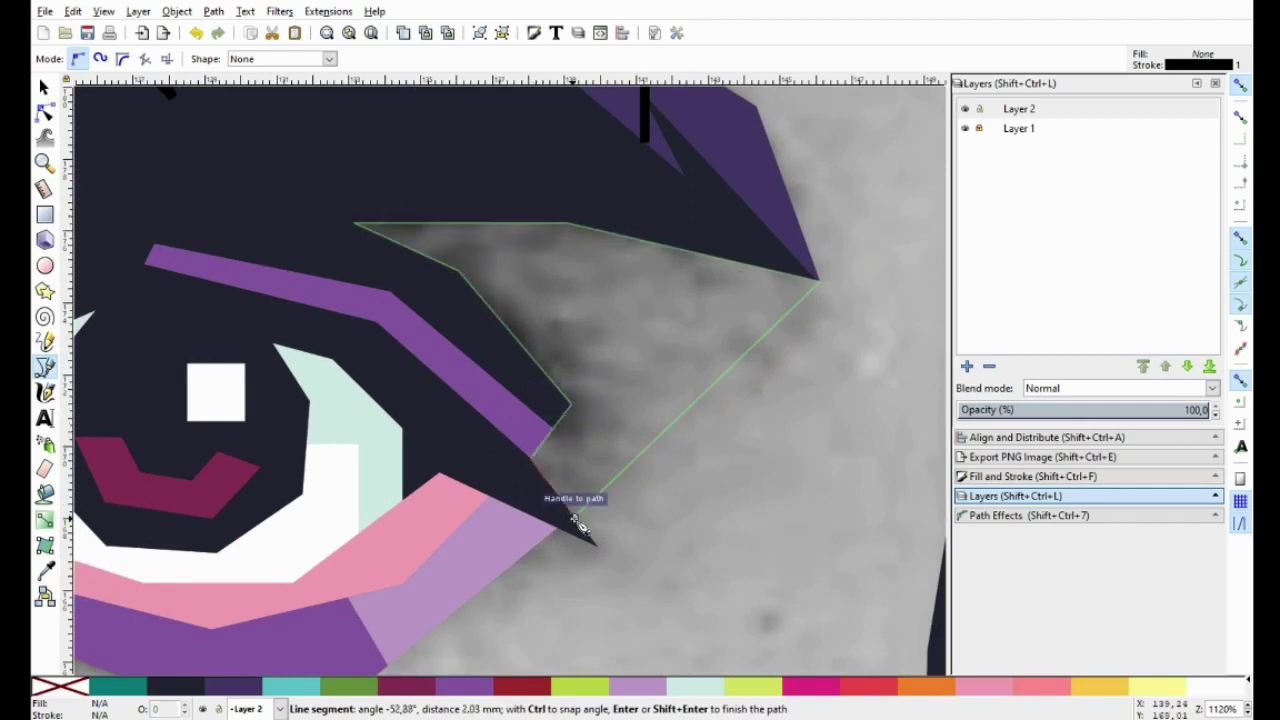
left_click(582, 527)
scroll(610, 400, "down", 1)
scroll(610, 400, "down", 1)
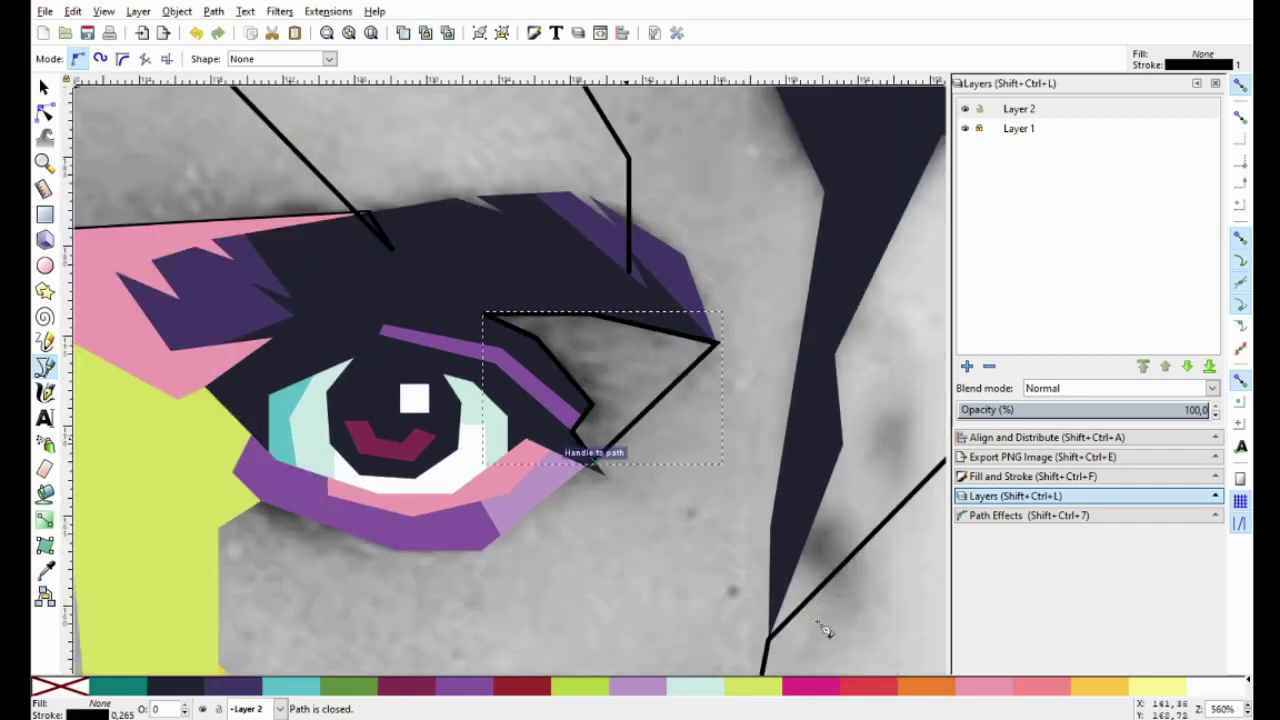
Try light purple, pink and red fills, then settle on orange for the eye-corner polygon
left_click(883, 689)
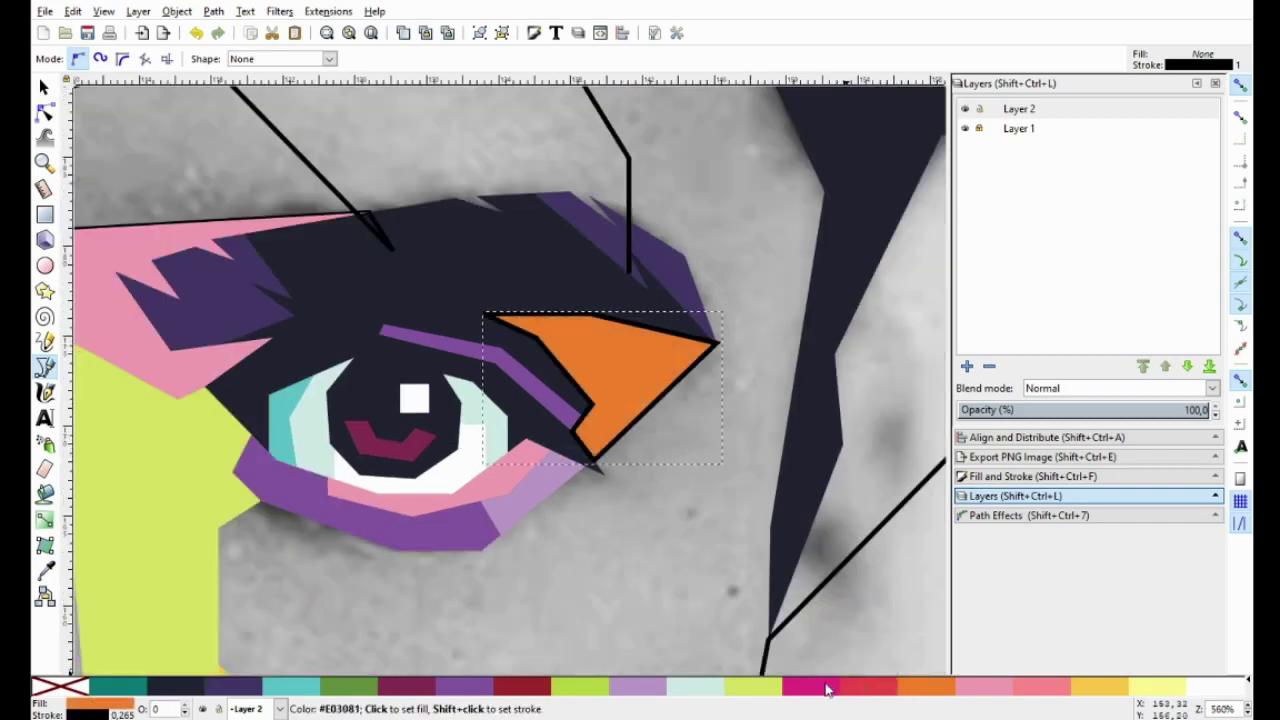
left_click(632, 689)
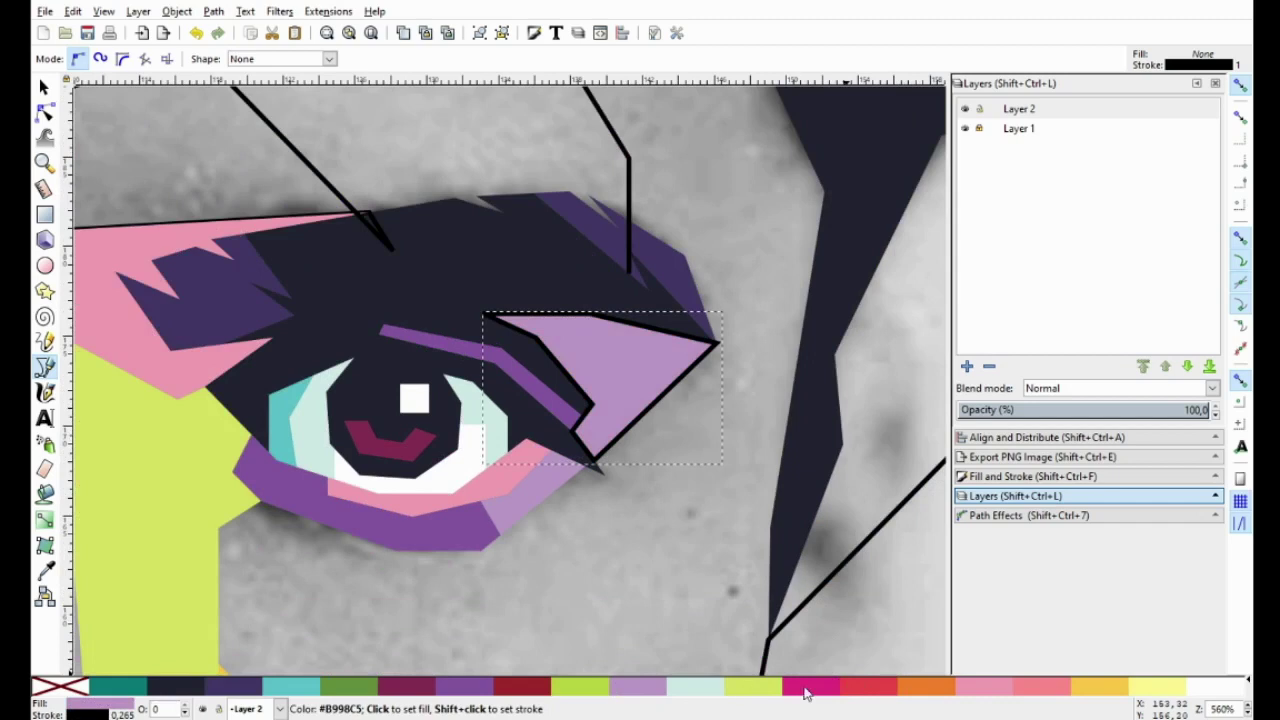
left_click(1000, 689)
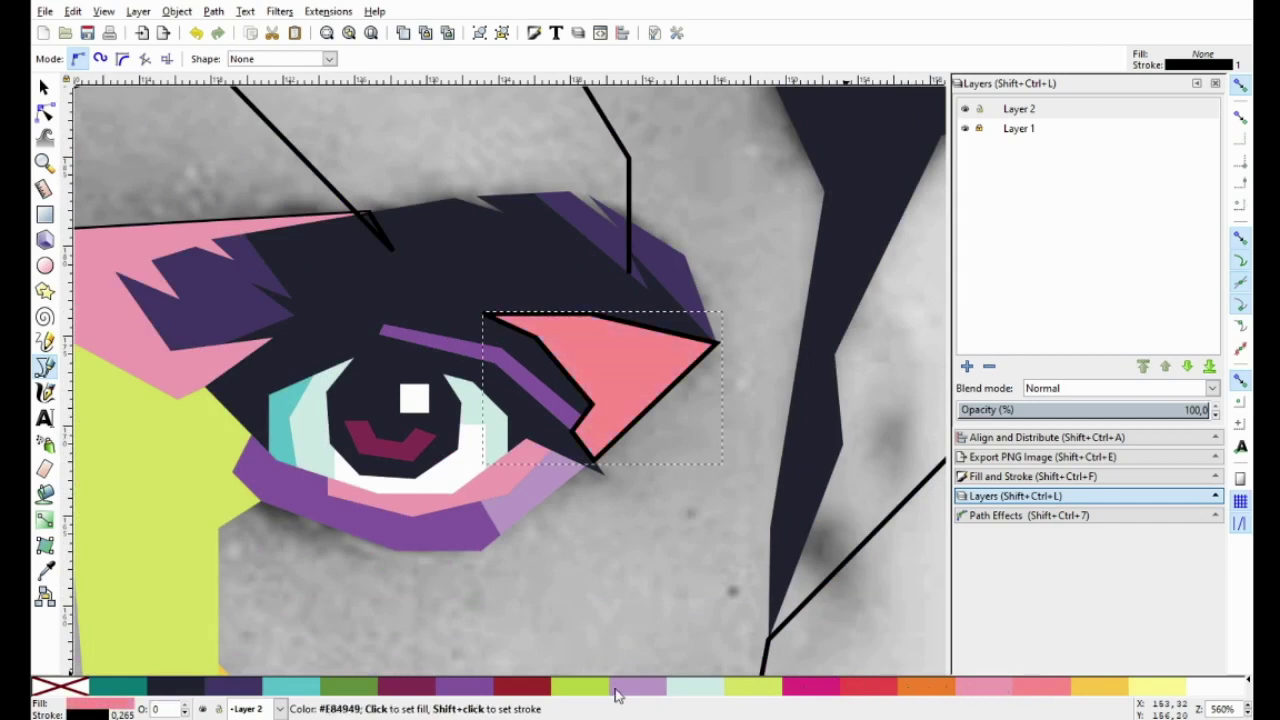
left_click(893, 689)
left_click(919, 692)
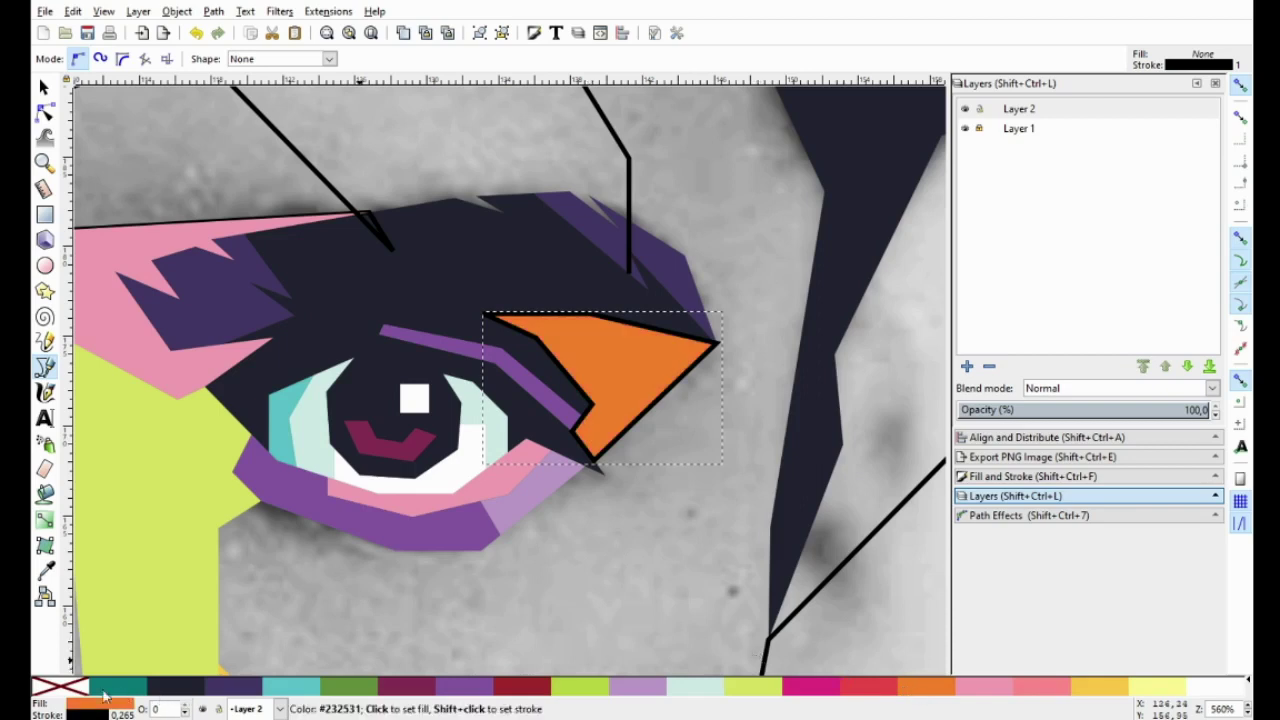
Remove the polygon's black outline and begin a new outline beside it
right_click(68, 688)
left_click(103, 613)
scroll(651, 448, "down", 2)
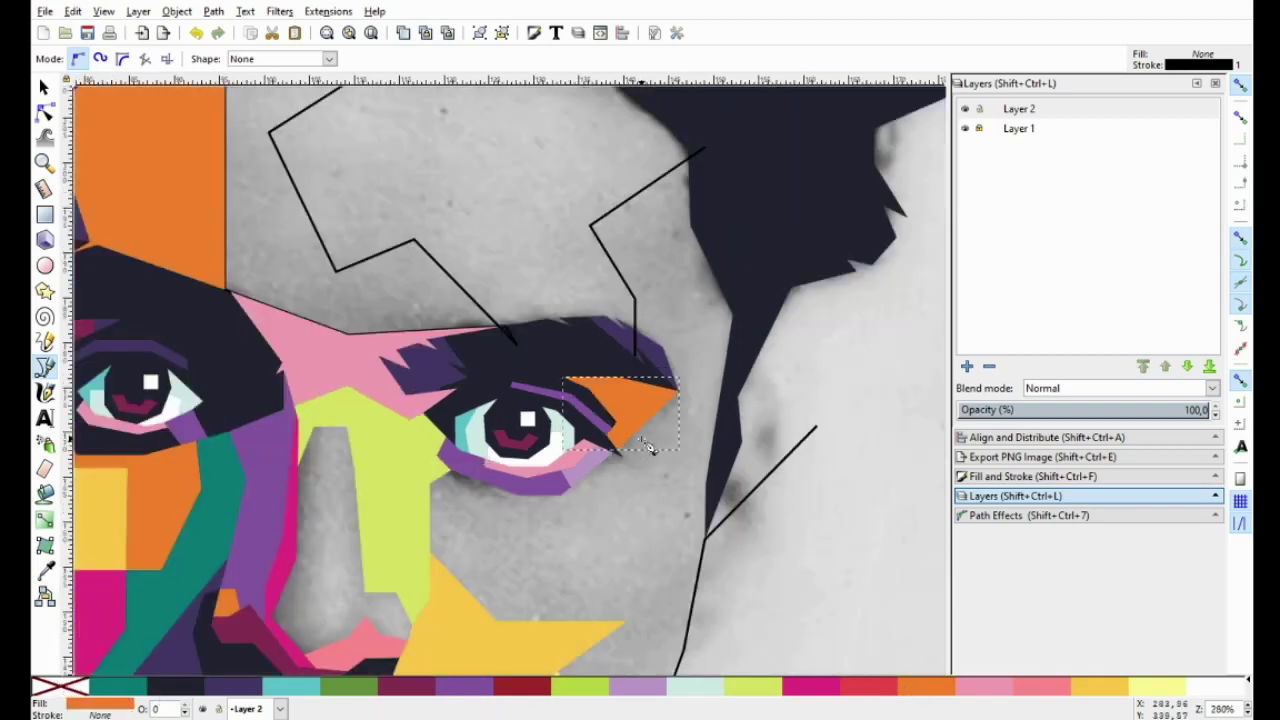
scroll(674, 400, "down", 2)
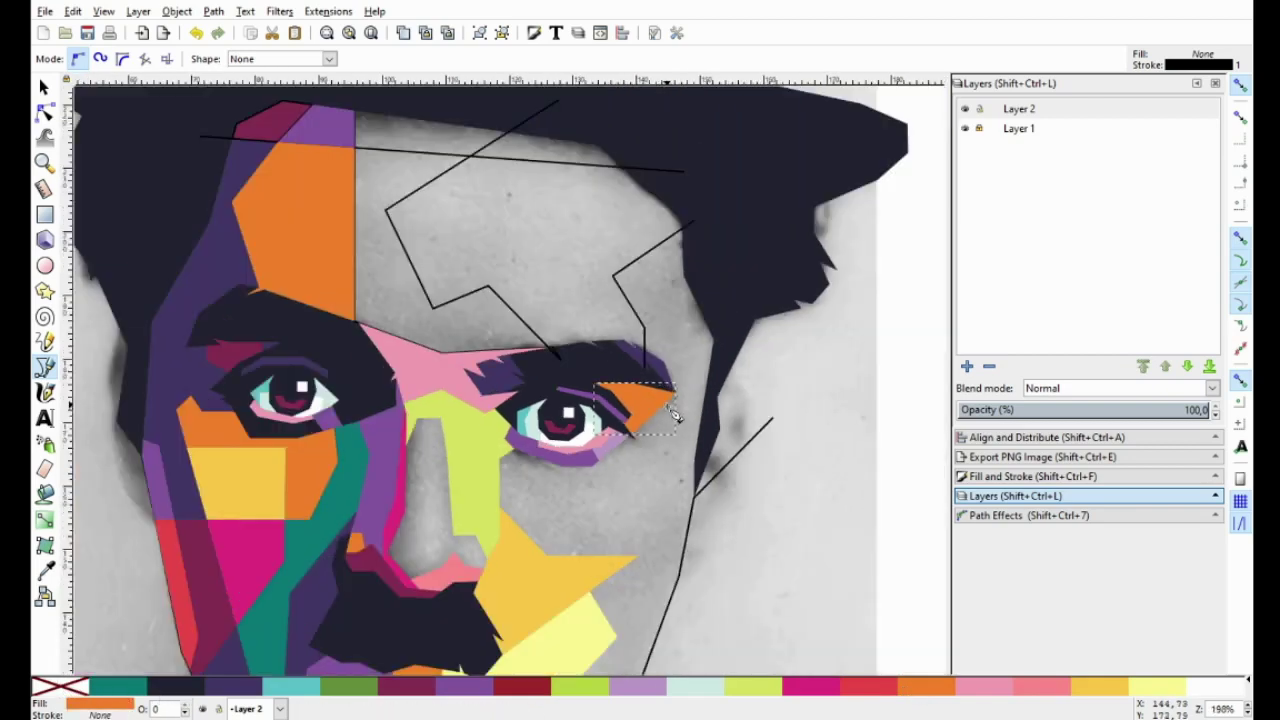
scroll(665, 412, "up", 2)
left_click(603, 397)
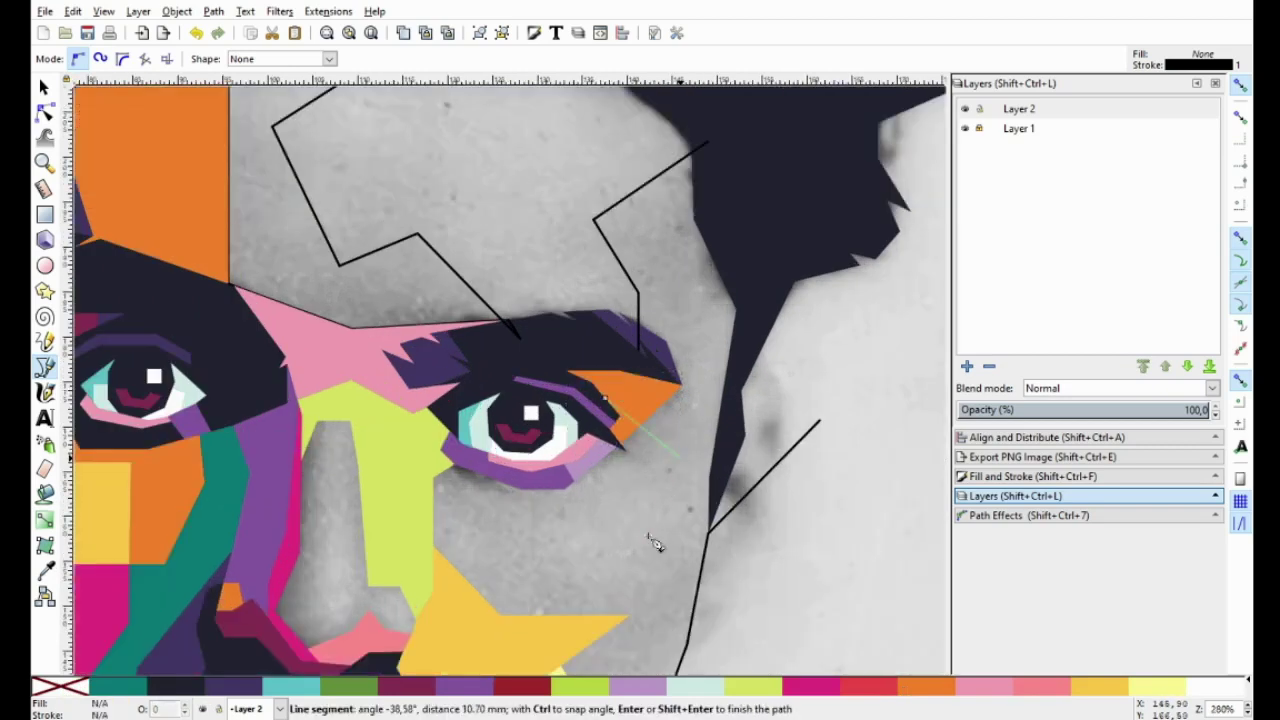
scroll(665, 490, "down", 3)
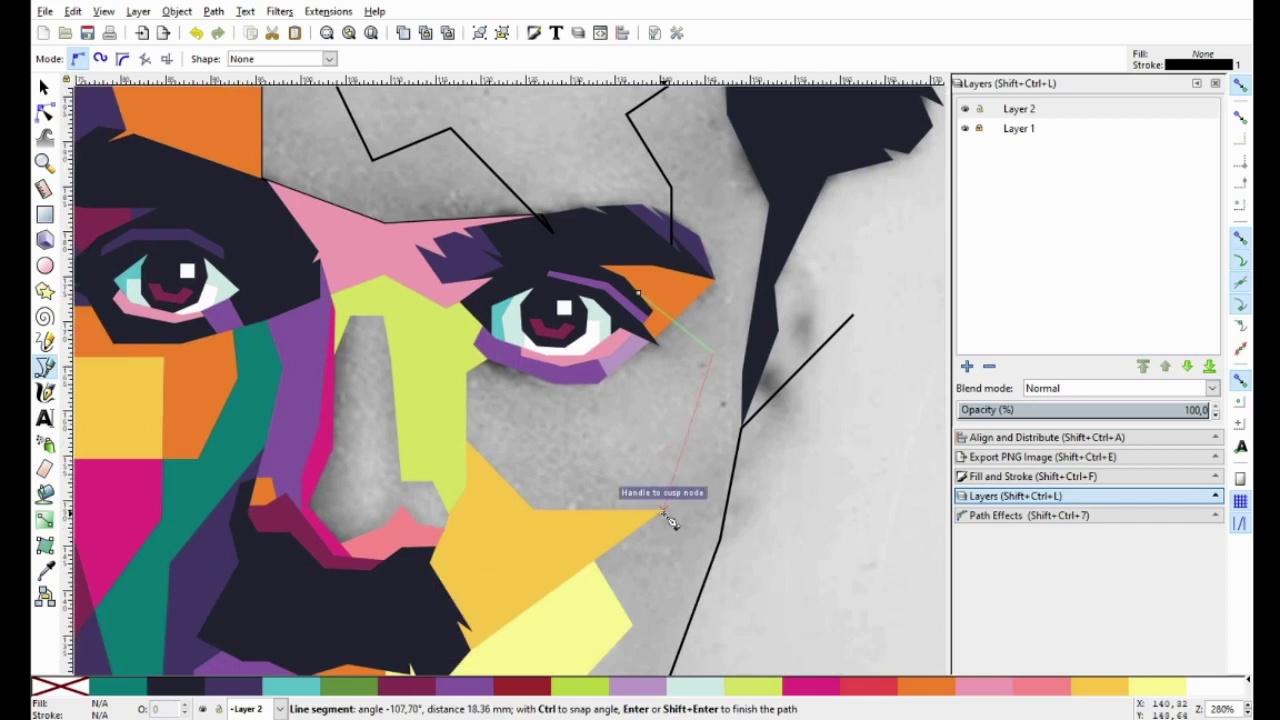
Start a temple outline at the orange eye corner, tracing up along the guide lines
scroll(680, 463, "down", 1)
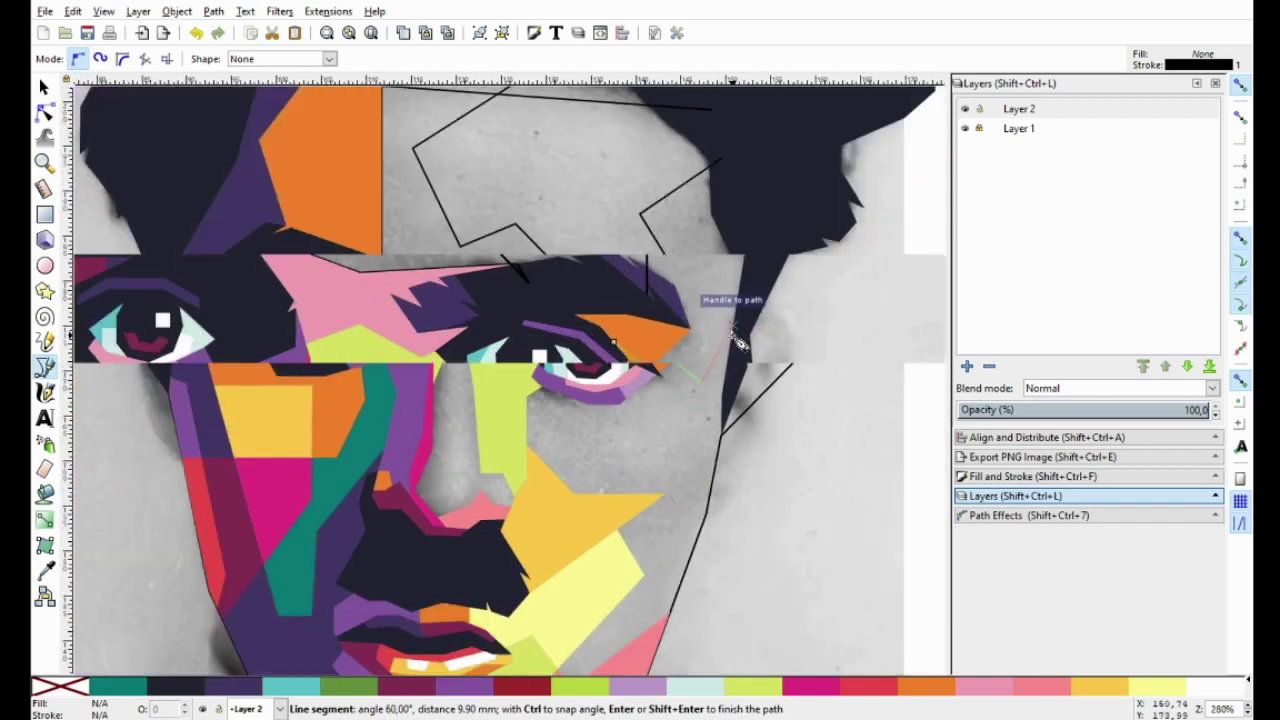
scroll(736, 340, "up", 1)
left_click(692, 330)
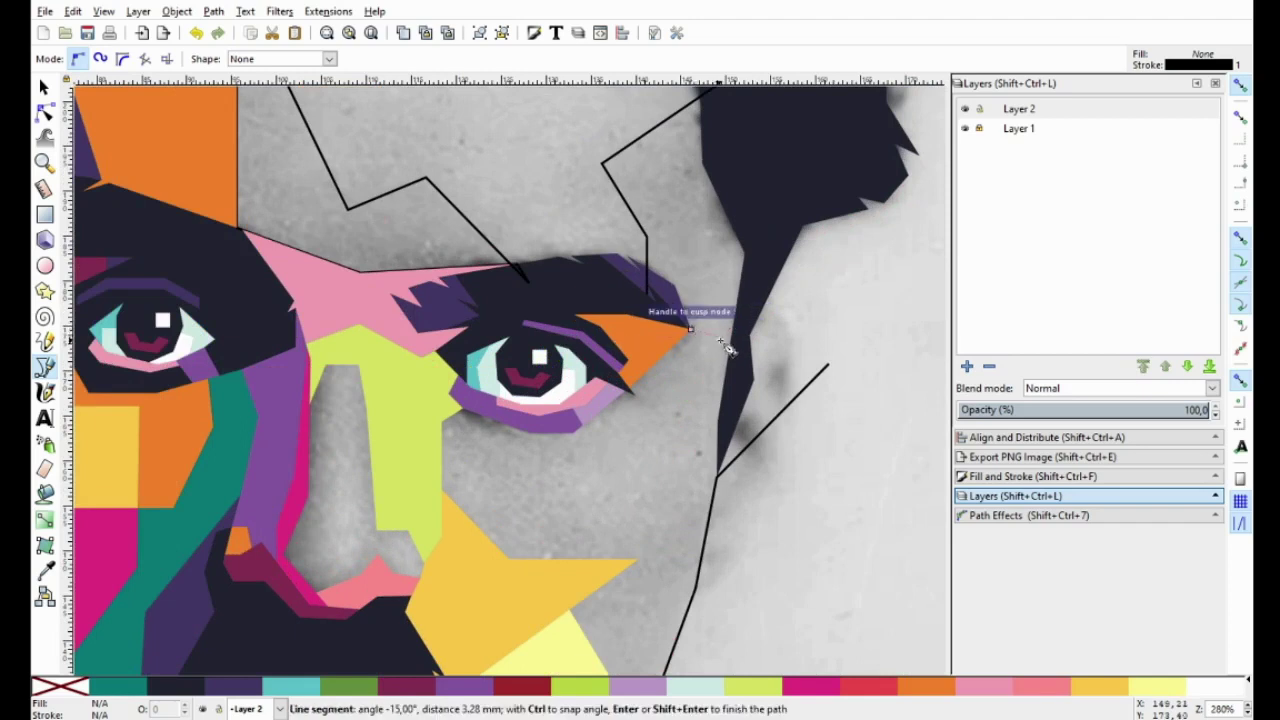
scroll(719, 337, "up", 2)
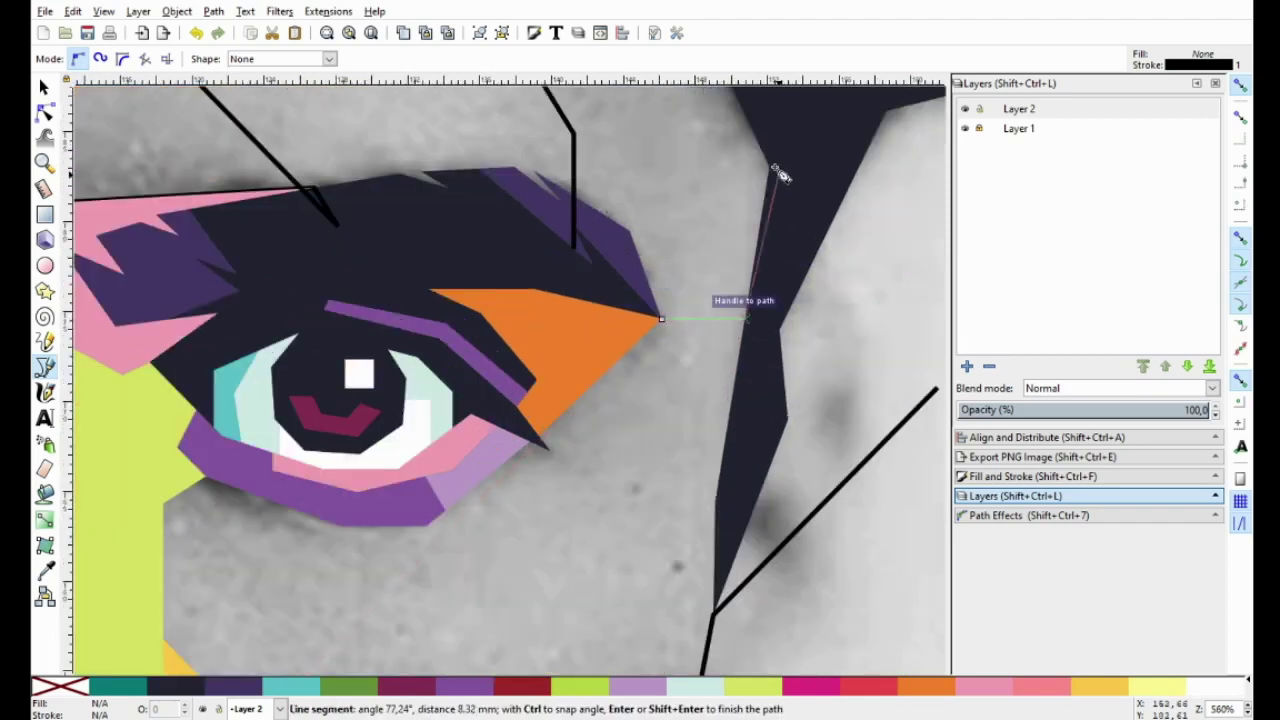
scroll(757, 386, "up", 6)
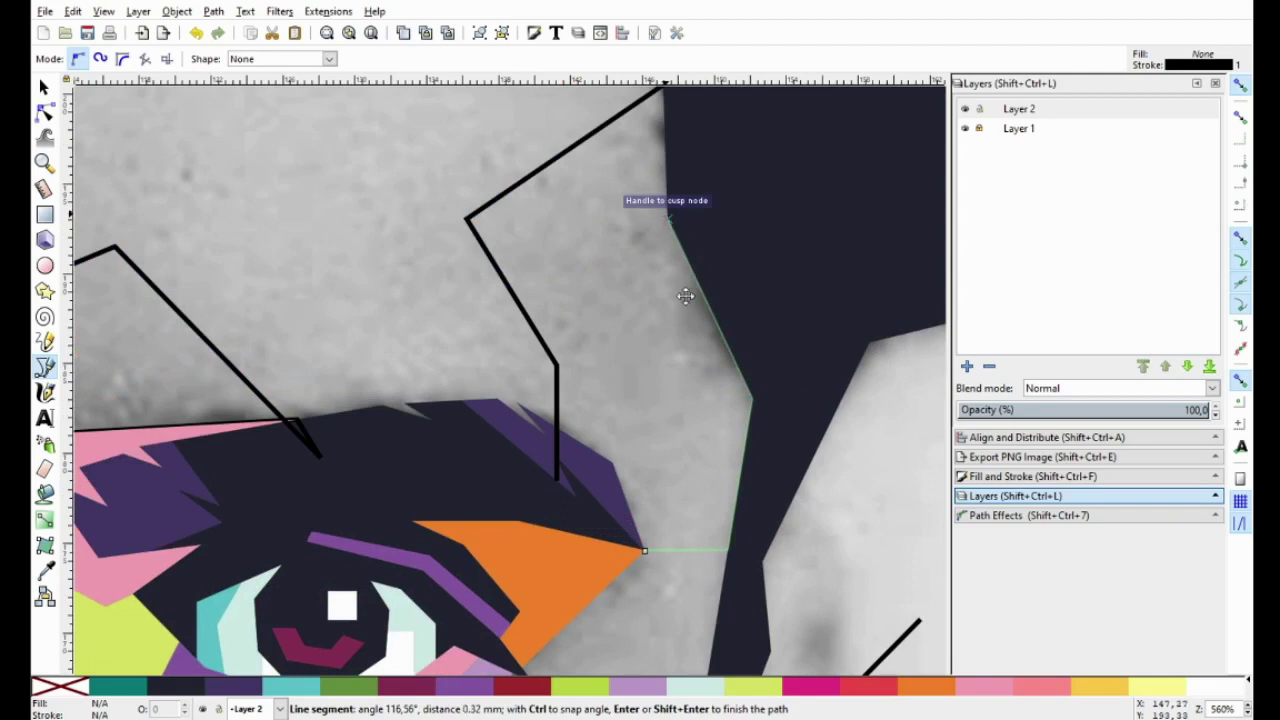
scroll(686, 290, "up", 4)
left_click(683, 230)
left_click(487, 363)
left_click(577, 510)
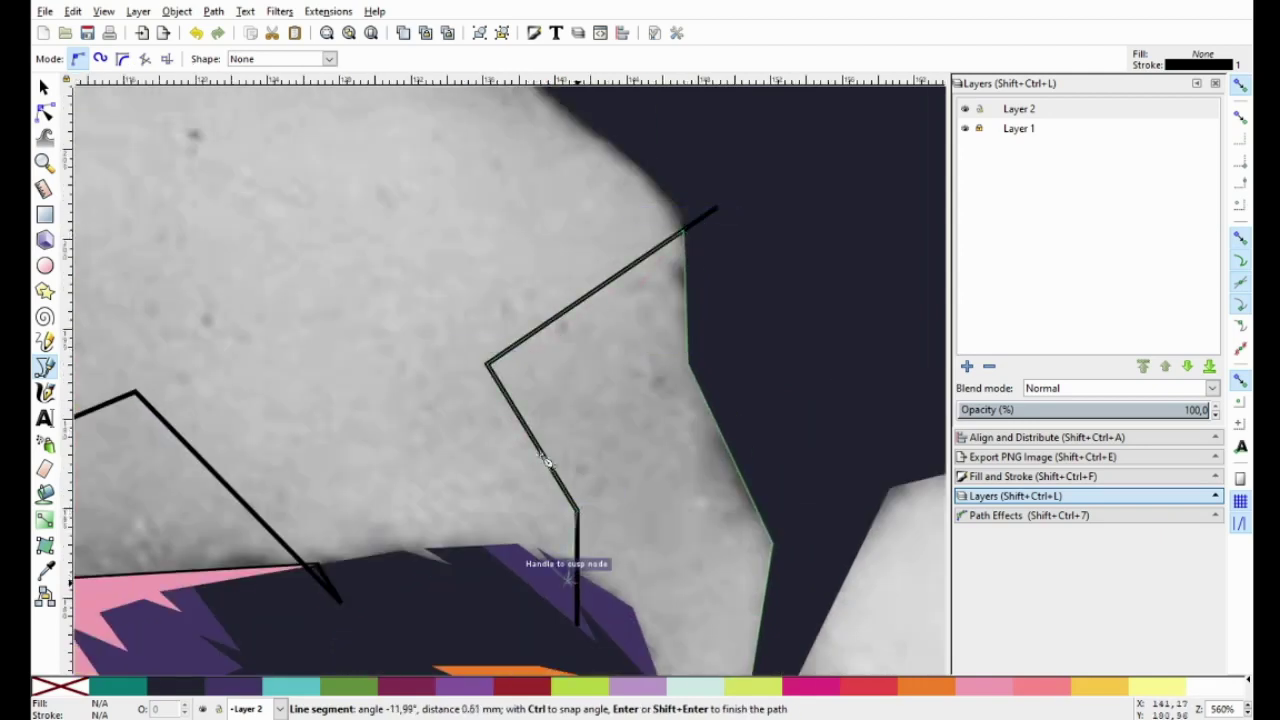
Continue the outline past the purple edge and eyebrow tip, closing it at the start
scroll(545, 458, "down", 3)
scroll(528, 440, "up", 3)
left_click(519, 422)
scroll(600, 475, "down", 1)
left_click(636, 494)
scroll(630, 480, "down", 3)
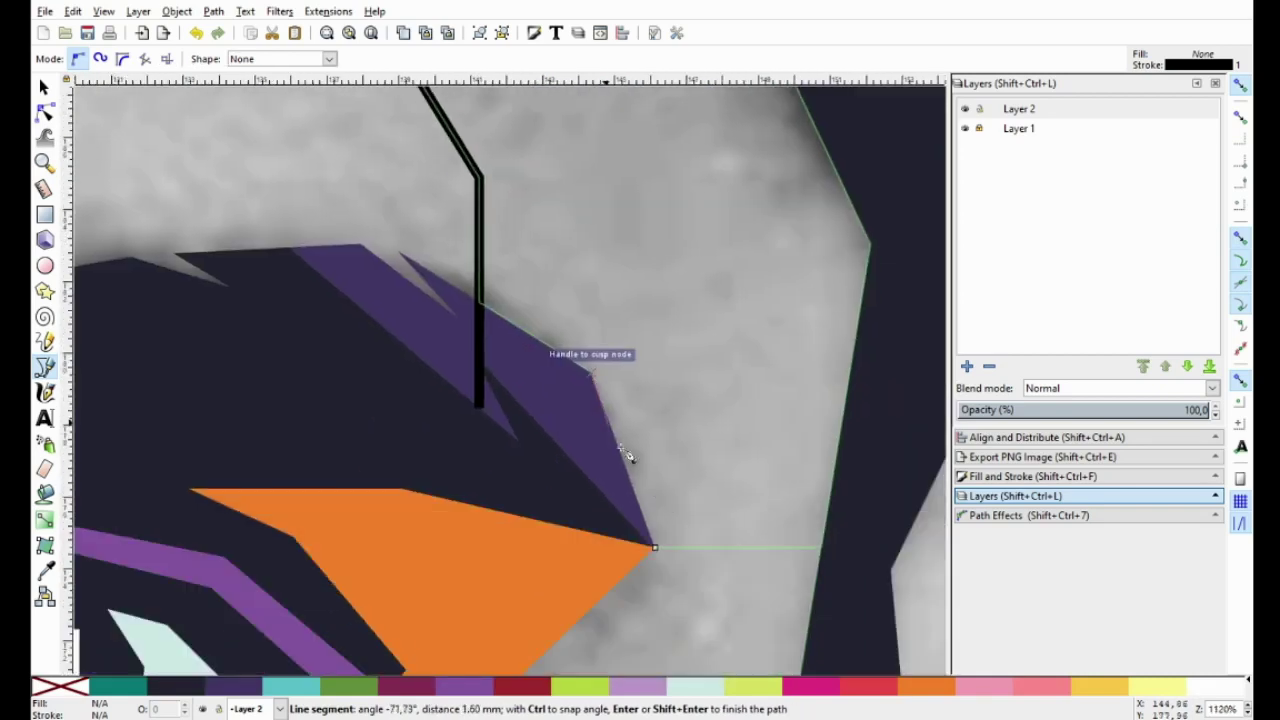
left_click(655, 547)
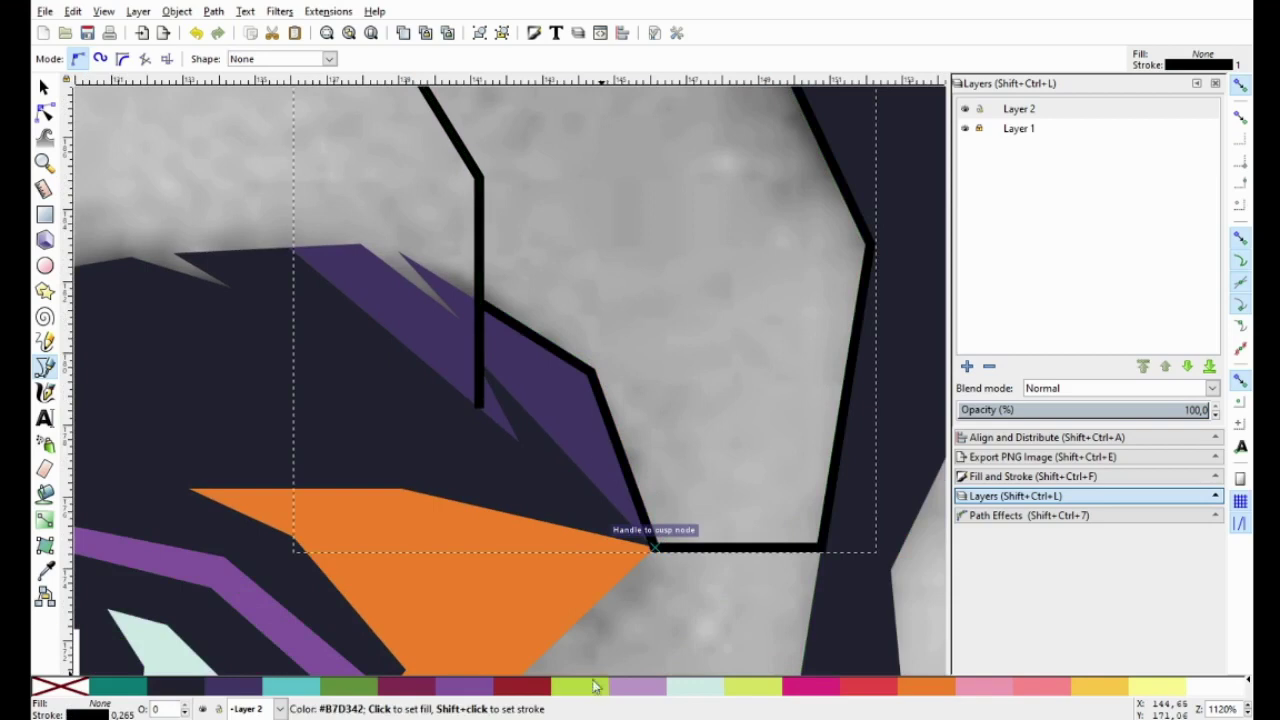
Fill the temple polygon yellow-green and remove its outline
left_click(598, 686)
scroll(606, 447, "down", 3)
scroll(650, 495, "down", 2)
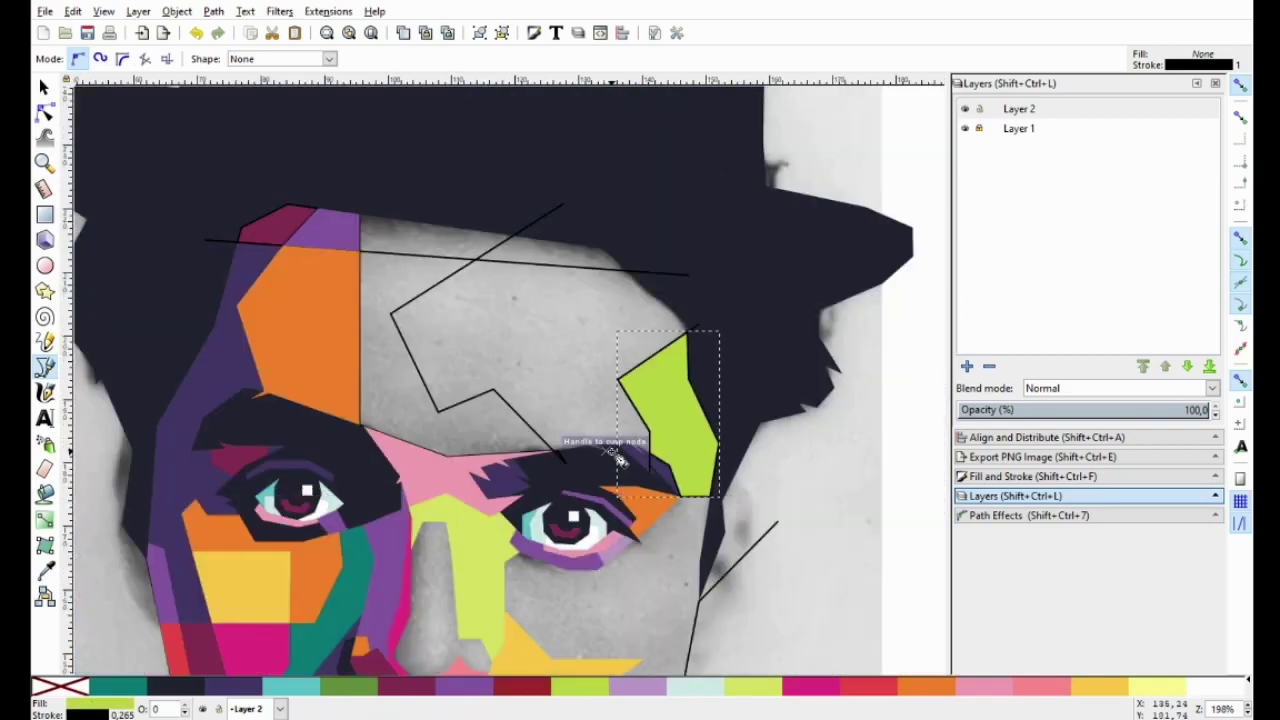
right_click(105, 686)
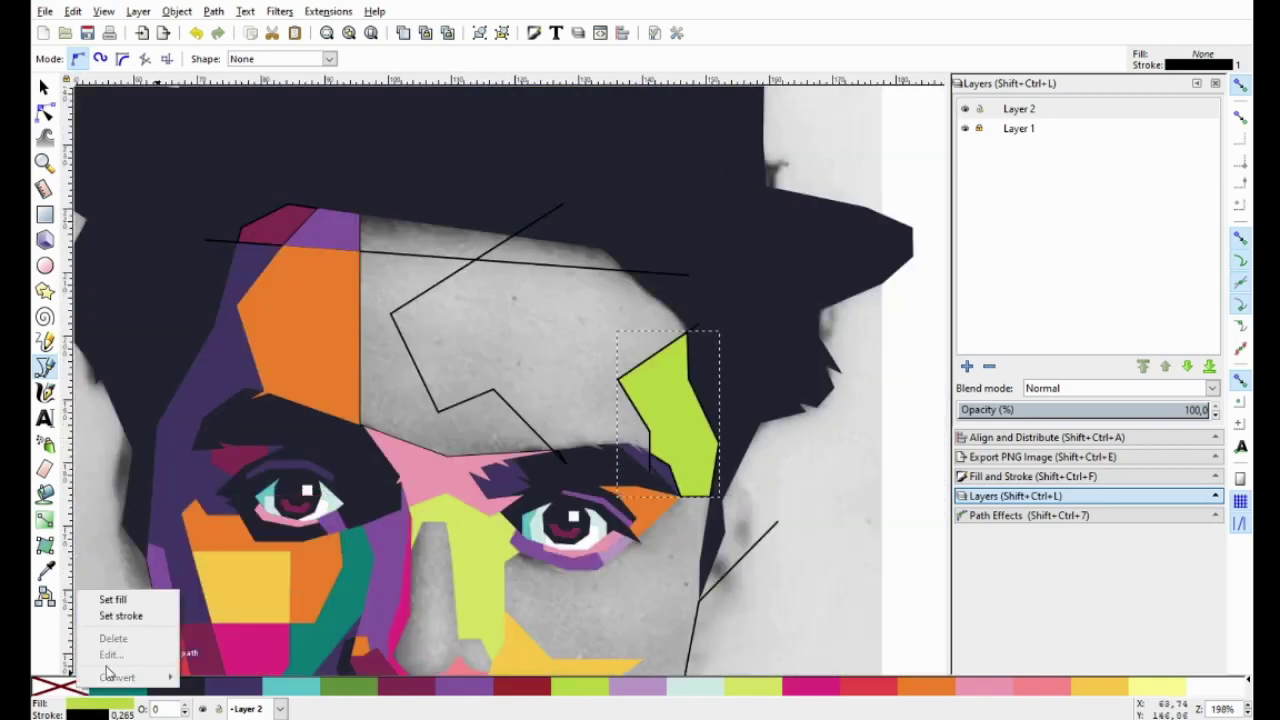
left_click(121, 616)
scroll(660, 500, "down", 2)
scroll(680, 510, "up", 1)
scroll(695, 512, "down", 1)
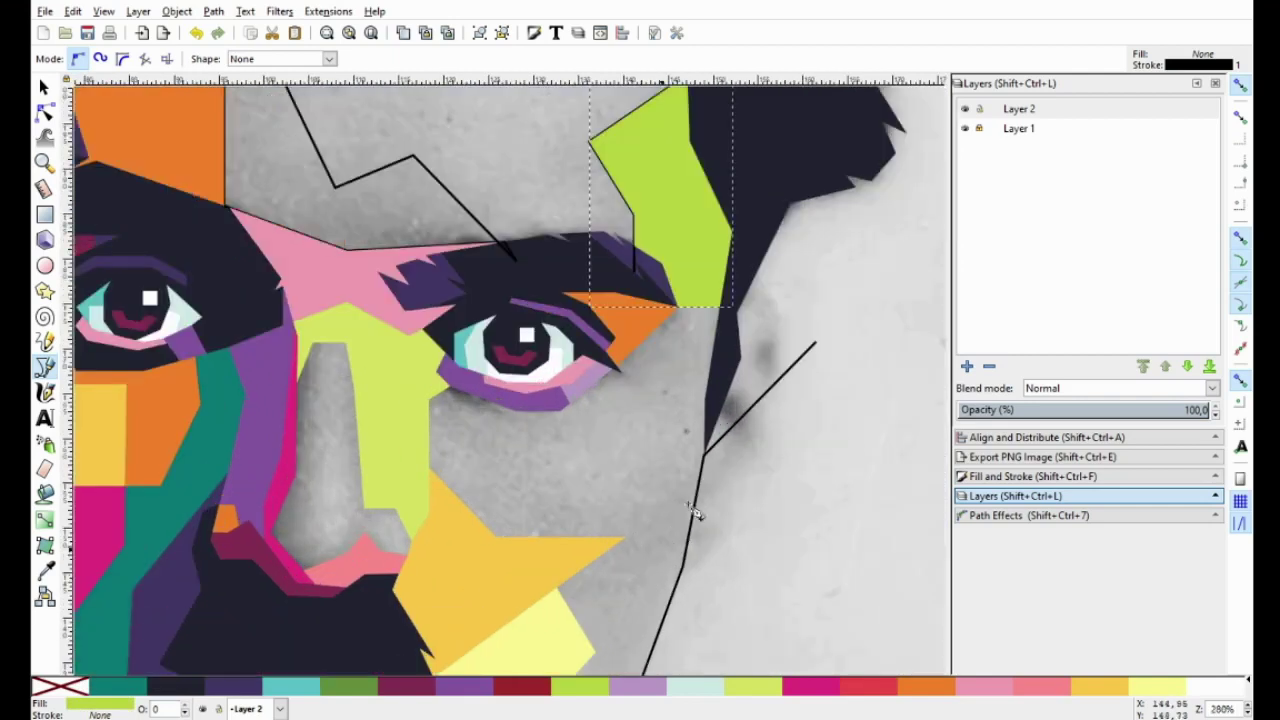
scroll(742, 433, "down", 1)
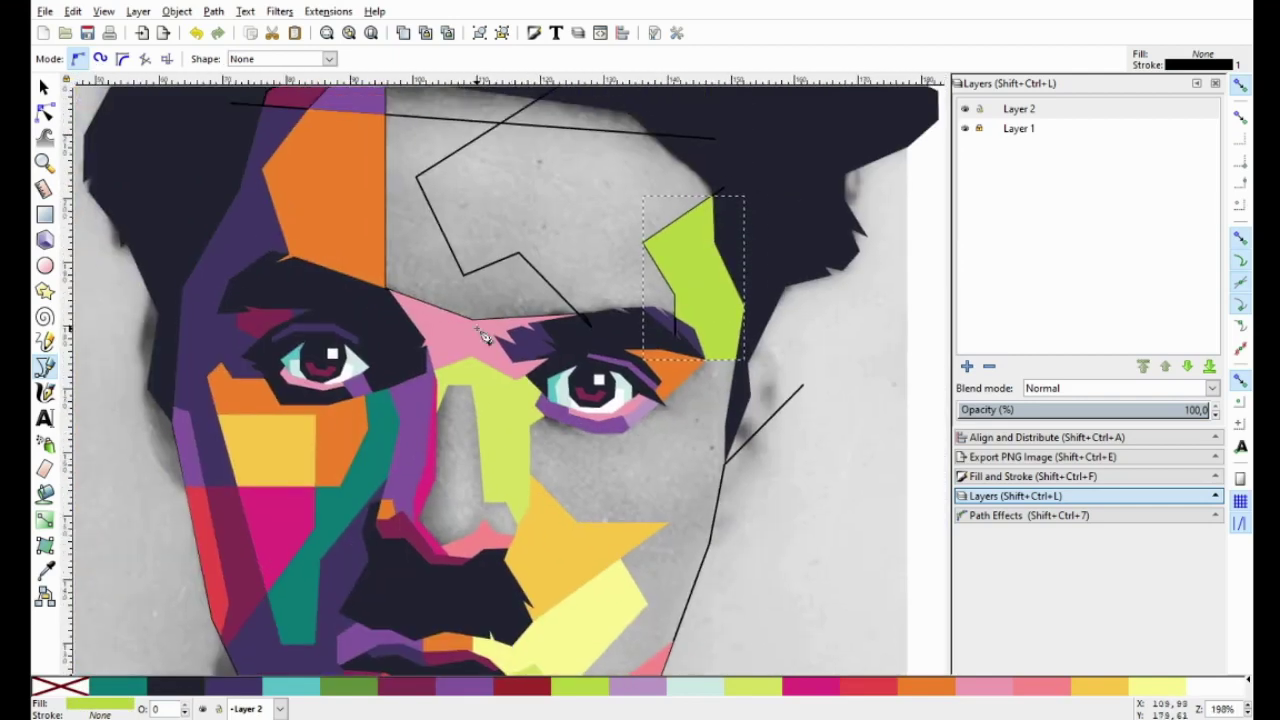
scroll(443, 457, "up", 2)
Start the grey-area outline at the purple corner under the hat, down to the orange shape's corner
scroll(514, 347, "up", 3)
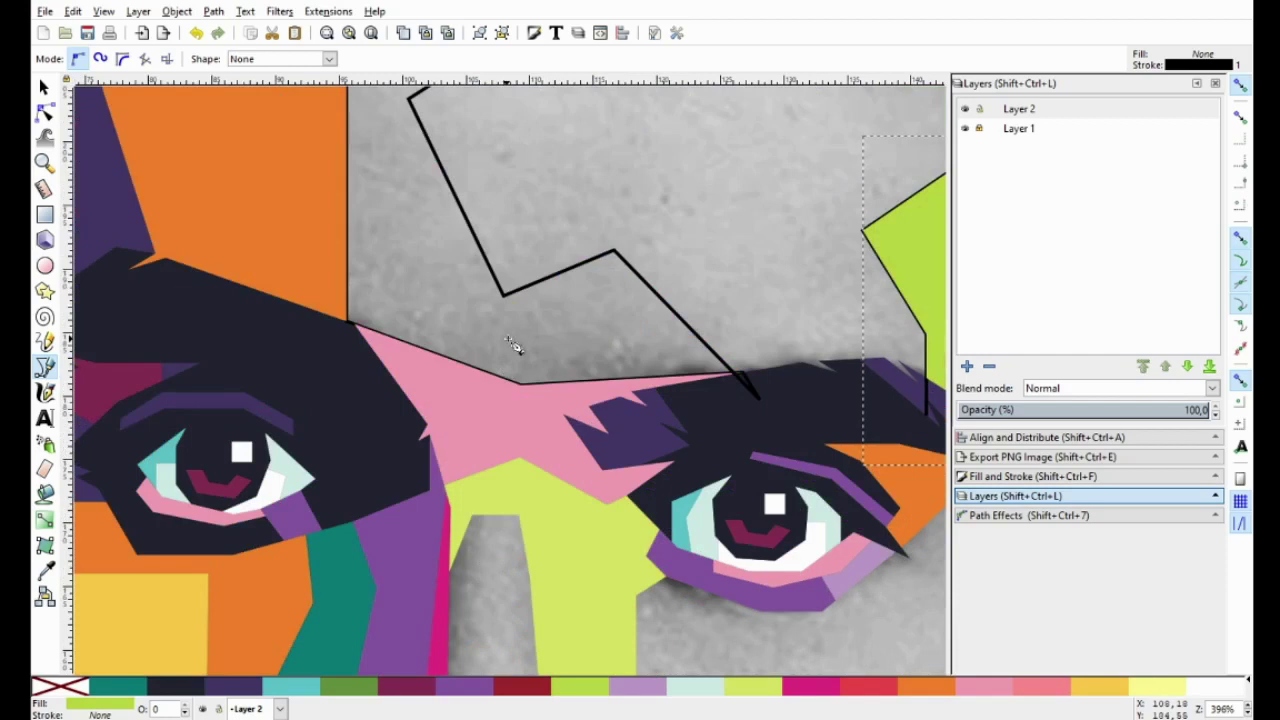
scroll(514, 347, "up", 3)
scroll(500, 360, "down", 2)
left_click(450, 335)
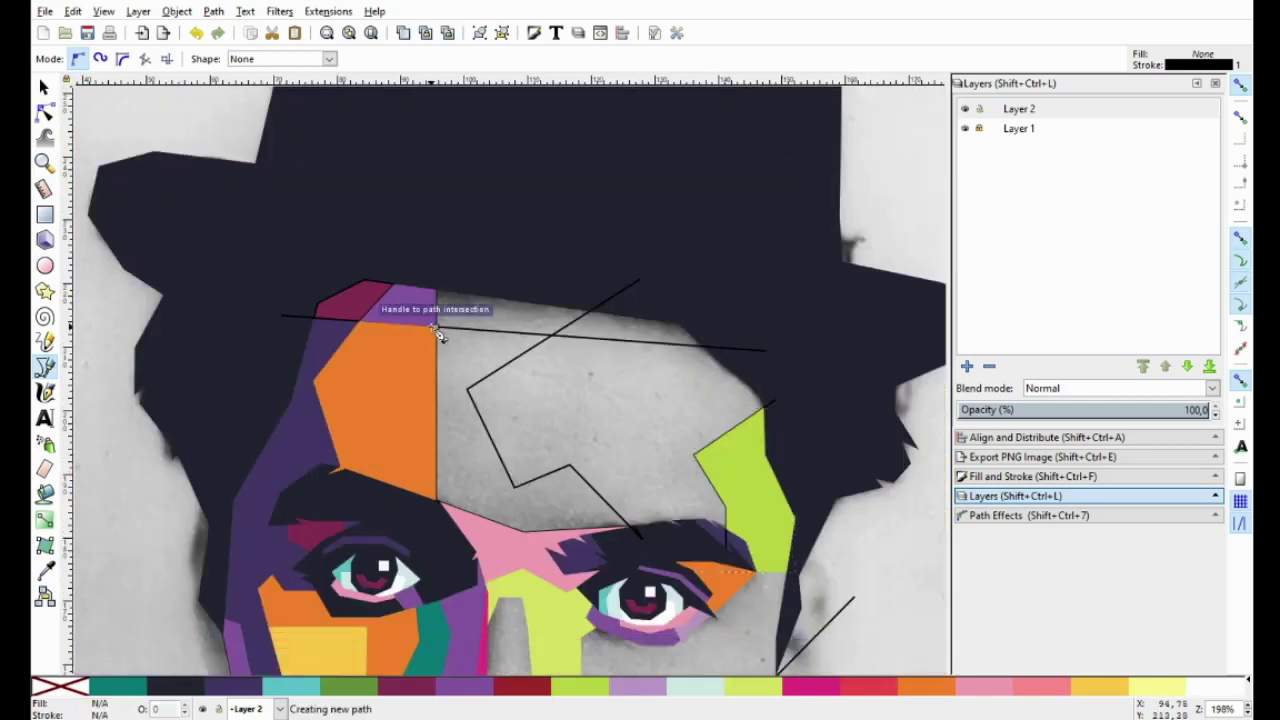
scroll(590, 335, "up", 2)
key("Escape")
left_click(290, 253)
scroll(357, 251, "down", 3)
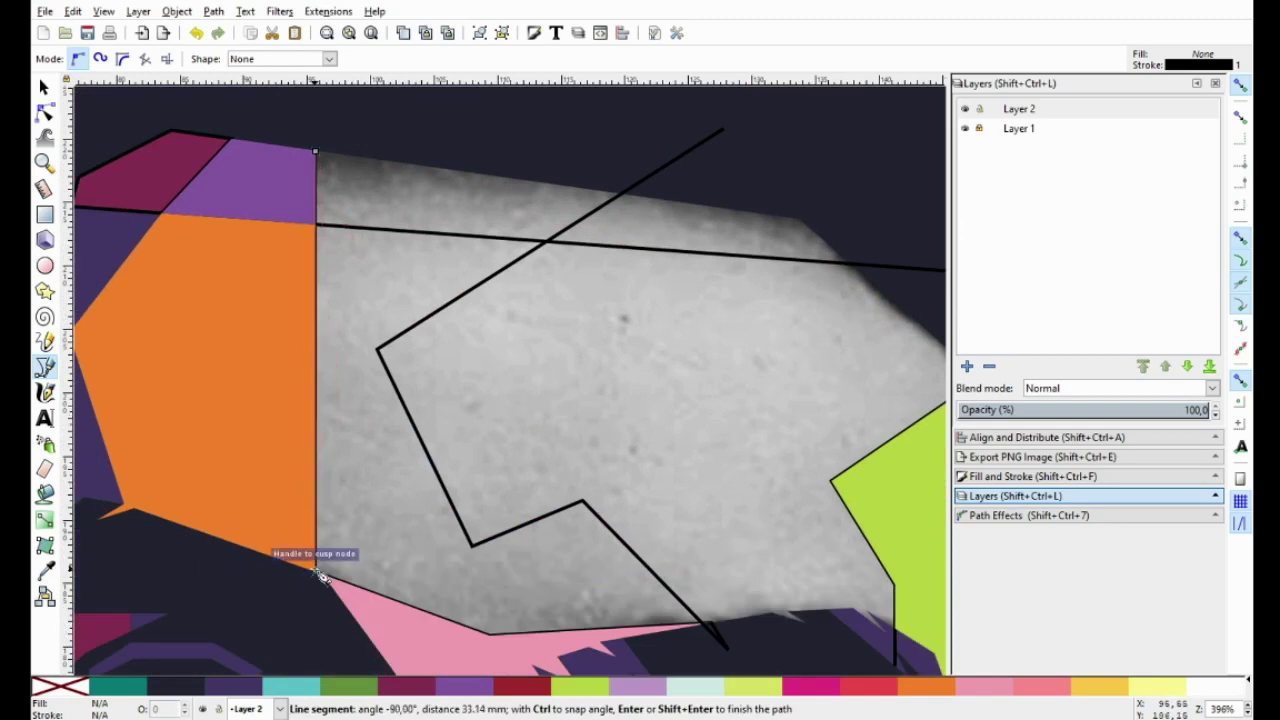
left_click(320, 577)
scroll(398, 615, "up", 1)
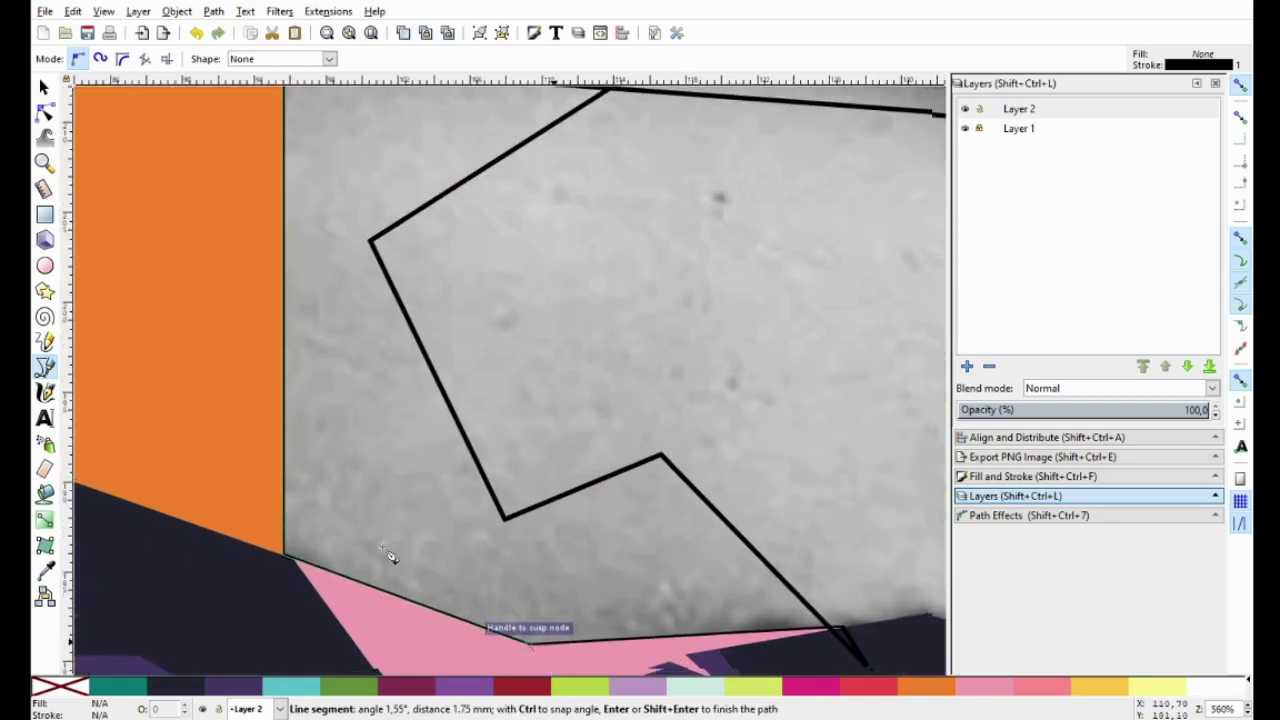
scroll(390, 557, "down", 2)
Continue the outline along the lower edge and green shape's corners, closing it at the start
scroll(390, 557, "right", 4)
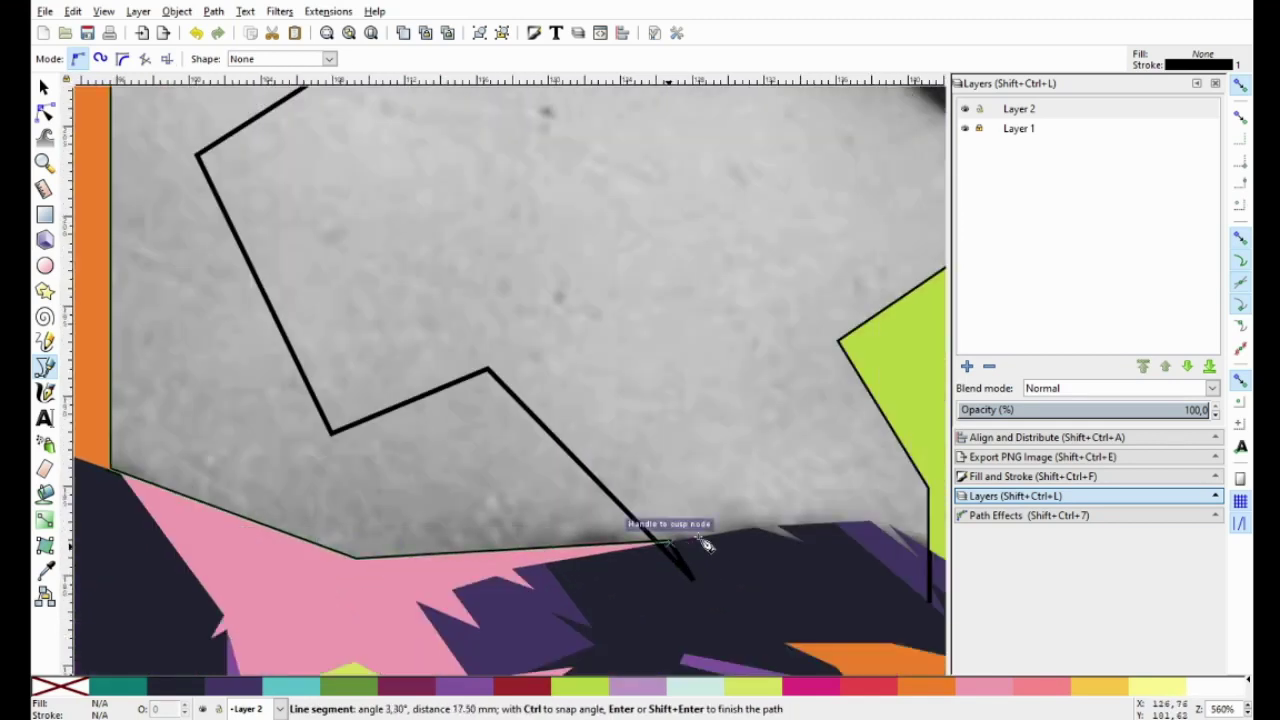
left_click(752, 532)
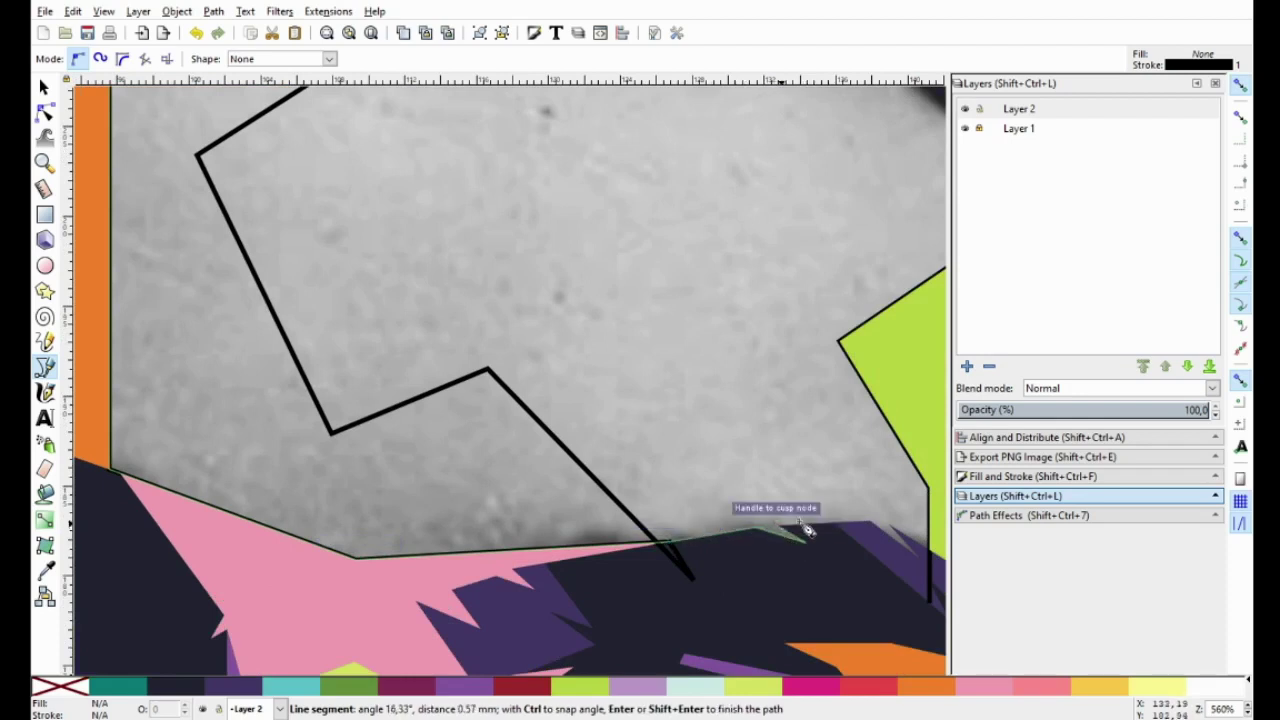
left_click(885, 527)
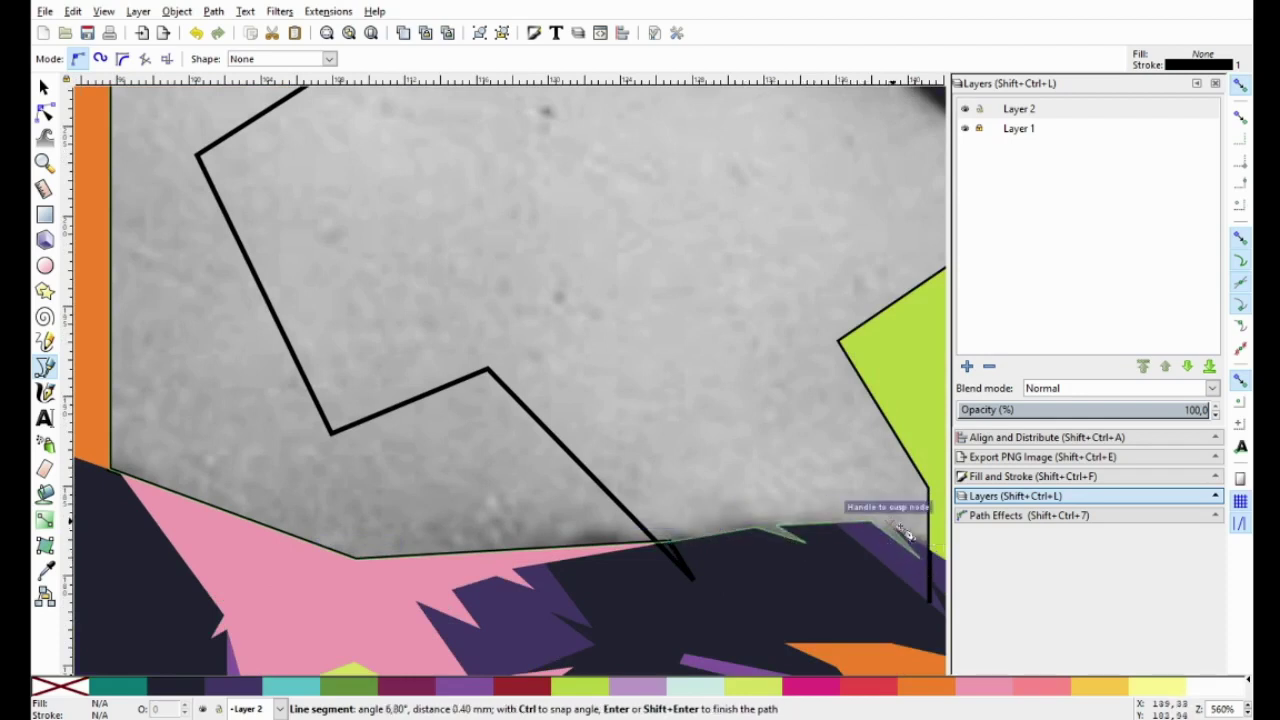
left_click(928, 488)
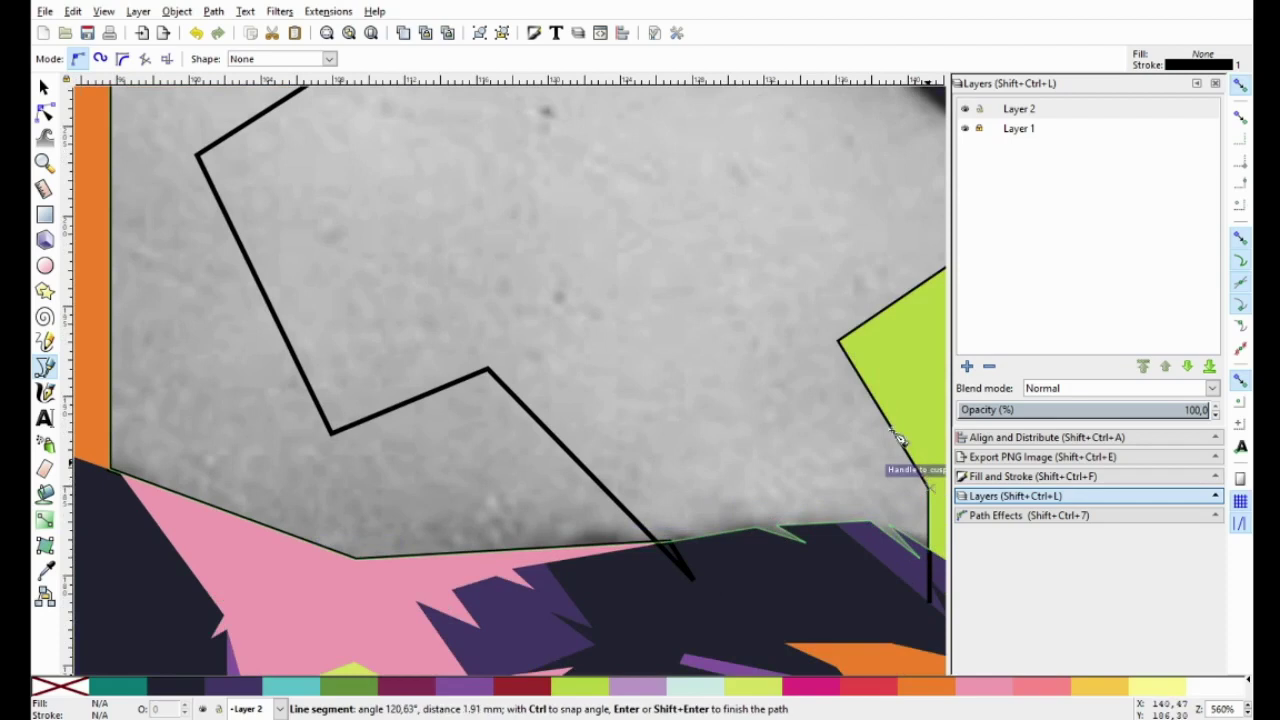
scroll(848, 358, "up", 4)
scroll(850, 360, "right", 5)
left_click(850, 360)
scroll(731, 509, "up", 5)
scroll(706, 471, "right", 1)
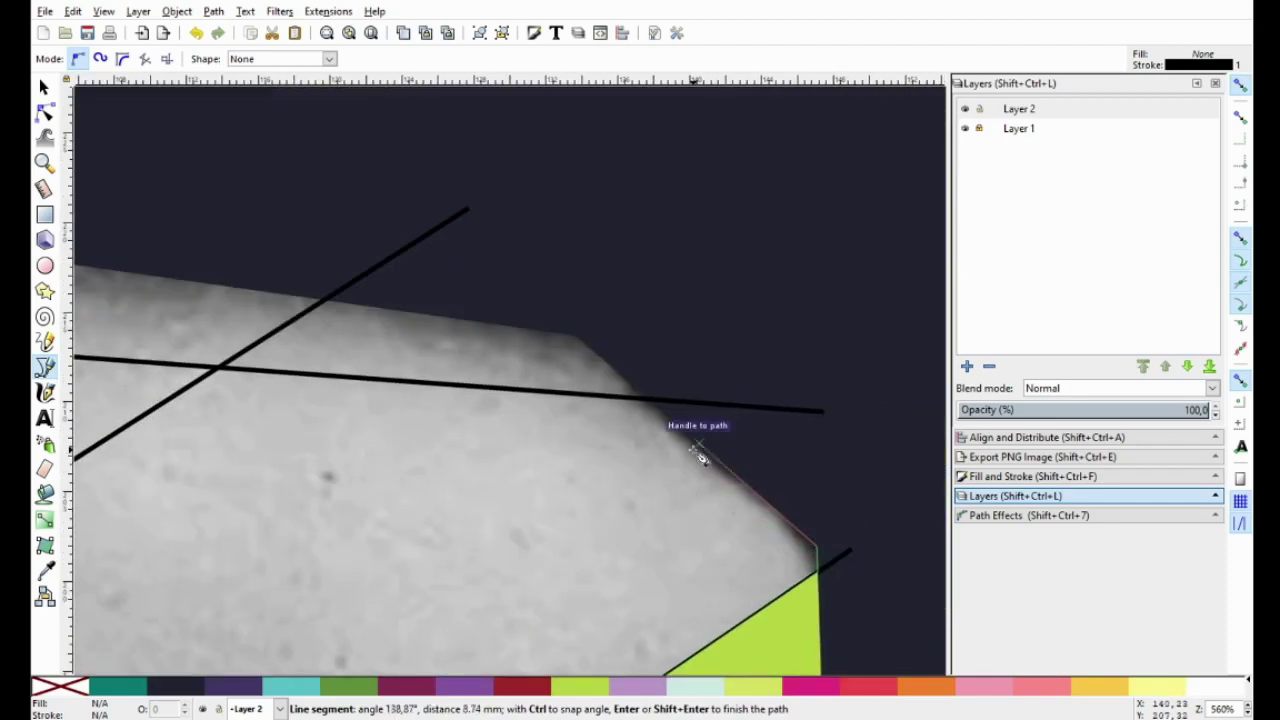
left_click(572, 336)
scroll(572, 336, "up", 4)
scroll(640, 462, "left", 7)
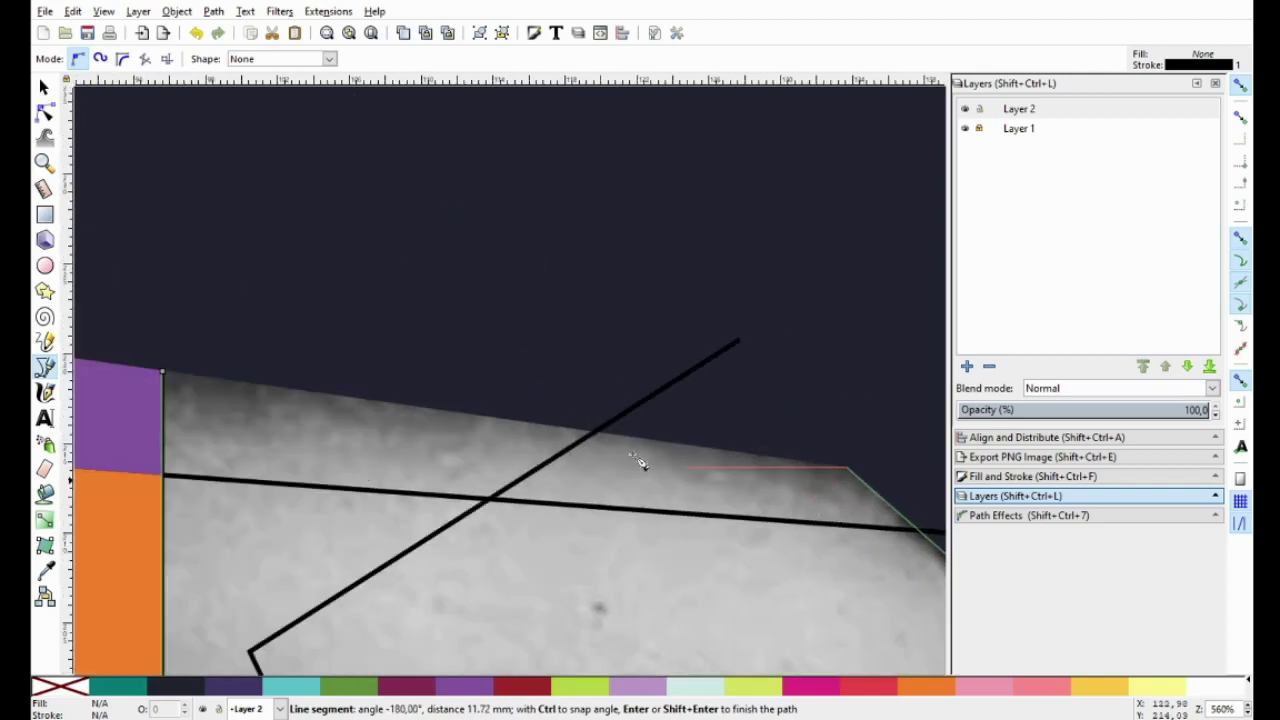
left_click(162, 374)
scroll(263, 320, "down", 2, "ctrl")
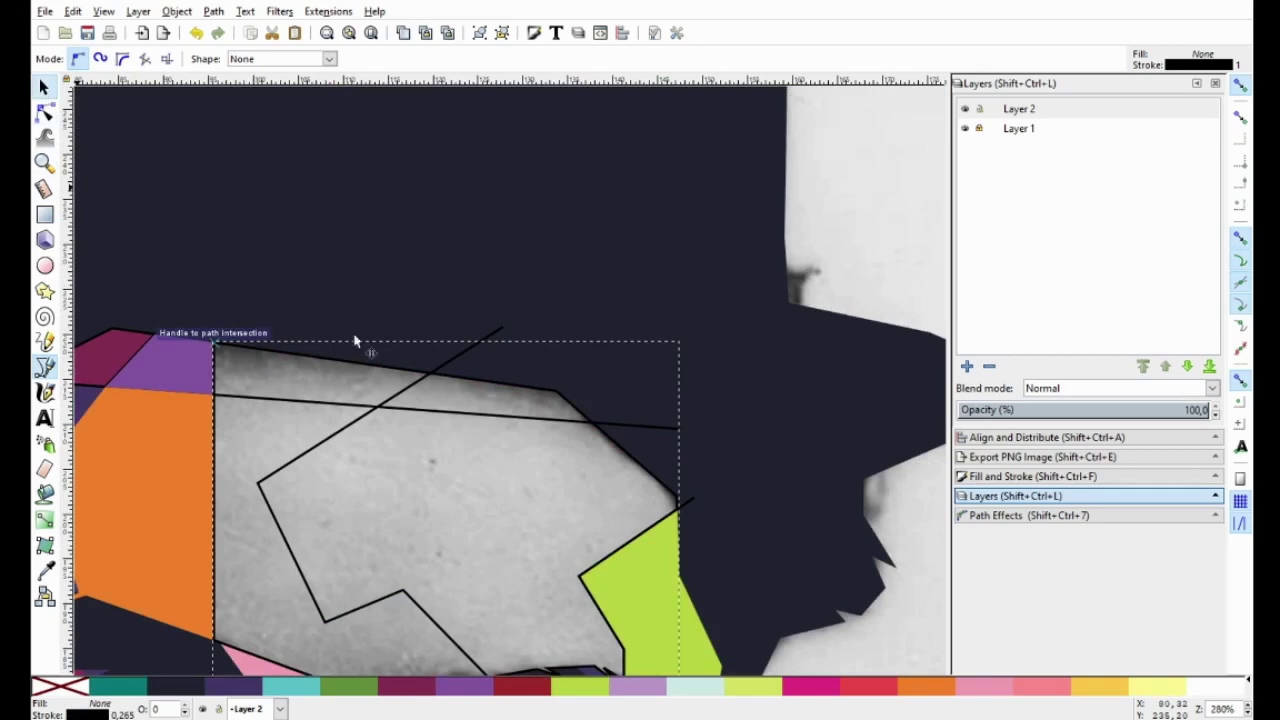
Divide the grey forehead shape along the horizontal cutting line
key("s")
left_click(430, 413)
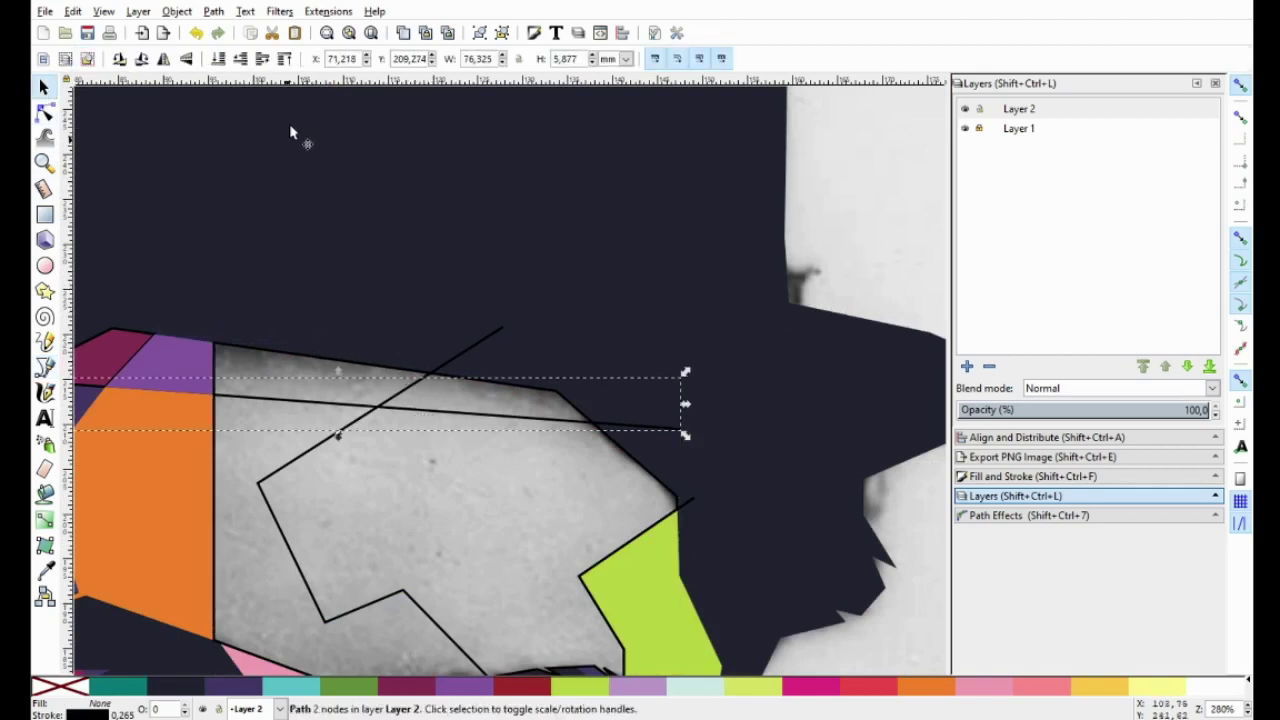
left_click(243, 352, "shift")
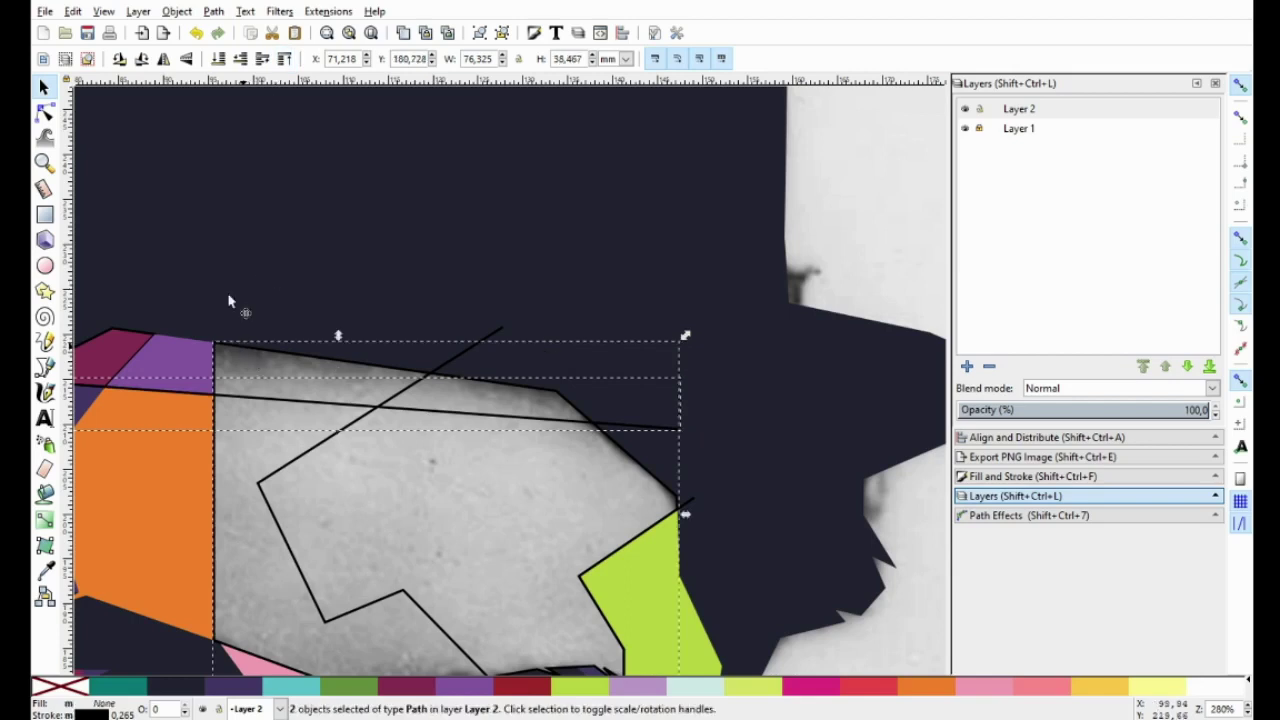
left_click(212, 12)
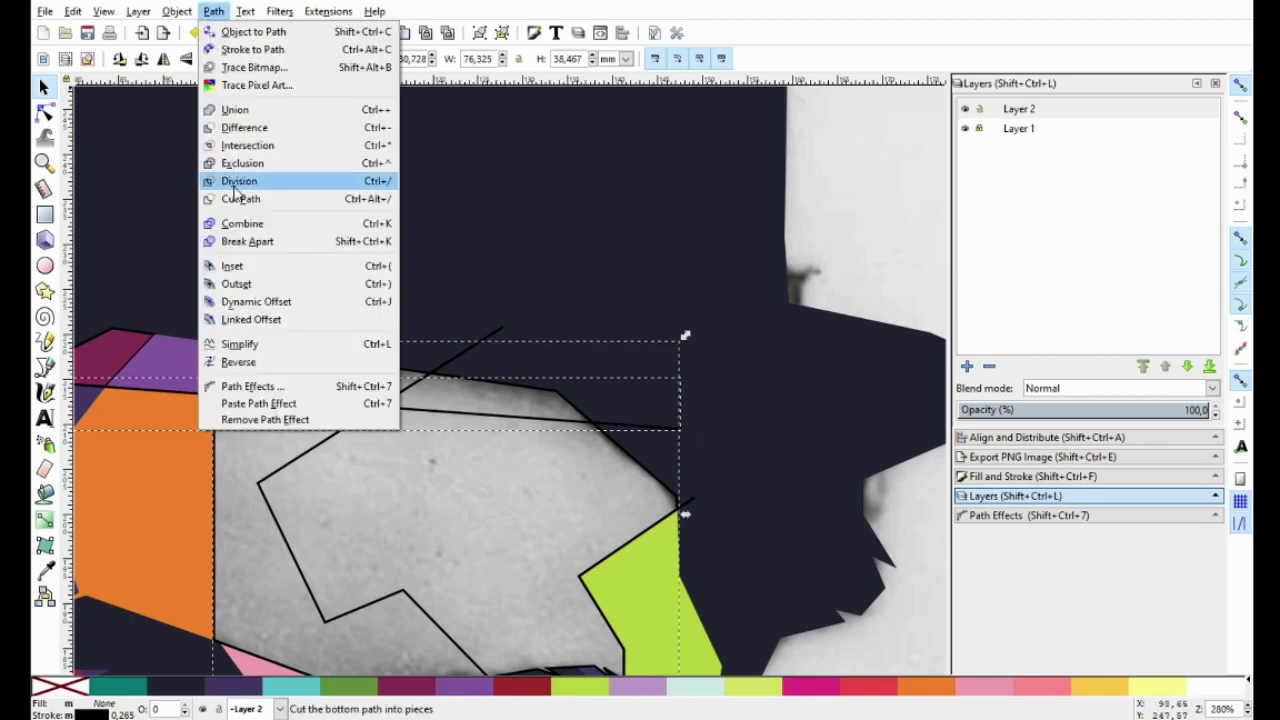
left_click(238, 183)
Split the top strip along the diagonal cutting line
left_click(310, 452)
key("ctrl")
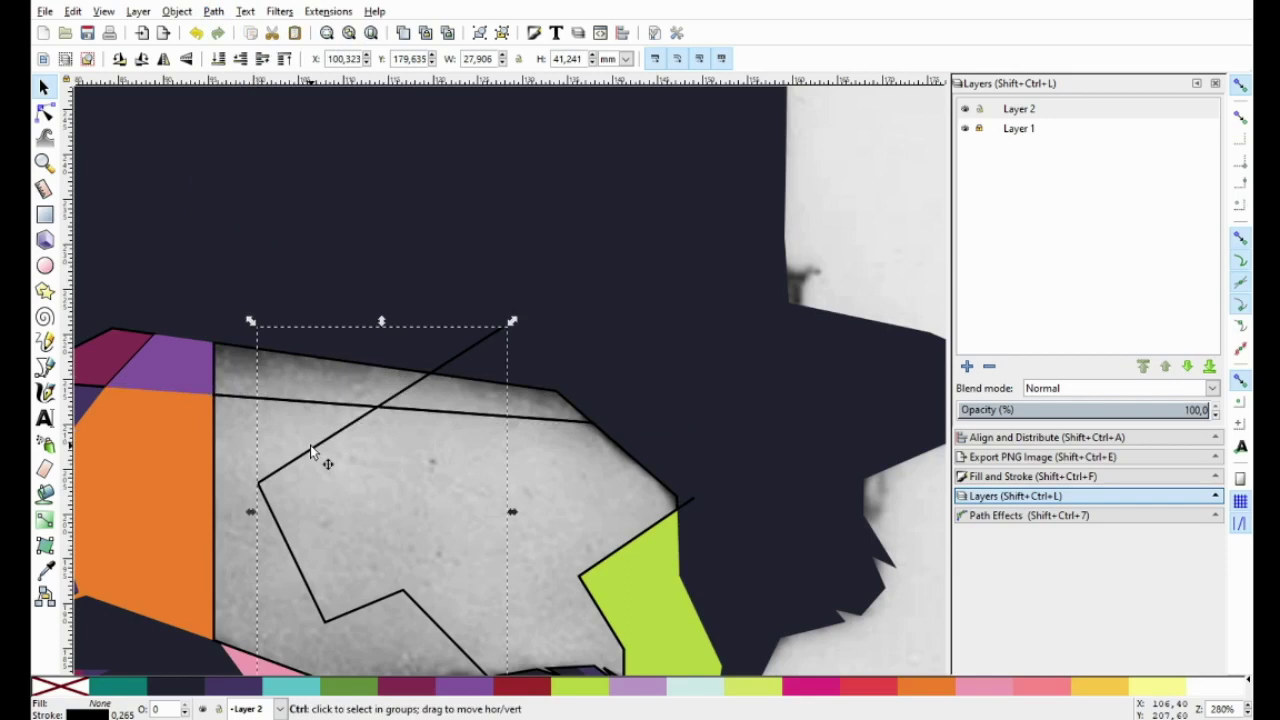
left_click(270, 349, "shift")
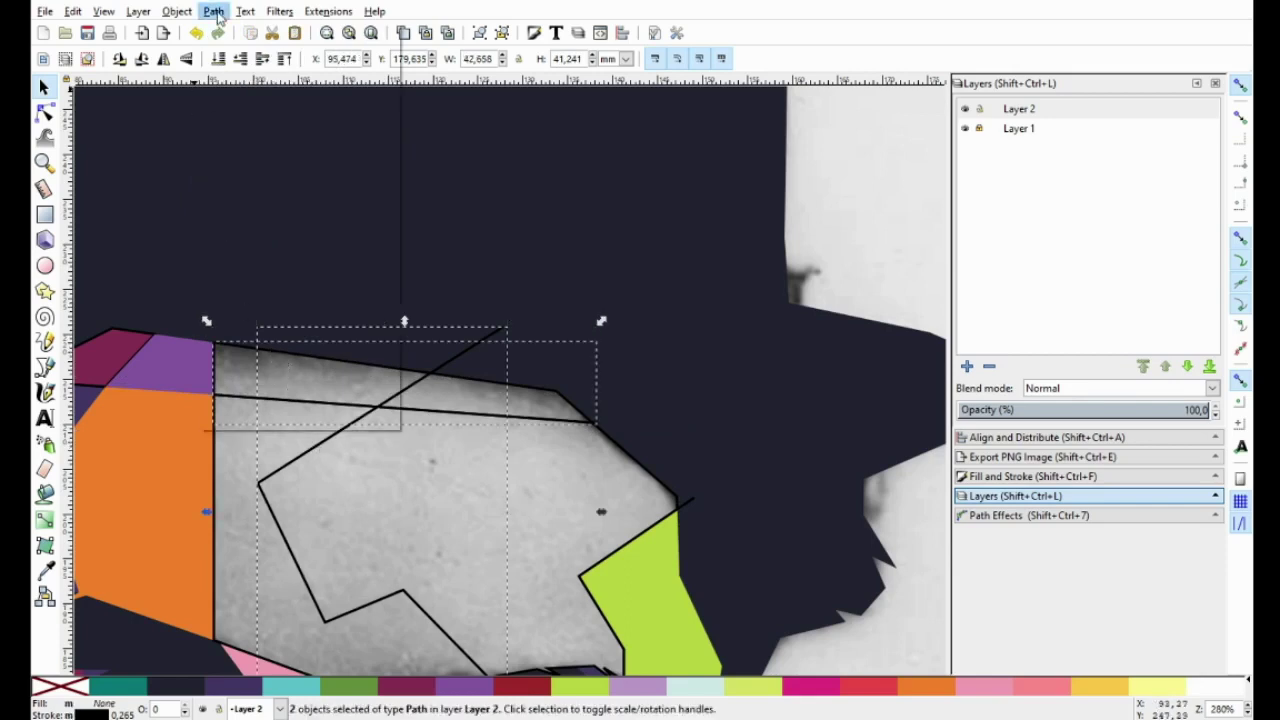
left_click(213, 11)
left_click(240, 199)
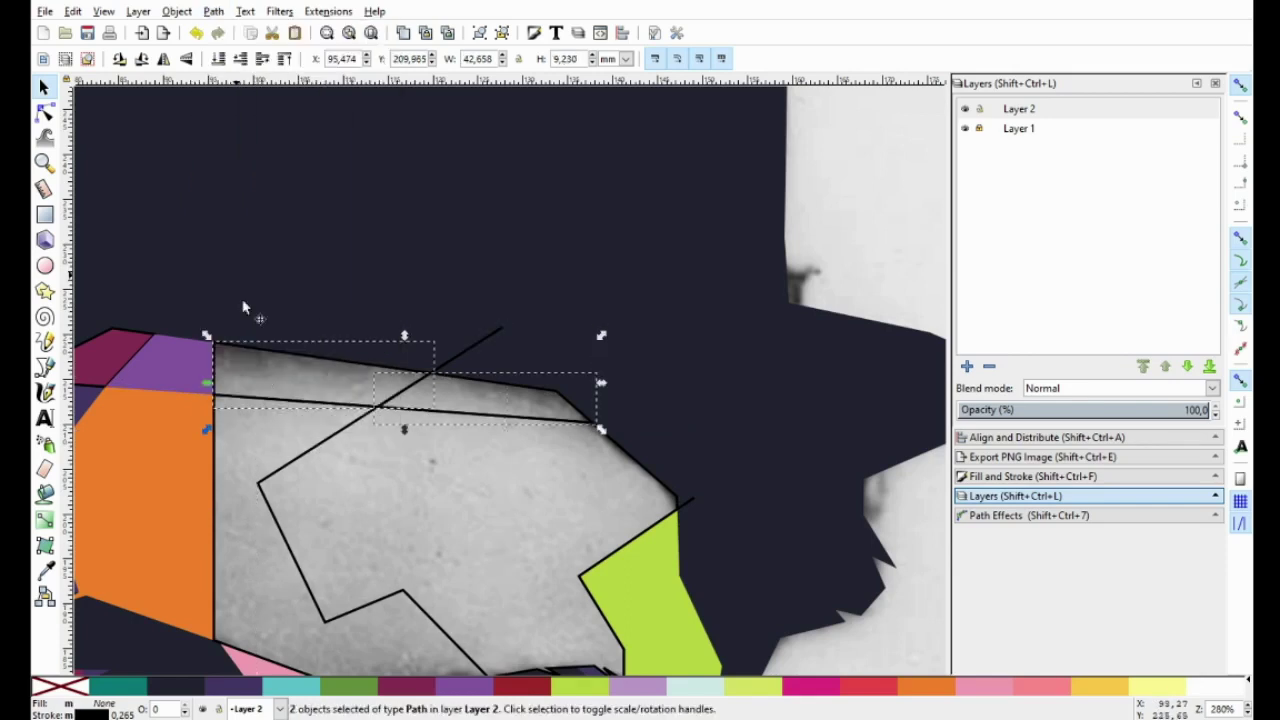
Cut the lower grey piece along the zigzag outline and check the resulting pieces
left_click(290, 460)
left_click(222, 486, "shift")
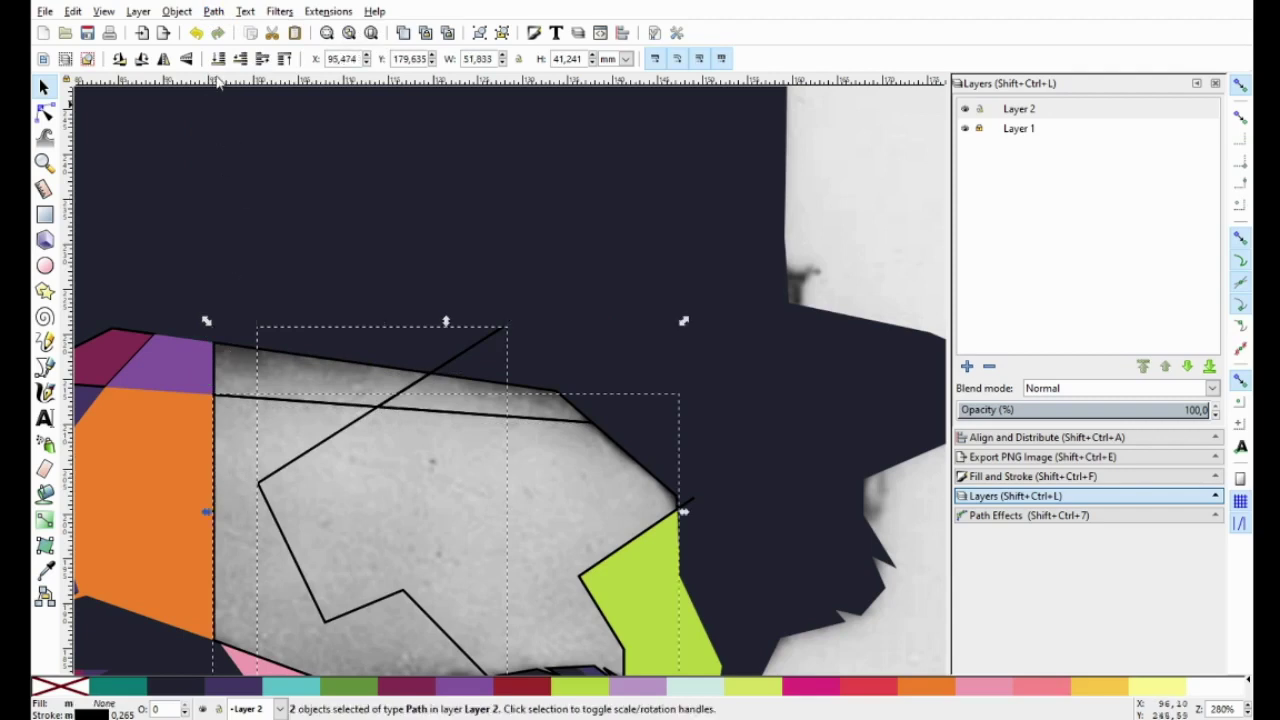
left_click(207, 13)
left_click(231, 190)
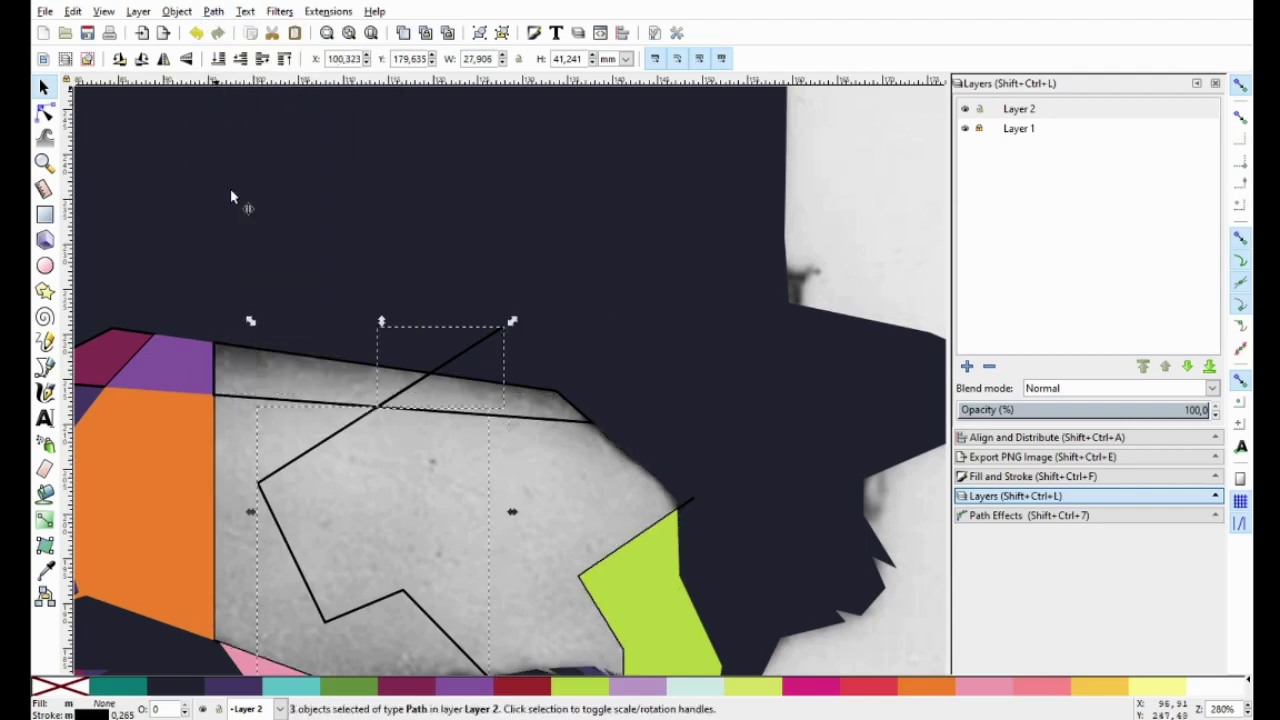
left_click(383, 475)
left_click(443, 491)
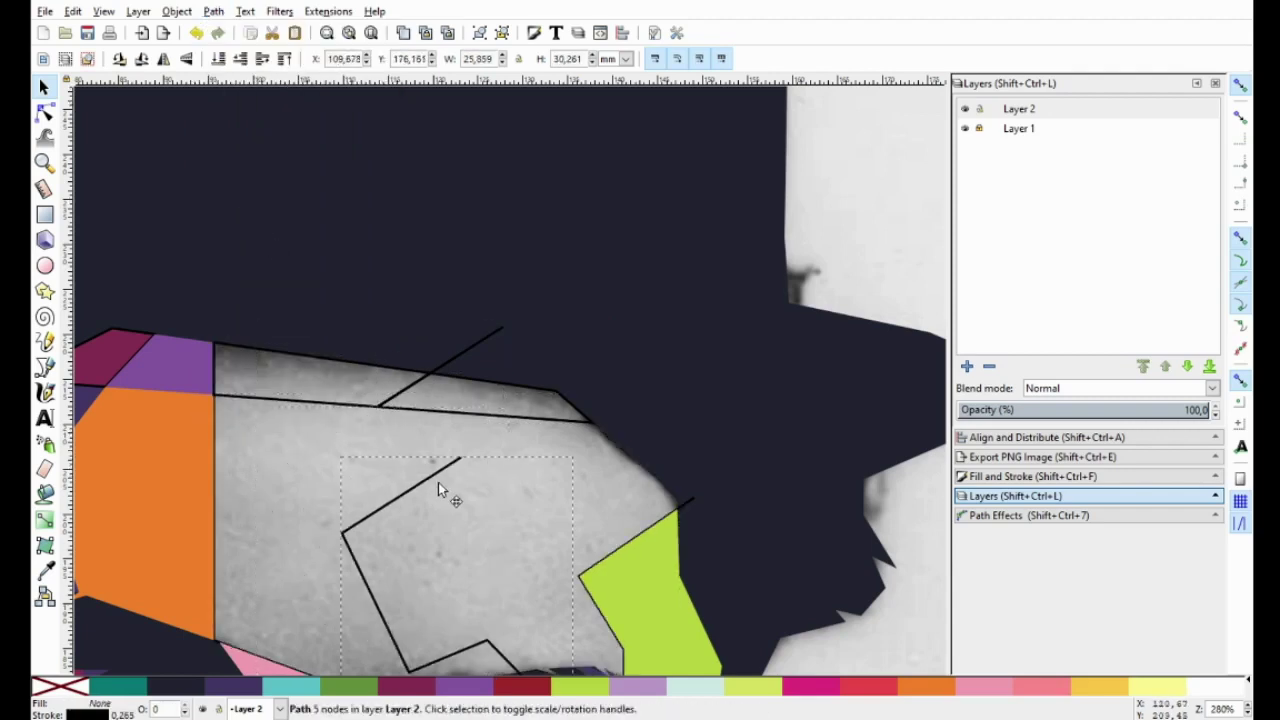
key("Escape")
Divide the large grey piece along the zigzag and fill the central piece white
left_click(325, 446)
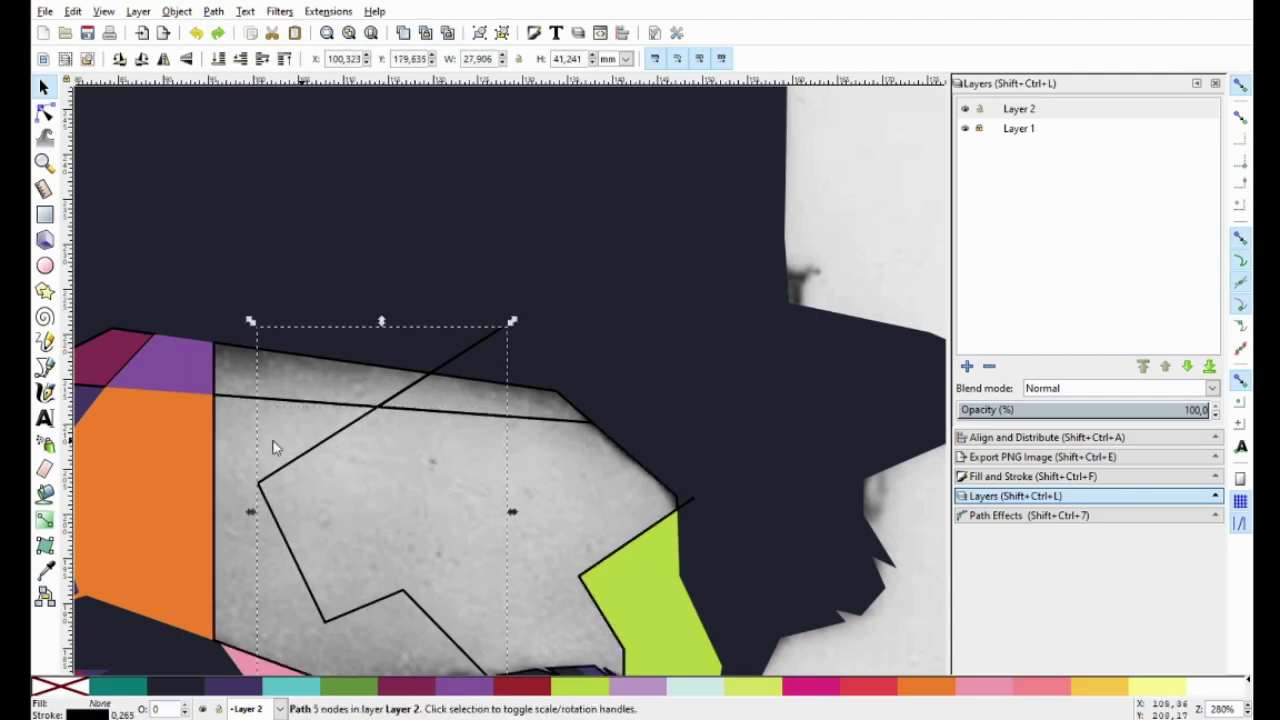
left_click(224, 422, "shift")
left_click(213, 11)
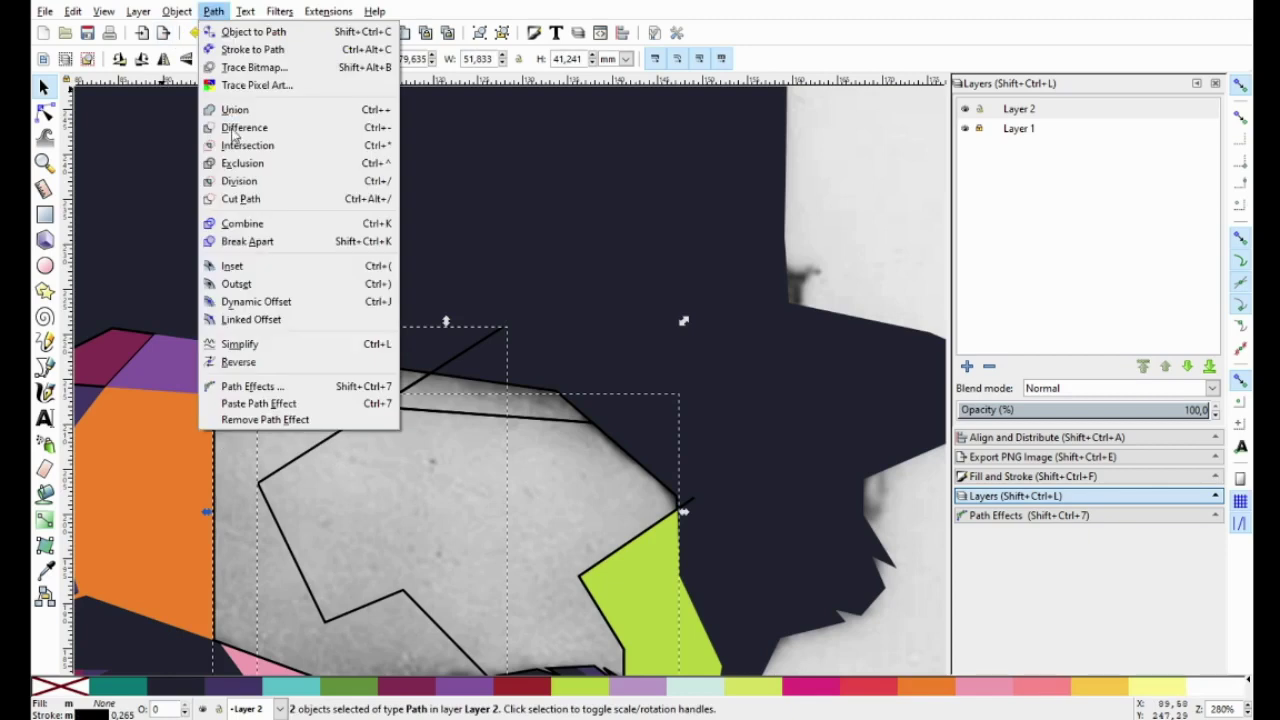
left_click(240, 181)
left_click(1214, 688)
left_click(423, 214)
scroll(414, 310, "down", 1)
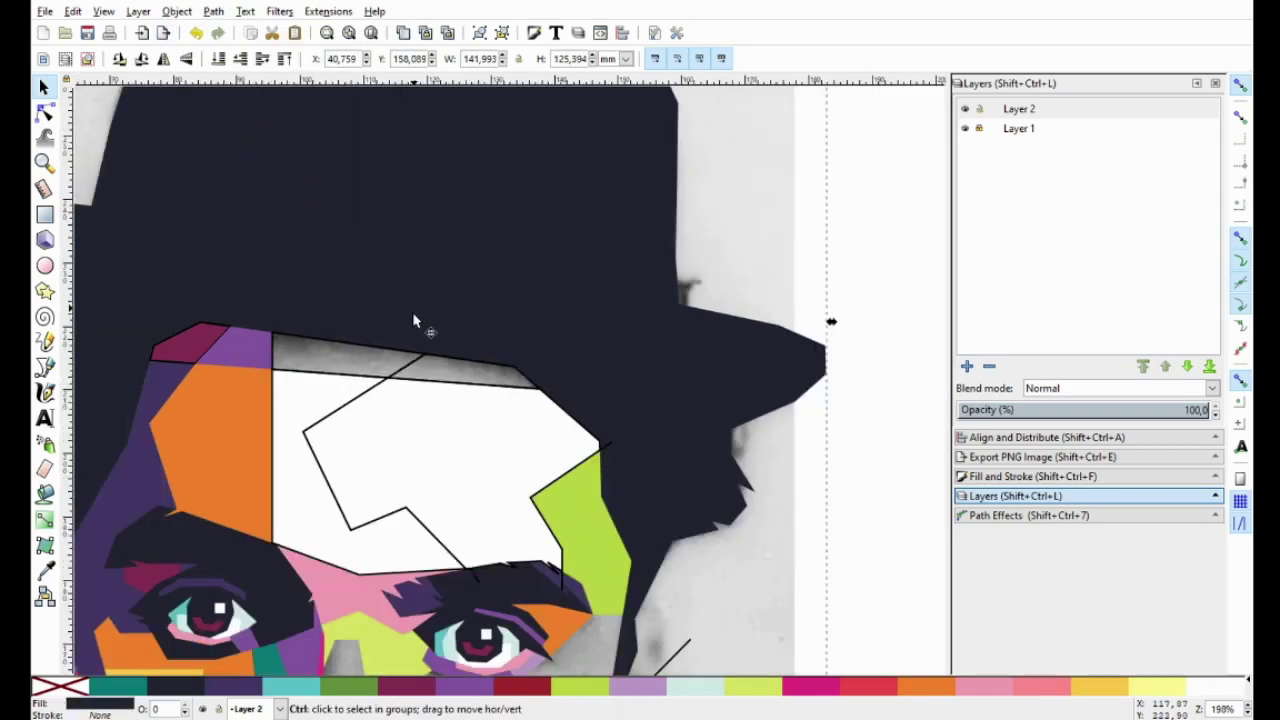
Fill the piece left of the white area with darker gold instead of pale yellow
left_click(385, 540)
left_click(1150, 686)
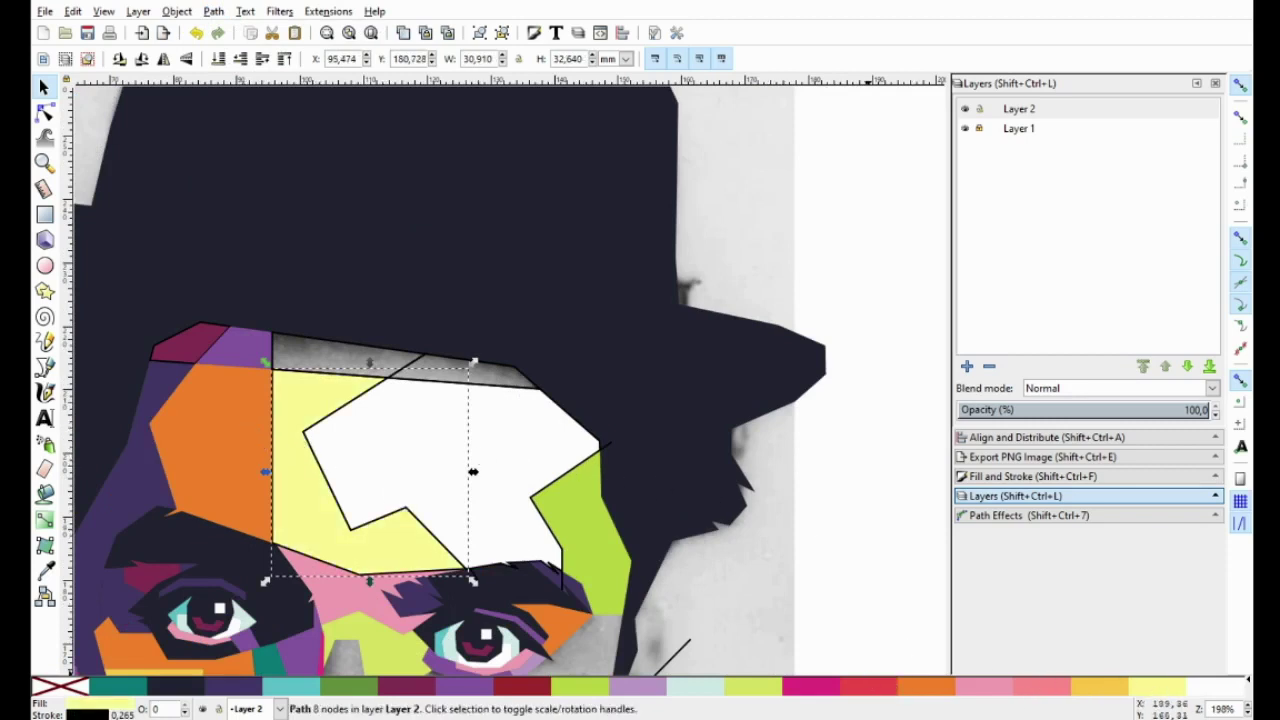
left_click(1100, 686)
key("ctrl+z")
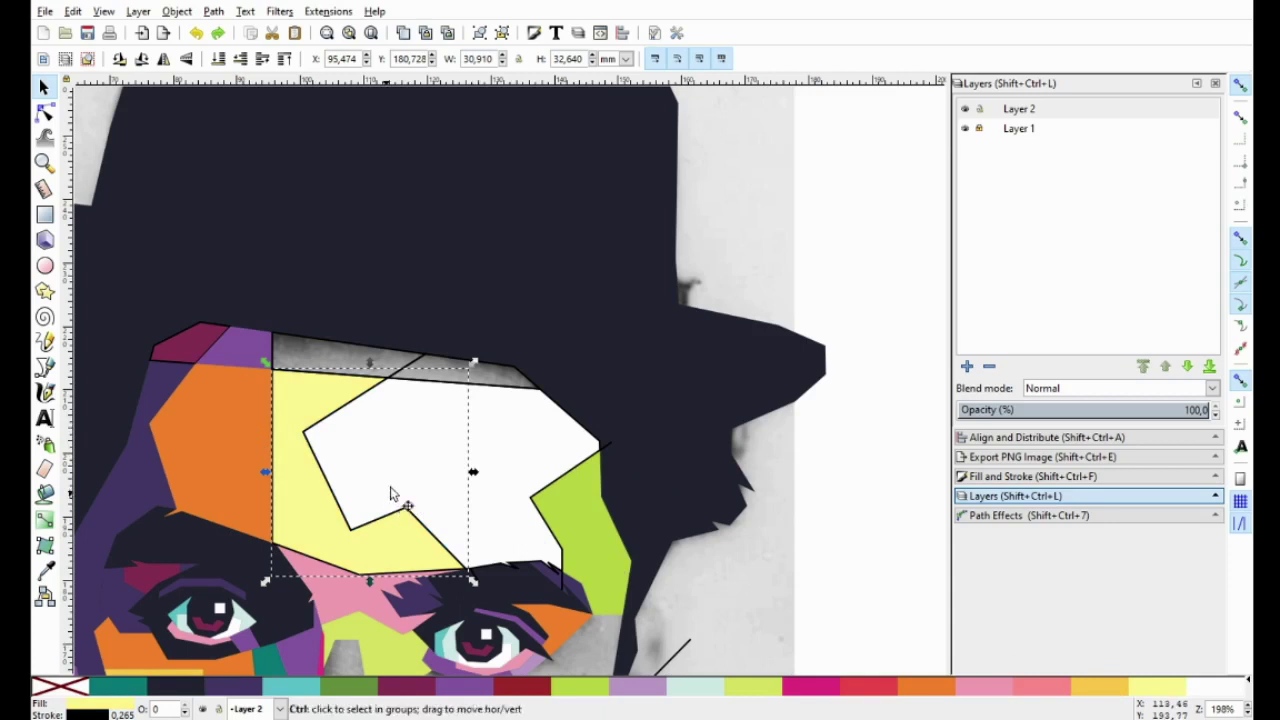
key("ctrl+shift+z")
Colour the right strip under the brim pink and the left strip lavender
left_click(455, 362)
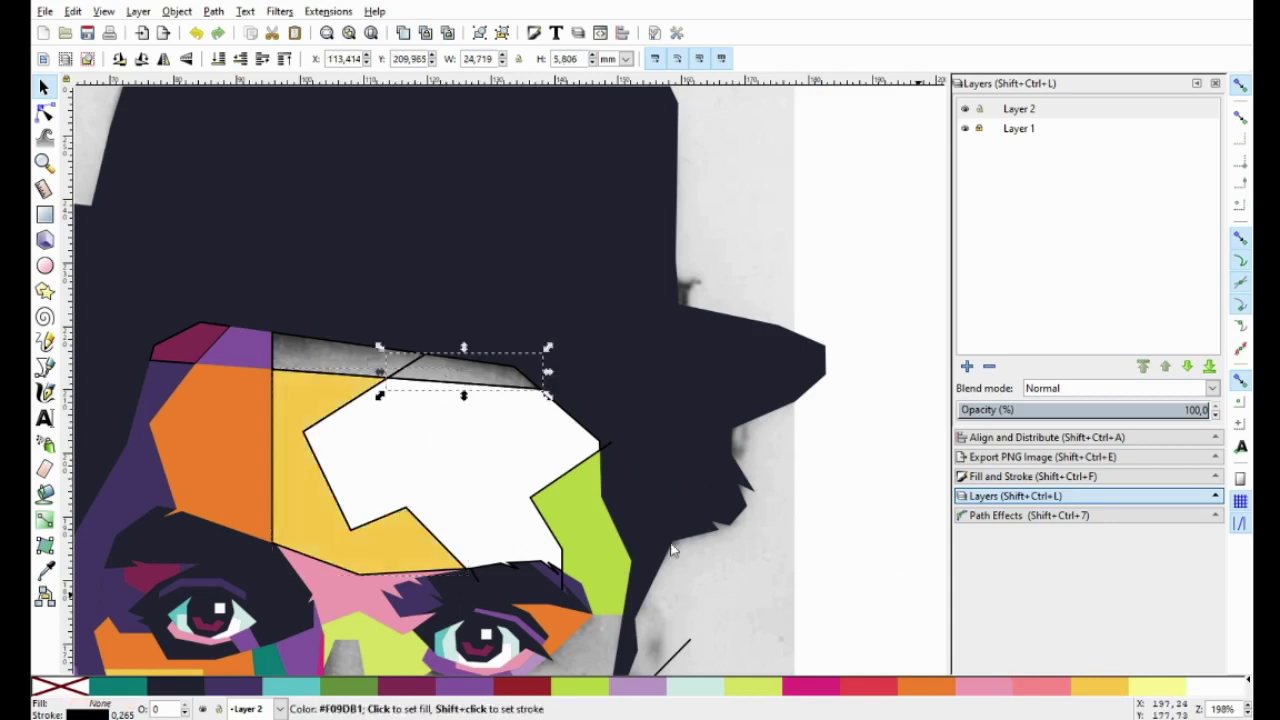
left_click(1004, 686)
key("Tab")
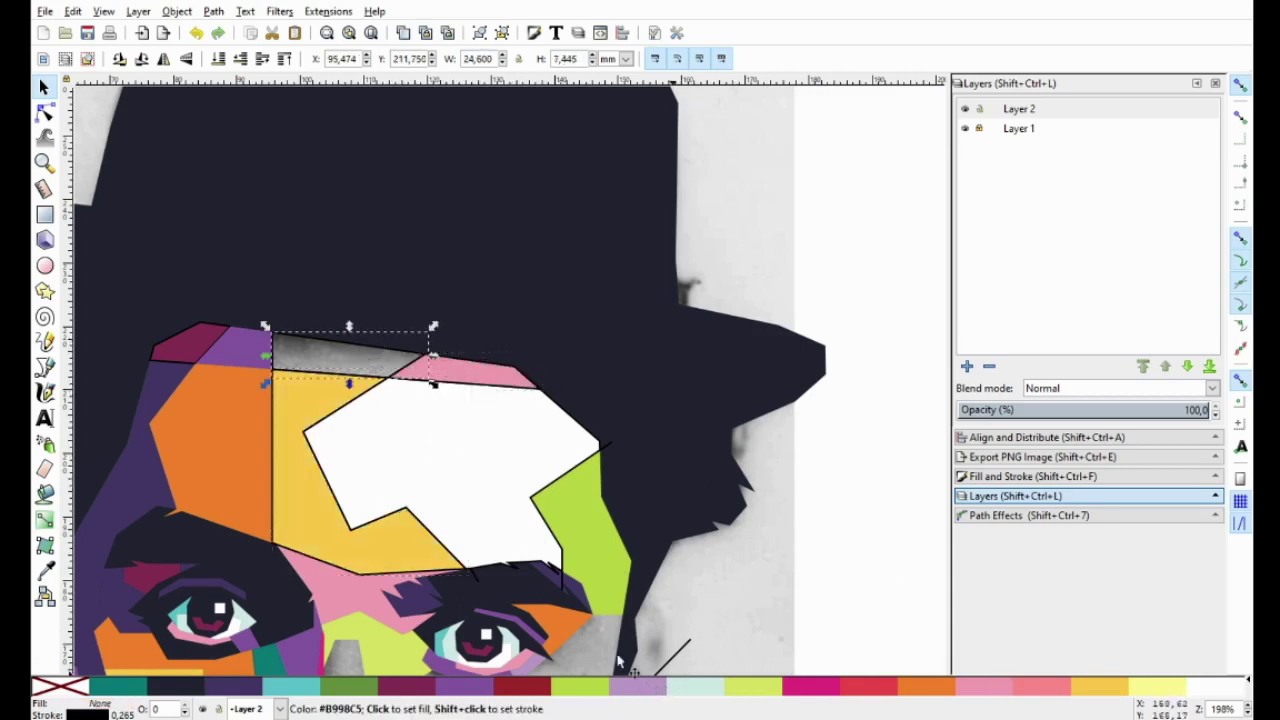
left_click(650, 686)
left_click(465, 374)
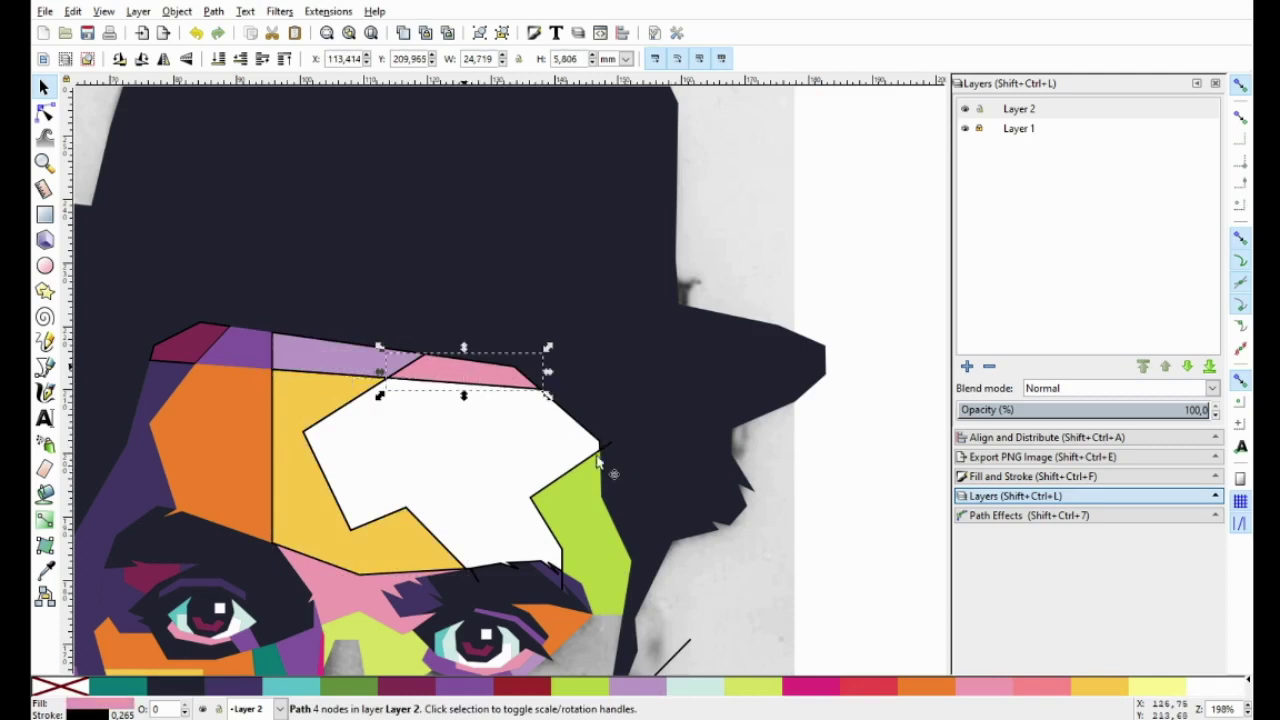
Lighten the green piece beside the white area to yellow-green
left_click(612, 545)
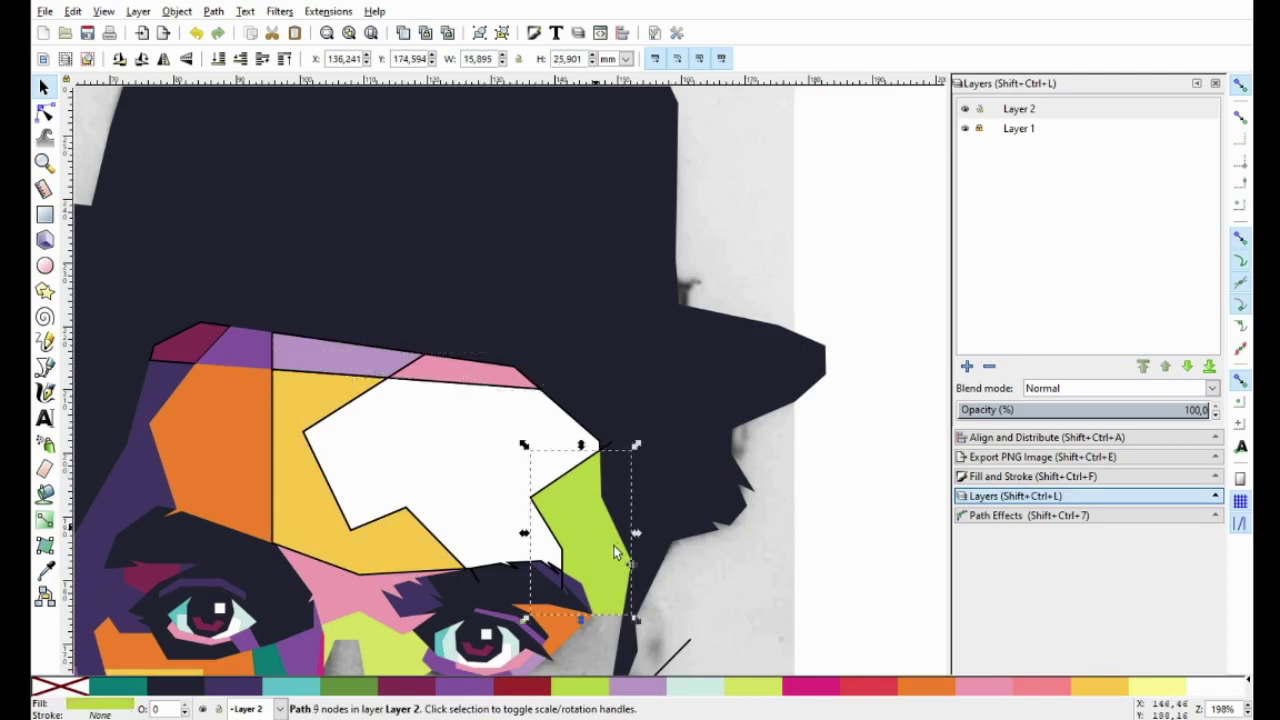
left_click(768, 686)
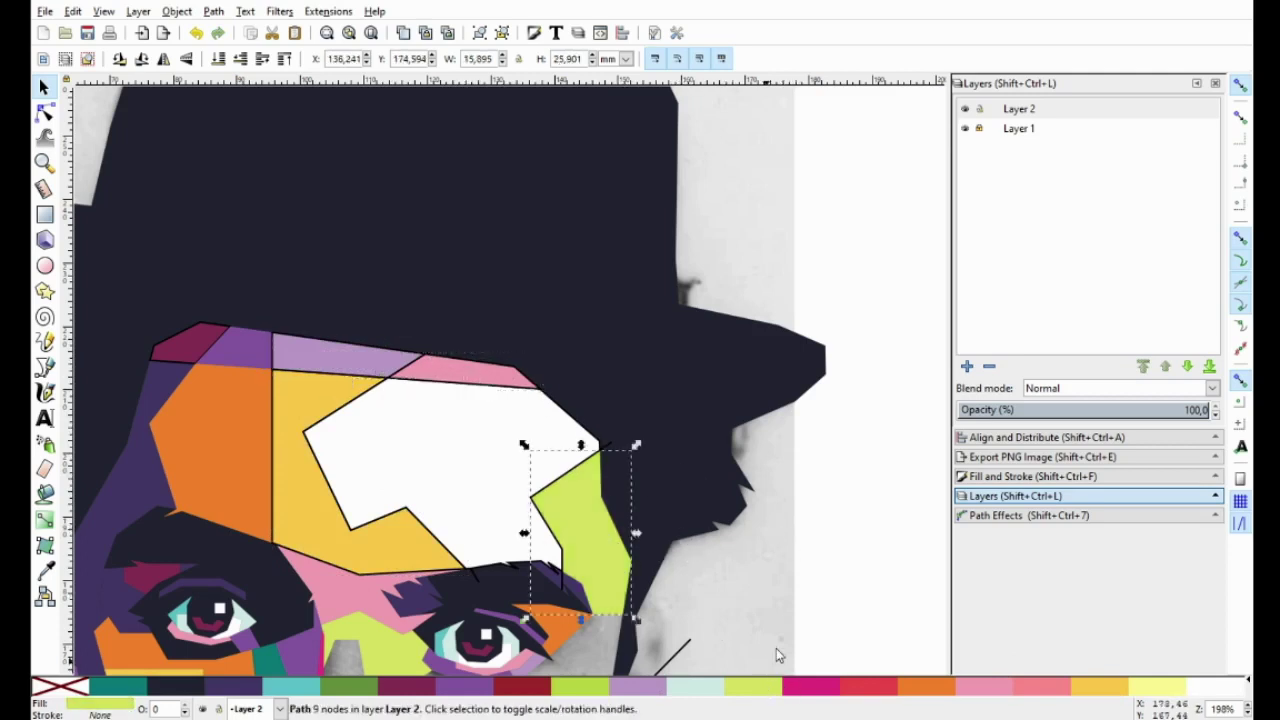
left_click(562, 596)
key("Escape")
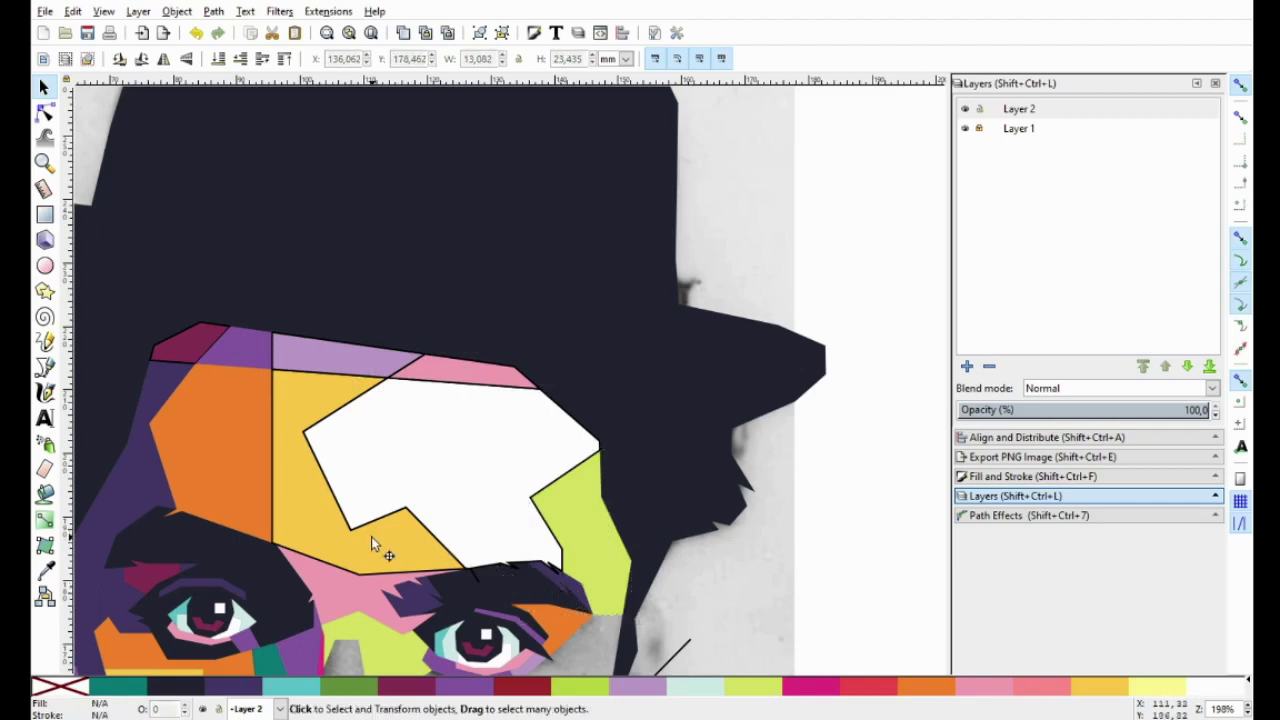
Select the gold, orange, purple, lavender, white and yellow-green pieces together
left_click(371, 536)
left_click(234, 450, "shift")
left_click(236, 360, "shift")
left_click(327, 351, "shift")
left_click(405, 435, "shift")
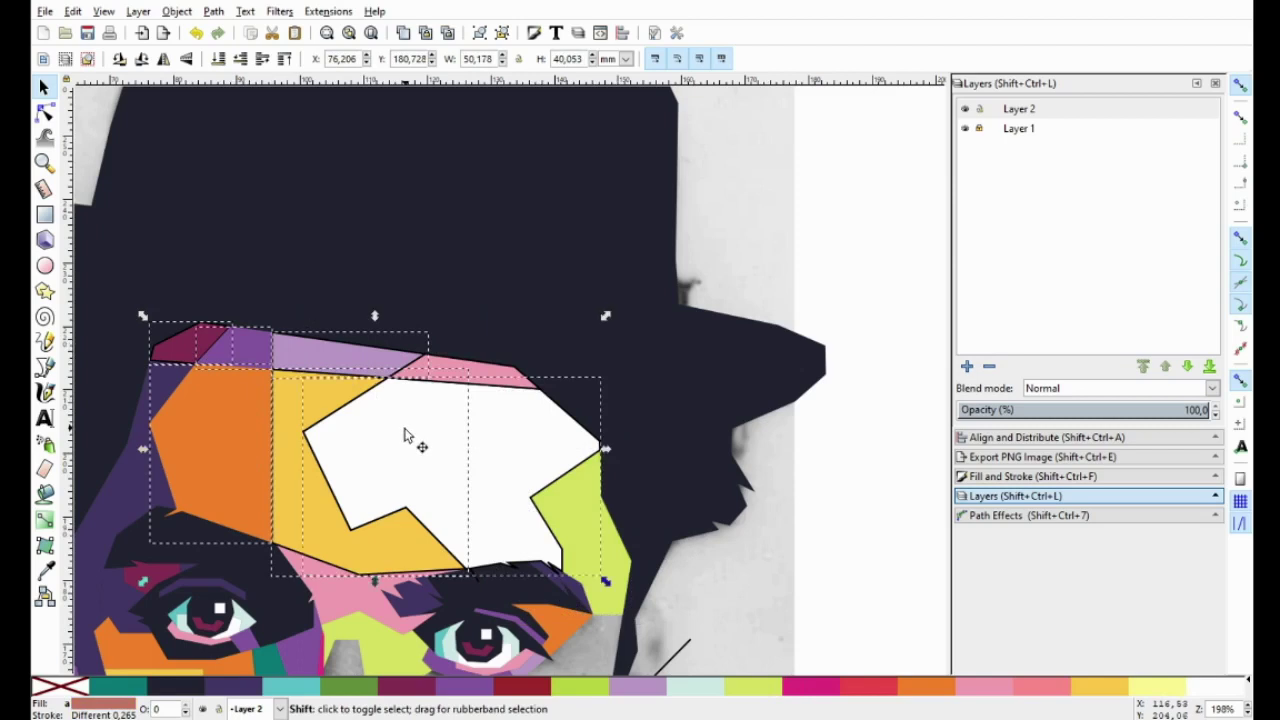
left_click(597, 540, "shift")
Remove the black outlines from the selected forehead pieces
right_click(75, 688)
left_click(110, 617)
left_click(786, 512)
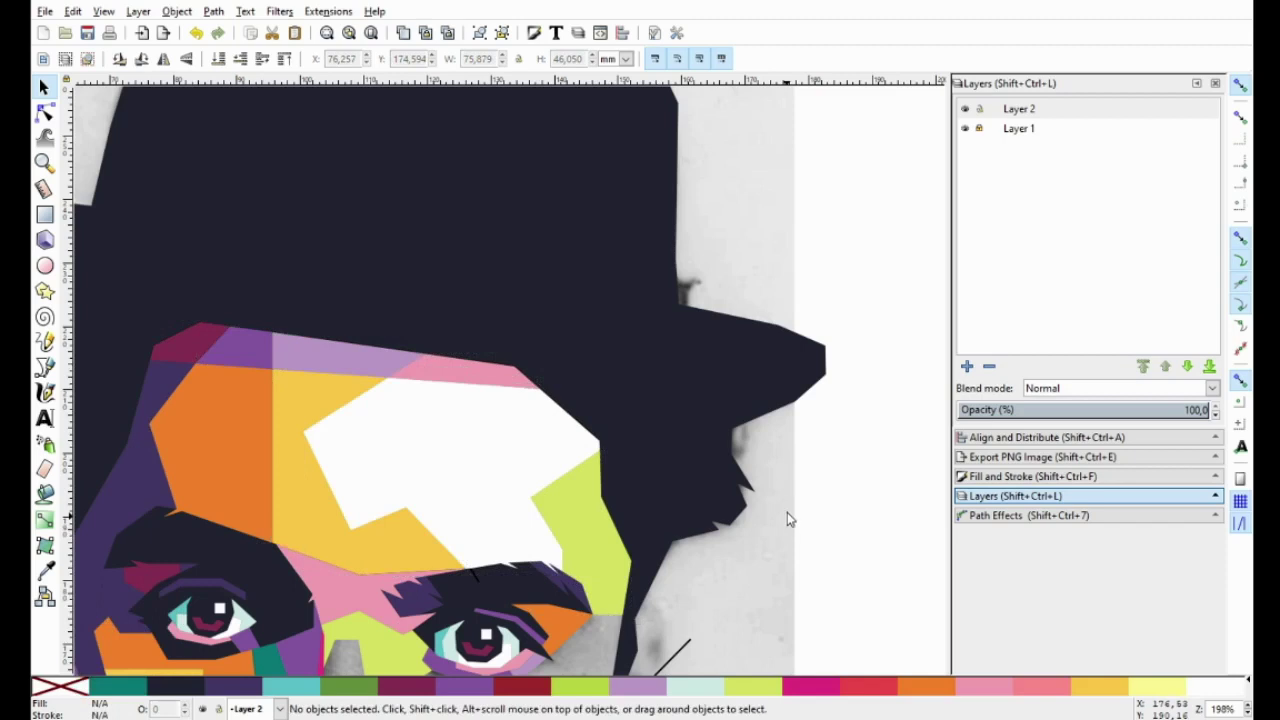
scroll(786, 512, "down", 3)
scroll(638, 595, "up", 2)
scroll(626, 618, "up", 2)
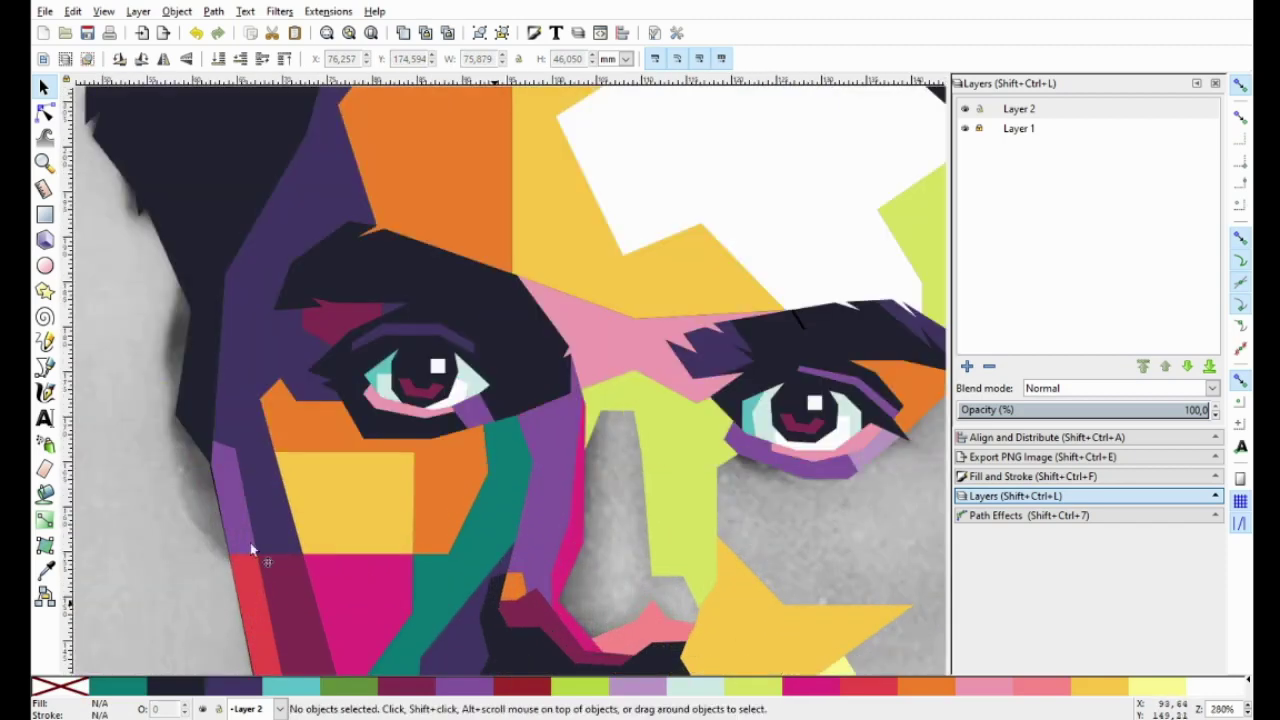
Begin a Bezier outline of the grey nose along its lower edge
key("b")
scroll(560, 500, "down", 3)
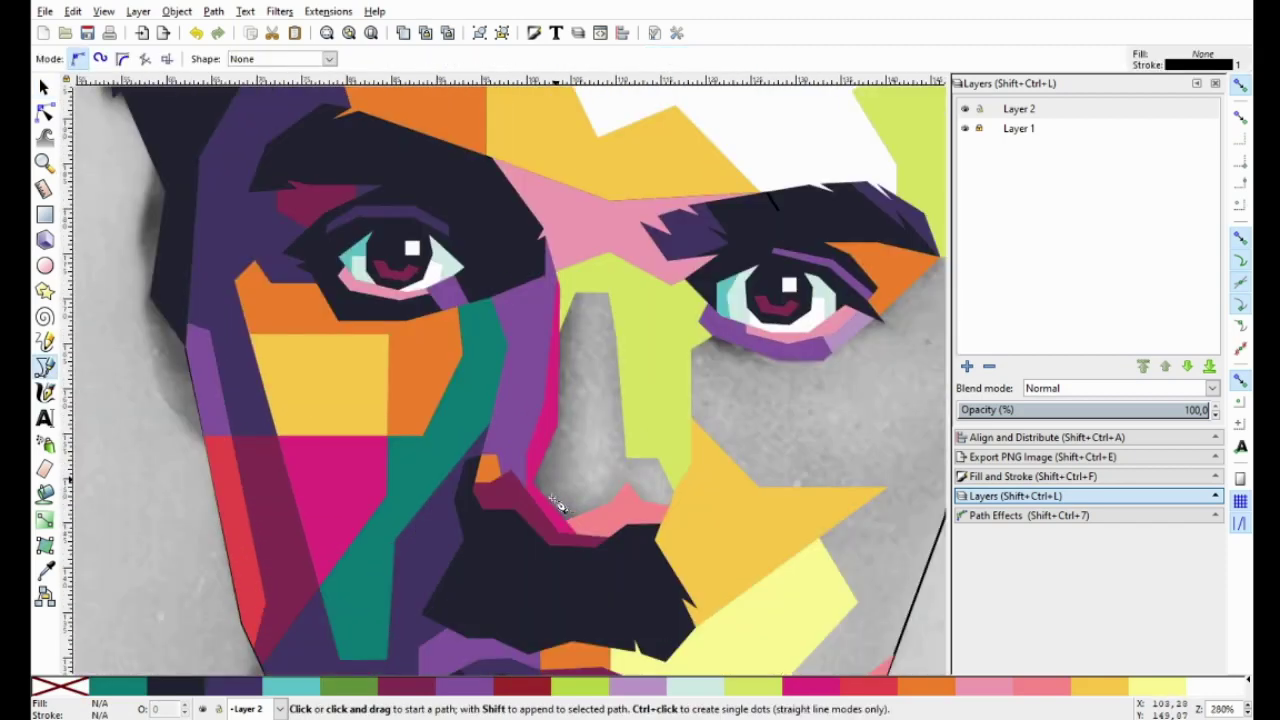
left_click(490, 472)
scroll(575, 522, "up", 1)
scroll(575, 522, "up", 1)
key("Escape")
left_click(496, 450)
left_click(655, 478)
left_click(685, 452)
left_click(722, 482)
Continue the nose outline up the right side, across the top, and close it
left_click(774, 499)
left_click(776, 462)
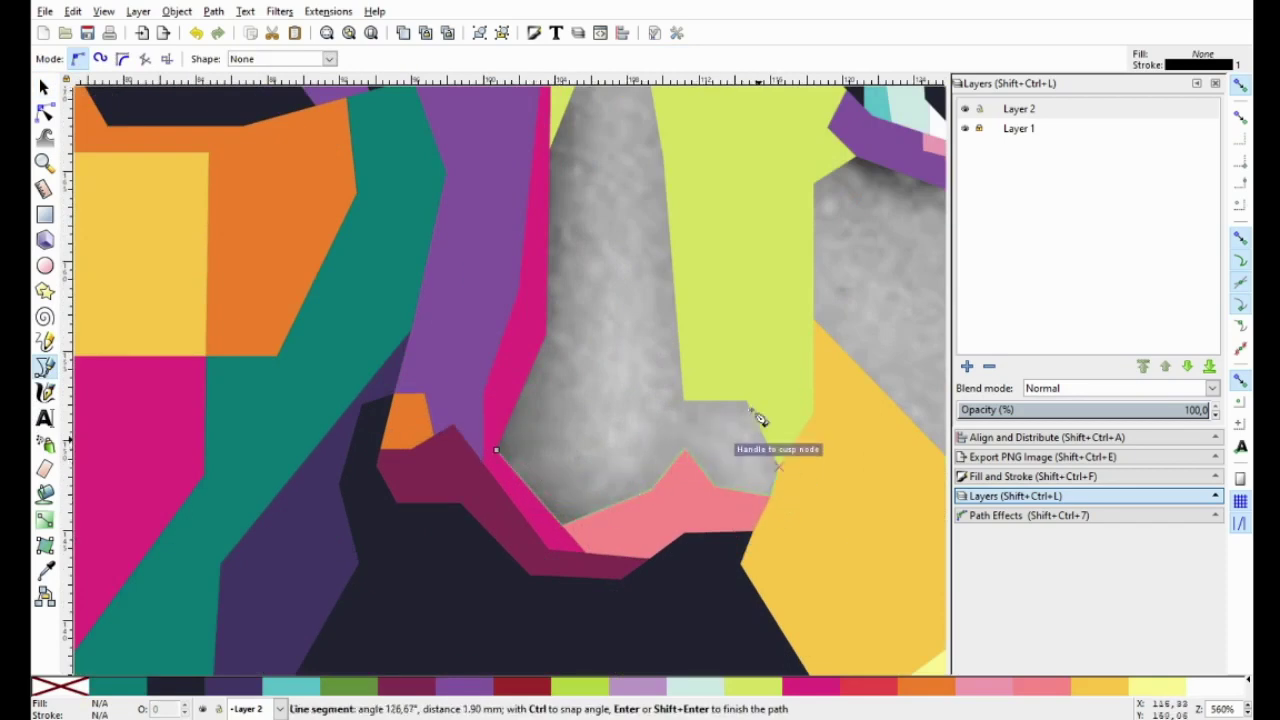
left_click(749, 403)
left_click(686, 402)
scroll(683, 336, "up", 4)
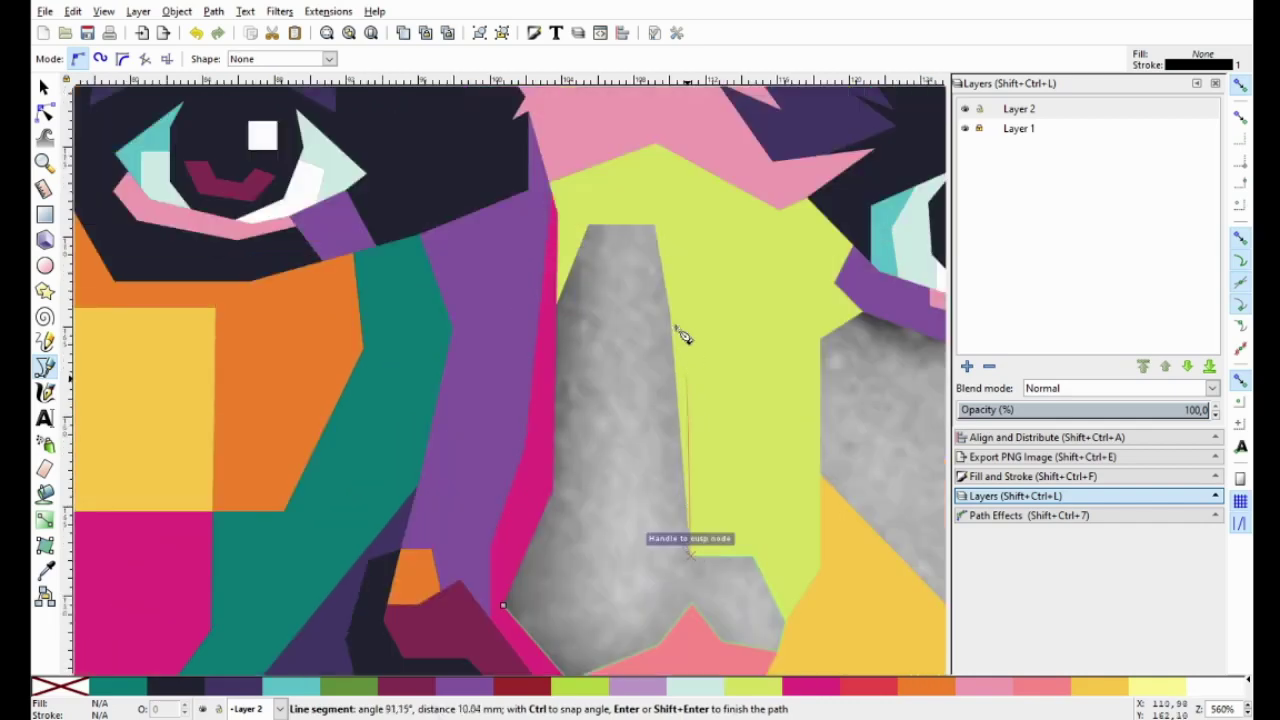
left_click(680, 312)
left_click(655, 225)
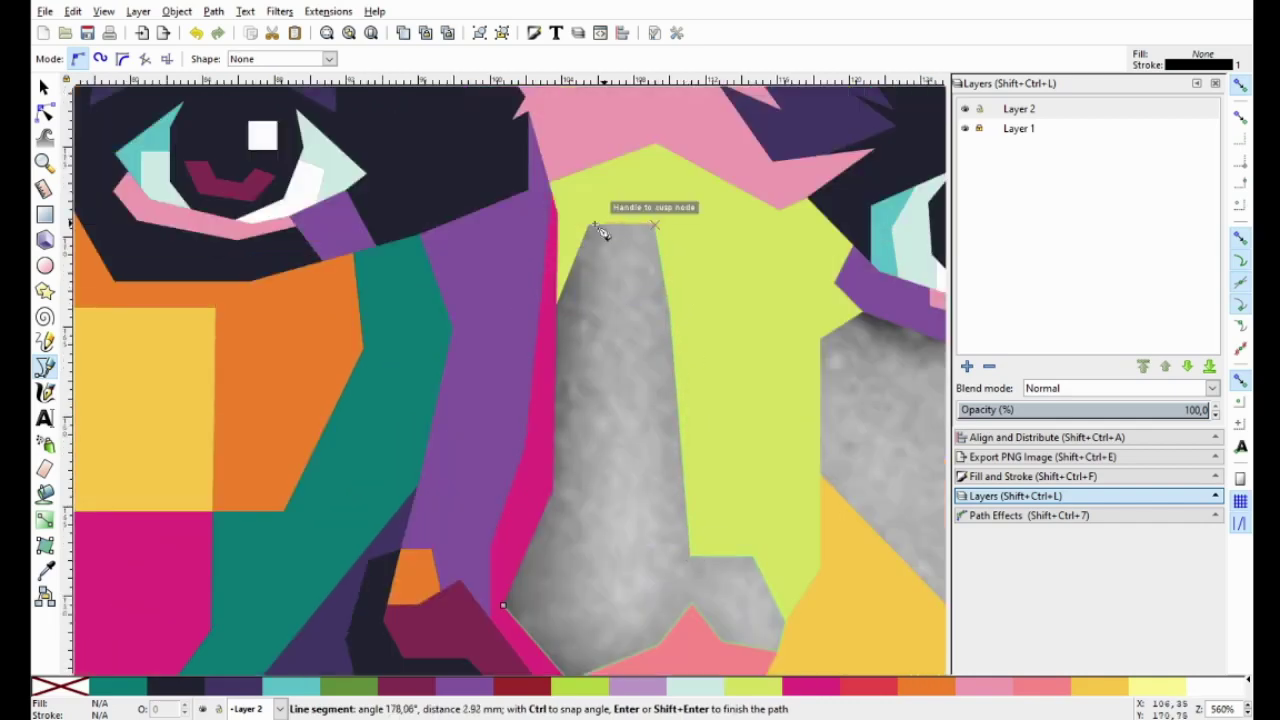
left_click(588, 224)
left_click(561, 288)
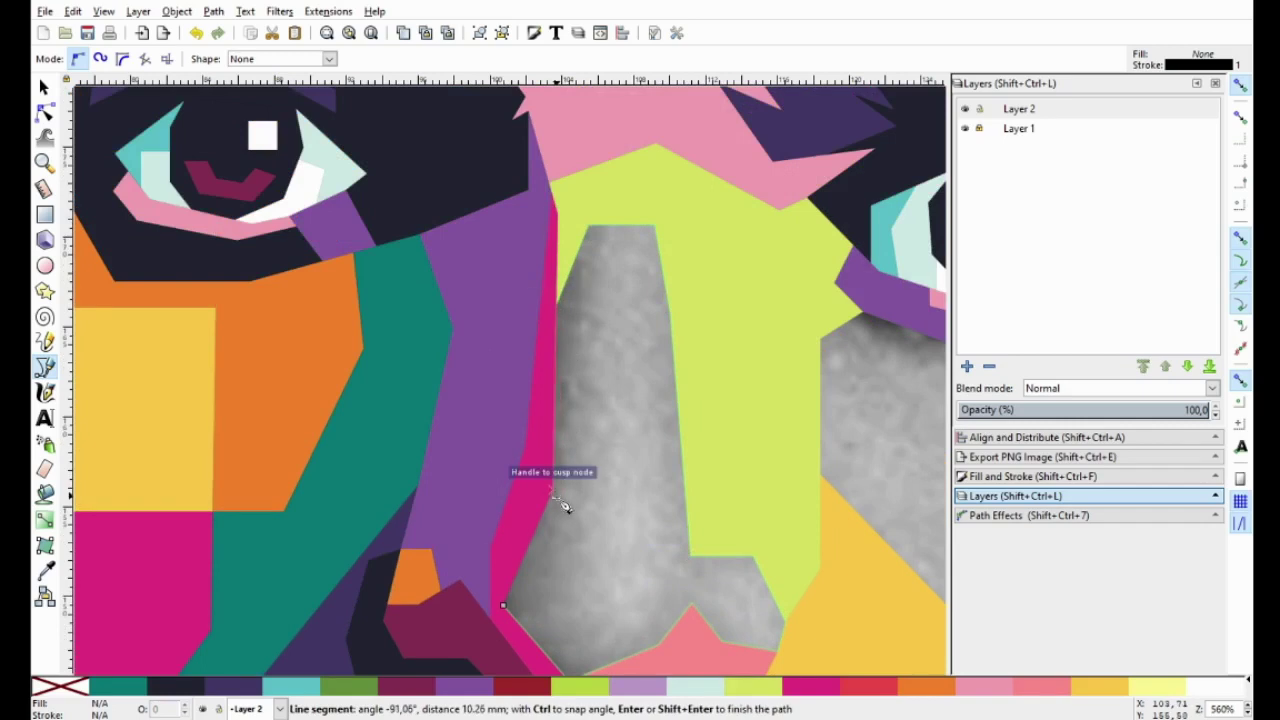
left_click(507, 606)
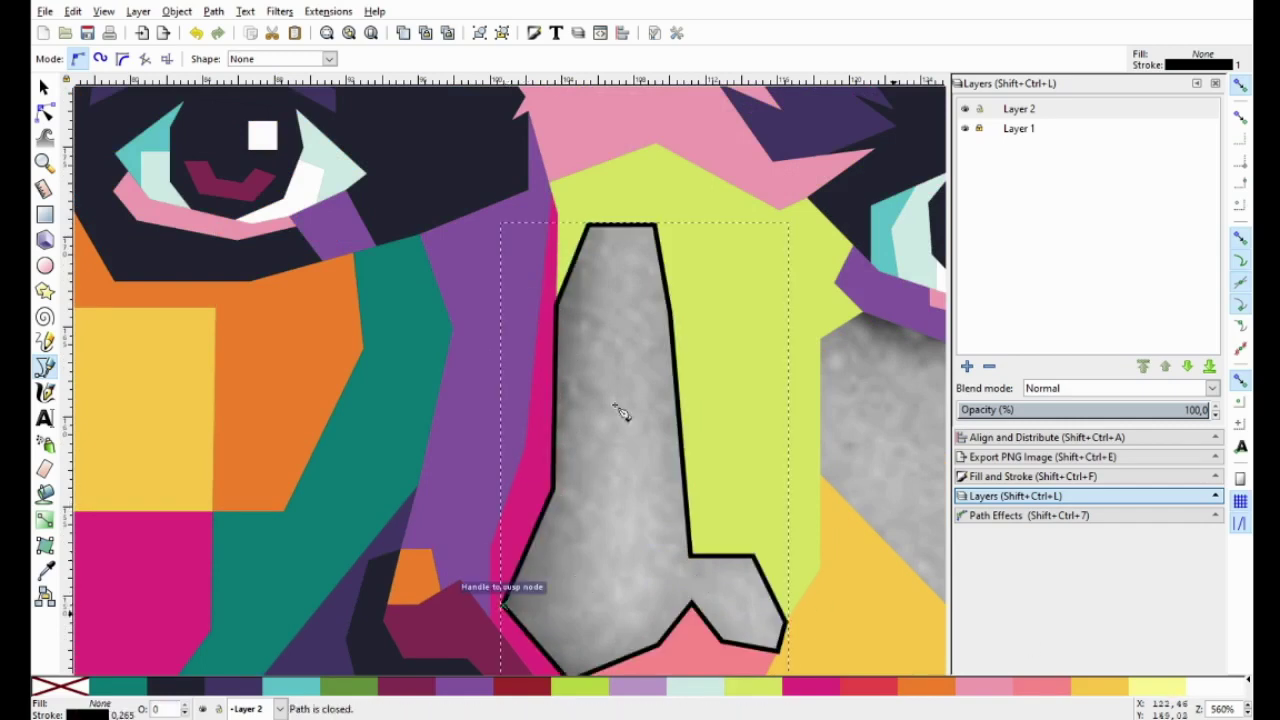
Draw a cutting path down the nose and across its bottom below the nostril
left_click(597, 175)
scroll(571, 500, "down", 3)
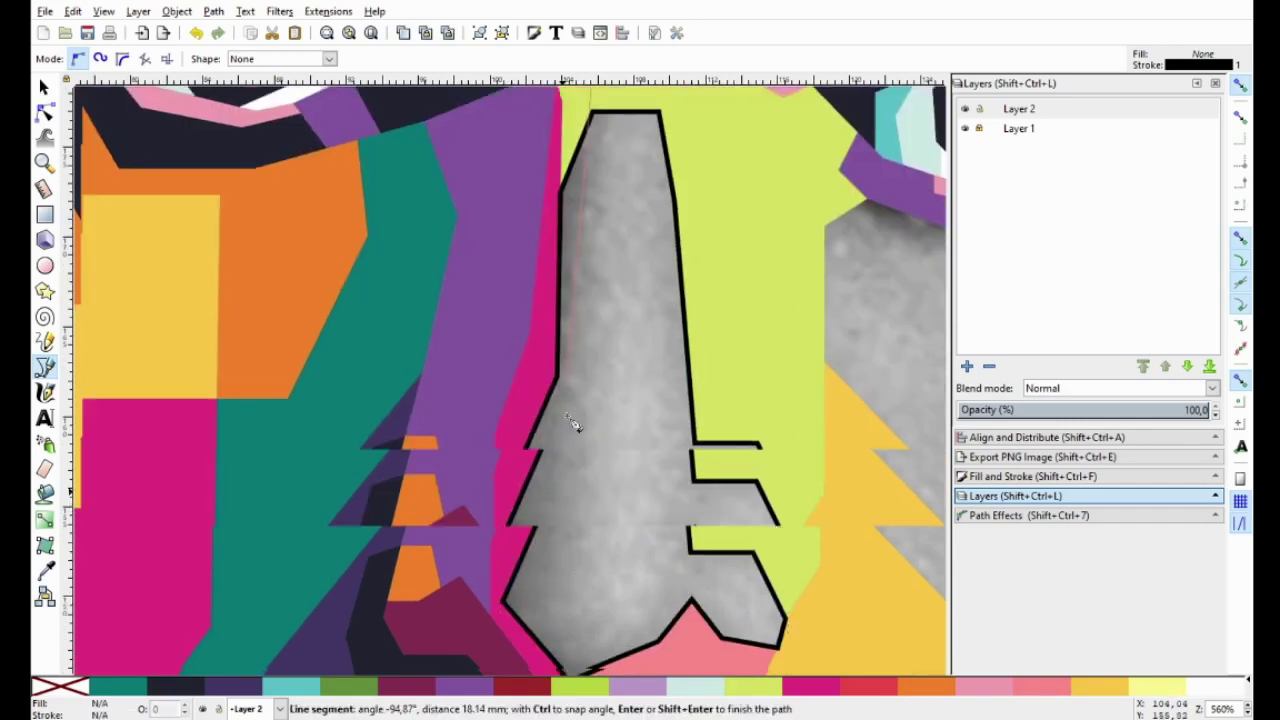
left_click(561, 509)
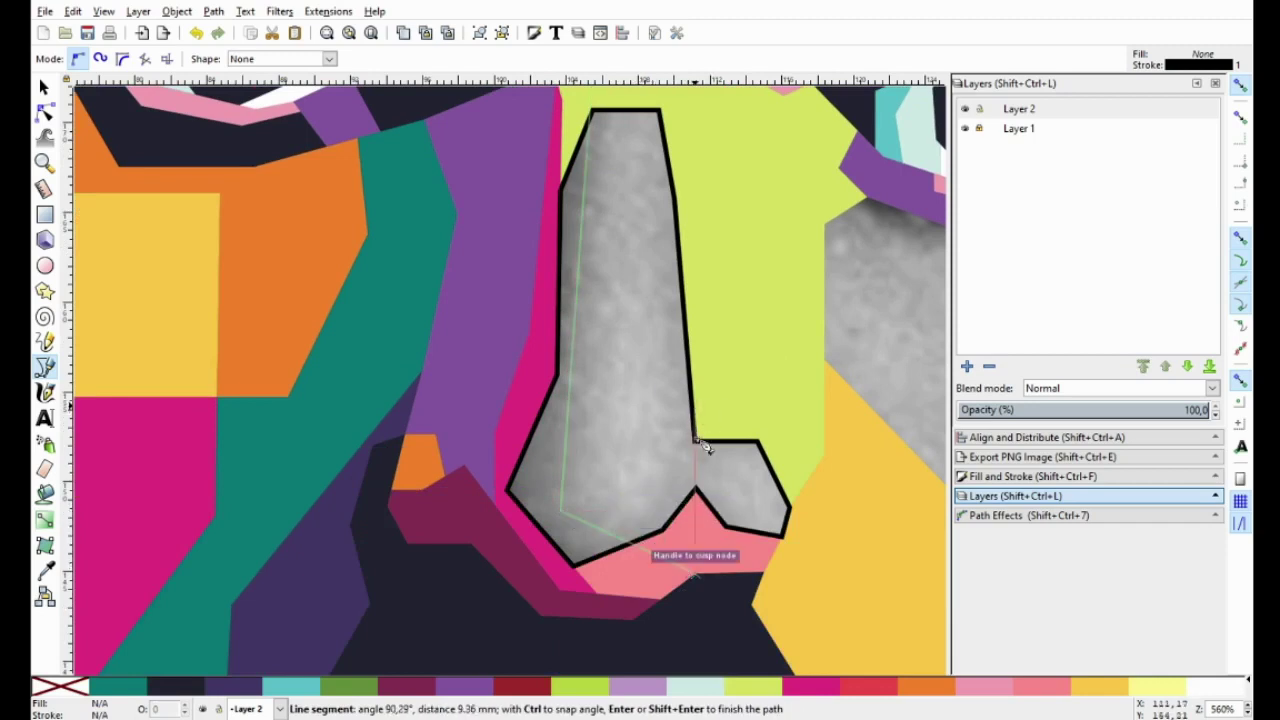
left_click(635, 566)
left_click(690, 404)
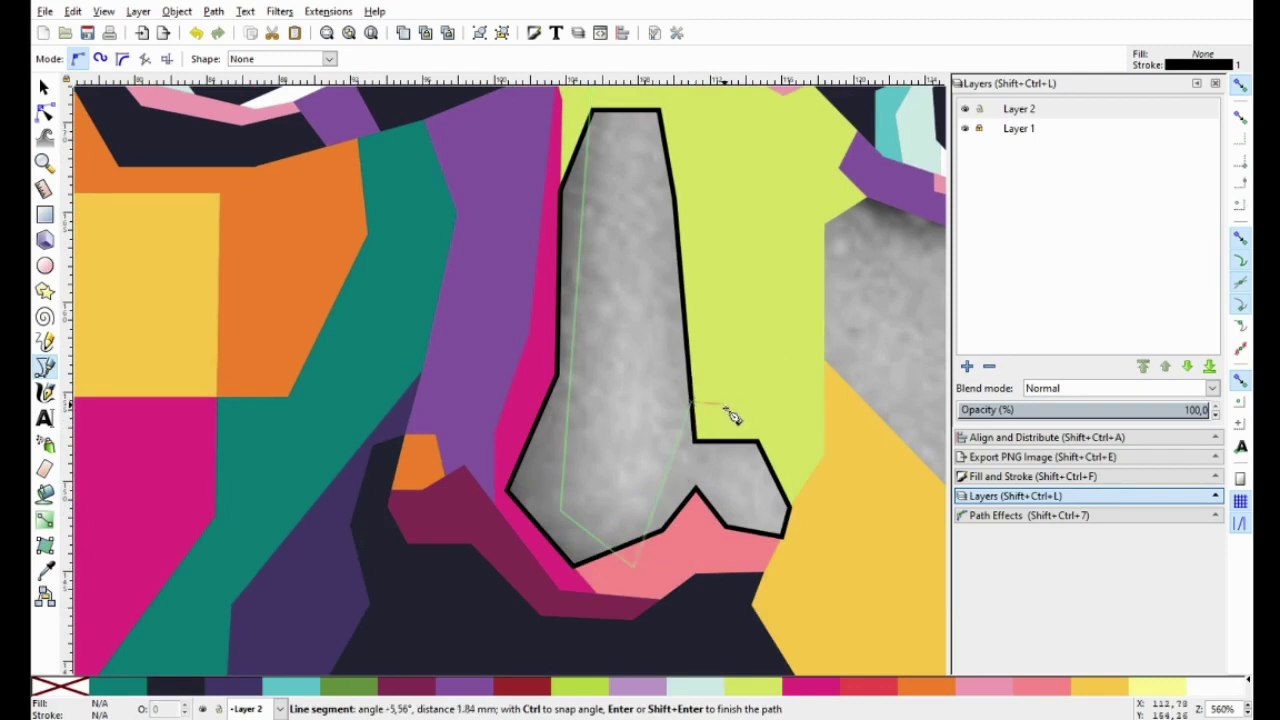
double_click(714, 571)
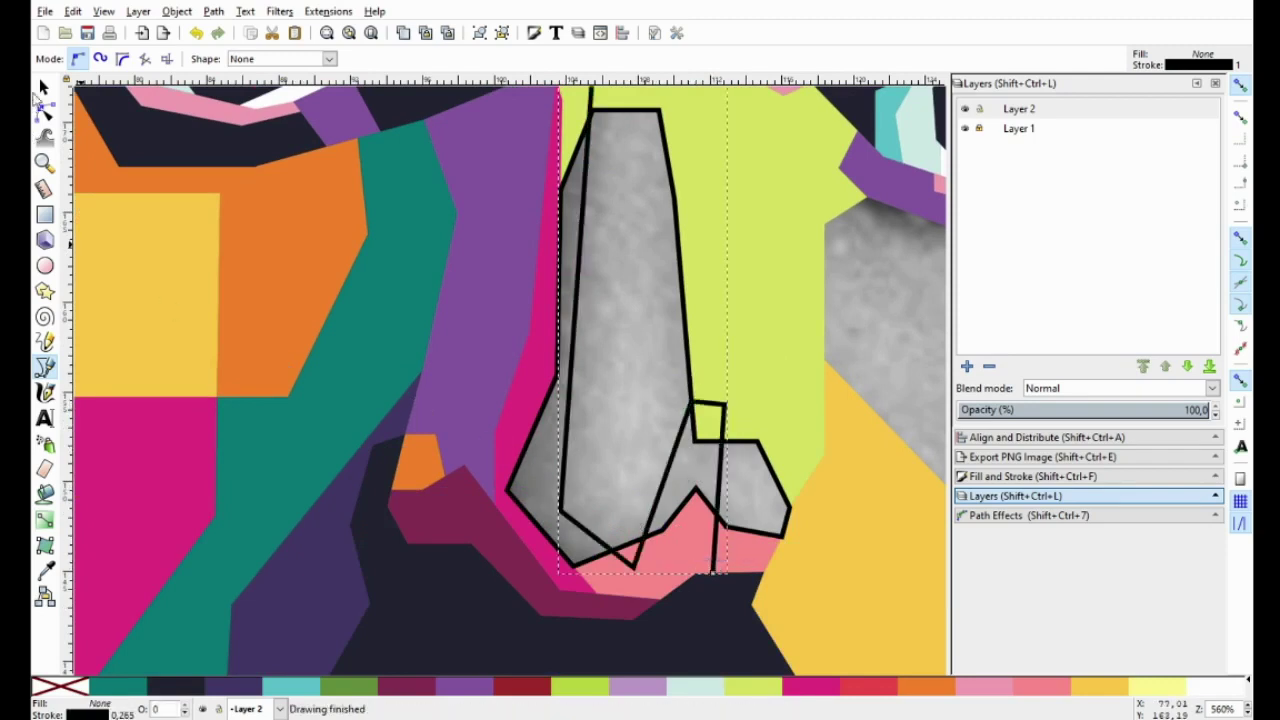
left_click(43, 88)
Divide the nose outline along the cutting line and fill the pieces white
left_click(531, 457, "shift")
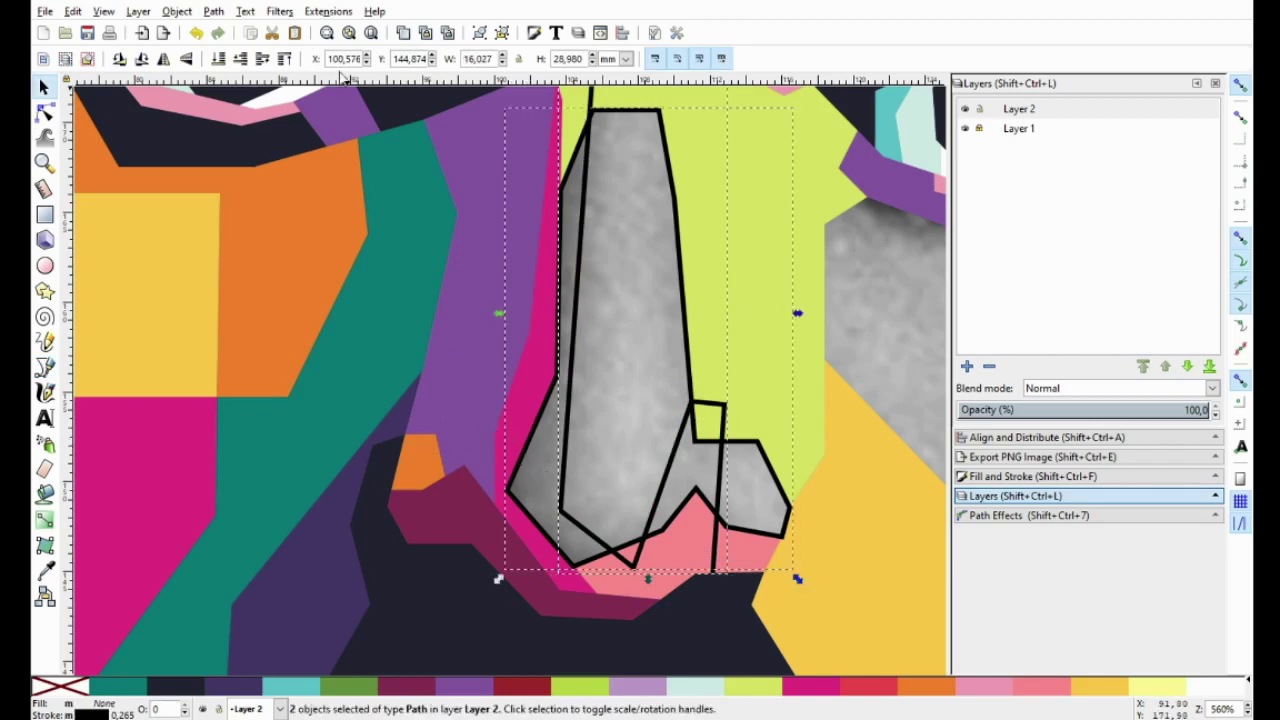
left_click(215, 12)
left_click(235, 180)
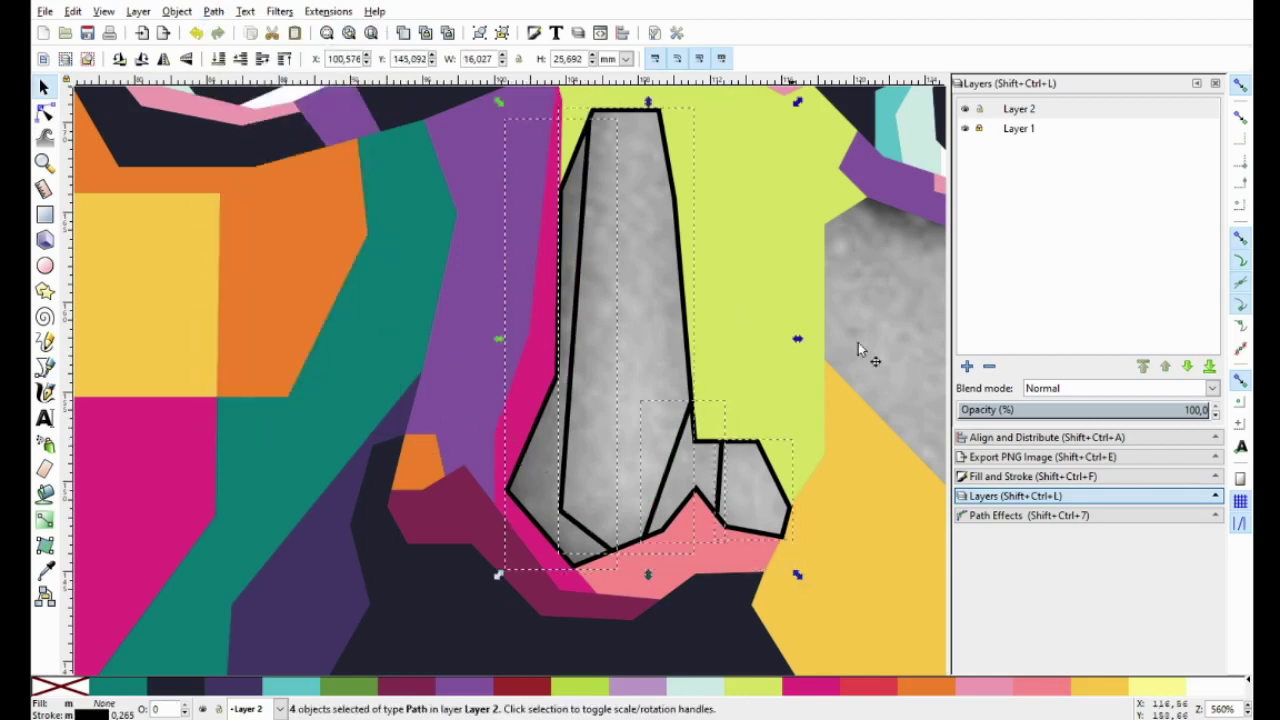
left_click(1210, 686)
left_click(785, 436)
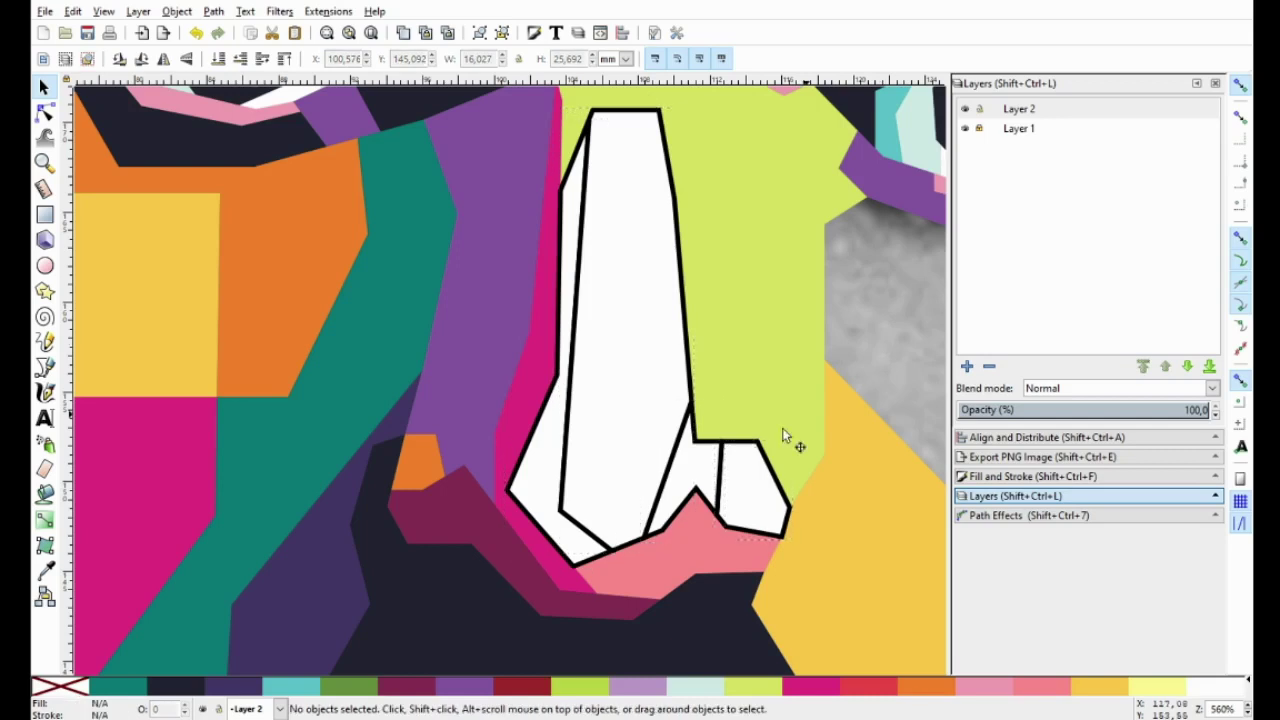
Fill two side nose pieces pale yellow and remove outlines from all nose pieces
left_click(700, 480)
left_click(551, 486, "shift")
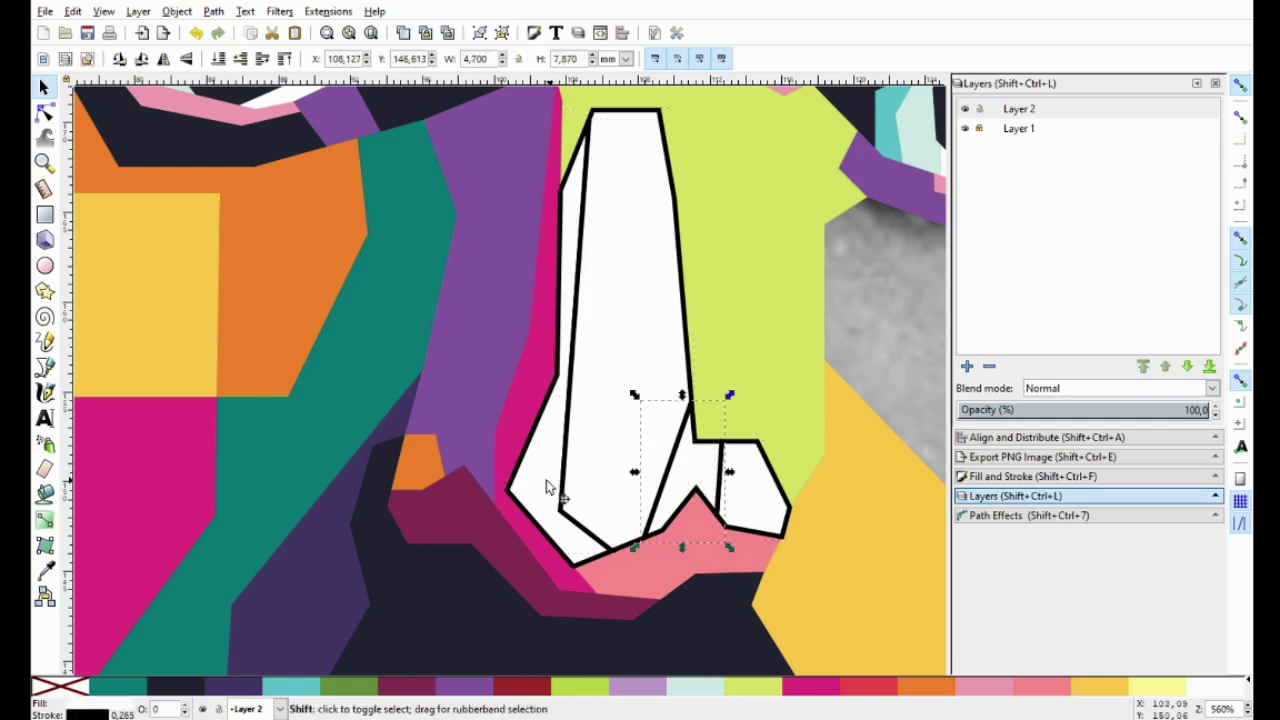
left_click(1173, 685)
left_click(608, 446, "shift")
left_click(760, 512, "shift")
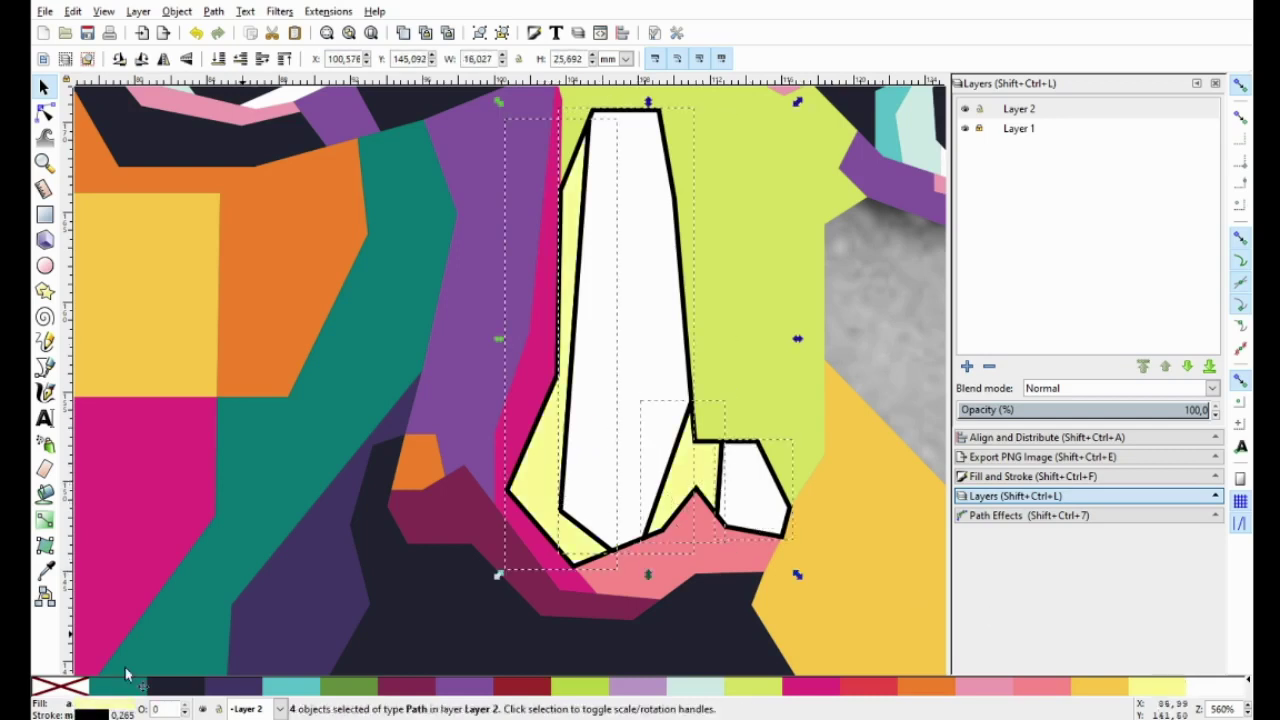
right_click(76, 686)
left_click(118, 625)
Try yellow-green on the salmon piece under the nose, then undo to keep salmon
scroll(651, 449, "down", 1, "ctrl")
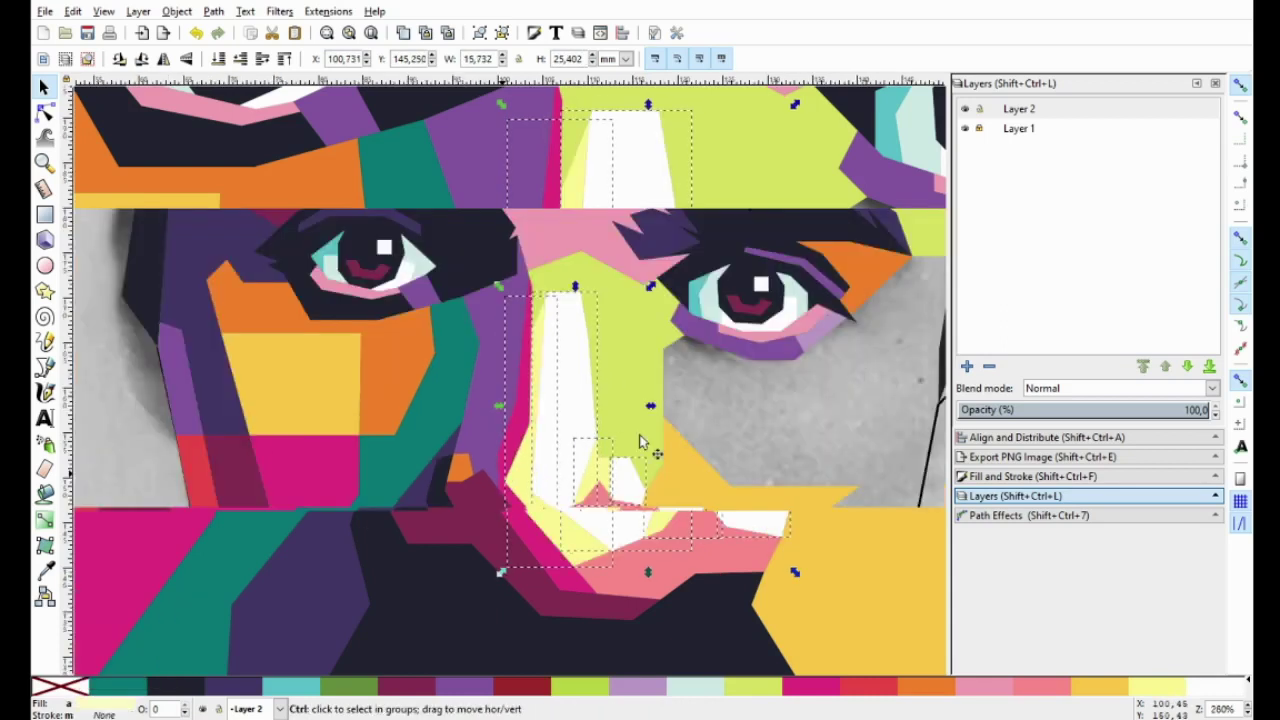
scroll(694, 426, "down", 2, "ctrl")
scroll(697, 419, "down", 3, "ctrl")
scroll(697, 419, "down", 1, "ctrl")
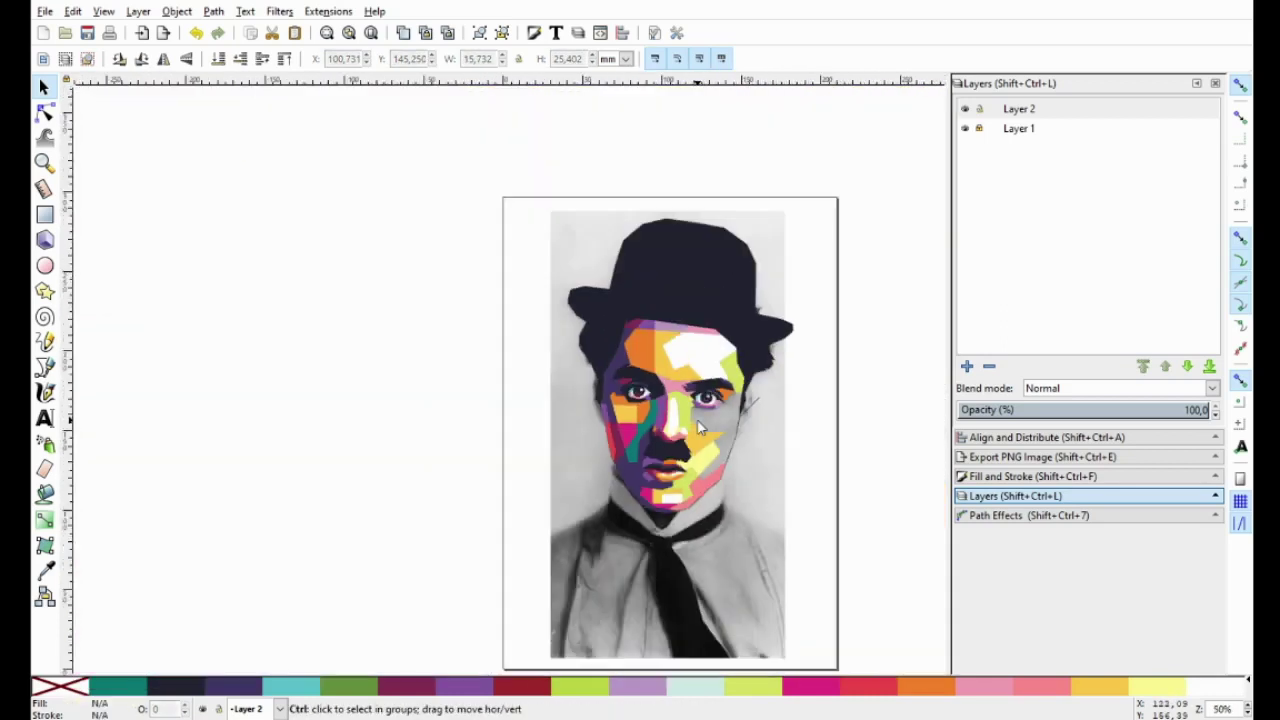
scroll(690, 425, "up", 3, "ctrl")
scroll(650, 430, "up", 2, "ctrl")
scroll(618, 440, "up", 1, "ctrl")
left_click(729, 511)
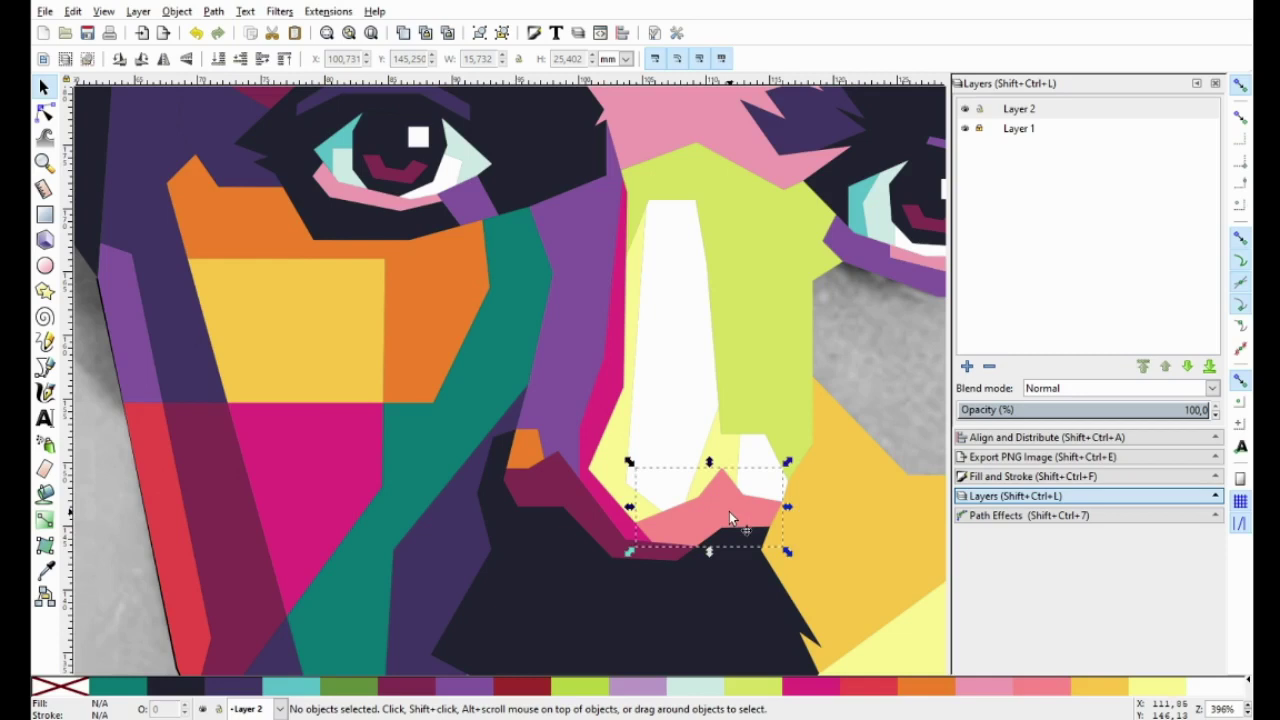
scroll(729, 511, "down", 1, "ctrl")
scroll(629, 460, "down", 1)
scroll(629, 460, "right", 4)
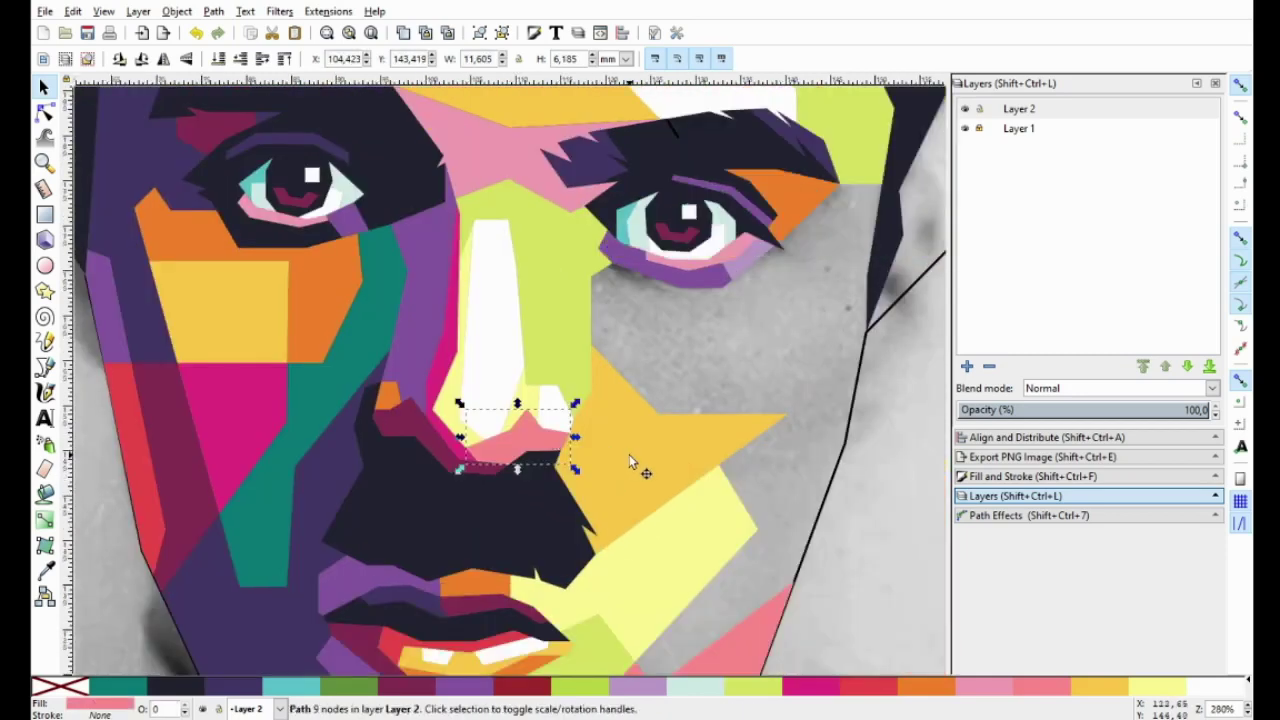
left_click(760, 690)
left_click(588, 690)
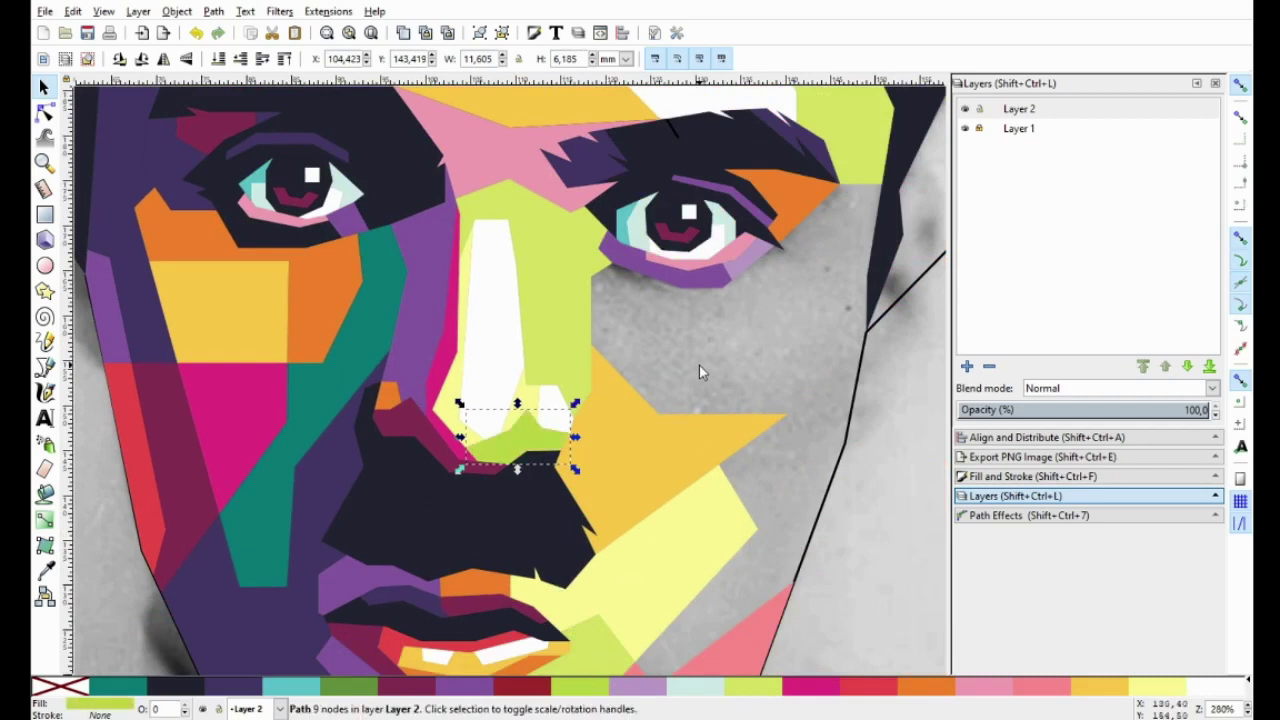
key("Escape")
key("ctrl+z")
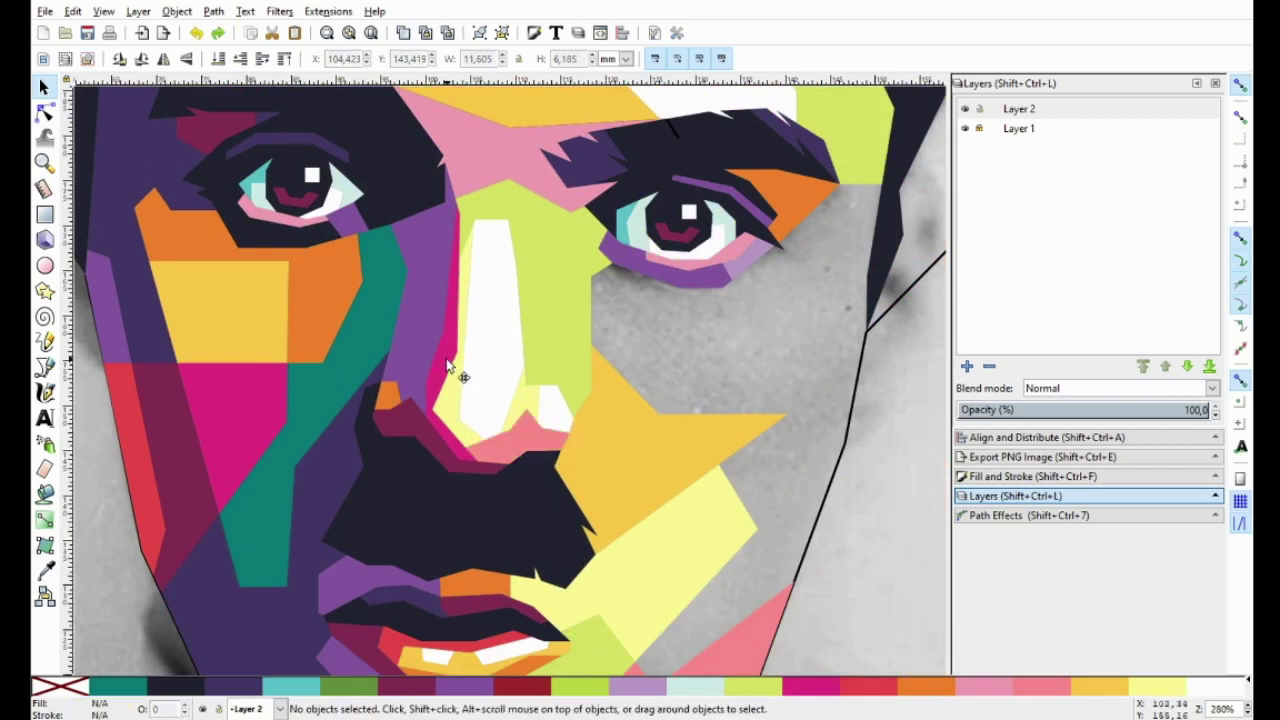
Inspect the magenta strip along the nose and the salmon piece beneath it
left_click(448, 366)
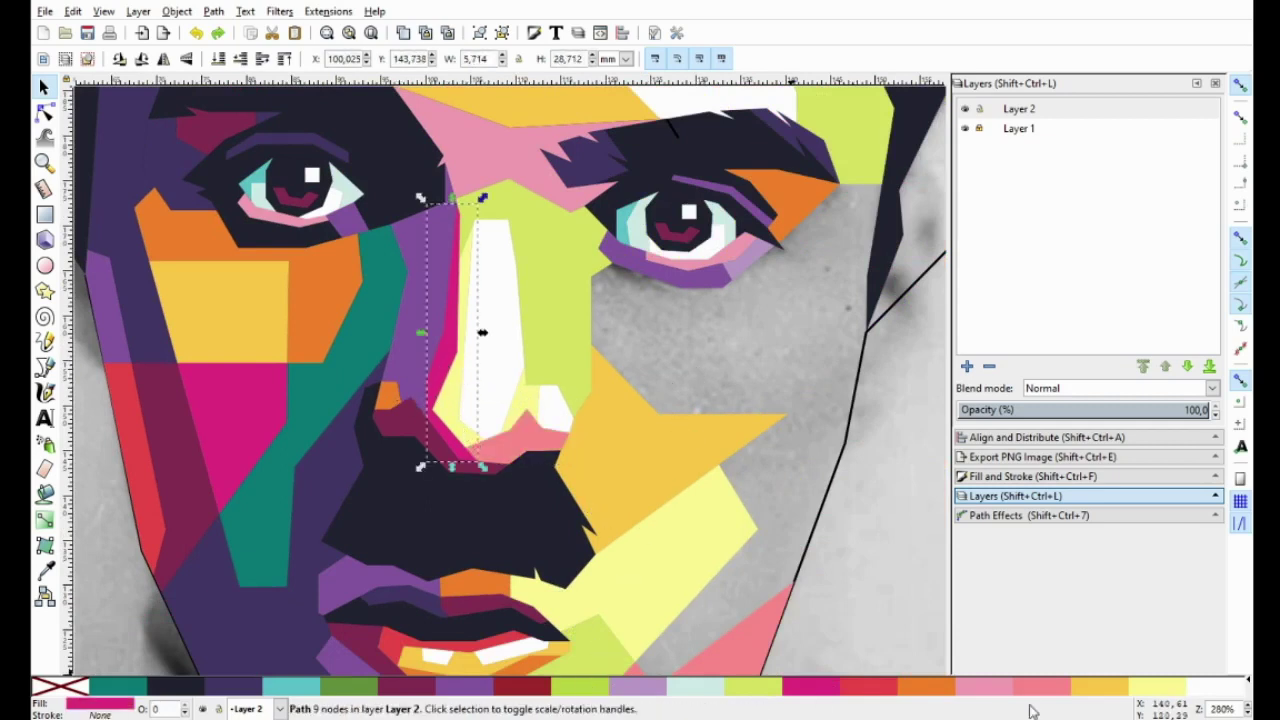
key("Escape")
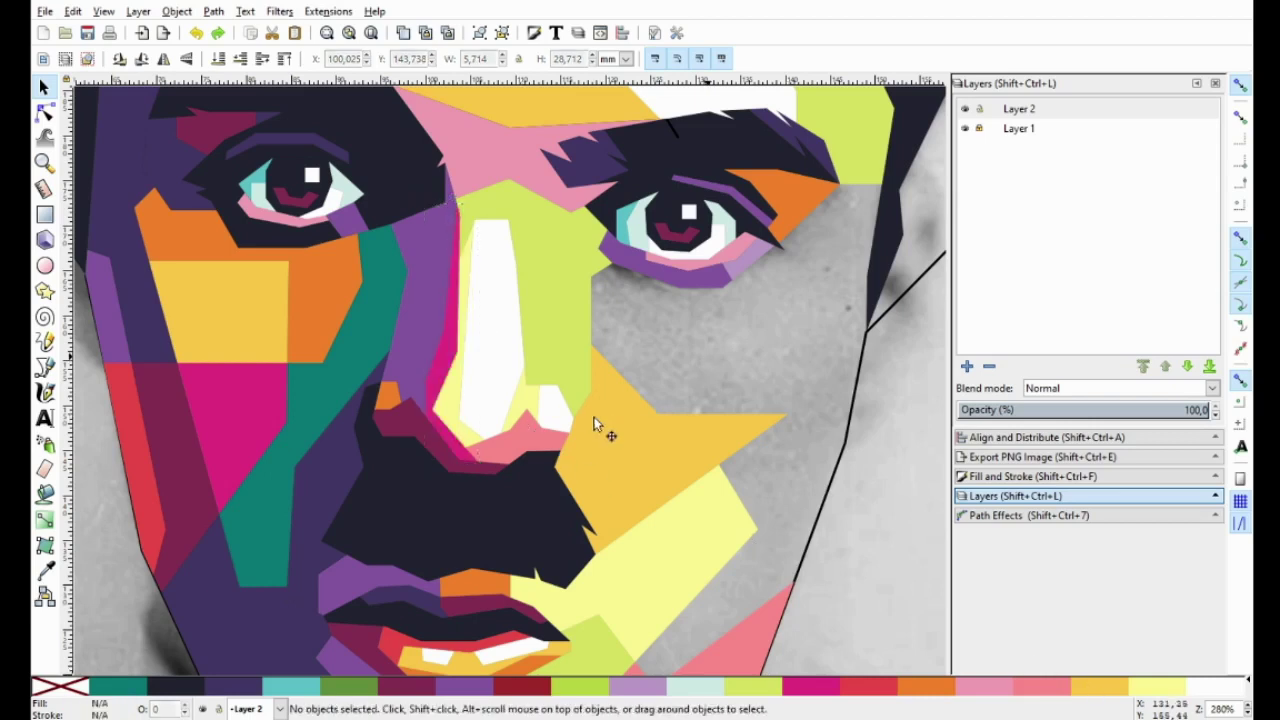
scroll(594, 423, "down", 2, "ctrl")
scroll(561, 445, "up", 2, "ctrl")
left_click(562, 437)
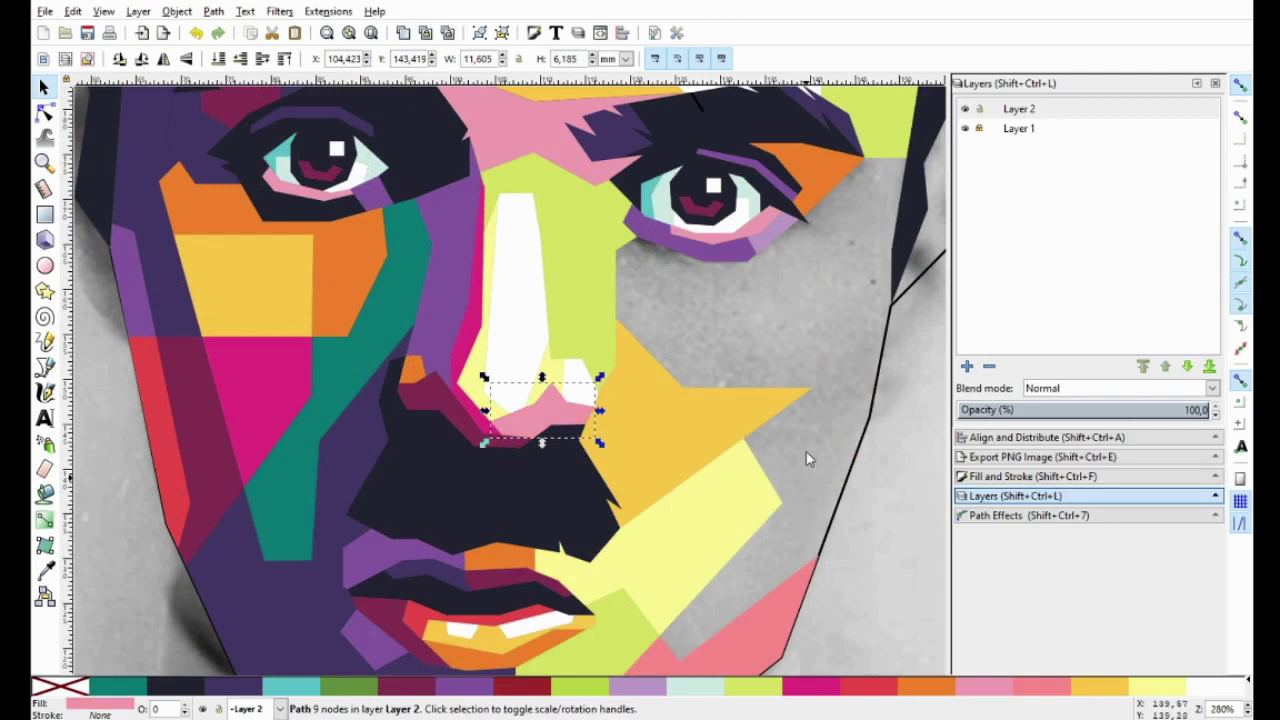
scroll(806, 452, "down", 2, "ctrl")
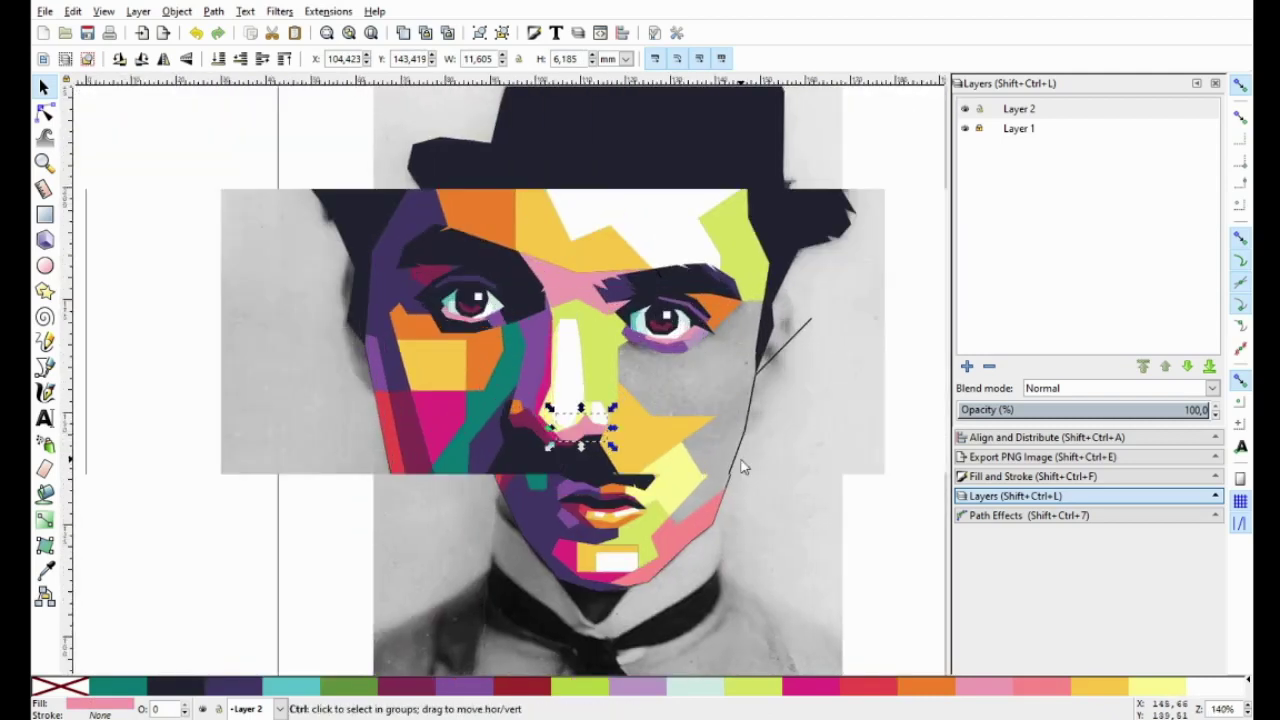
scroll(742, 466, "up", 1, "ctrl")
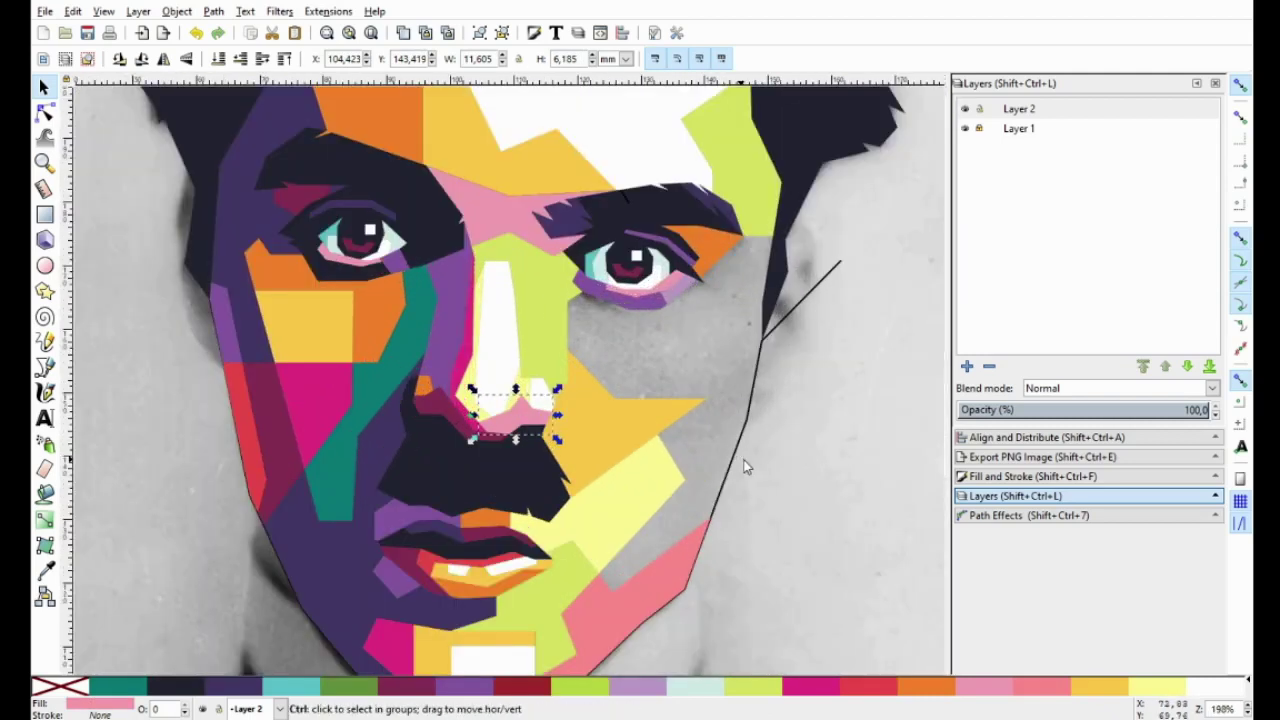
Begin a straight-edged polygon over the grey cheek below the right eye
left_click(781, 326)
left_click(46, 368)
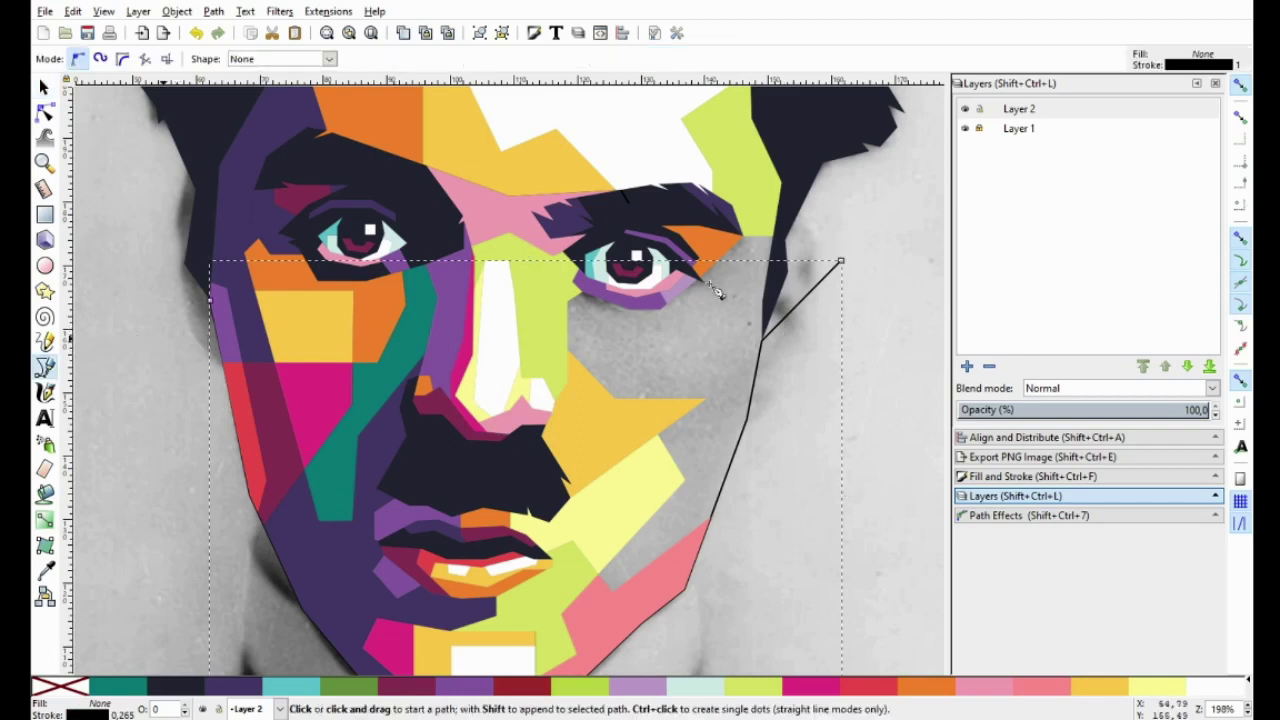
scroll(592, 295, "up", 1, "ctrl")
left_click(560, 306)
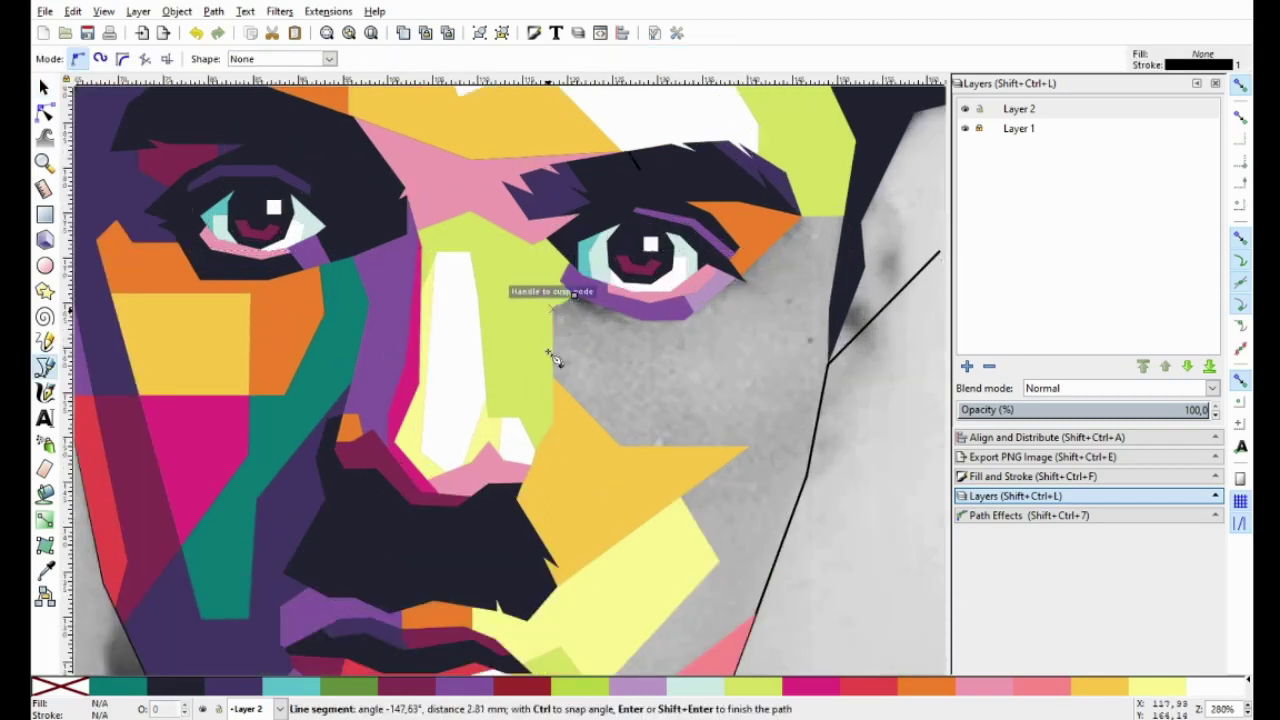
left_click(620, 446)
left_click(748, 448)
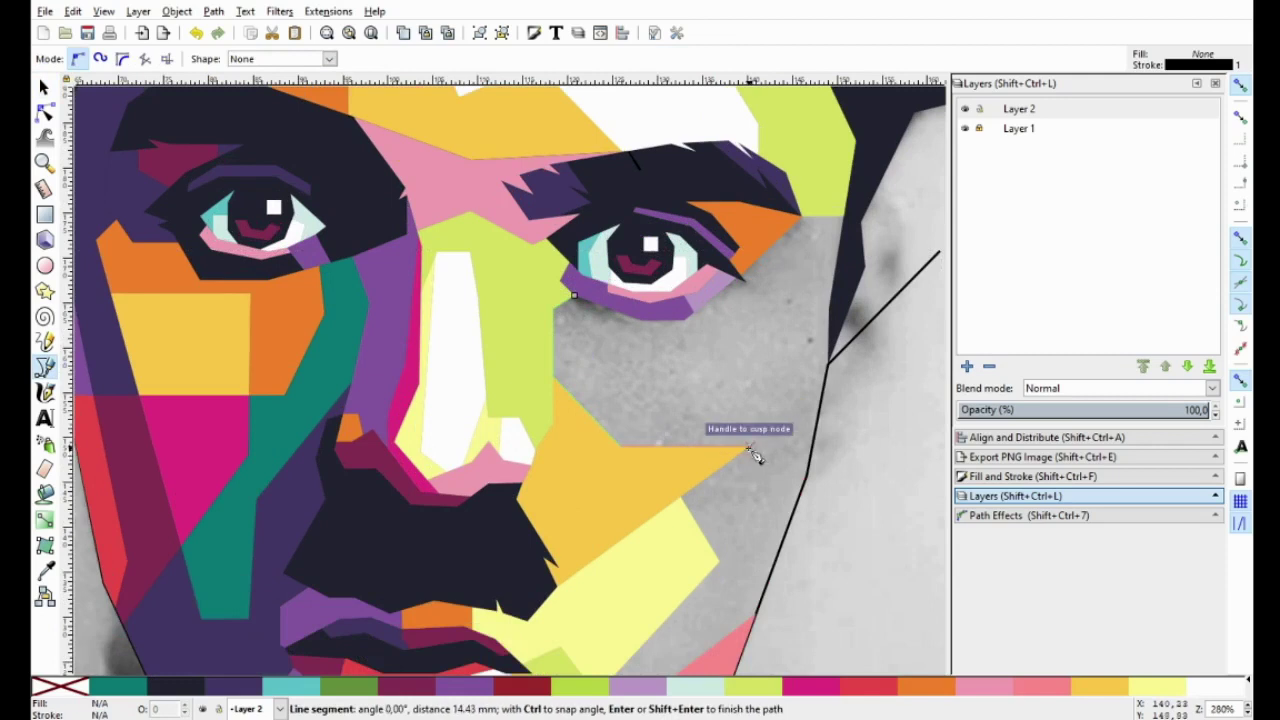
left_click(684, 495)
scroll(680, 480, "down", 3)
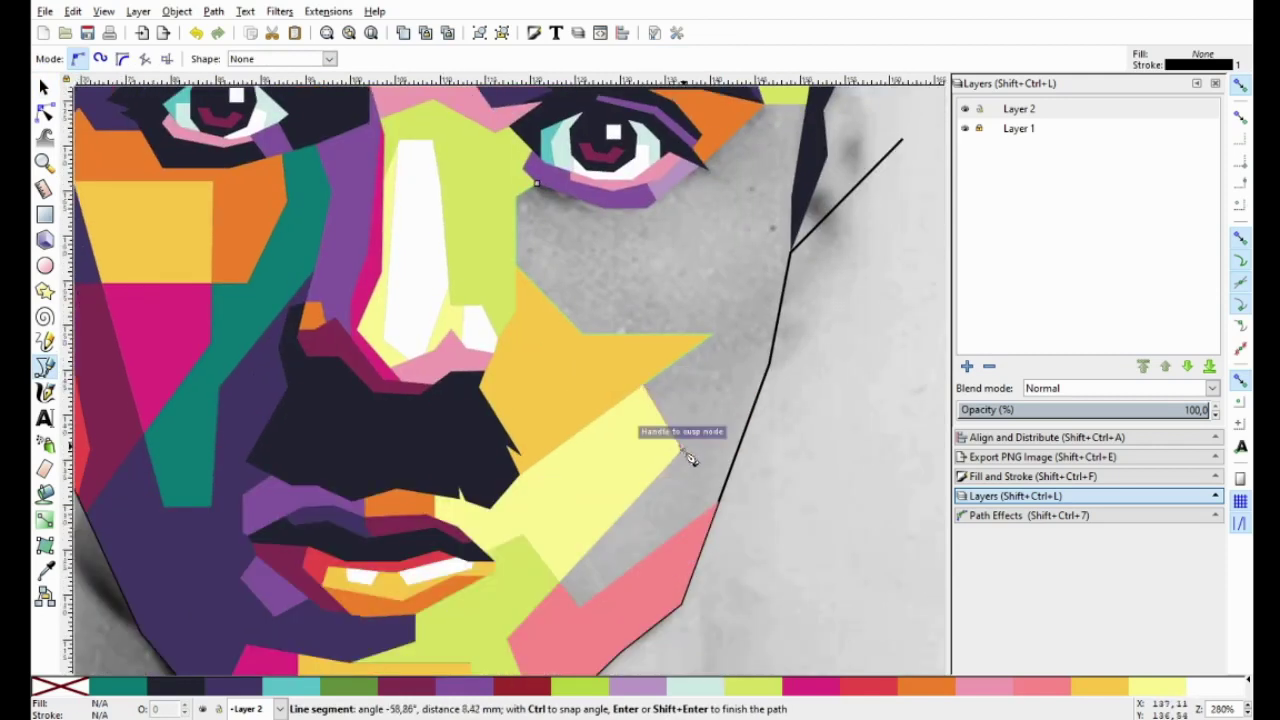
Continue the cheek polygon along the jaw line and lower eyelid, and close it
left_click(580, 601)
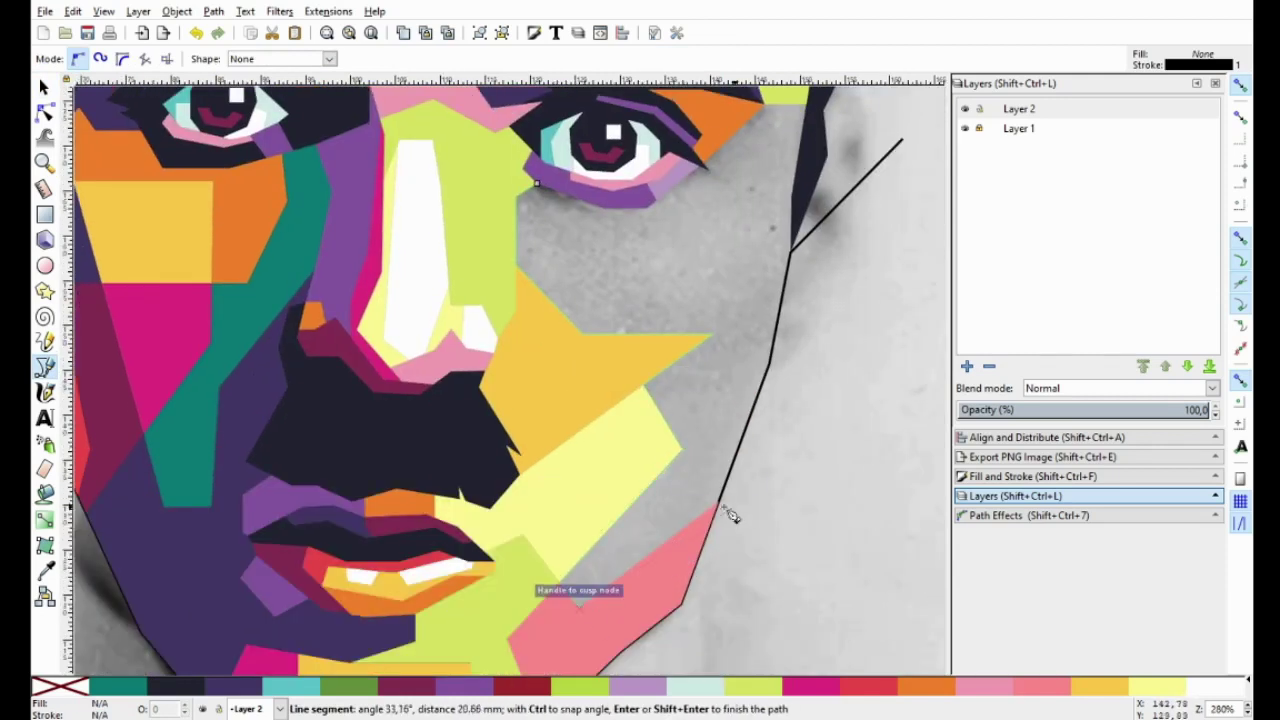
left_click(718, 502)
left_click(768, 362)
left_click(790, 253)
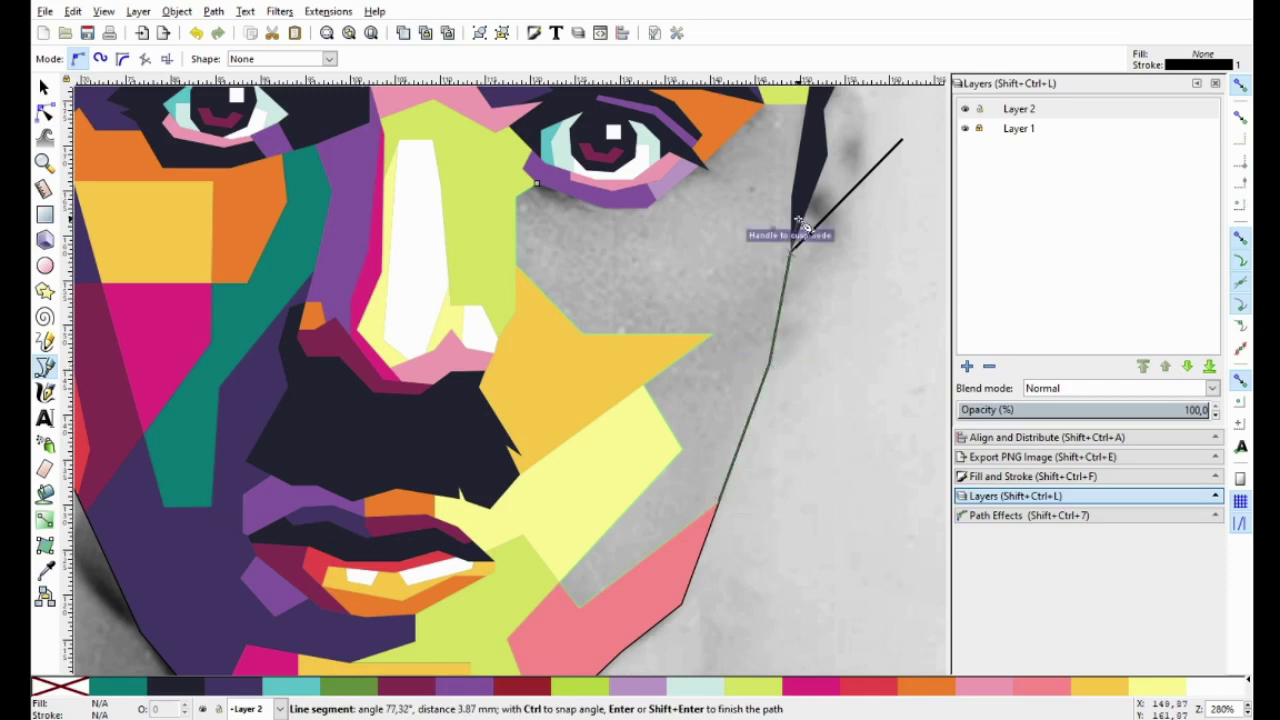
scroll(785, 330, "up", 3)
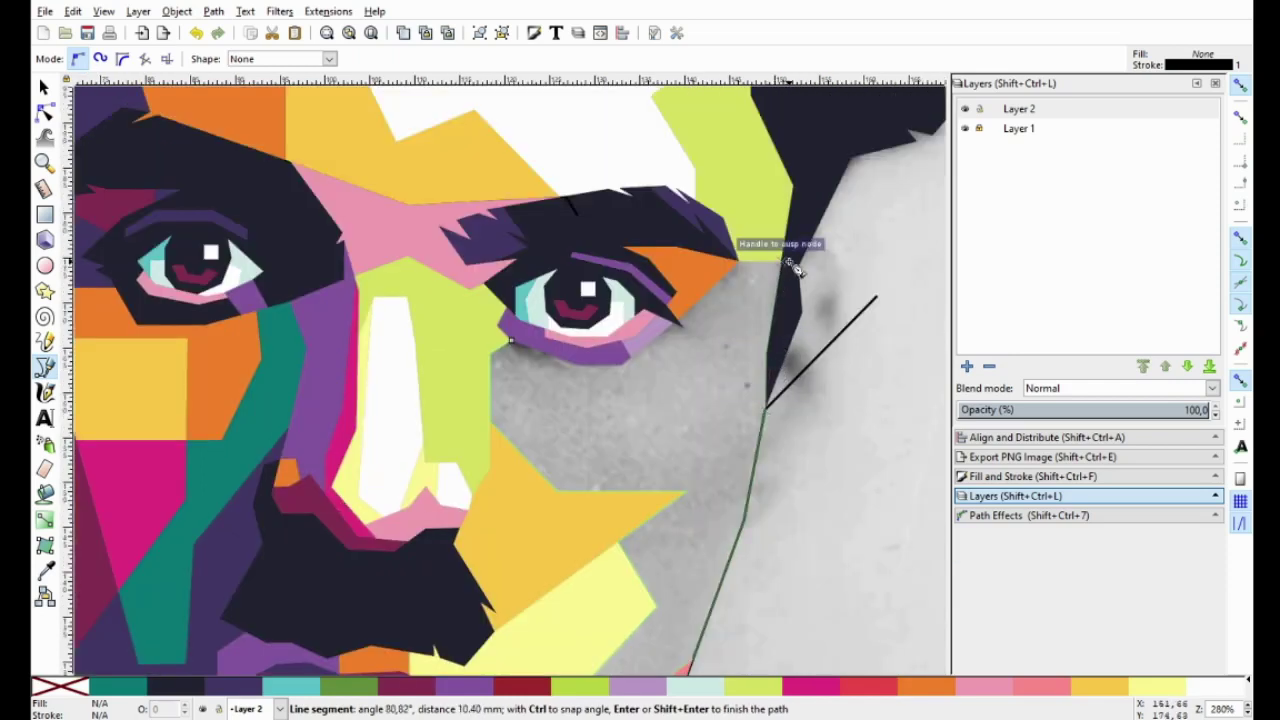
scroll(758, 268, "up", 2)
left_click(716, 255)
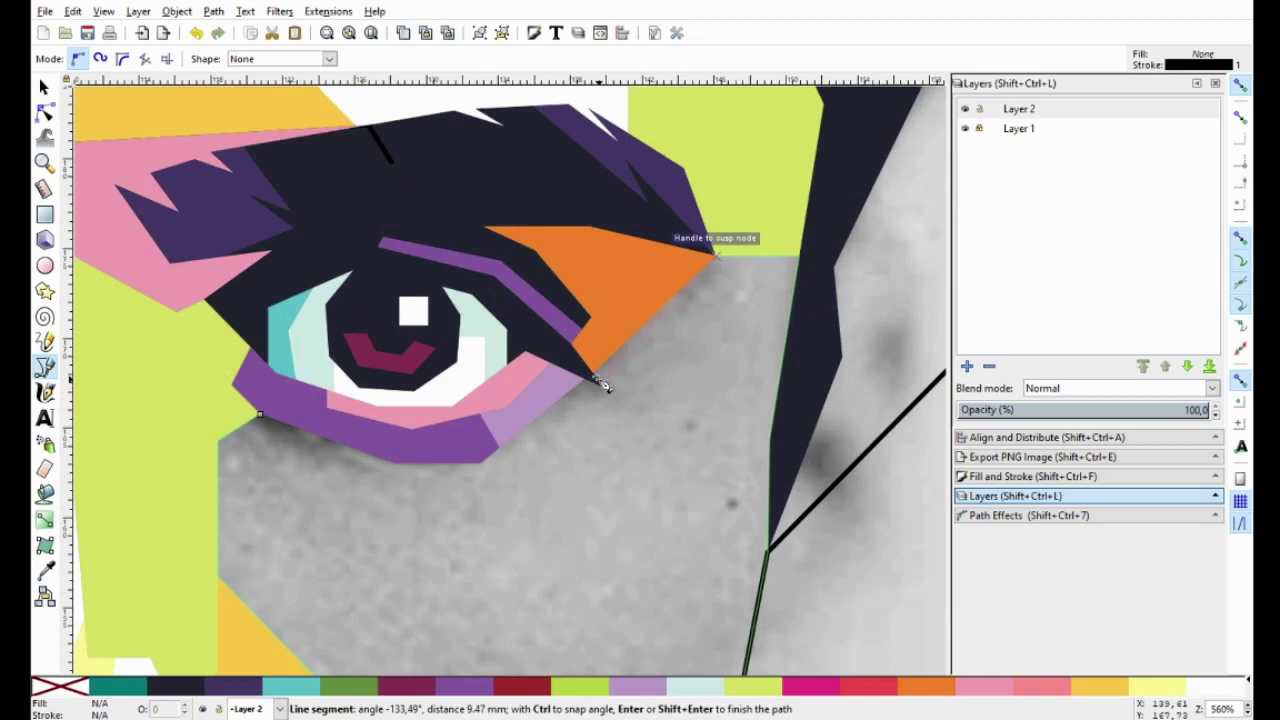
left_click(598, 380)
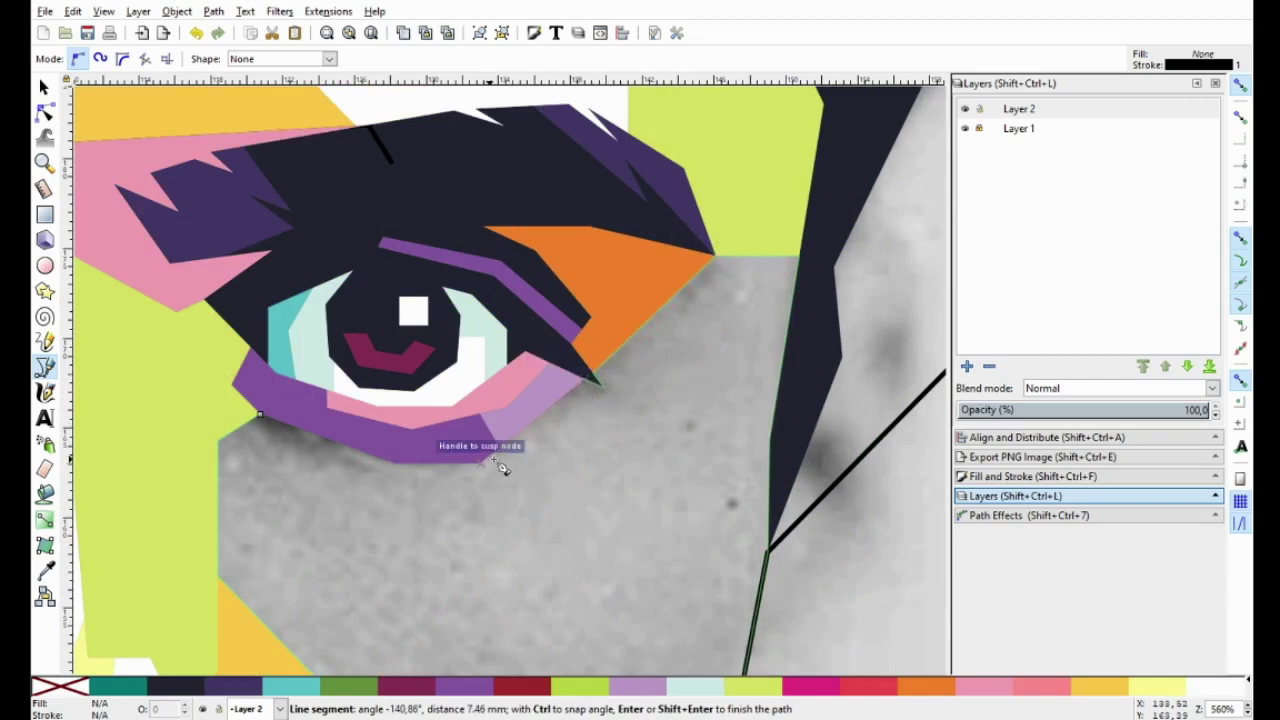
left_click(469, 468)
left_click(393, 466)
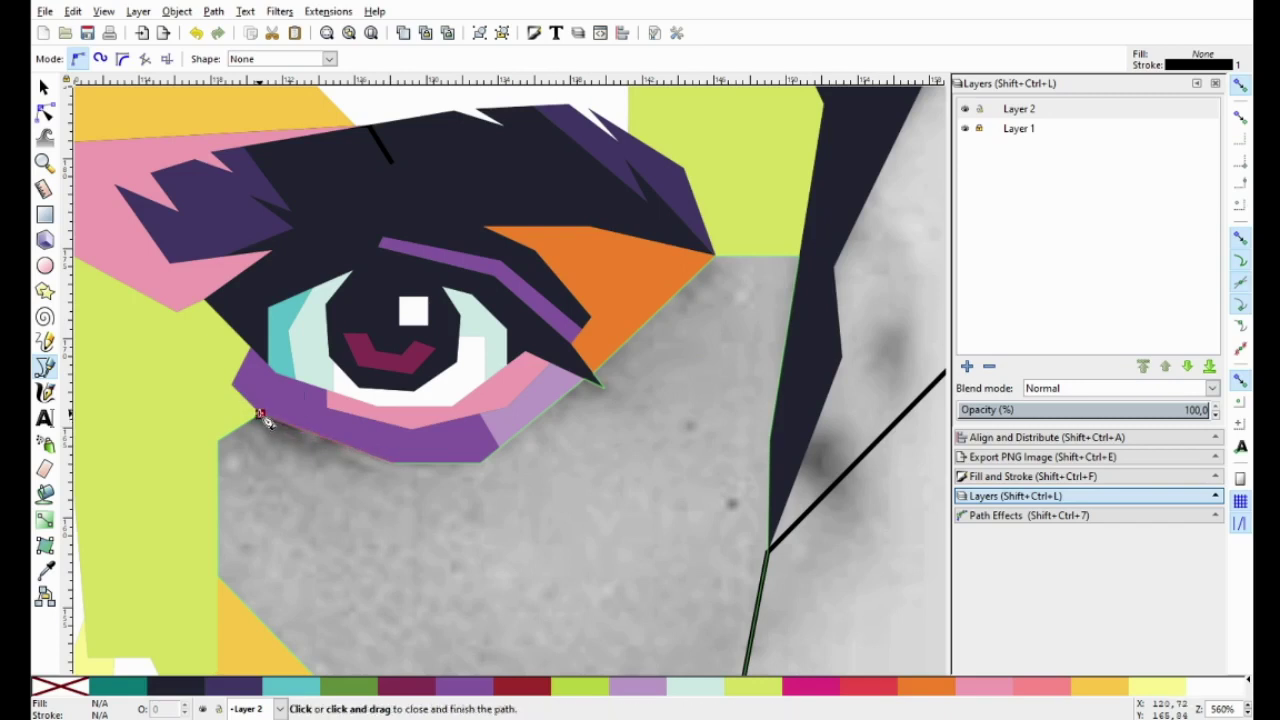
left_click(262, 418)
key("minus")
key("minus")
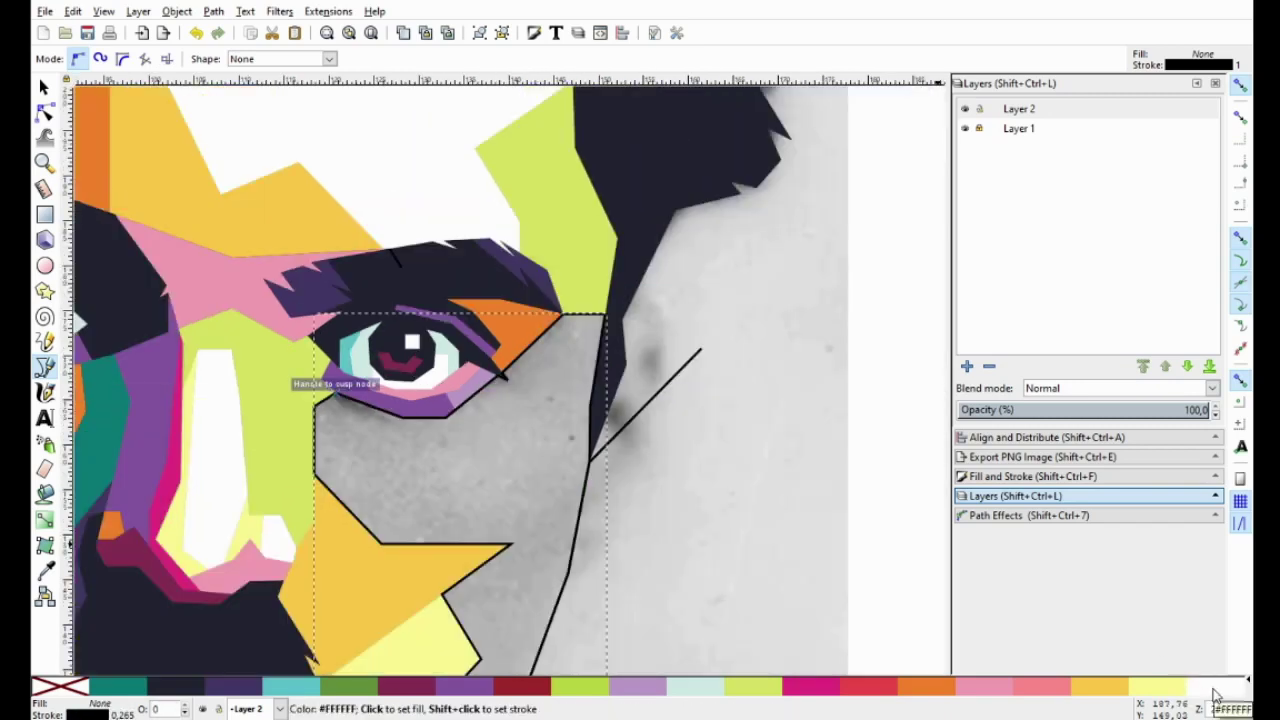
Fill the cheek shape white and split it along a diagonal line with Path > Division
left_click(1215, 697)
left_click(394, 389)
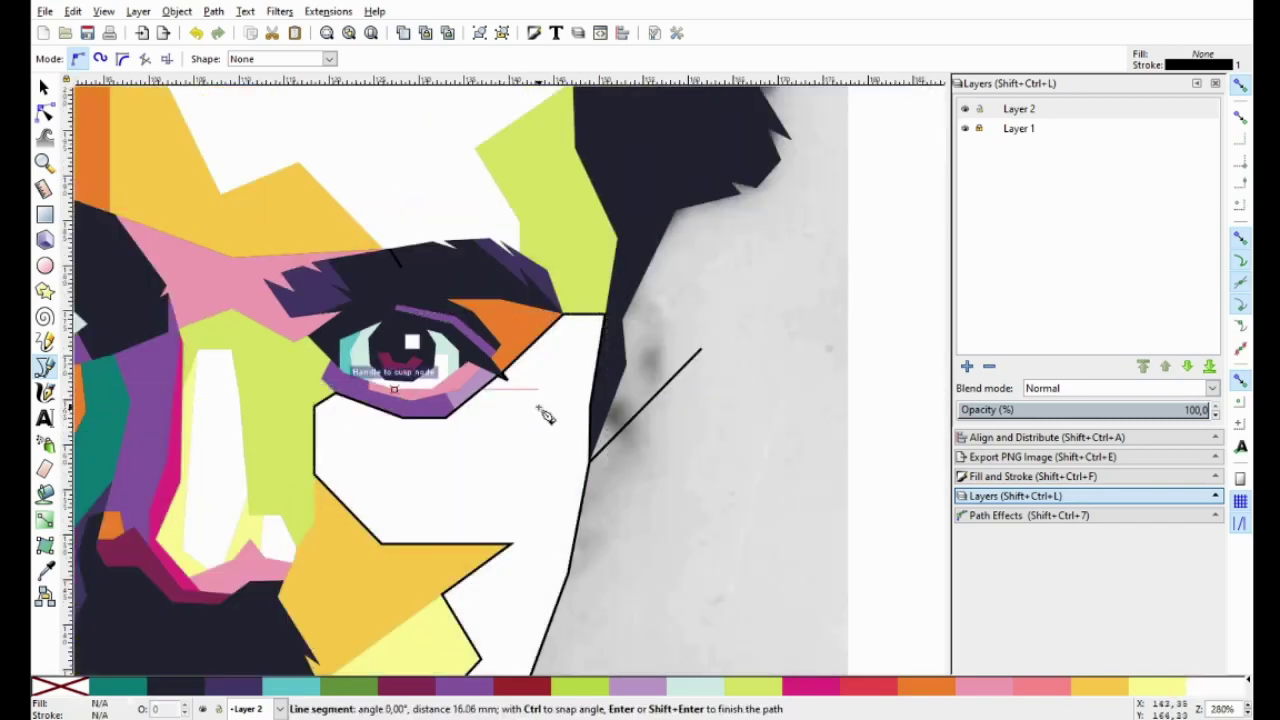
left_click(582, 594)
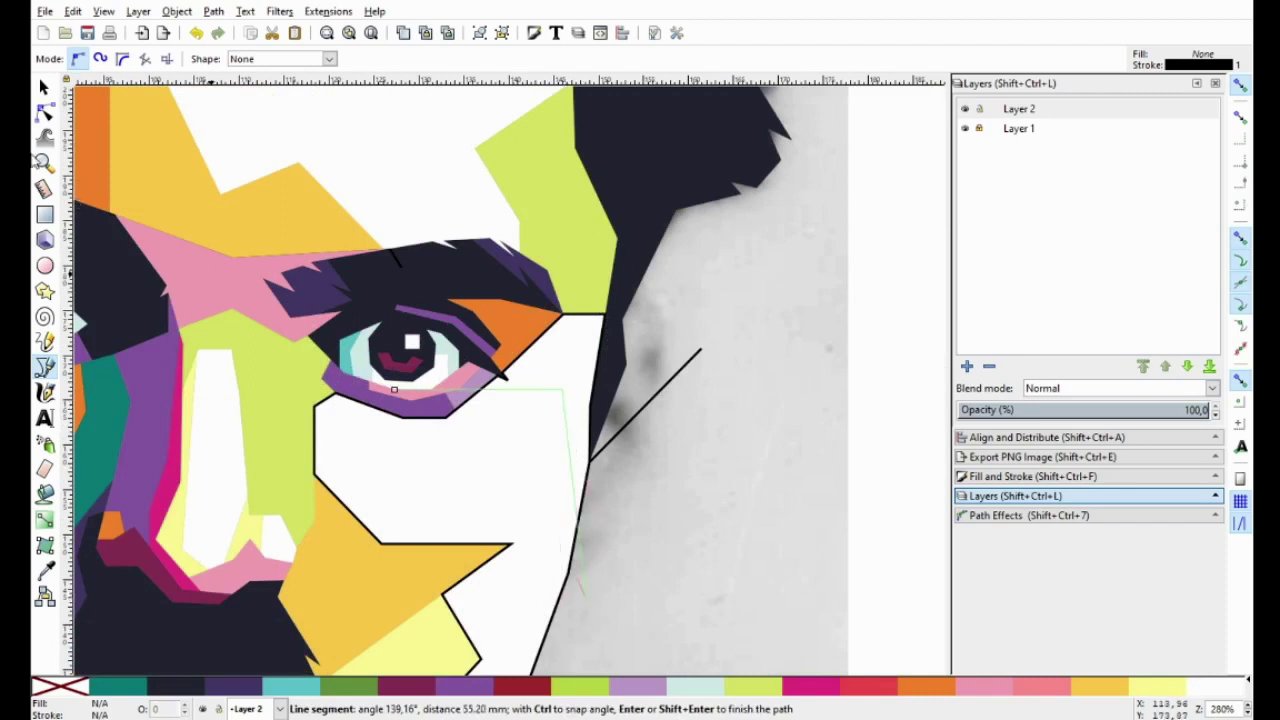
left_click(43, 87)
left_click(590, 340, "shift")
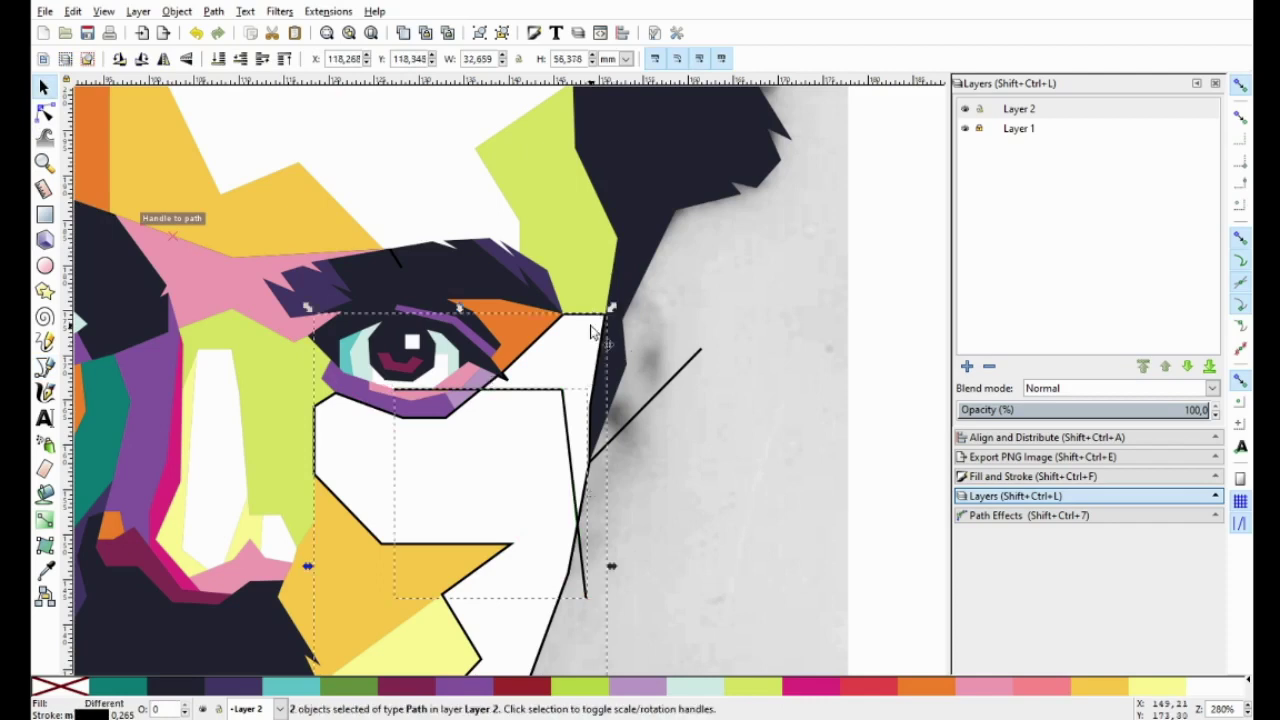
left_click(213, 11)
left_click(240, 181)
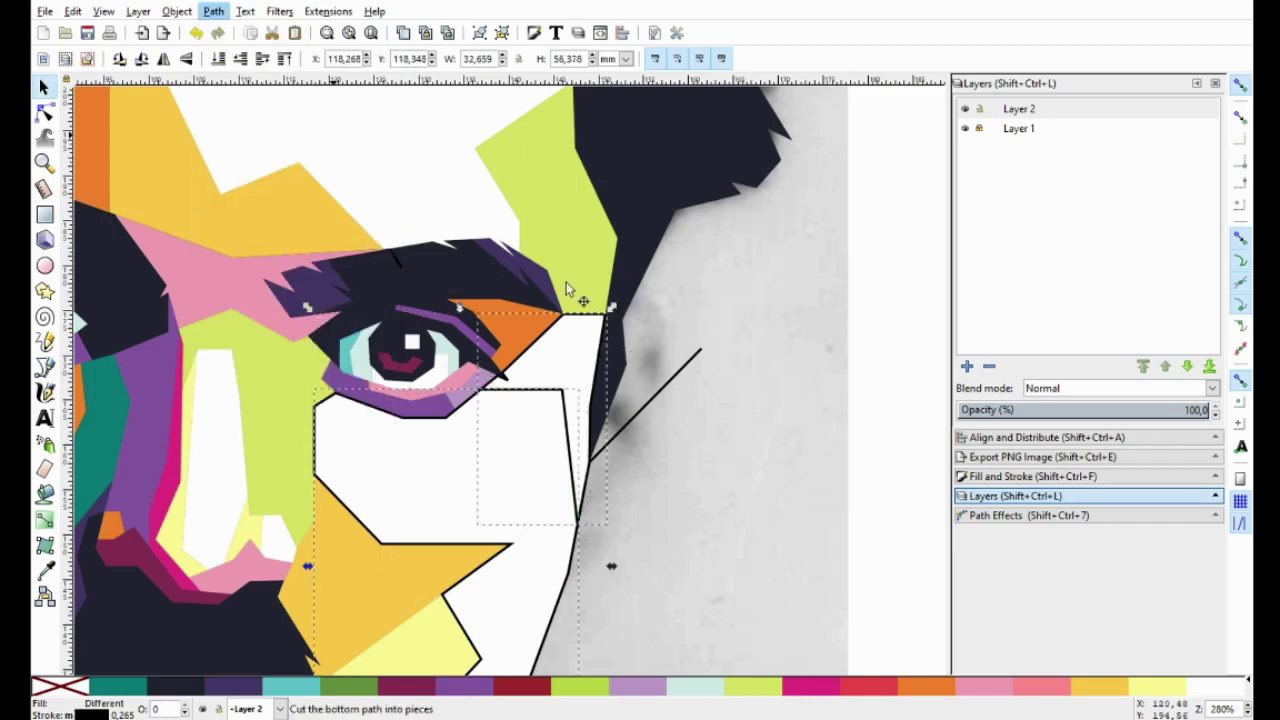
Fill the upper cheek piece pale yellow, remove both pieces' outlines, and delete the guide line
left_click(577, 350)
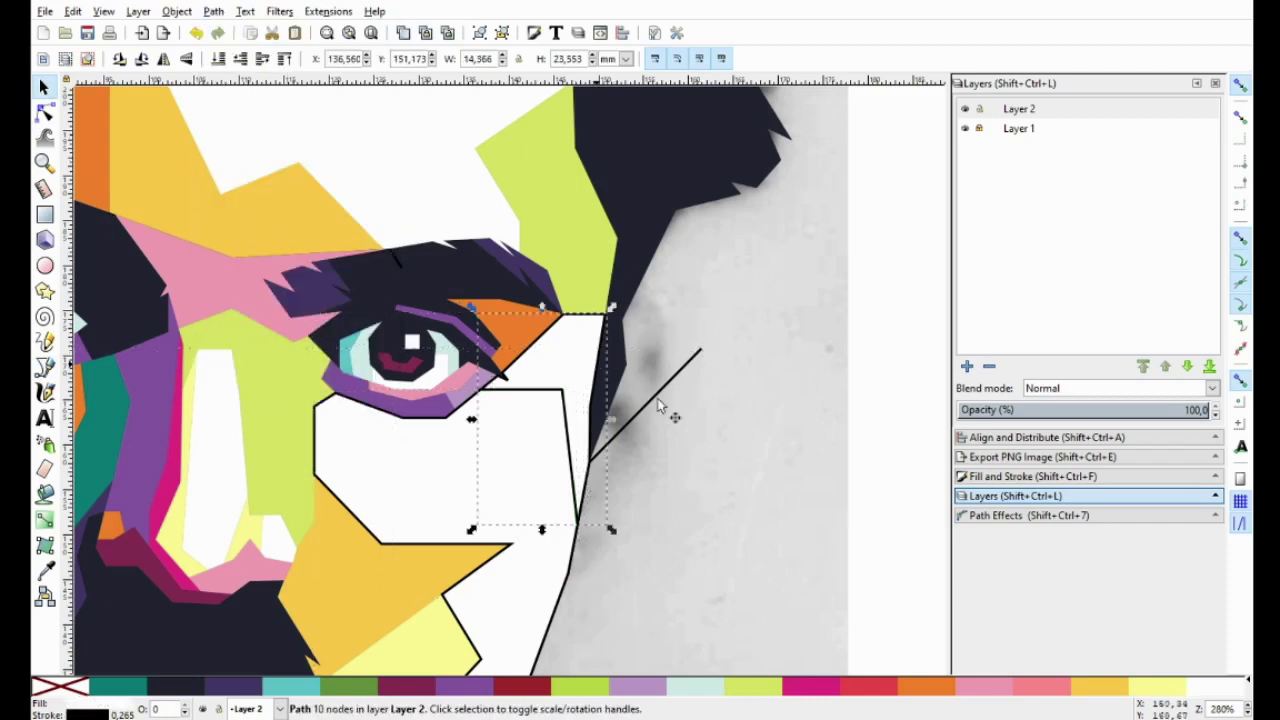
left_click(1143, 688)
left_click(326, 545, "shift")
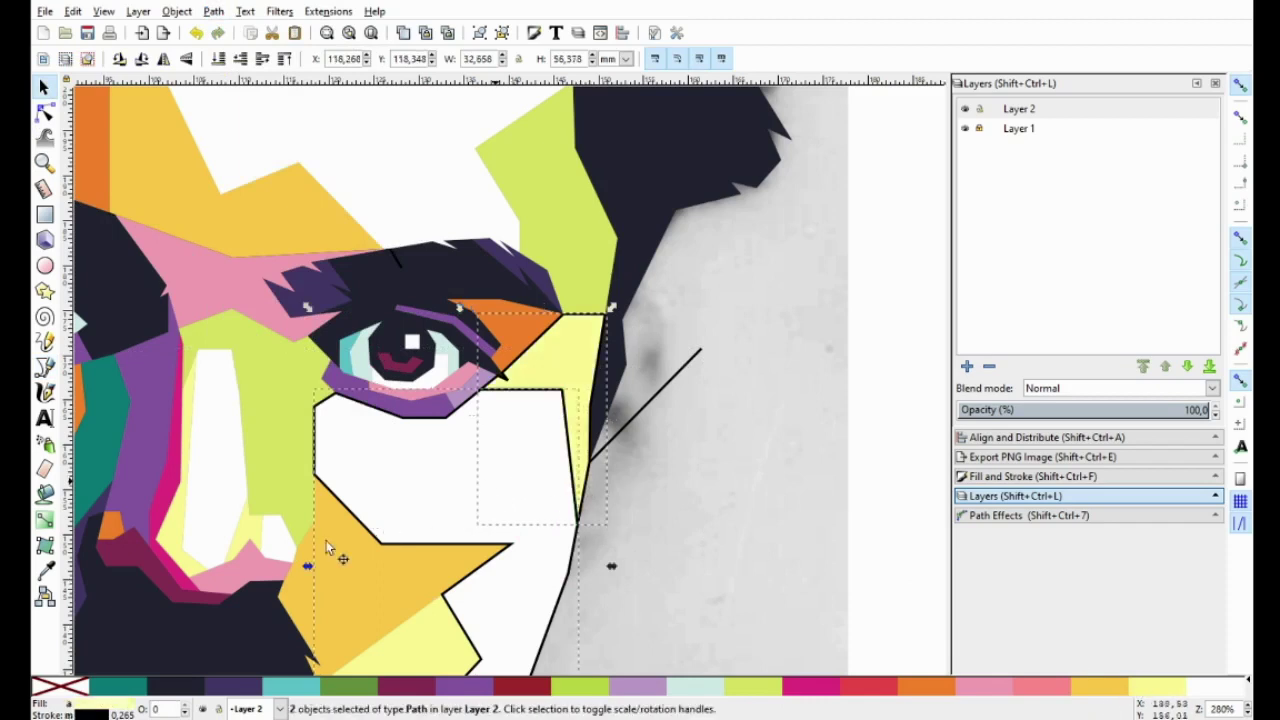
right_click(90, 686)
left_click(125, 612)
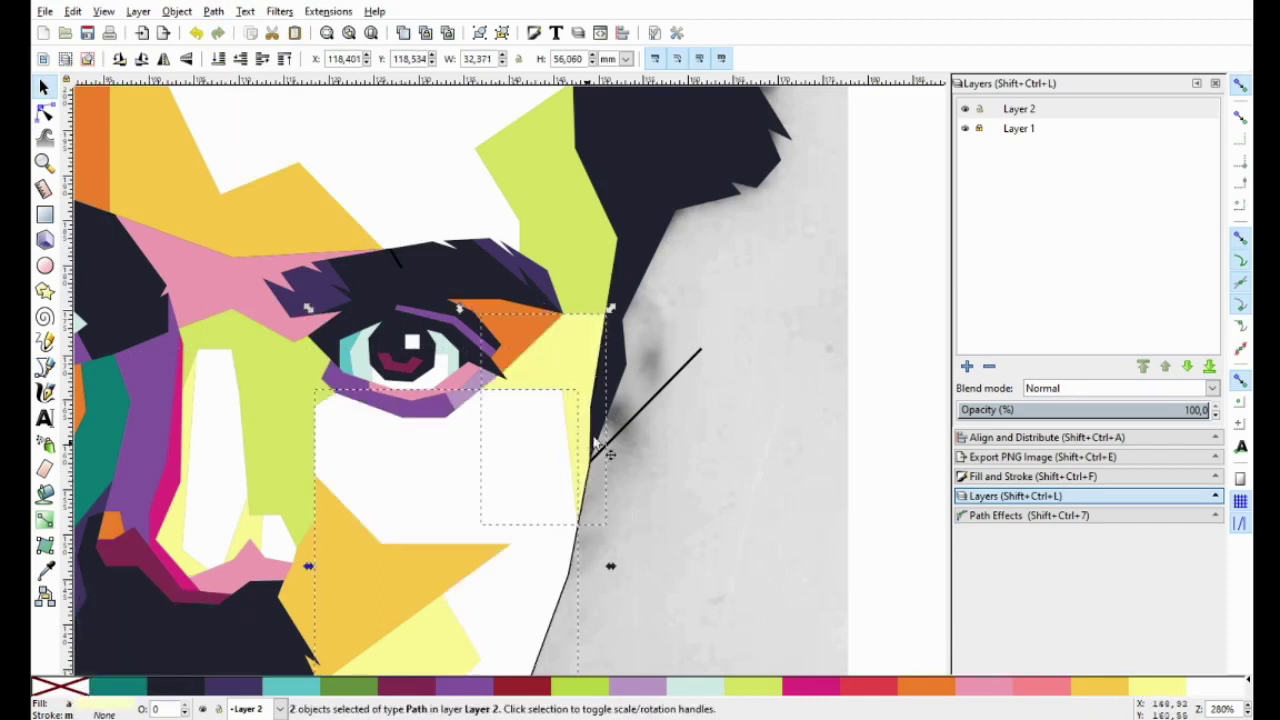
left_click(649, 425)
left_click(649, 401)
key("Delete")
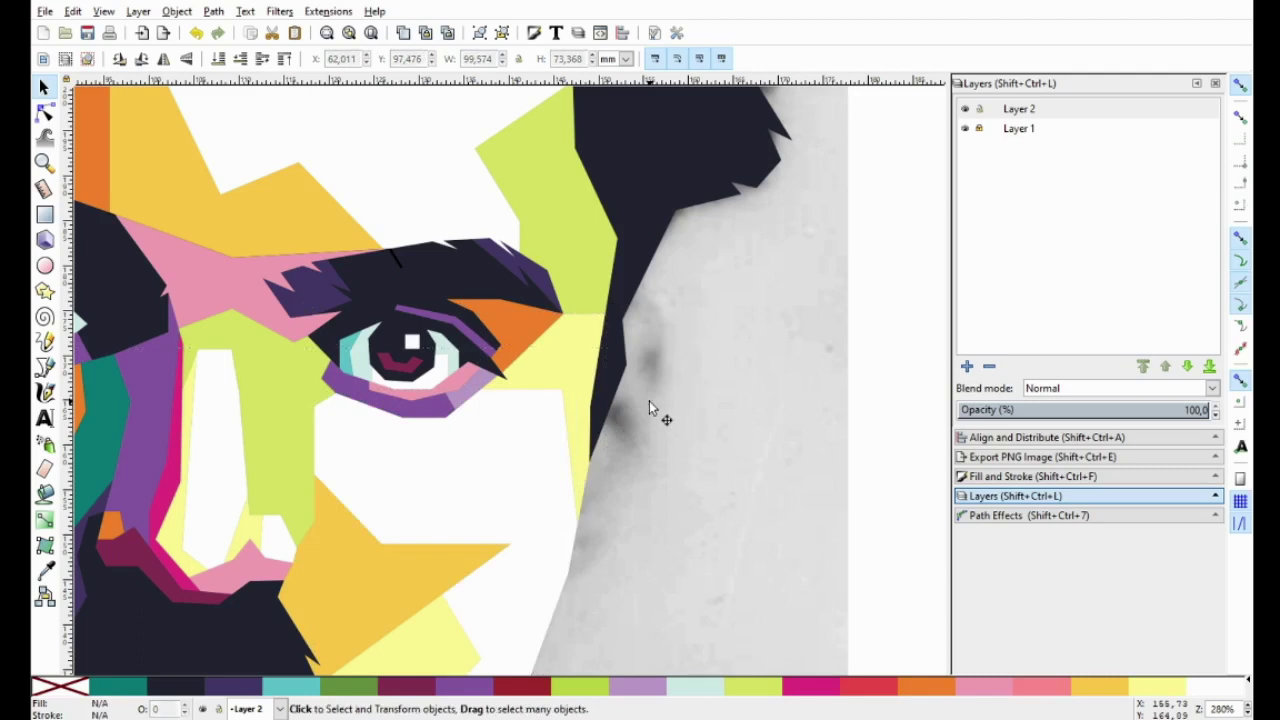
scroll(649, 401, "down", 3, "ctrl")
Start tracing a polygon down the shadow at the face's left edge
scroll(645, 404, "down", 2, "ctrl")
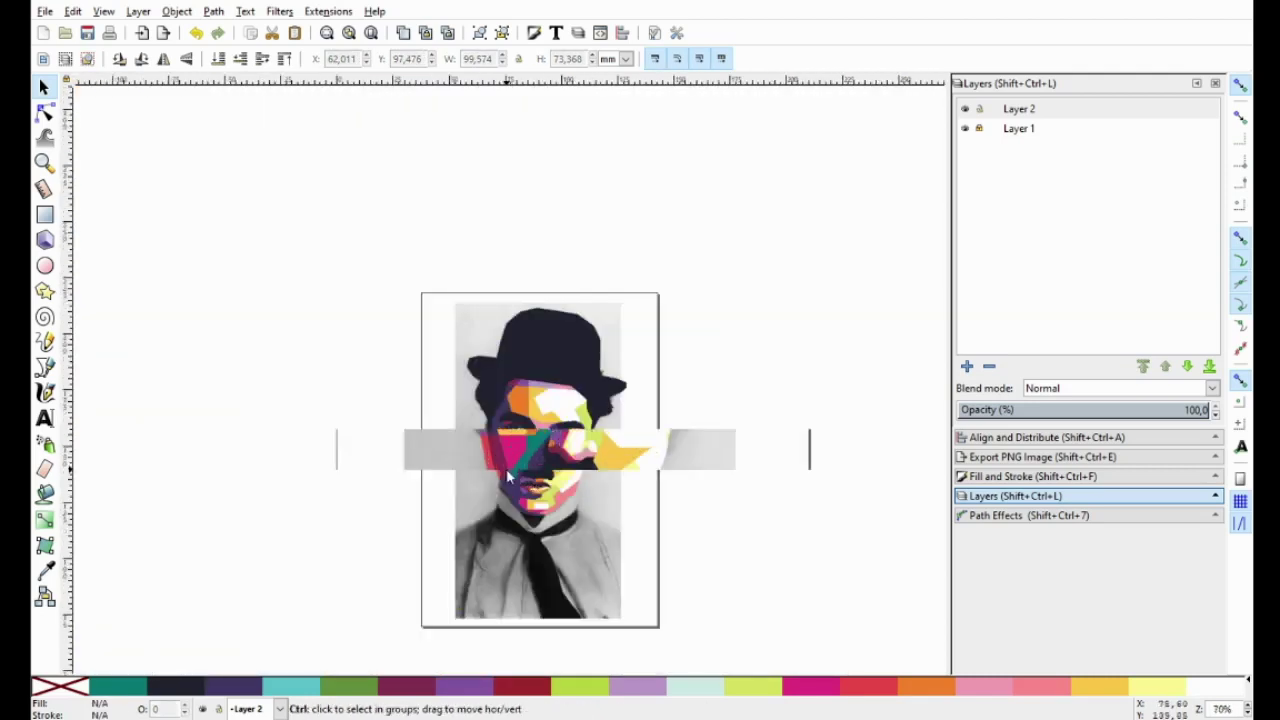
scroll(438, 300, "up", 5, "ctrl")
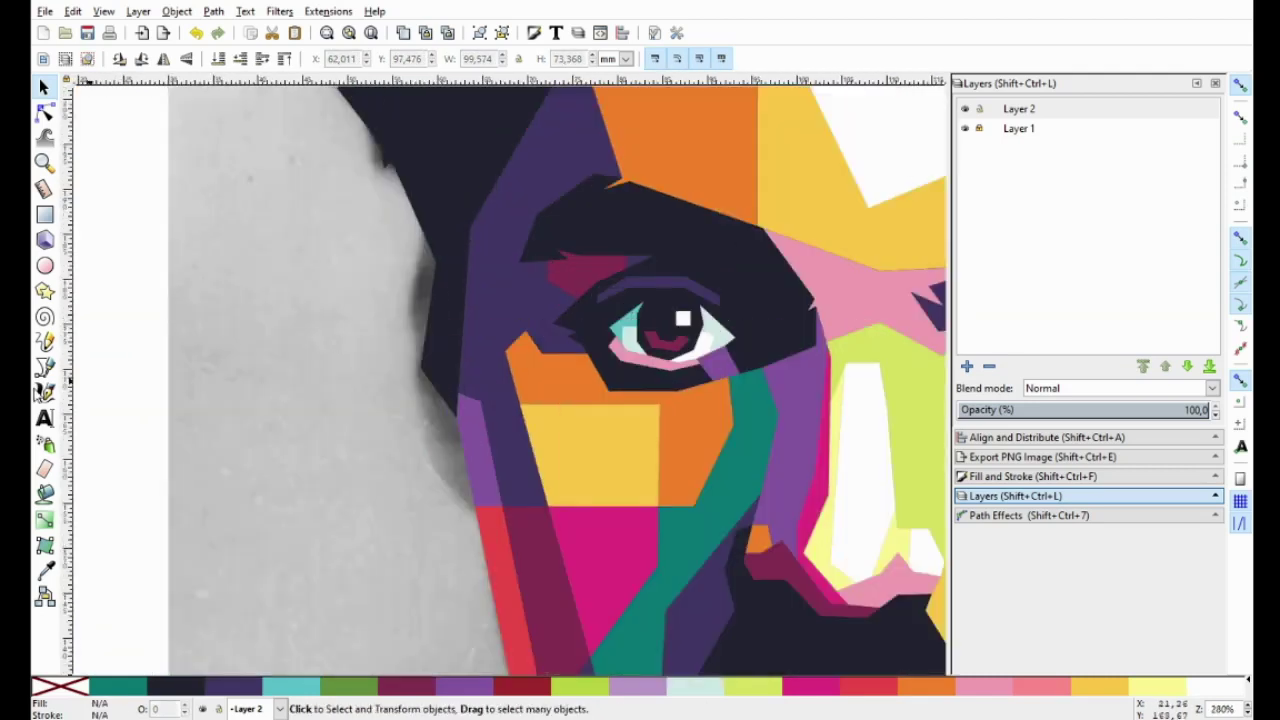
left_click(44, 366)
scroll(438, 176, "up", 1, "ctrl")
left_click(418, 258)
left_click(393, 343)
scroll(410, 420, "up", 2, "ctrl")
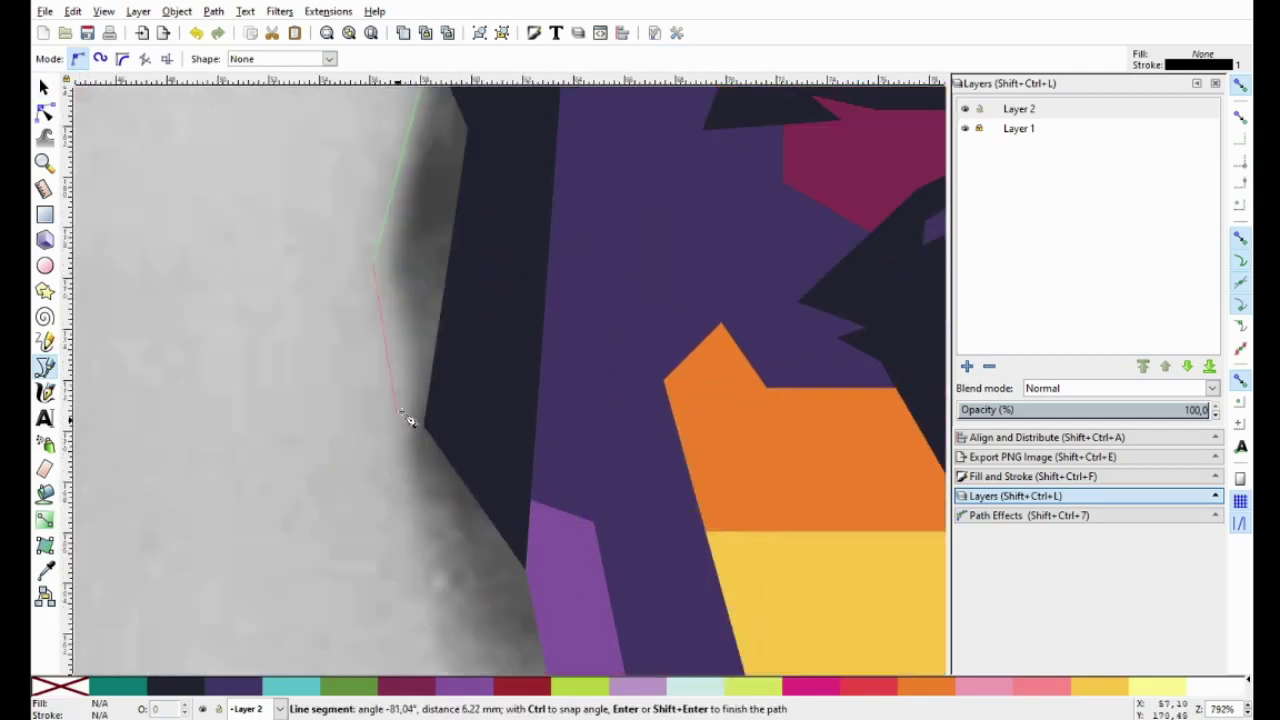
scroll(393, 458, "down", 3)
scroll(360, 480, "right", 2)
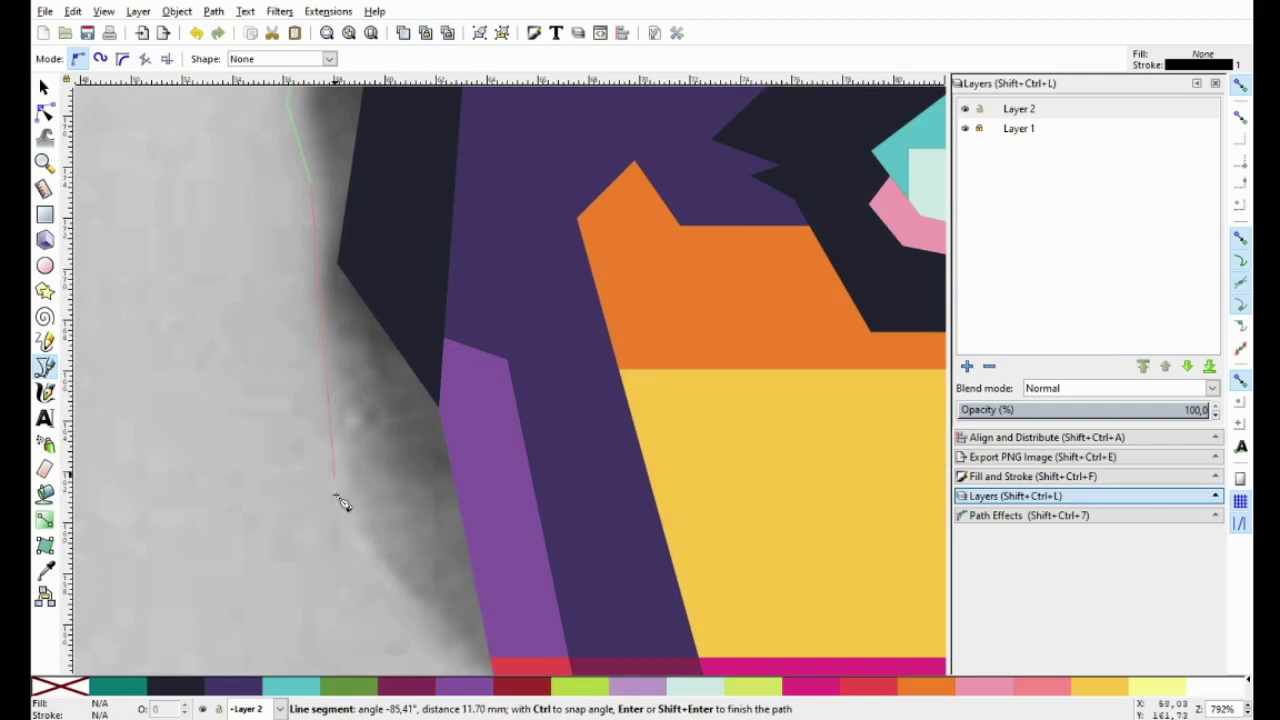
left_click(341, 512)
scroll(300, 480, "down", 3)
scroll(289, 491, "right", 3)
left_click(310, 509)
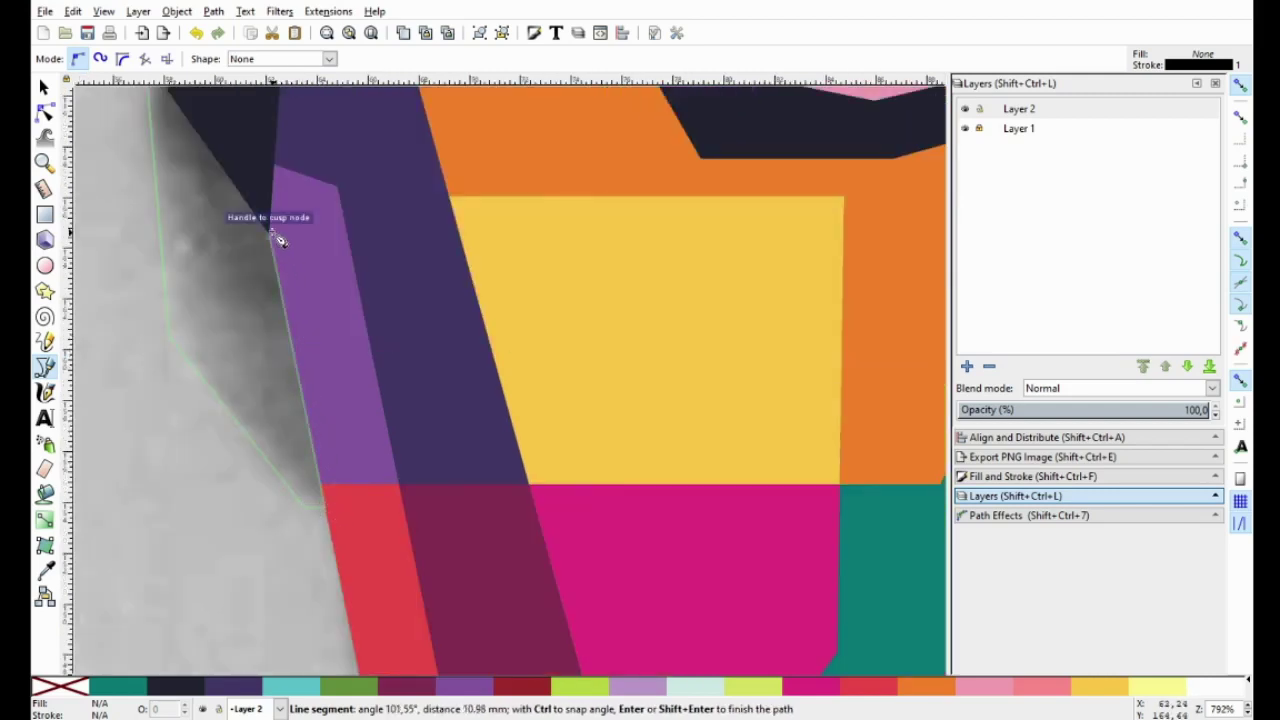
Continue the shadow polygon along the purple shape and hair edge, and close it
left_click(279, 240)
scroll(271, 314, "up", 4)
scroll(271, 314, "left", 2)
left_click(252, 317)
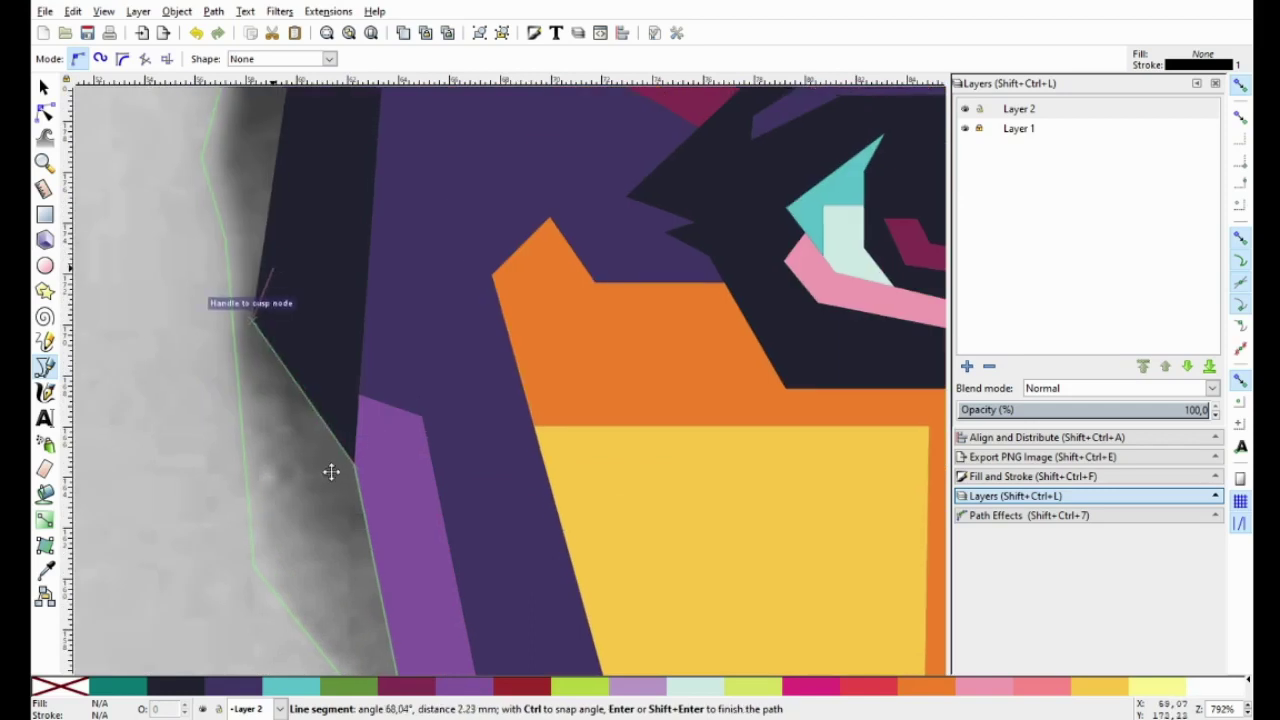
scroll(335, 400, "up", 4)
scroll(335, 400, "left", 2)
left_click(352, 228)
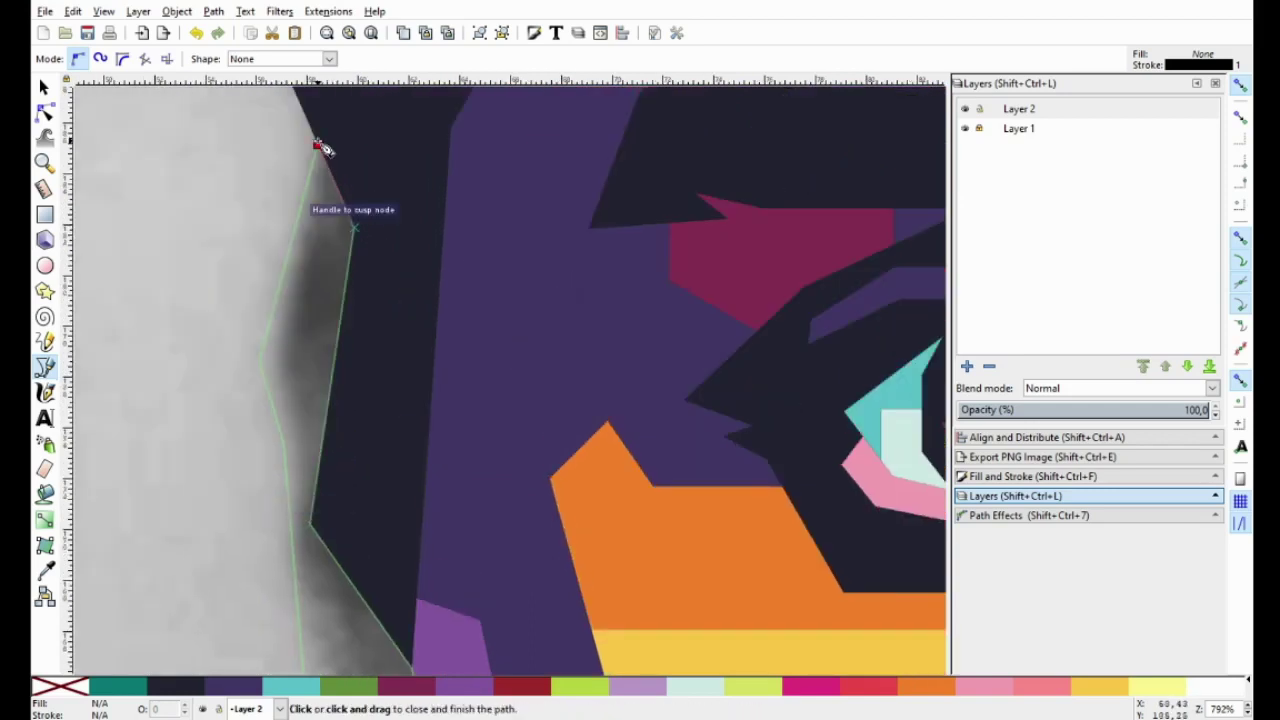
left_click(318, 145)
Start a second polygon crossing the left-edge shadow
left_click(355, 132)
left_click(341, 515)
scroll(329, 400, "down", 3)
scroll(329, 400, "right", 1)
left_click(289, 450)
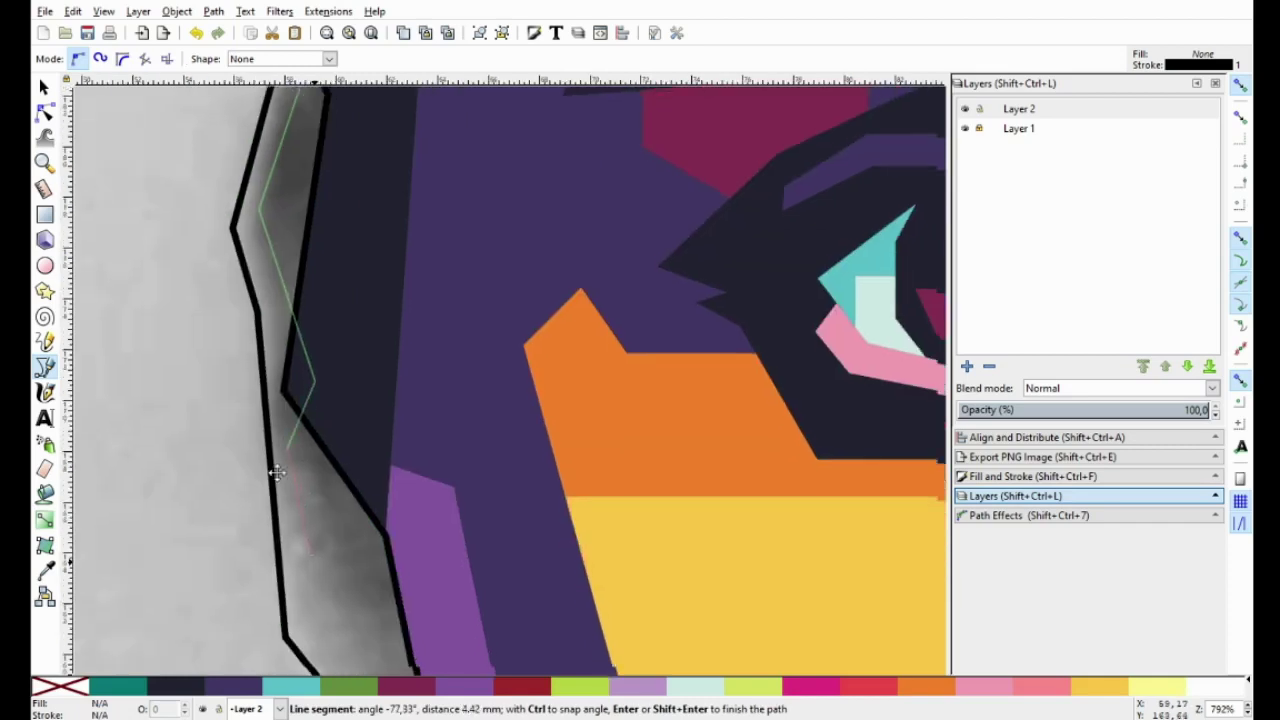
scroll(277, 473, "down", 3)
scroll(277, 473, "right", 1)
left_click(285, 490)
Extend the second polygon with horizontal edges and final corners near the jaw
left_click(337, 322)
left_click(191, 263)
scroll(200, 300, "down", 1, "ctrl")
left_click(150, 393)
left_click(197, 460)
left_click(292, 456)
left_click(322, 551)
left_click(282, 586)
Cut the shadow shape along the second path with Path > Division and fill the pieces green
left_click(43, 88)
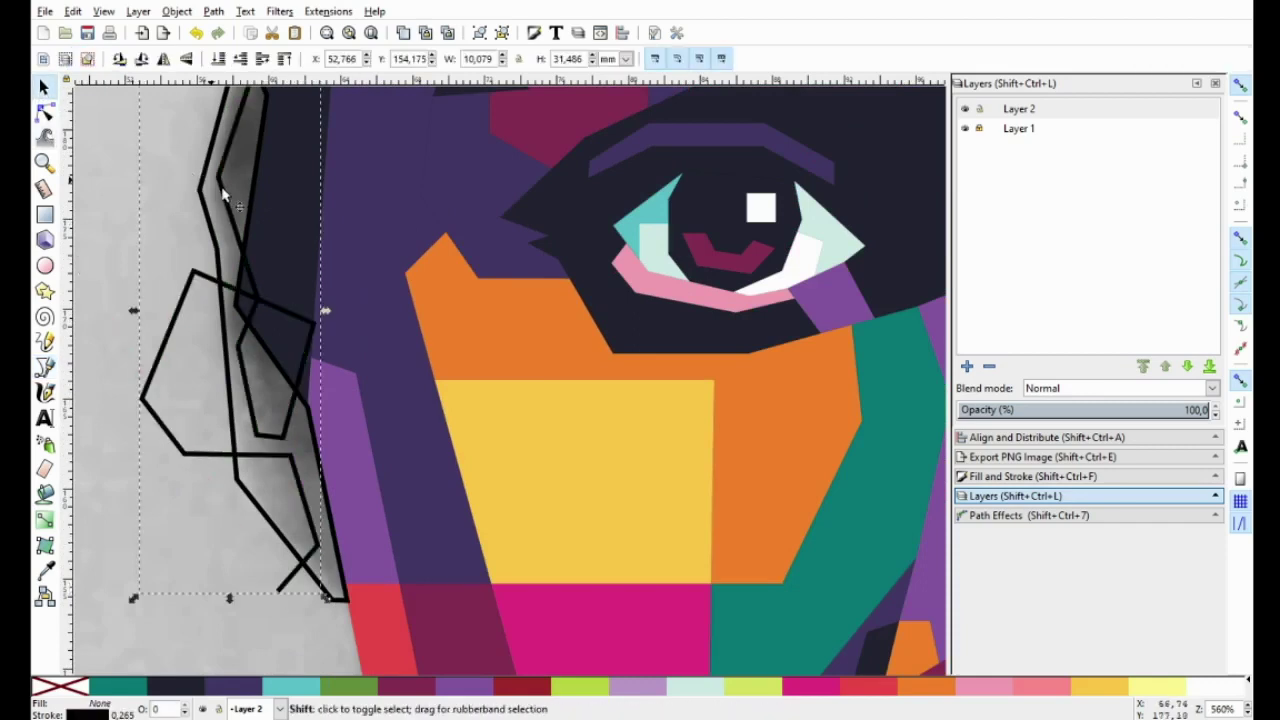
left_click(213, 11)
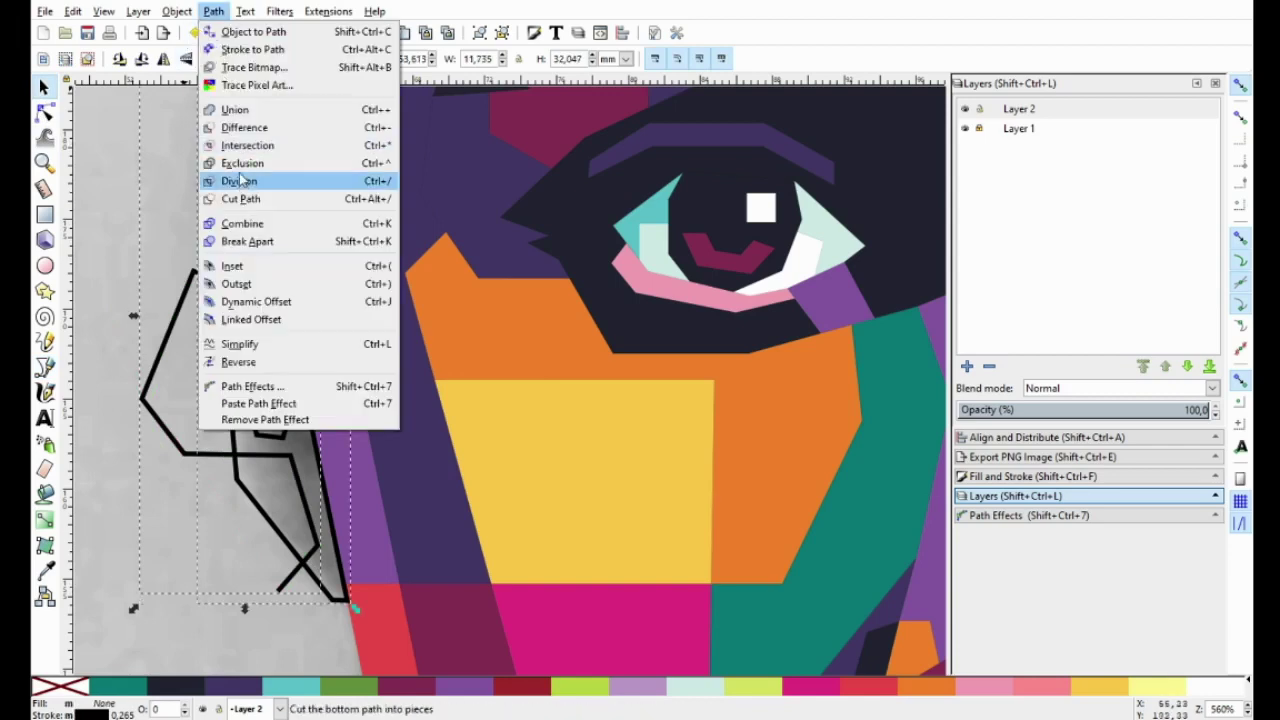
left_click(240, 180)
scroll(325, 439, "down", 1)
left_click(348, 686)
Fill the upper and lower cheek pieces purple, the outer shape magenta-pink, the inner piece yellow
left_click(321, 330)
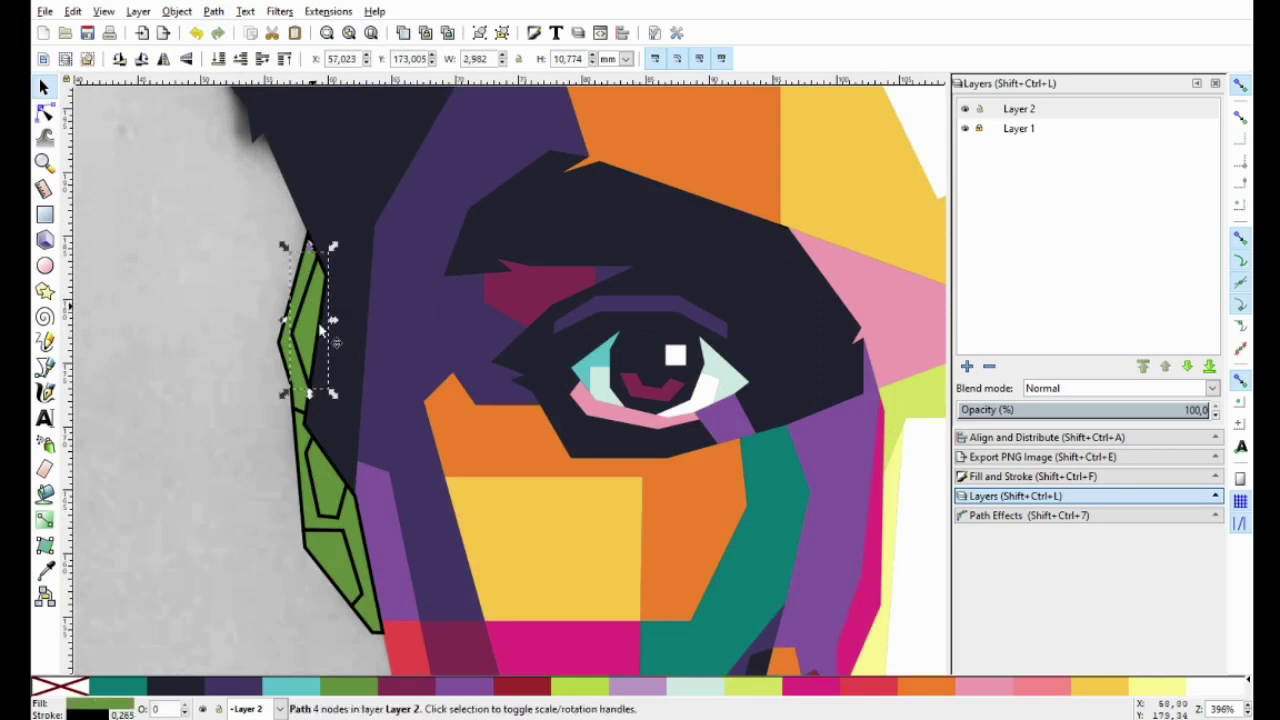
left_click(420, 686)
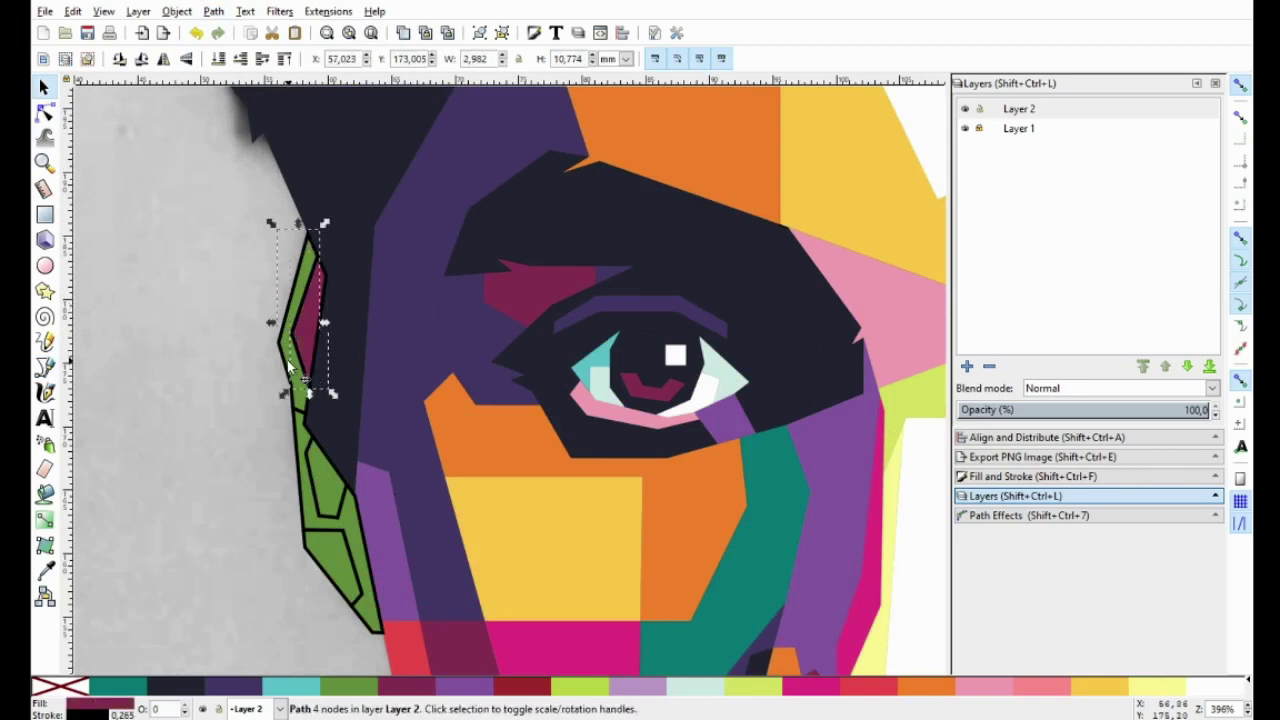
left_click(410, 687)
left_click(340, 500)
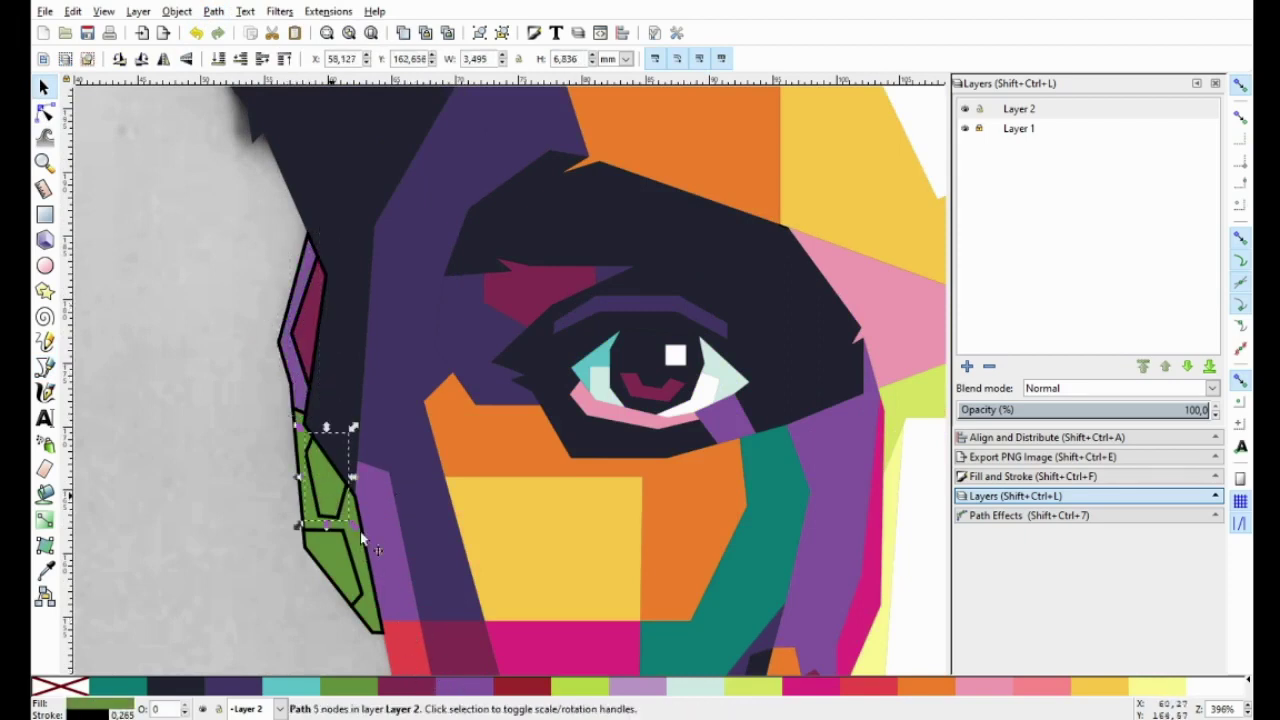
left_click(410, 687)
left_click(363, 560)
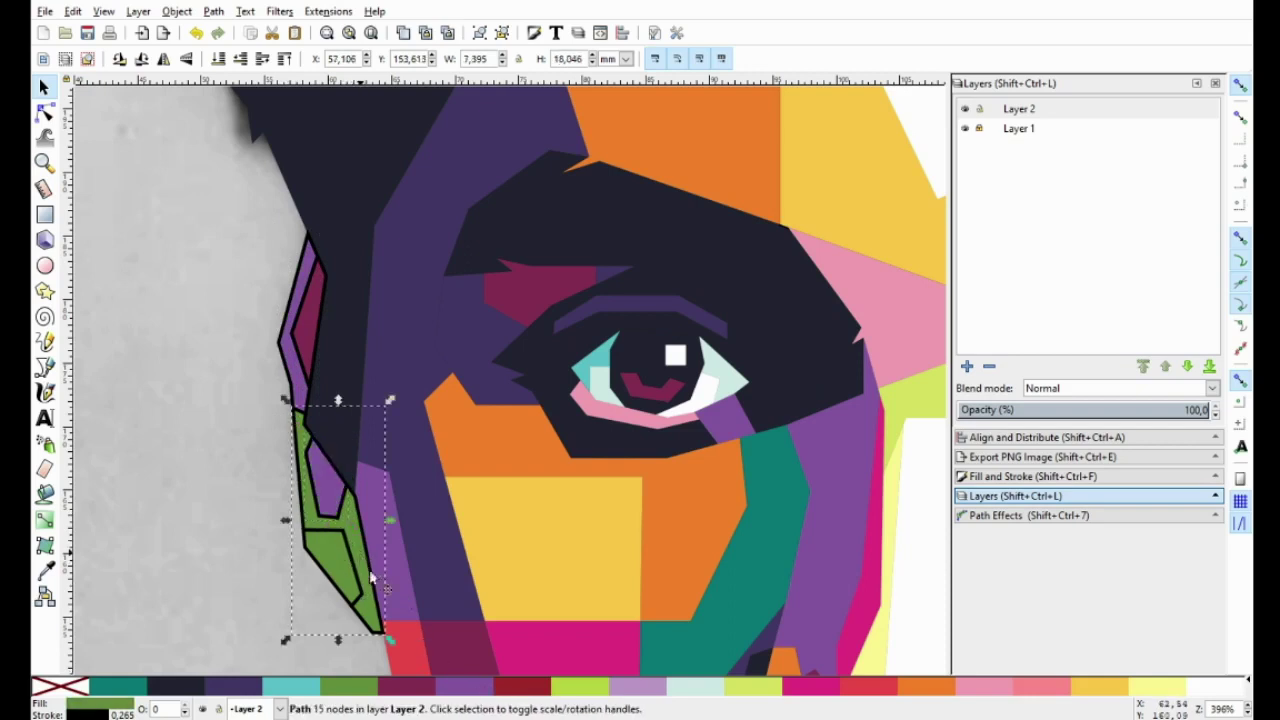
left_click(835, 687)
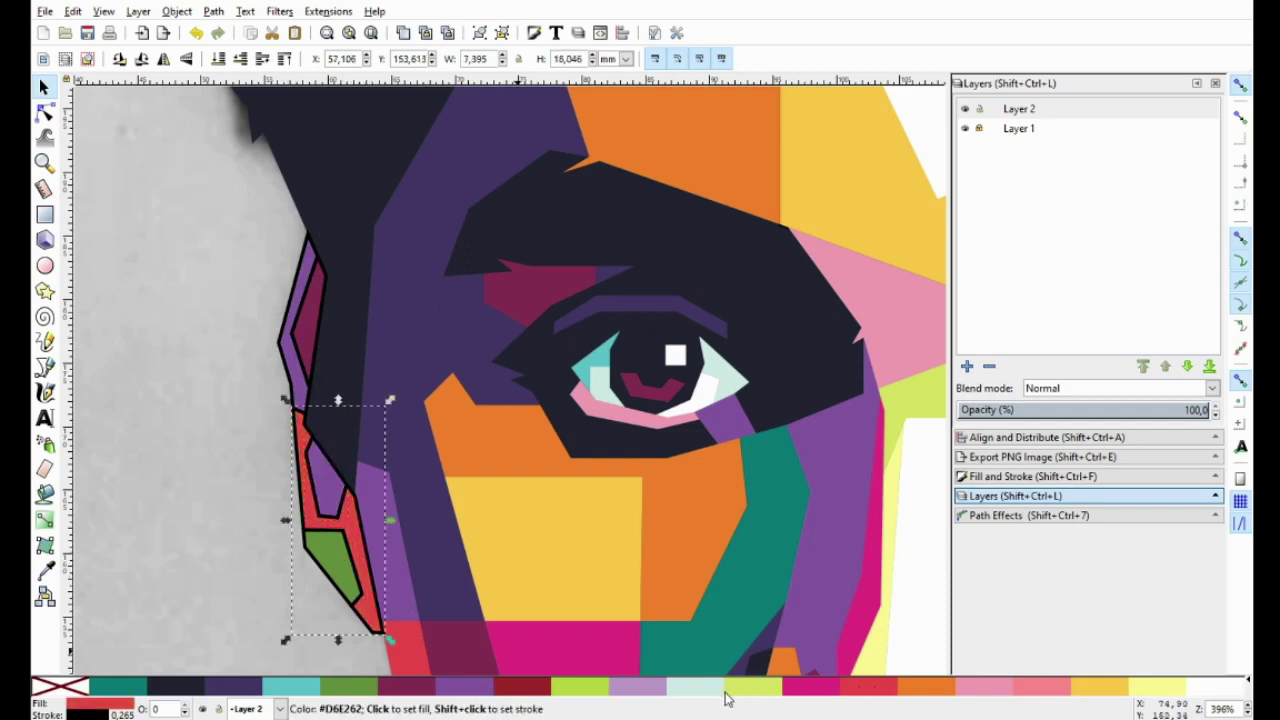
left_click(819, 688)
left_click(335, 575)
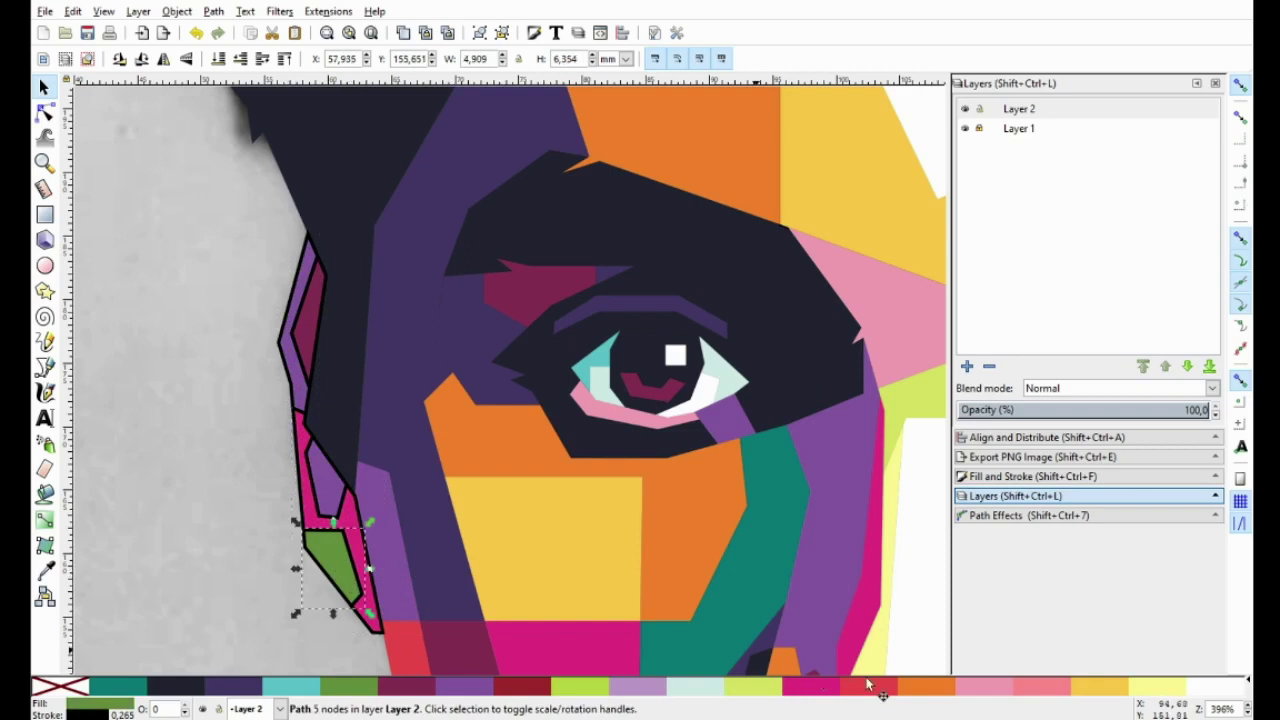
left_click(1108, 687)
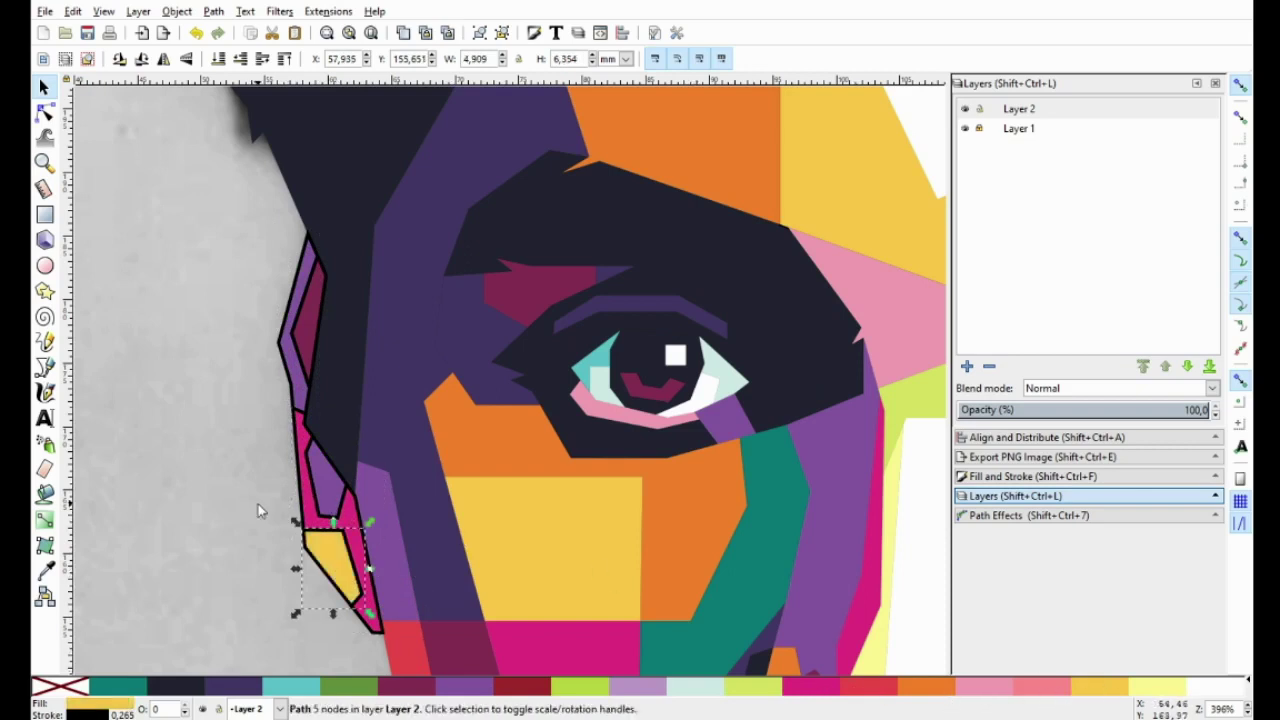
Remove the outlines from all the cheek-edge pieces at once
left_click(258, 504)
scroll(239, 376, "down", 1)
mouse_move(178, 240)
left_mouse_down()
mouse_move(366, 590)
mouse_move(351, 622)
left_mouse_up()
right_click(46, 688)
left_click(85, 614)
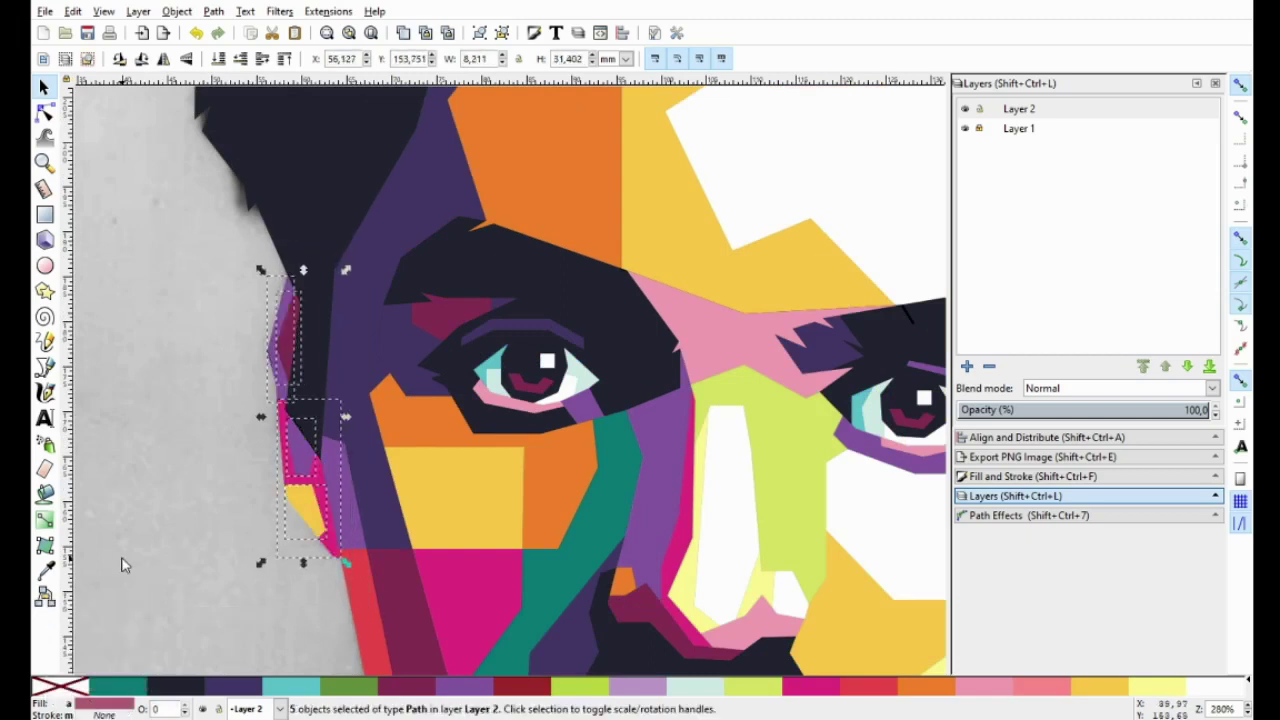
key("Escape")
Recolour the small piece above the cheek teal, keeping the left cheek shape magenta
scroll(264, 514, "up", 1, "ctrl")
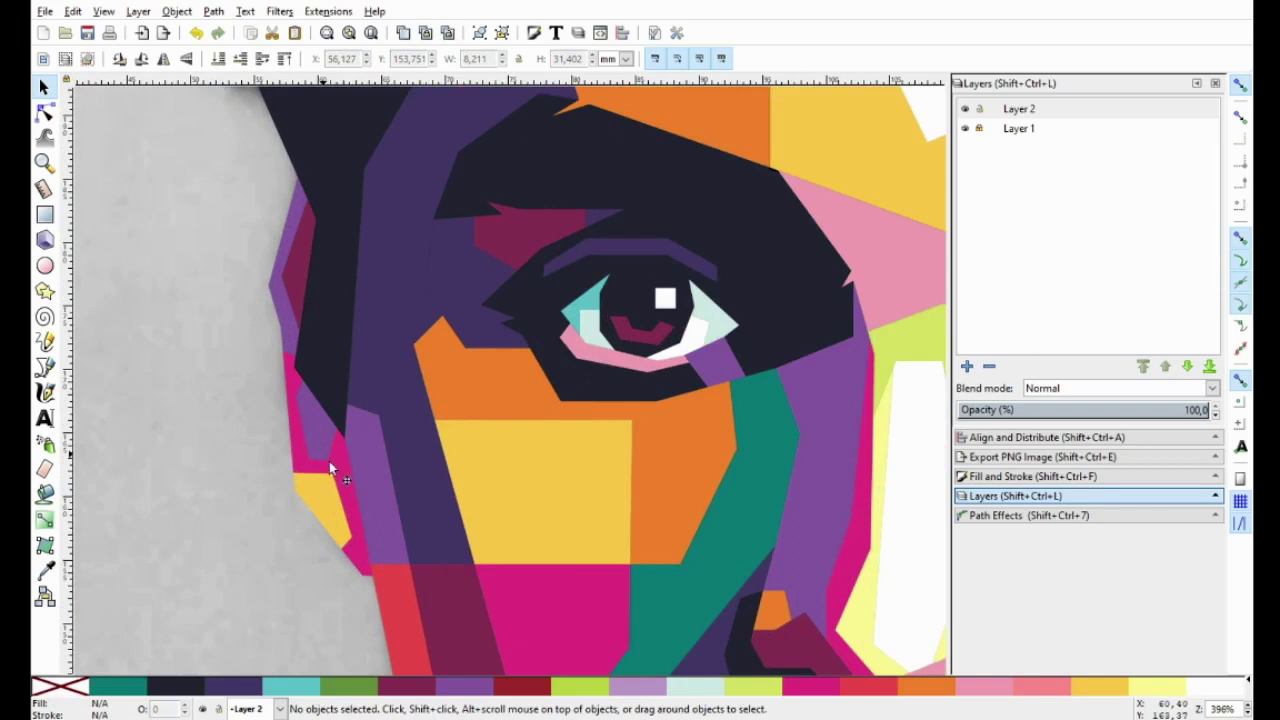
left_click_drag(329, 461, 216, 553)
key("ctrl+z")
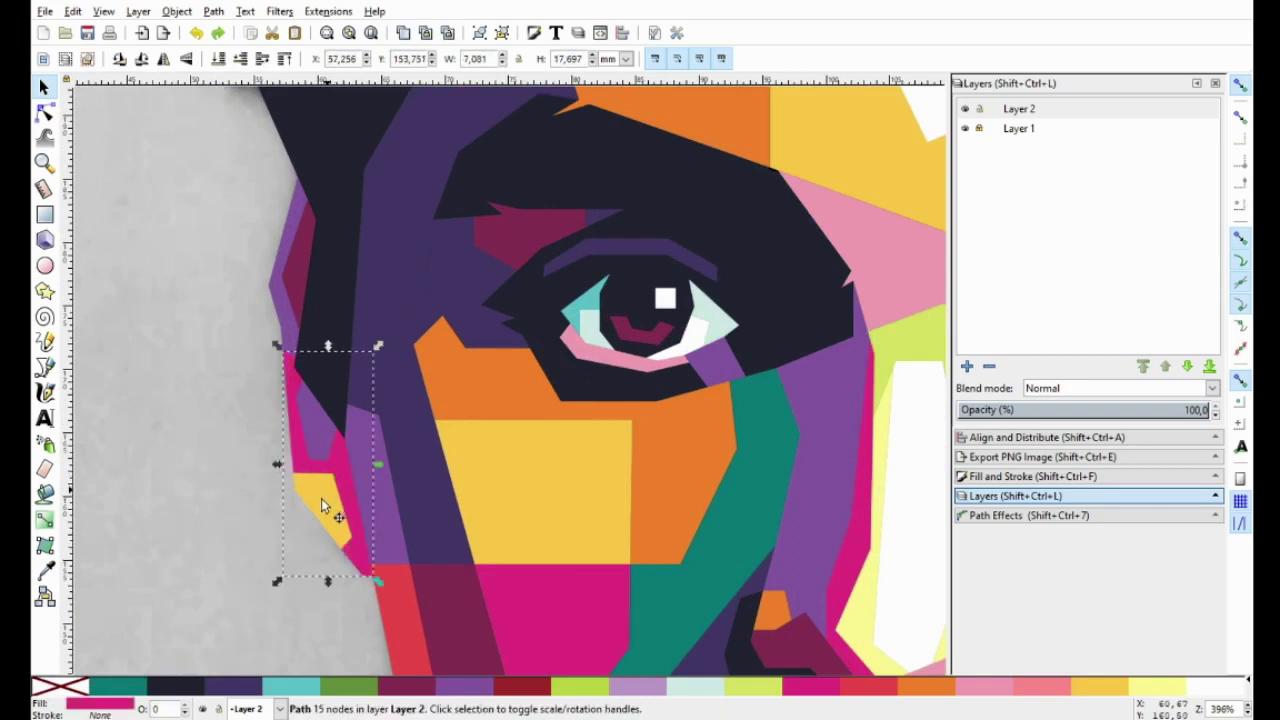
left_click(318, 440)
left_click(128, 690)
key("Escape")
left_click(339, 463)
left_click(637, 686)
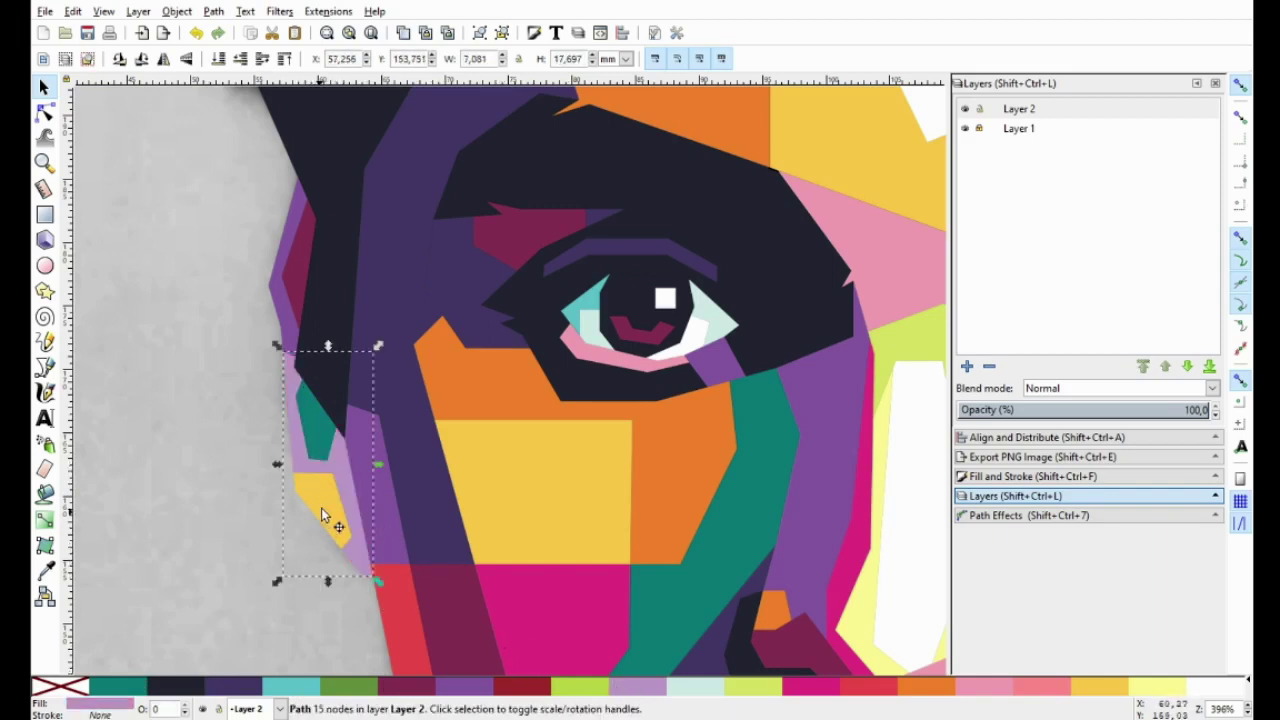
key("ctrl+z")
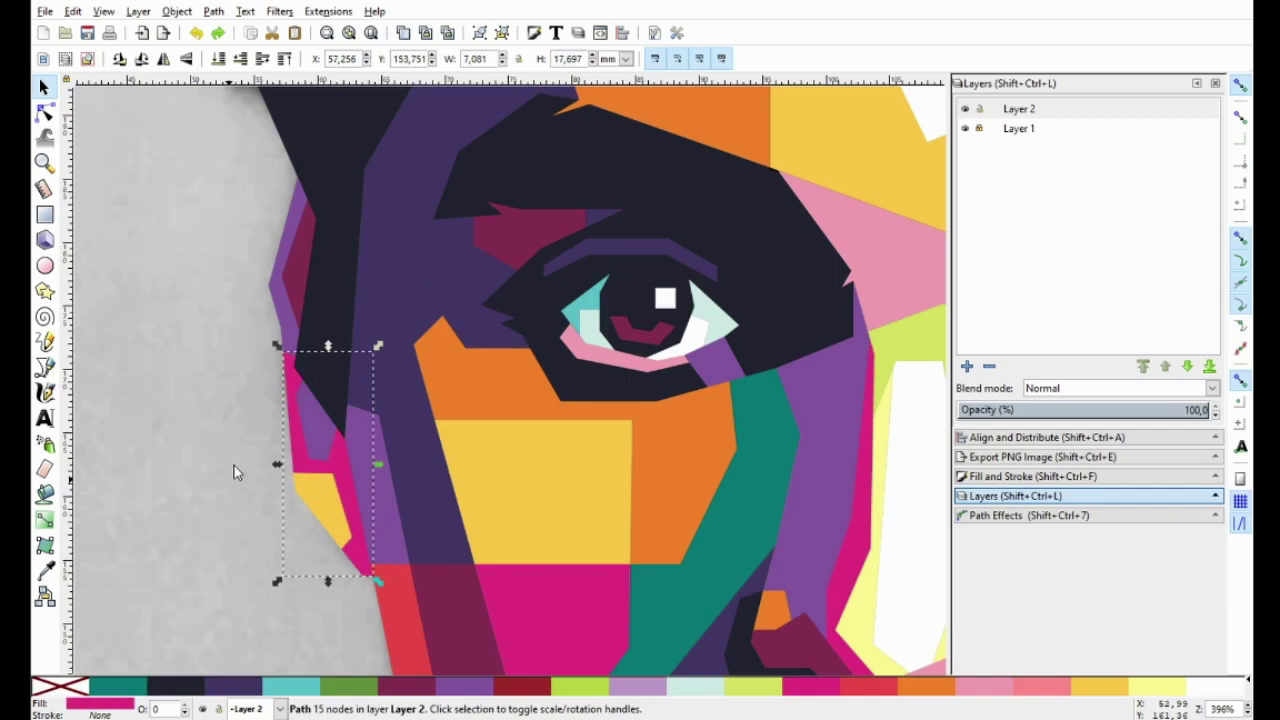
key("Escape")
Outline a narrow closed shape along the hair edge beside the eye
key("5")
scroll(464, 436, "up", 3)
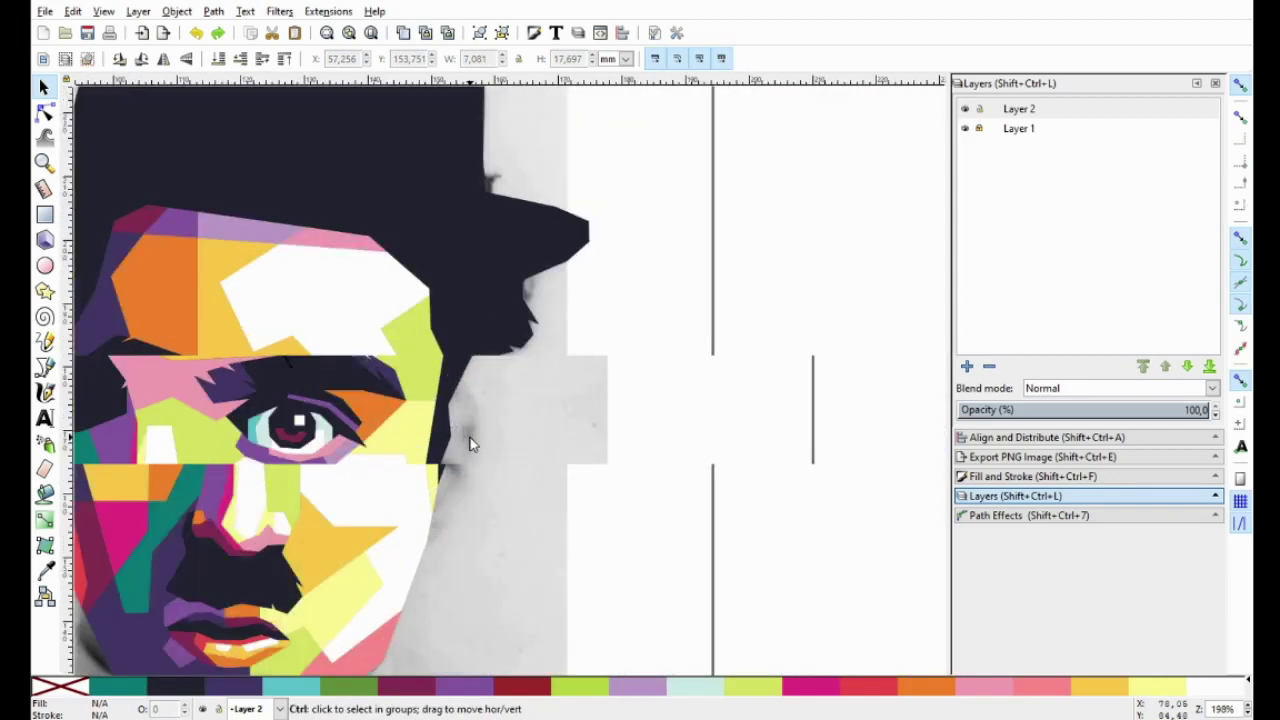
left_click(44, 366)
scroll(465, 397, "up", 1)
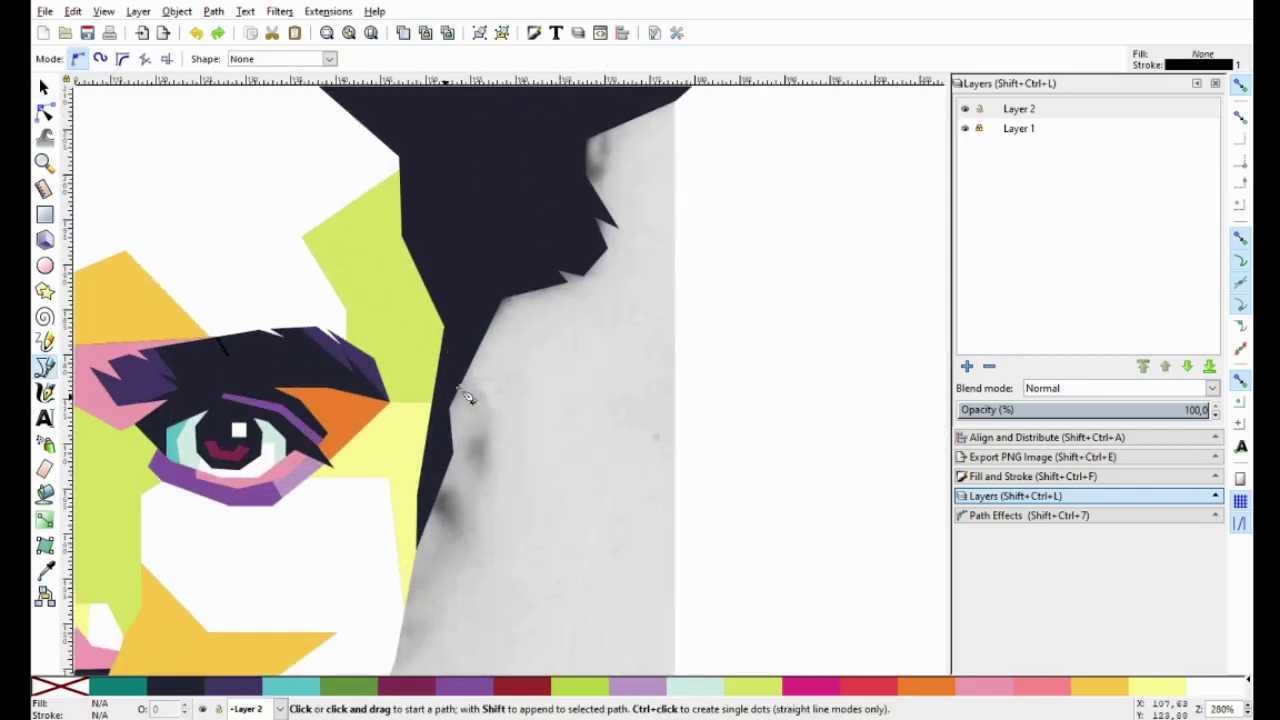
left_click(463, 381)
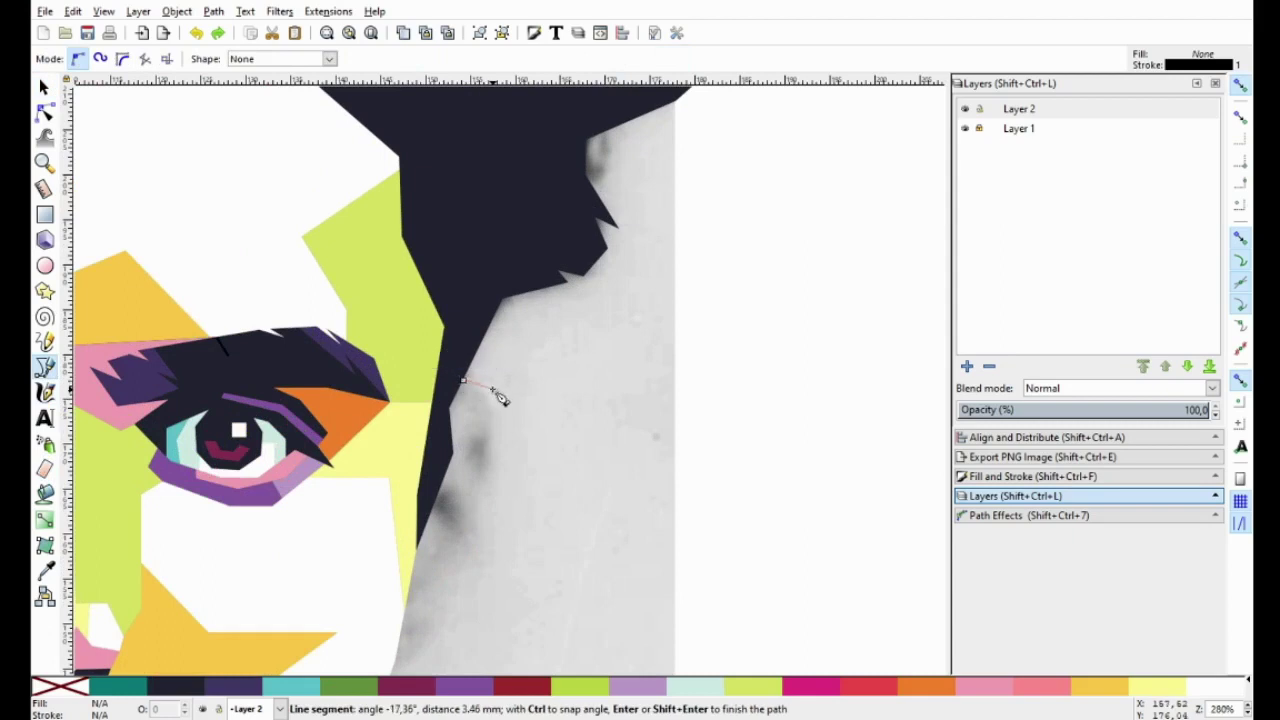
left_click_drag(482, 543, 496, 420)
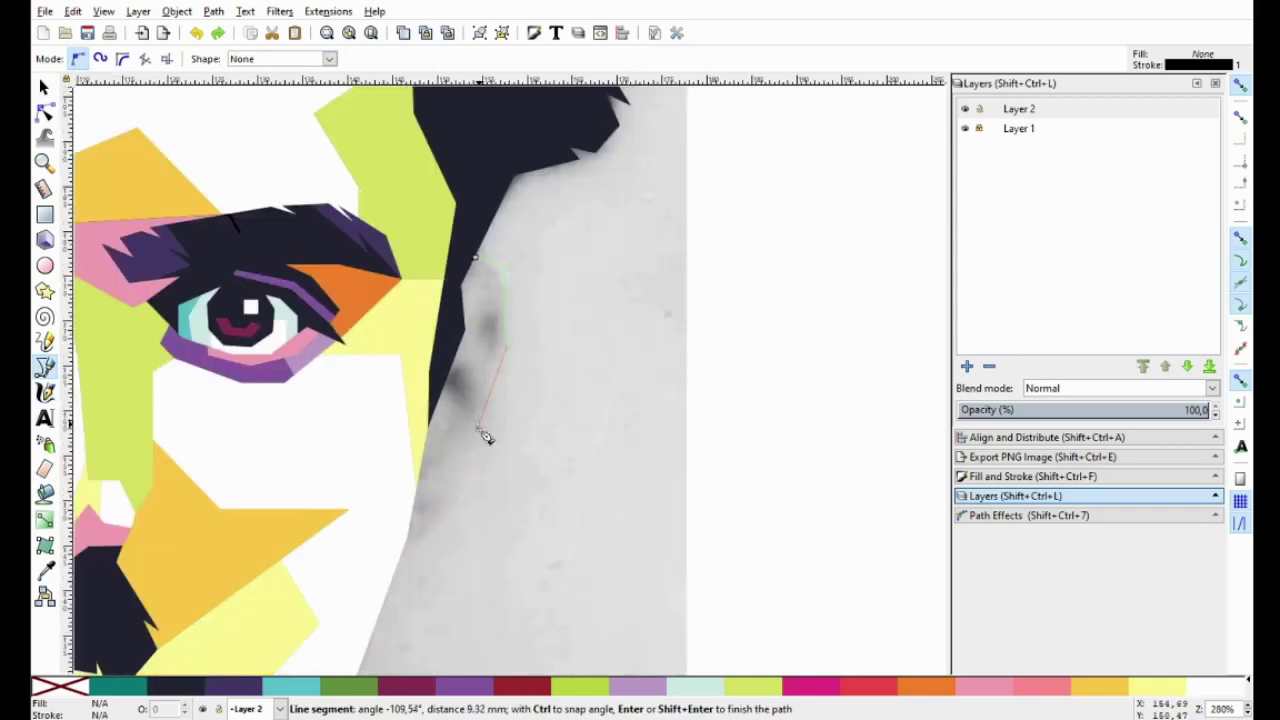
left_click(407, 545)
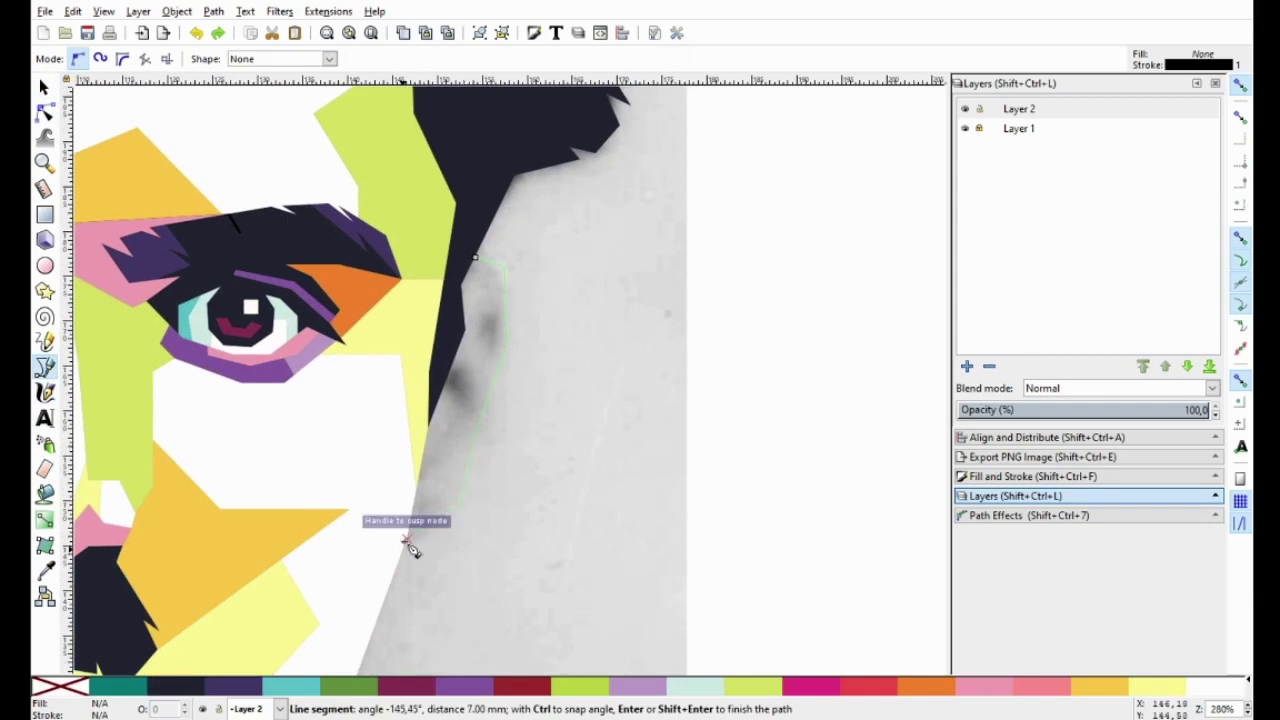
left_click(427, 425)
left_click(462, 330)
left_click(464, 283)
left_click(487, 293)
Start a zigzag polygon crossing the narrow shape, snapping to its edge
scroll(487, 293, "up", 1)
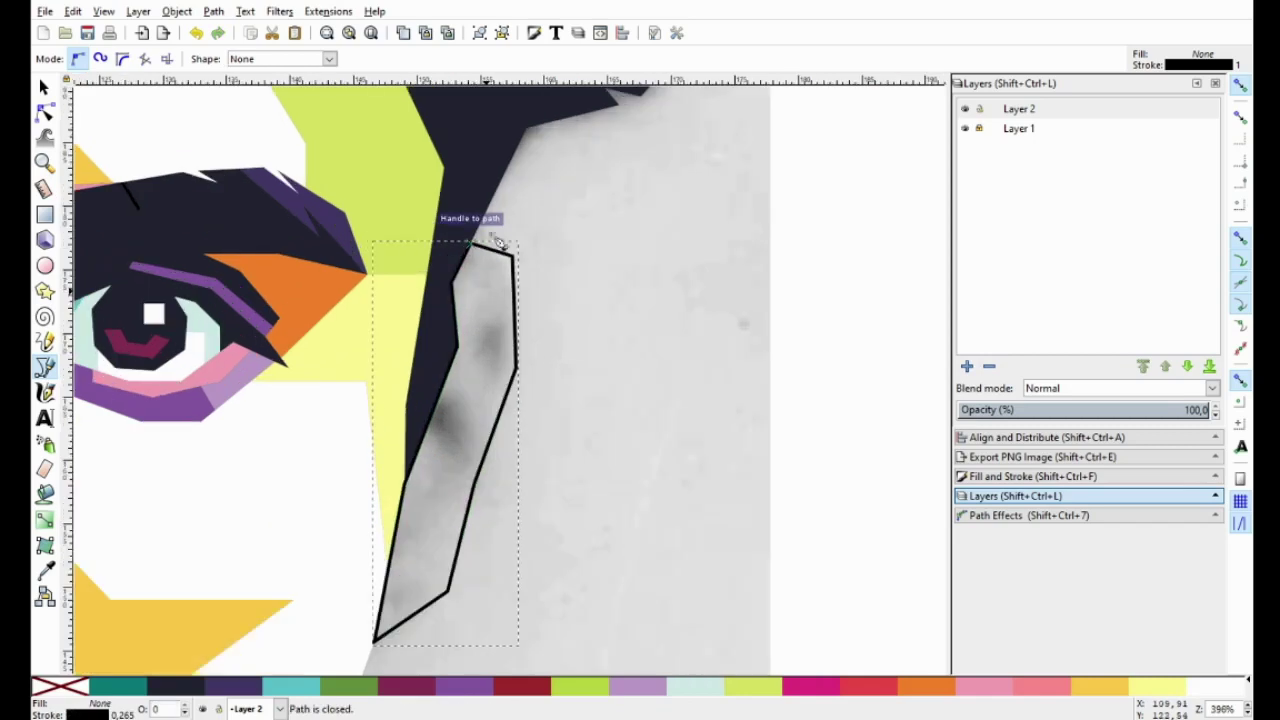
left_click(420, 362)
scroll(489, 318, "up", 2)
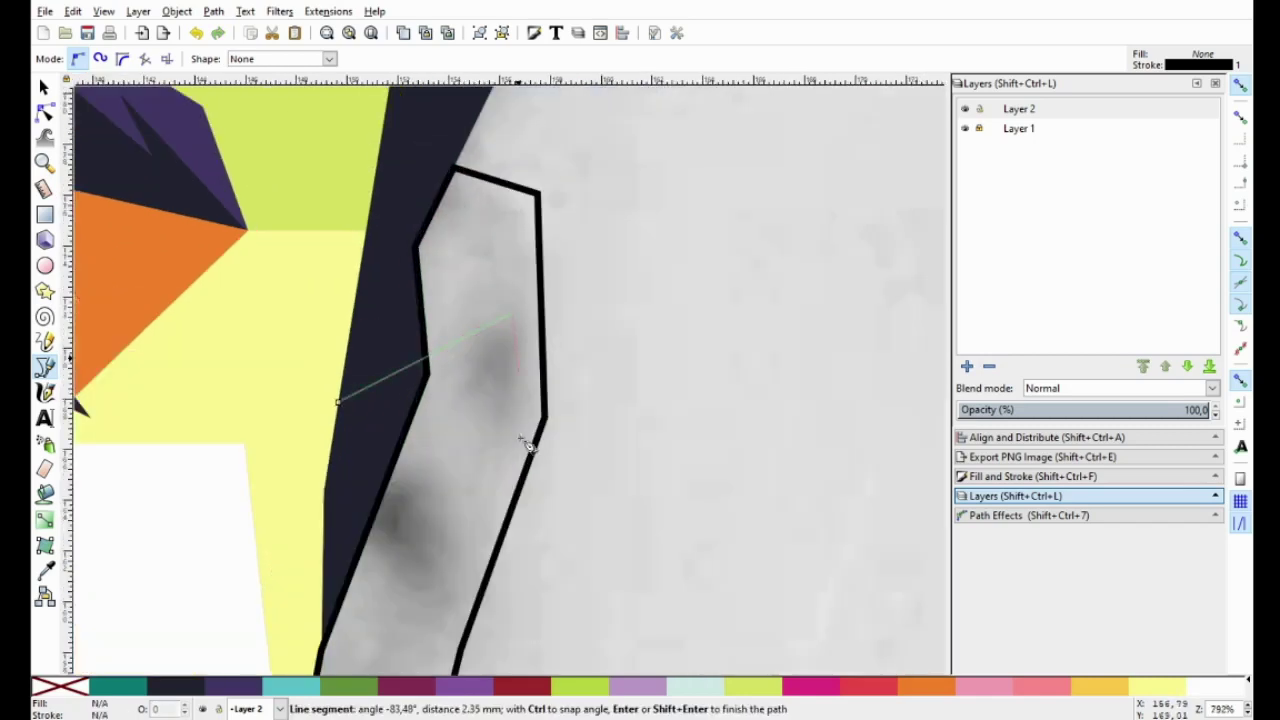
left_click(541, 524)
left_click(389, 446)
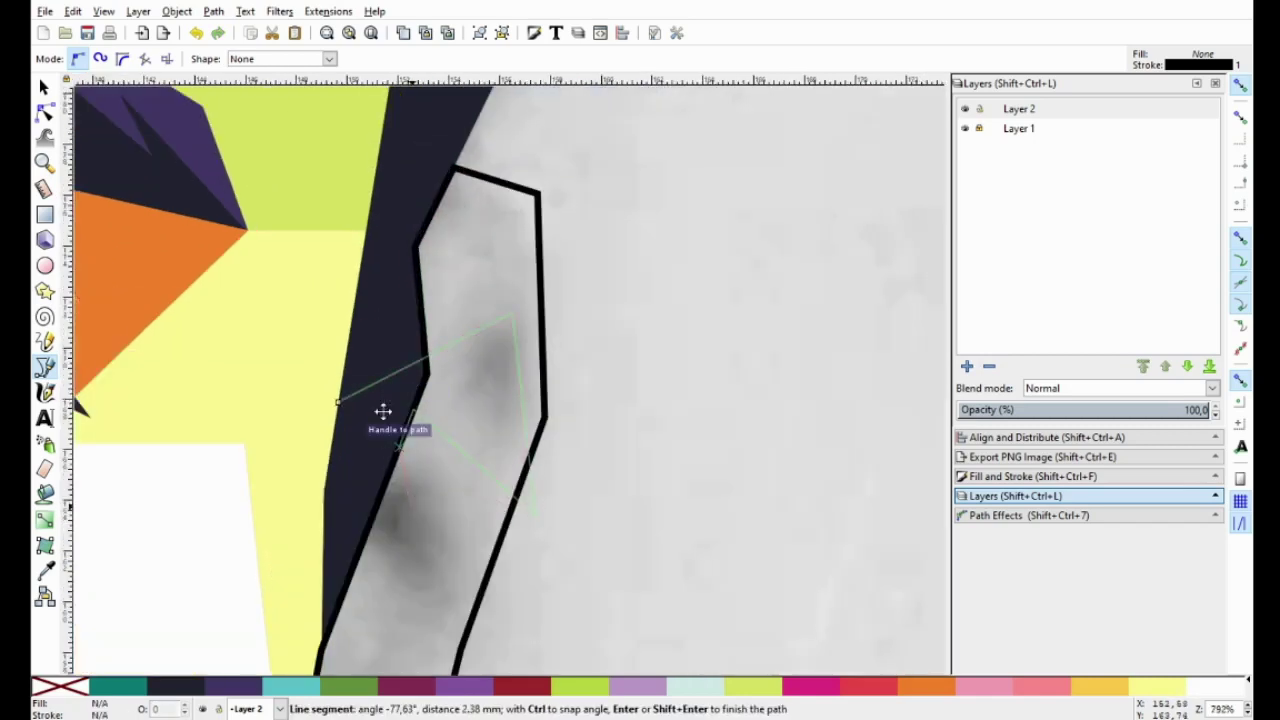
scroll(425, 440, "down", 2)
scroll(386, 486, "down", 1)
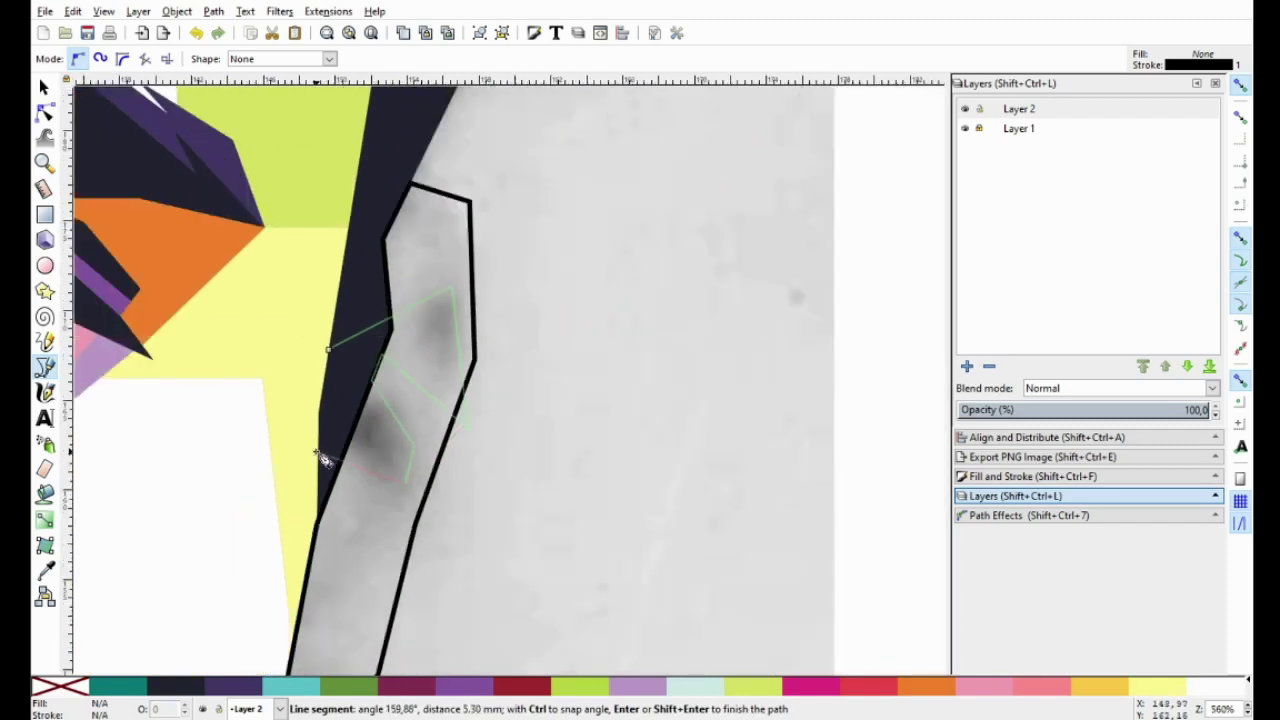
left_click(346, 562)
scroll(300, 530, "down", 3)
scroll(300, 530, "left", 2)
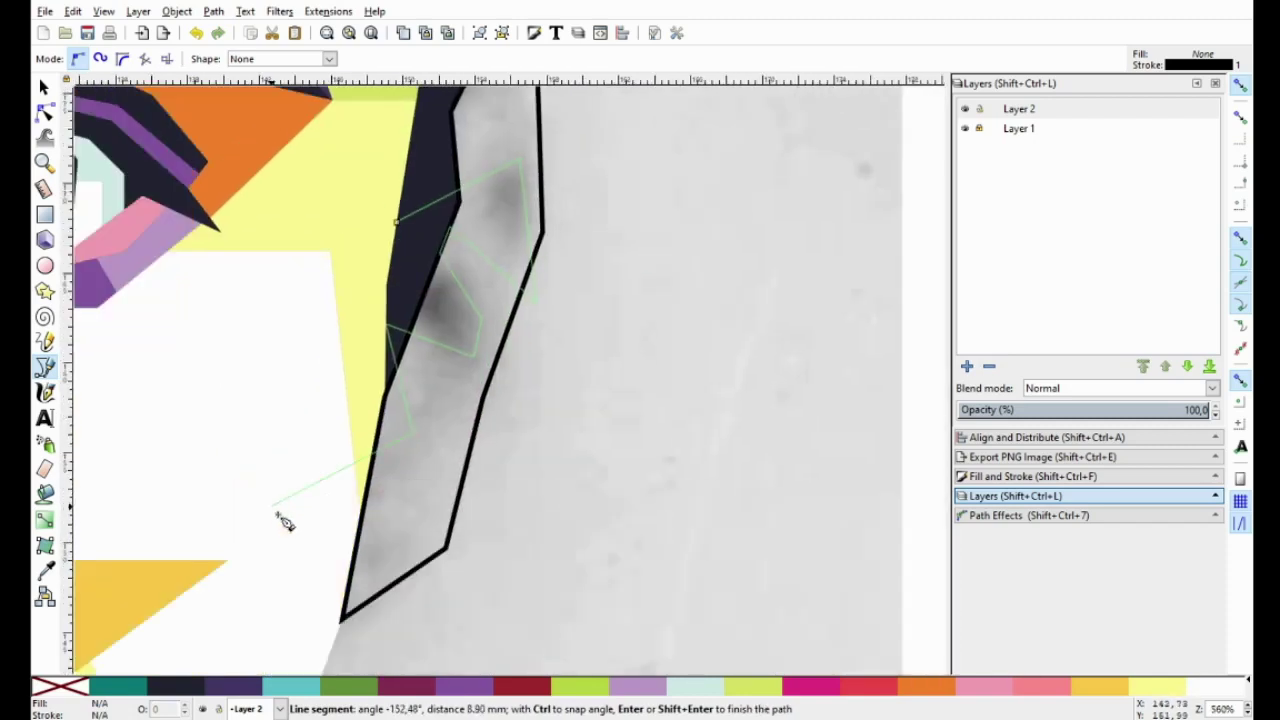
left_click(271, 505)
left_click(242, 415)
Add the crossing polygon's remaining corners below and right of the shape and finish it
left_click(288, 330)
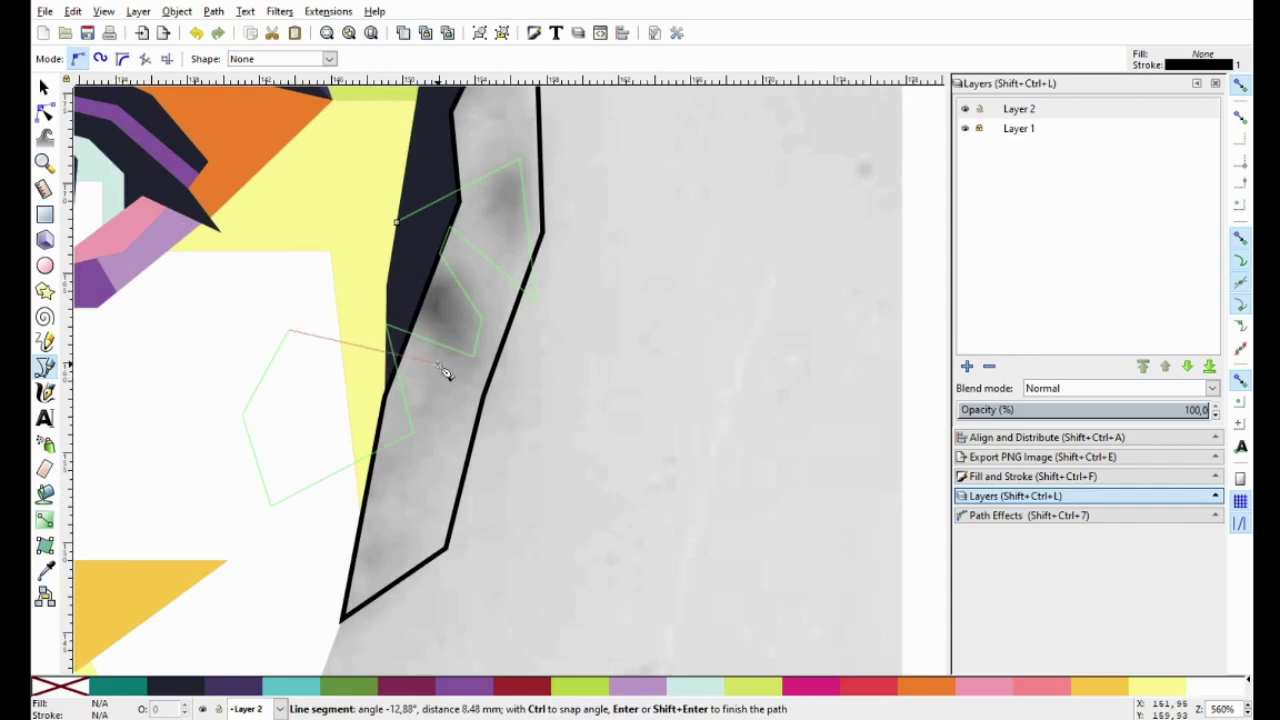
scroll(503, 525, "down", 1)
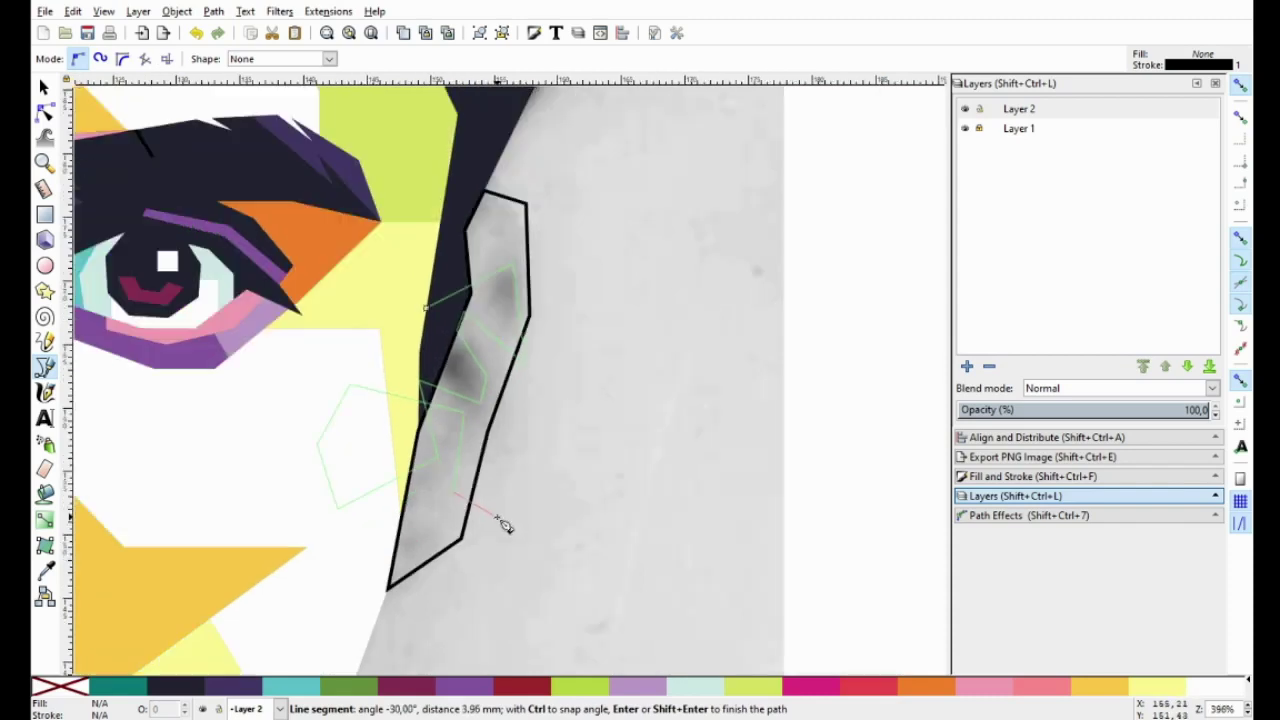
left_click(507, 524)
left_click(399, 540)
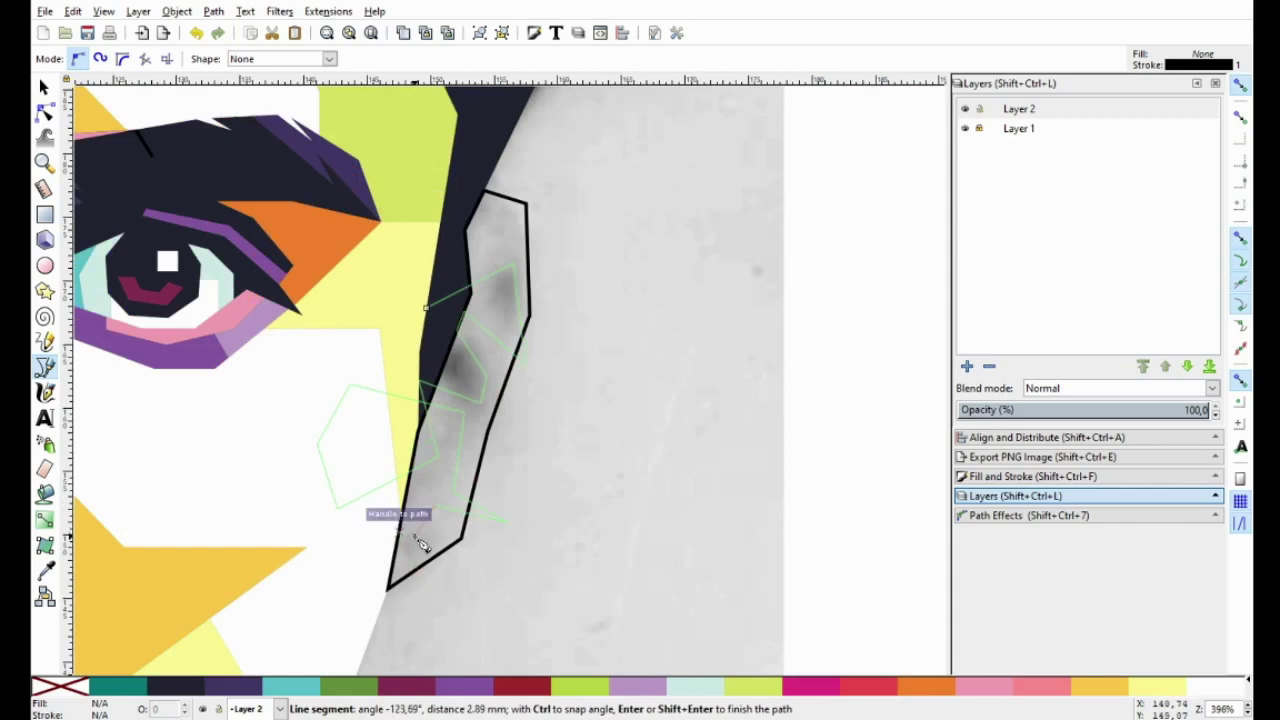
scroll(423, 537, "down", 5)
scroll(497, 586, "up", 5)
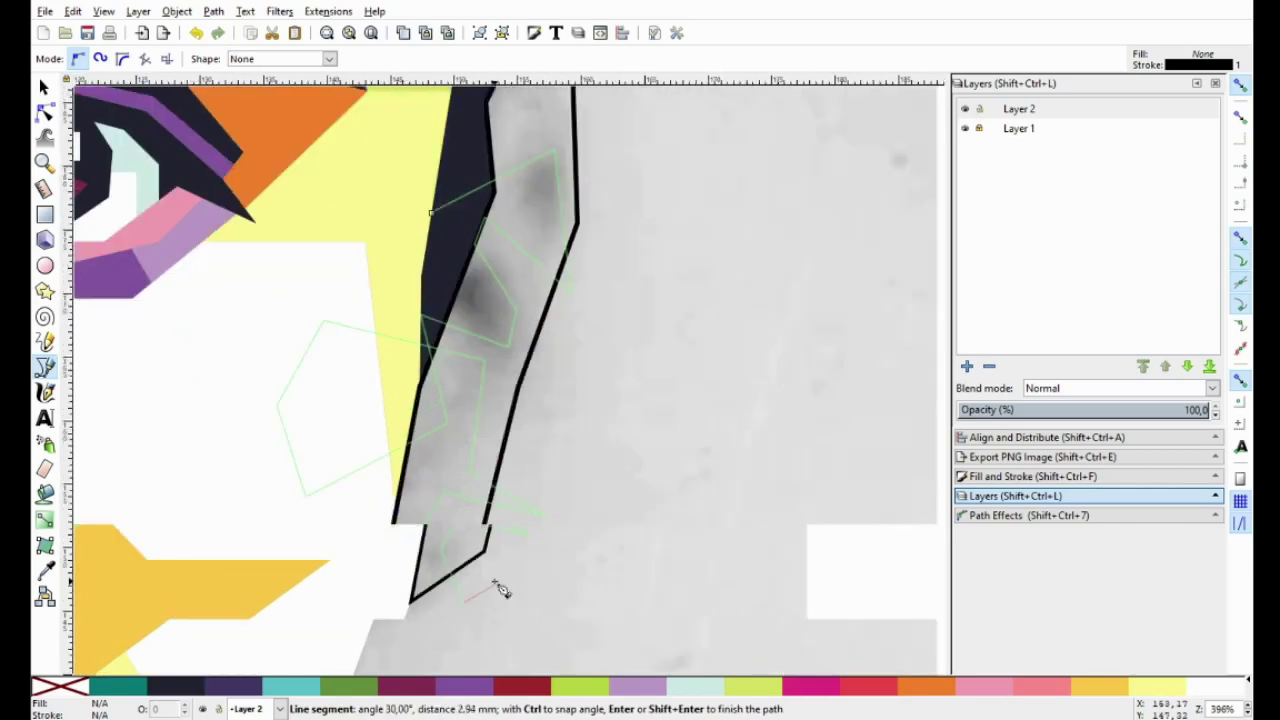
left_click(614, 545)
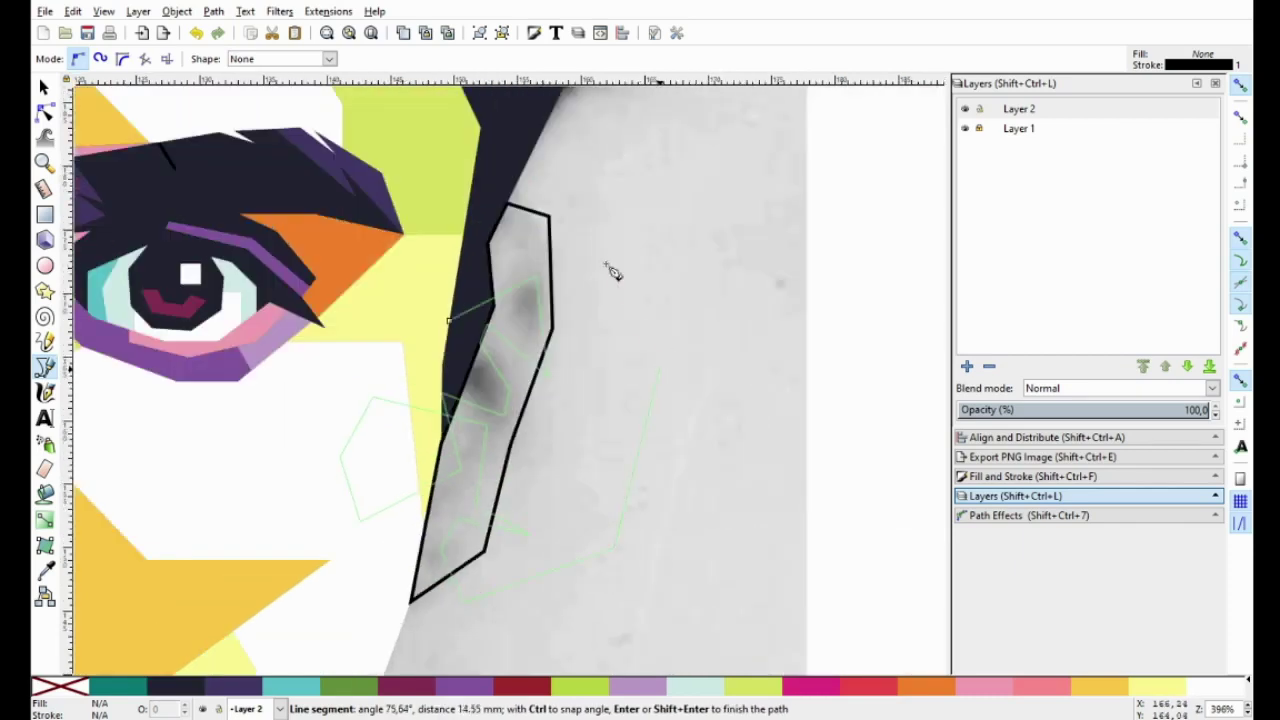
left_click(514, 247)
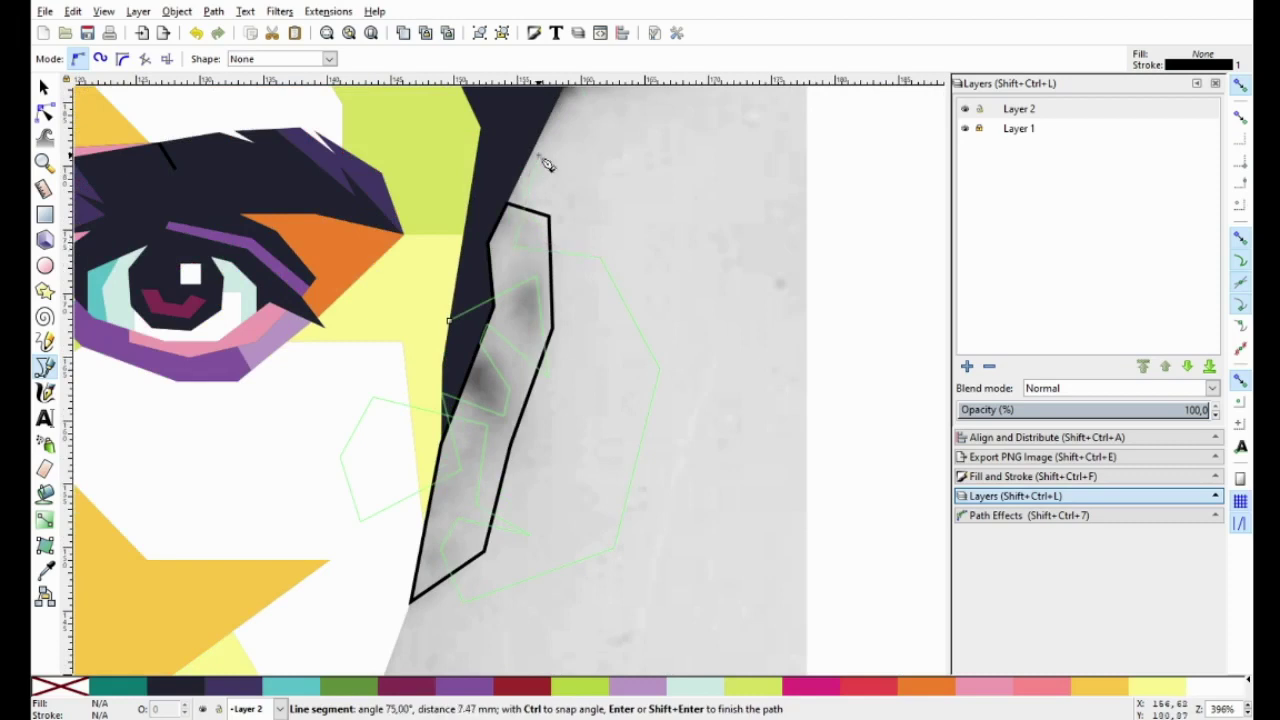
double_click(539, 157)
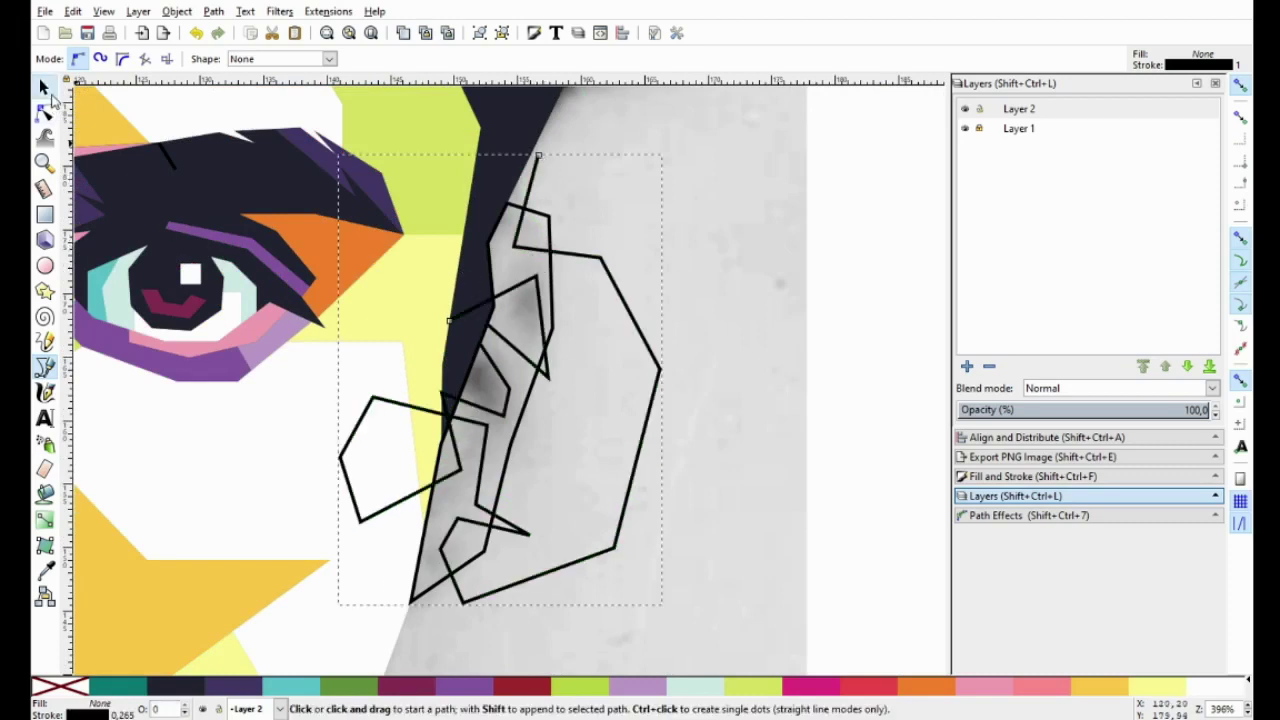
left_click(44, 87)
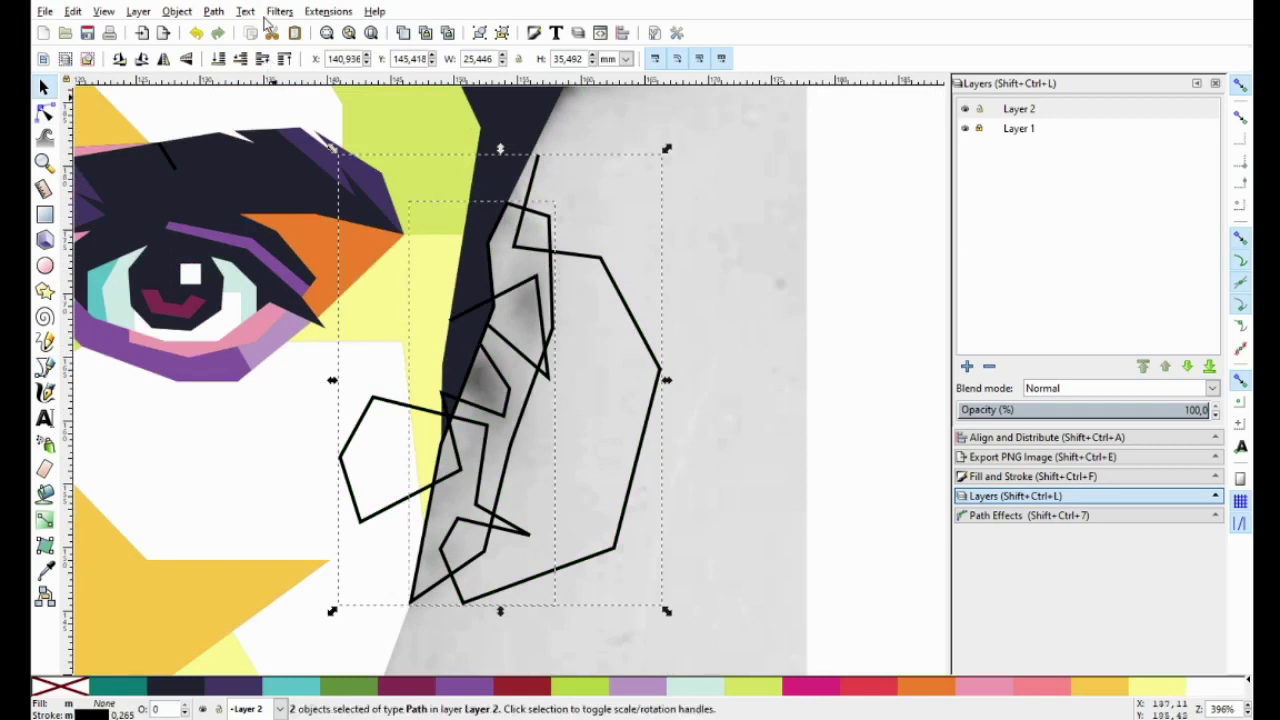
Divide the overlapping strip outlines into separate pieces and fill them purple
left_click(218, 12)
left_click(290, 184)
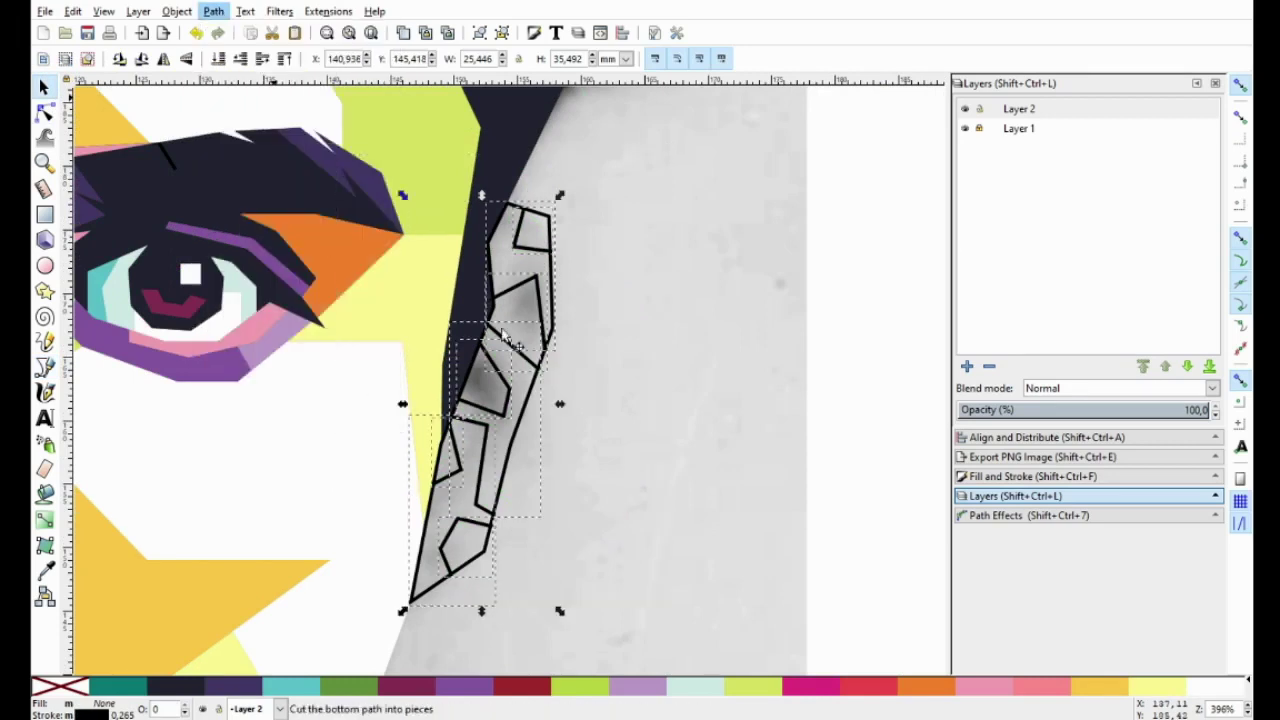
left_click(512, 688)
left_click(531, 591)
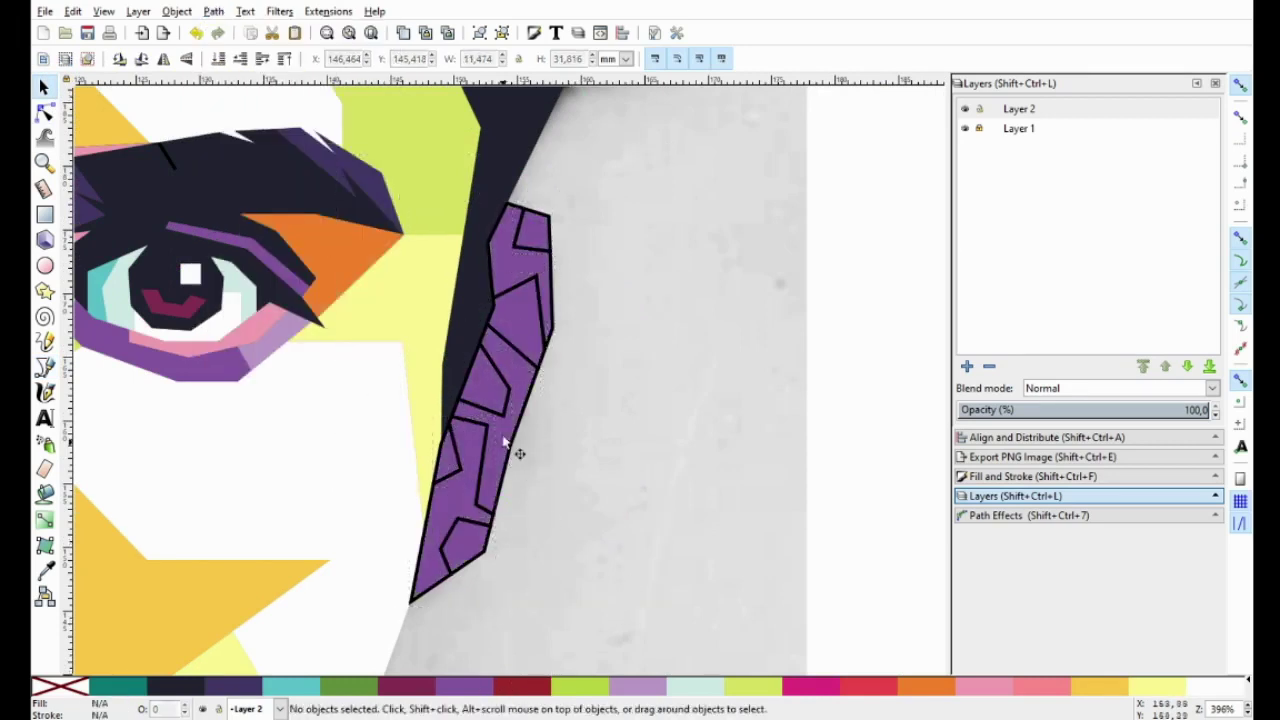
Colour the middle strip piece yellow, the lower-left piece lime and the small bottom piece white
left_click(495, 385)
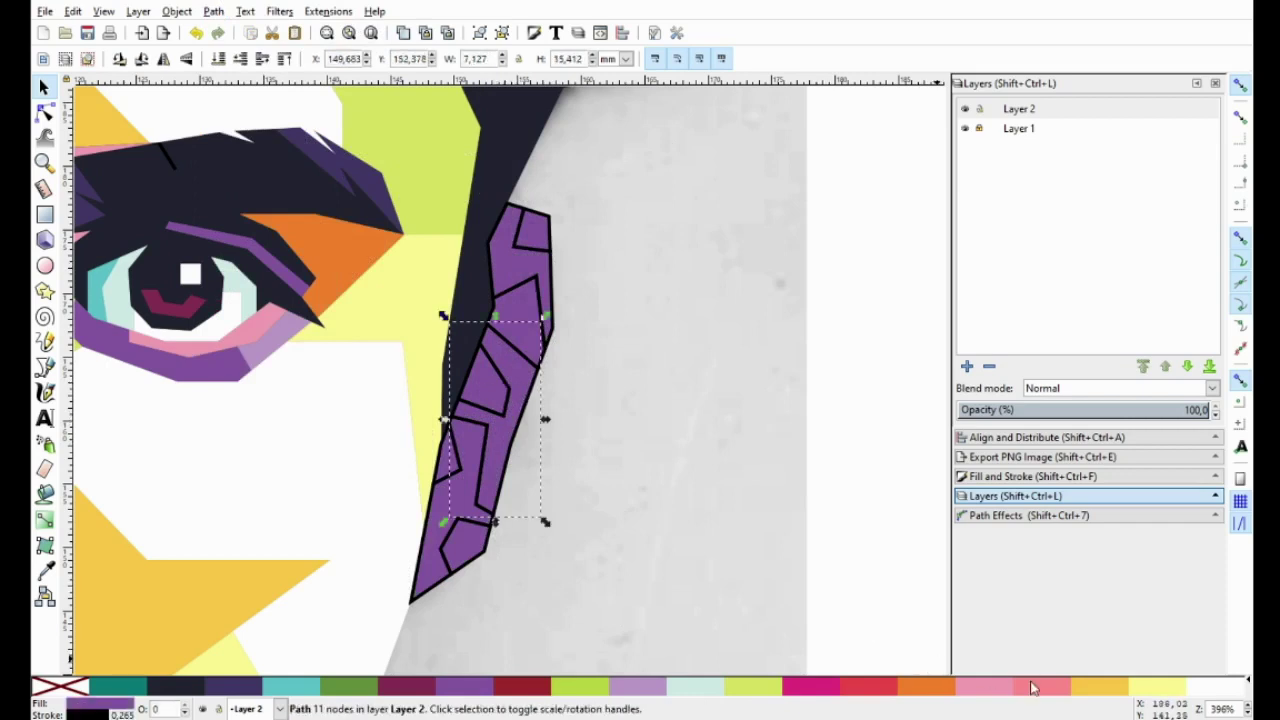
left_click(1108, 686)
left_click(465, 505)
left_click(1158, 688)
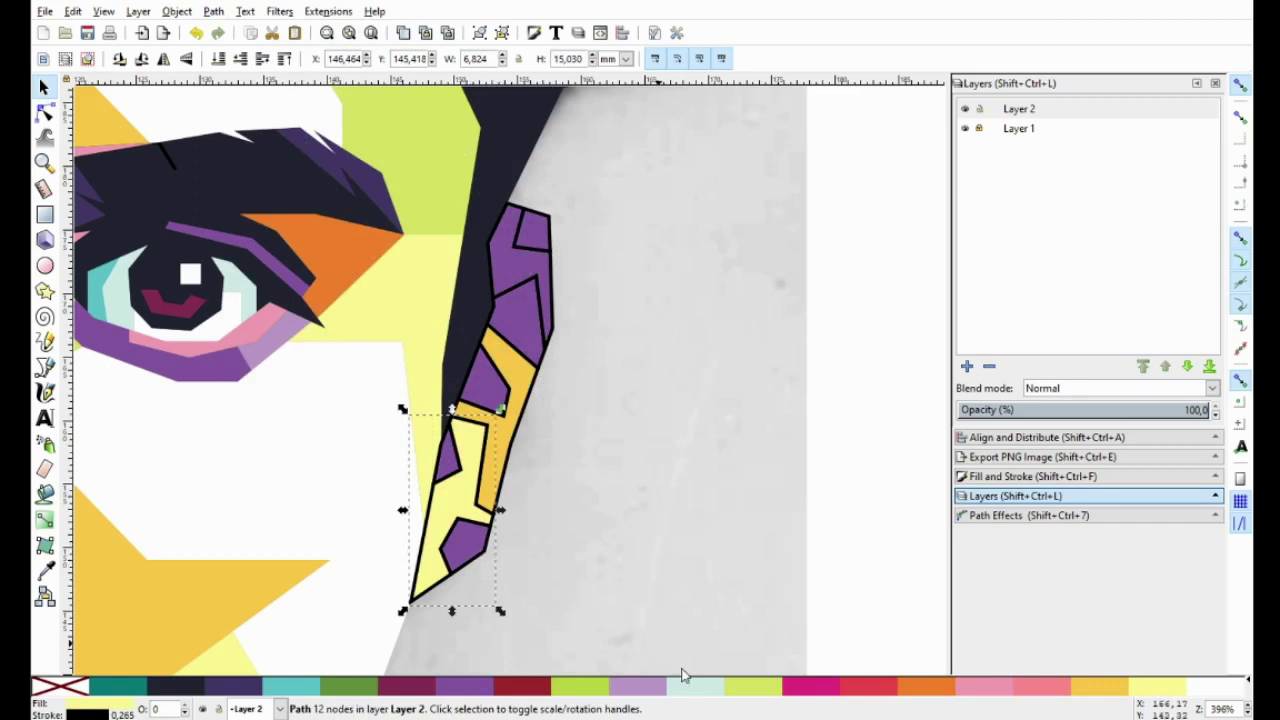
left_click(749, 688)
left_click(495, 548)
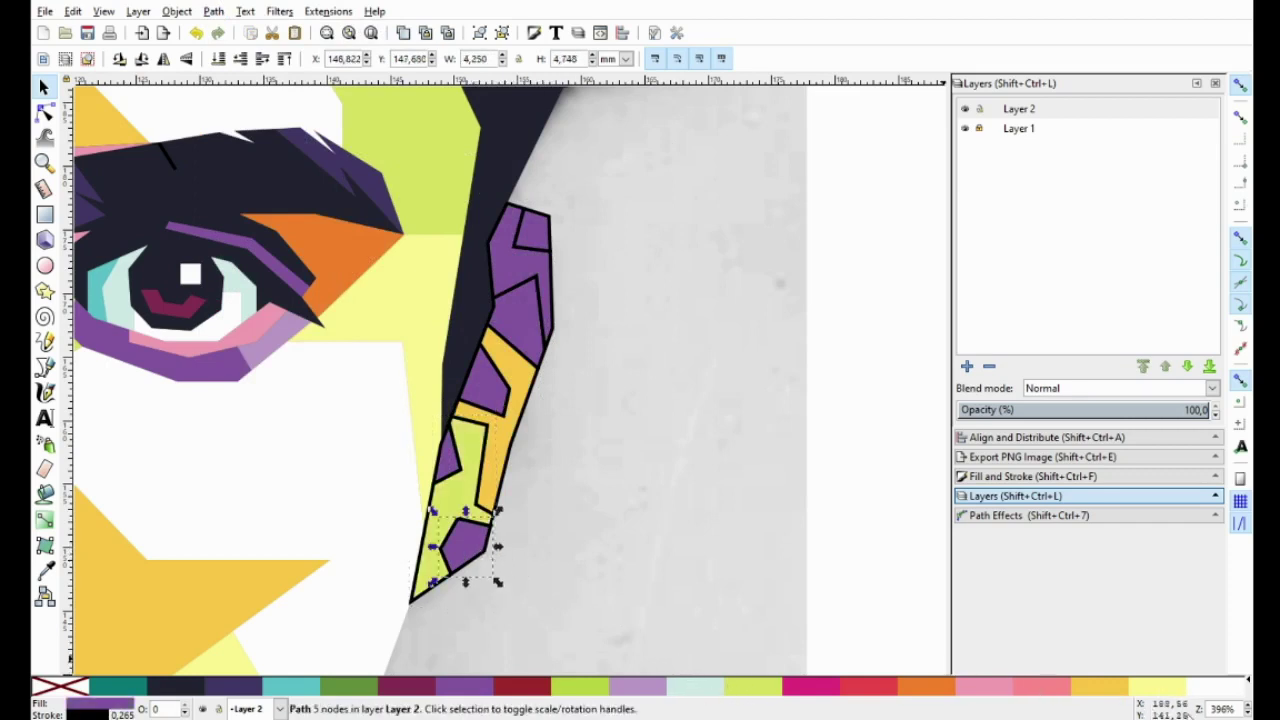
left_click(1158, 688)
left_click(1215, 686)
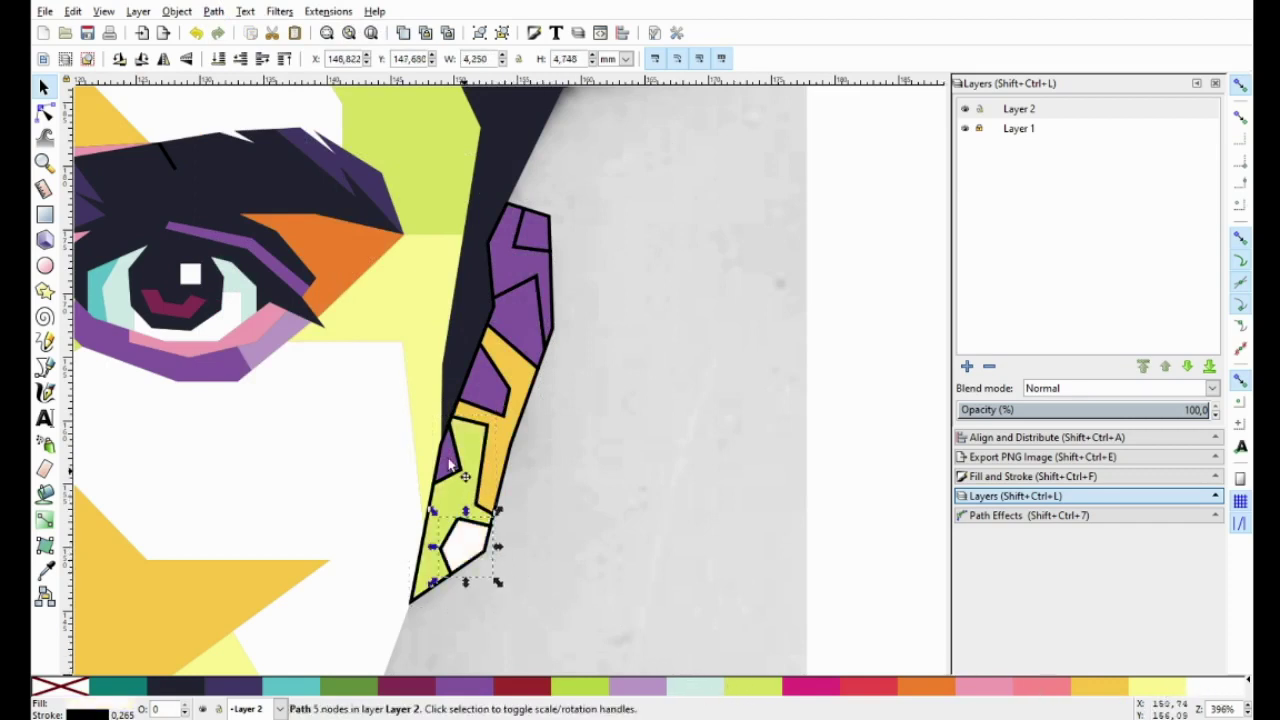
Fill the upper strip pieces orange, magenta, salmon pink and yellow, working upward
left_click(450, 465)
left_click(925, 686)
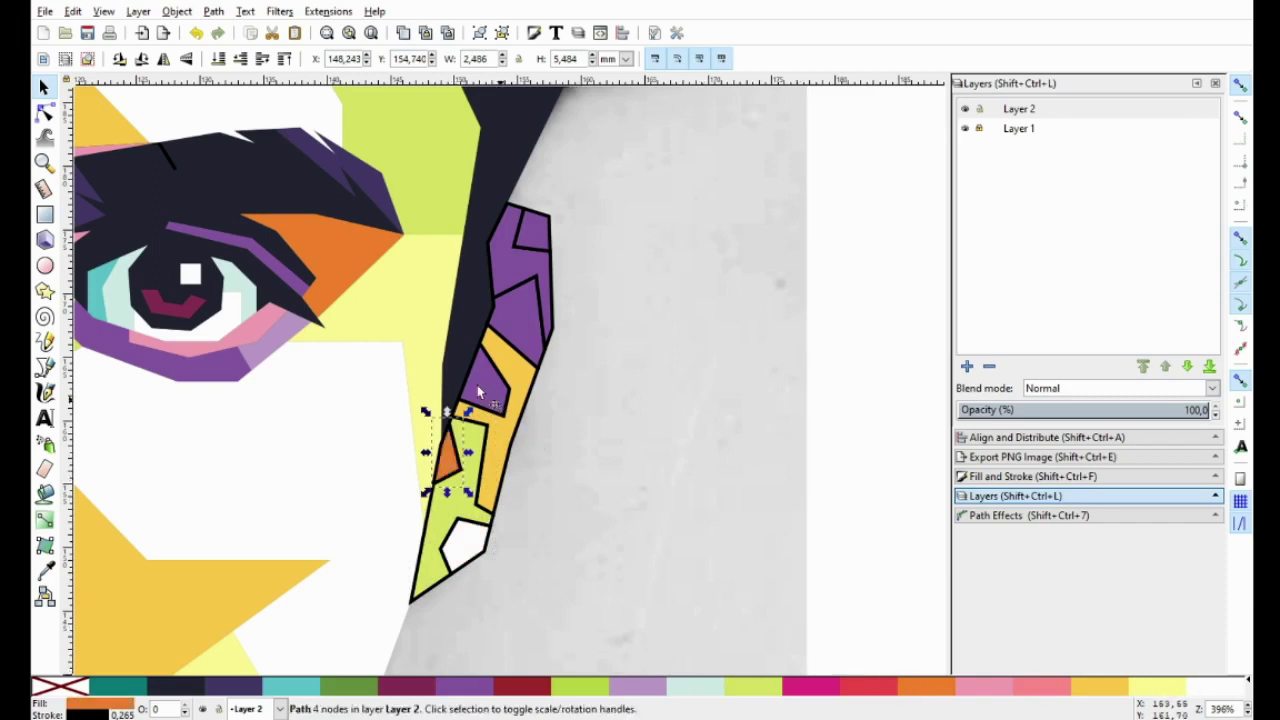
left_click(478, 392)
left_click(815, 688)
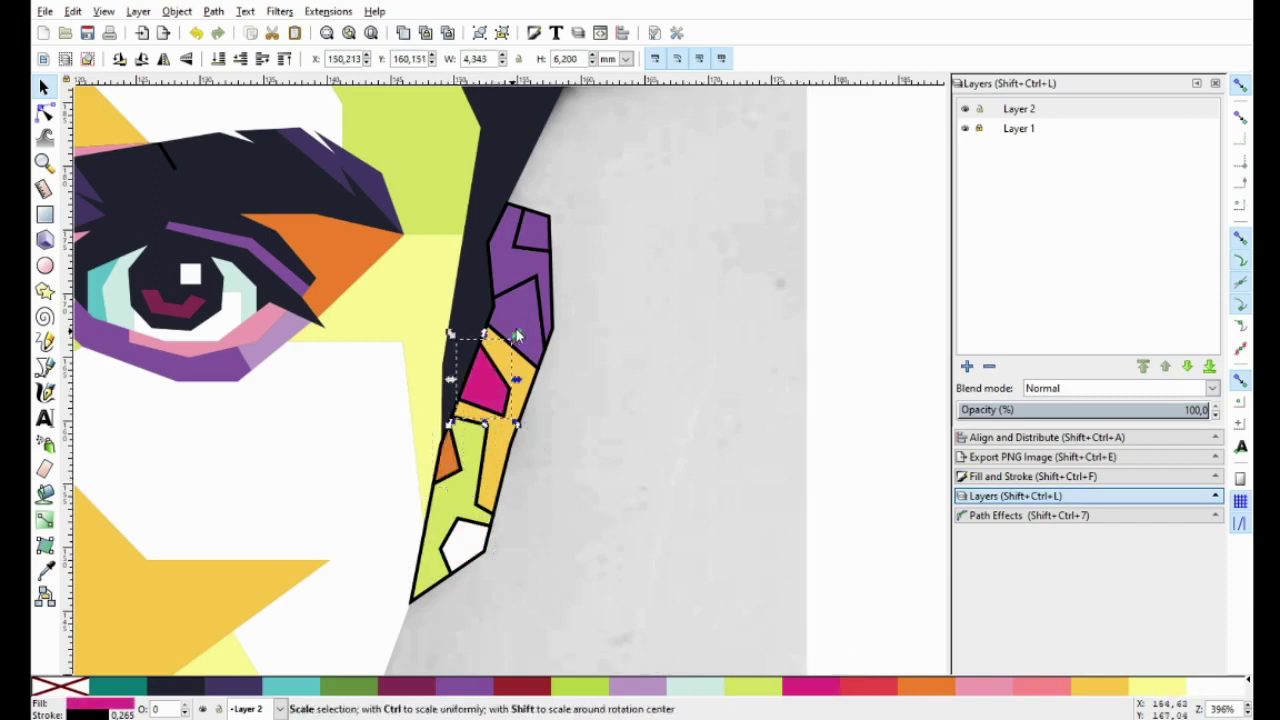
left_click(517, 333)
left_click(517, 266)
left_click(1020, 692)
left_click(523, 228)
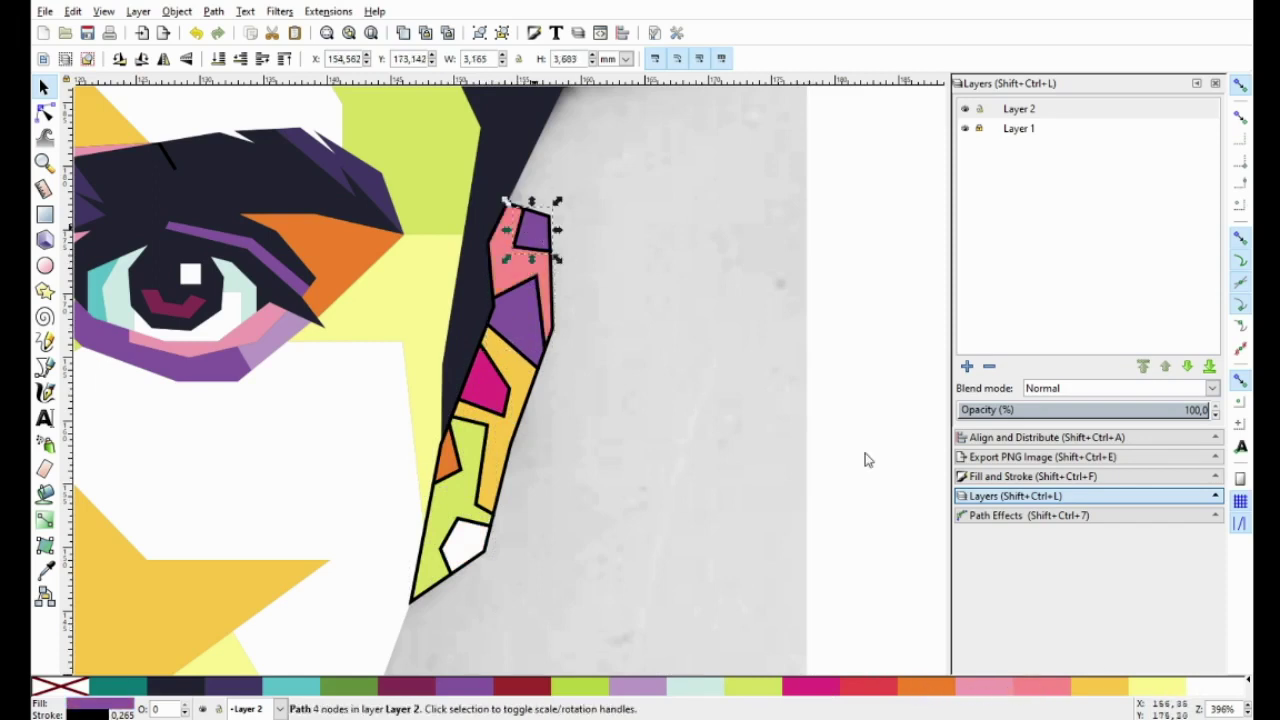
left_click(1112, 692)
left_click(736, 490)
Remove the black outlines from all the strip pieces
scroll(736, 487, "down", 1, "ctrl")
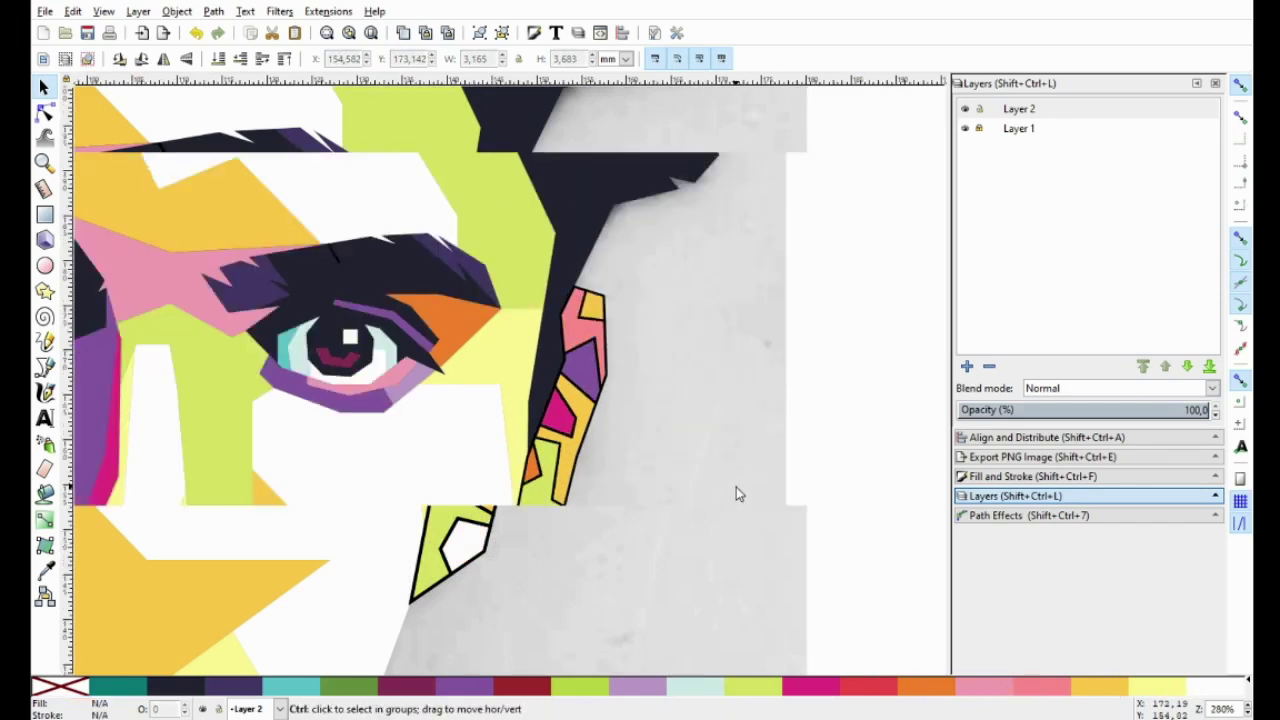
left_click_drag(800, 610, 456, 232)
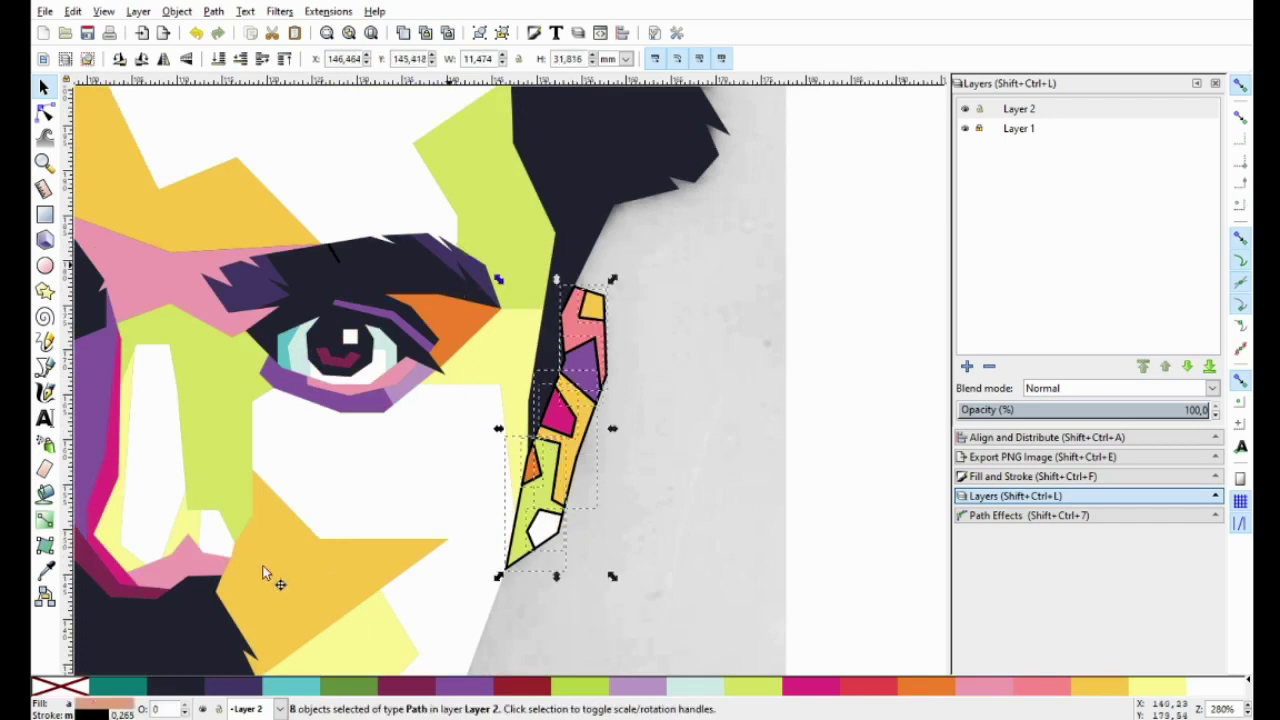
right_click(82, 686)
key("Escape")
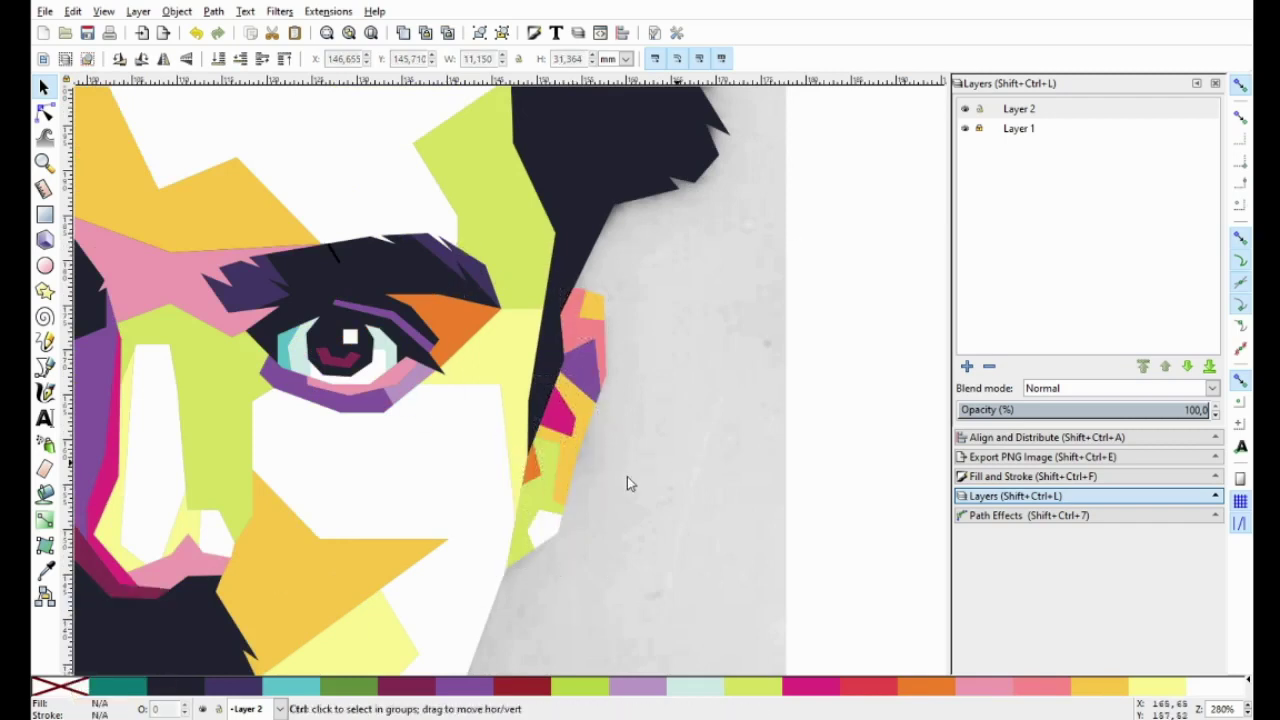
scroll(554, 510, "up", 1, "ctrl")
Recolour the small orange piece olive green and the pink piece by the hair light purple
left_click(533, 455)
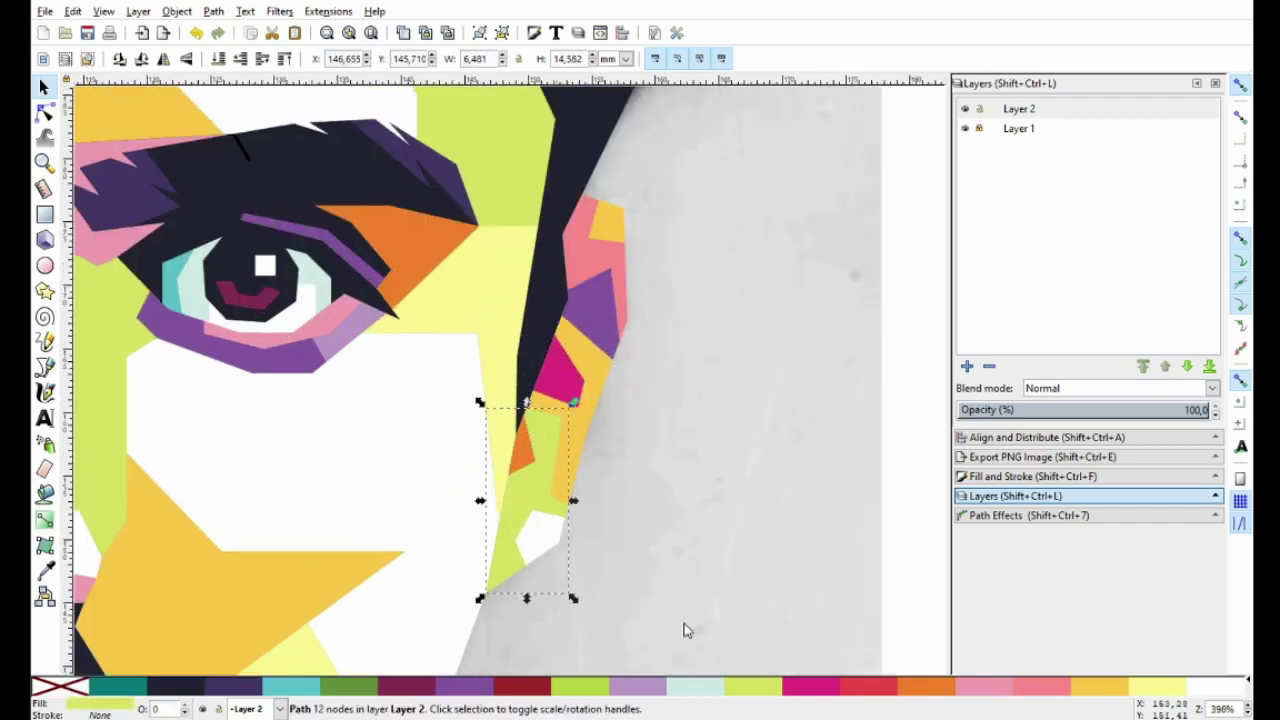
left_click(520, 463)
left_click(352, 685)
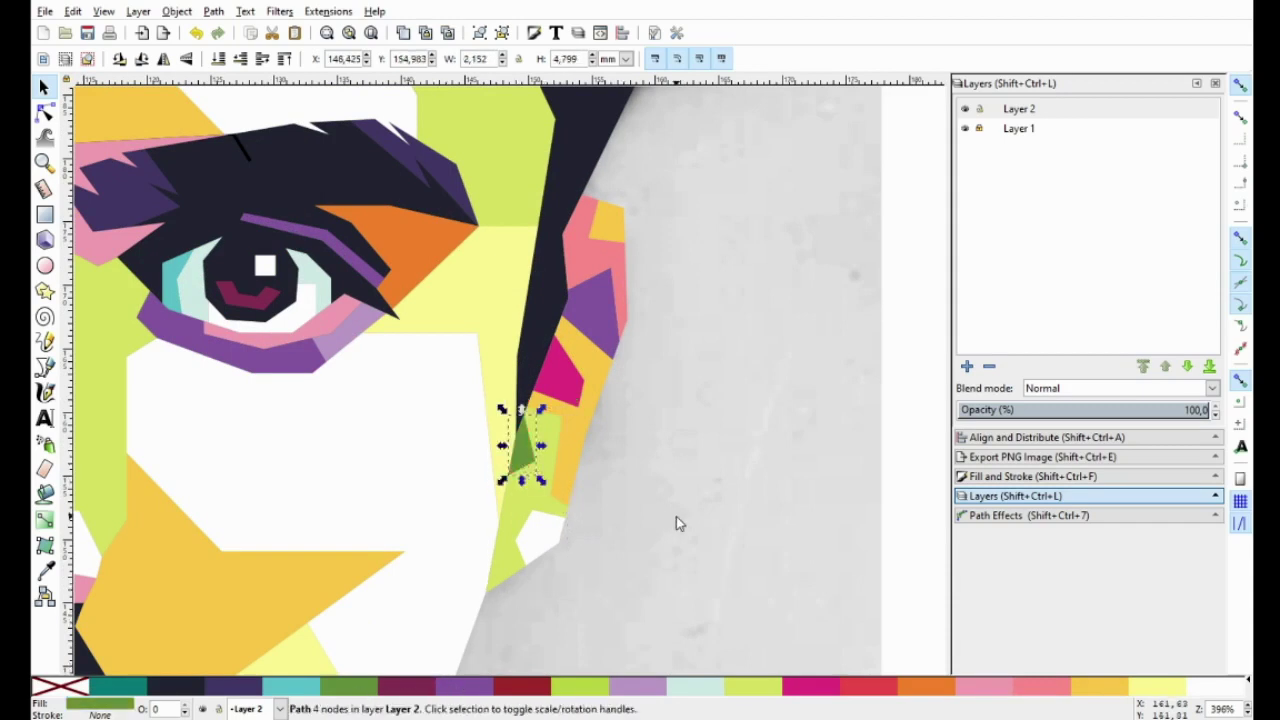
left_click(676, 516)
left_click(589, 252)
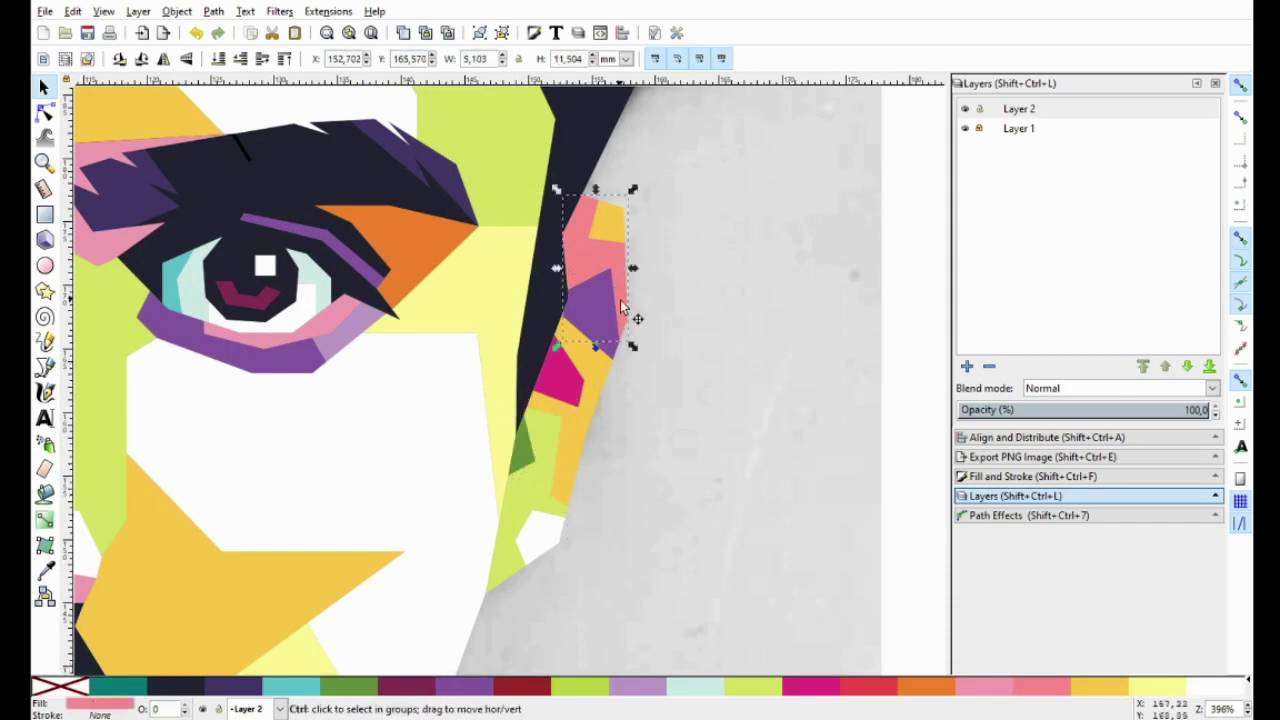
scroll(600, 290, "down", 1, "ctrl")
left_click(637, 685)
left_click(671, 486)
Hide the reference photo layer
scroll(596, 345, "down", 4, "ctrl")
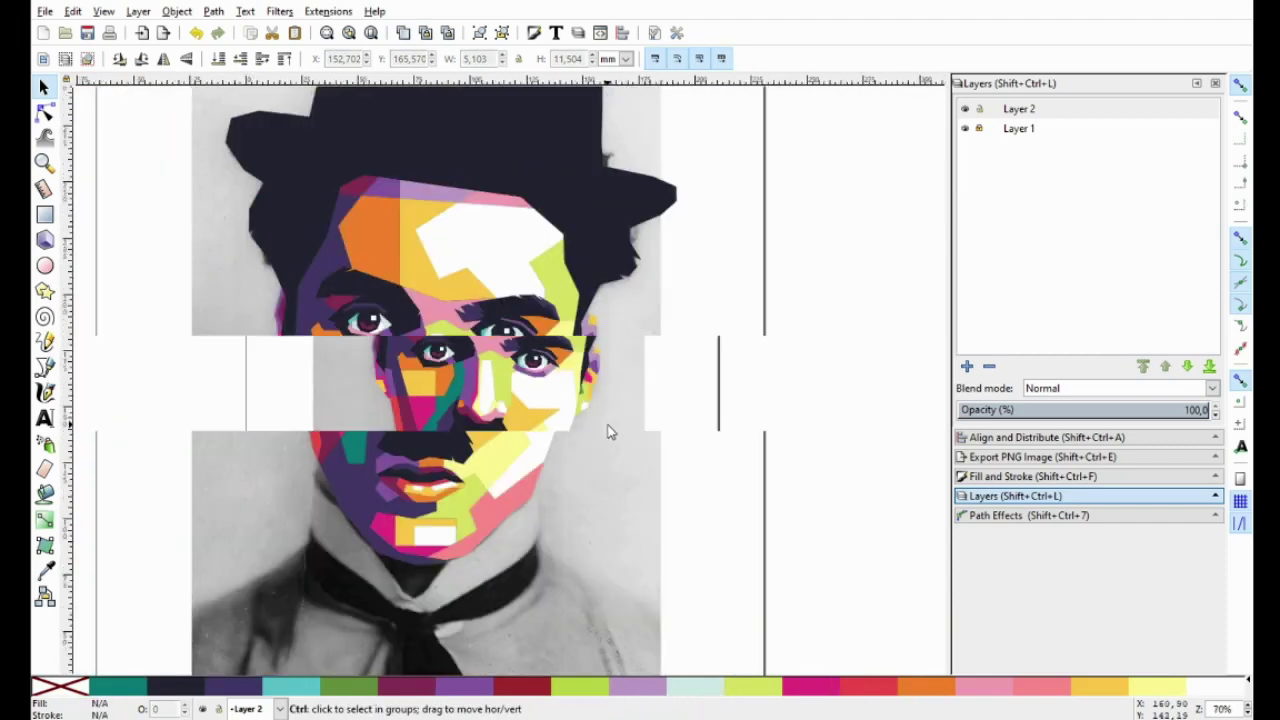
left_click(966, 130)
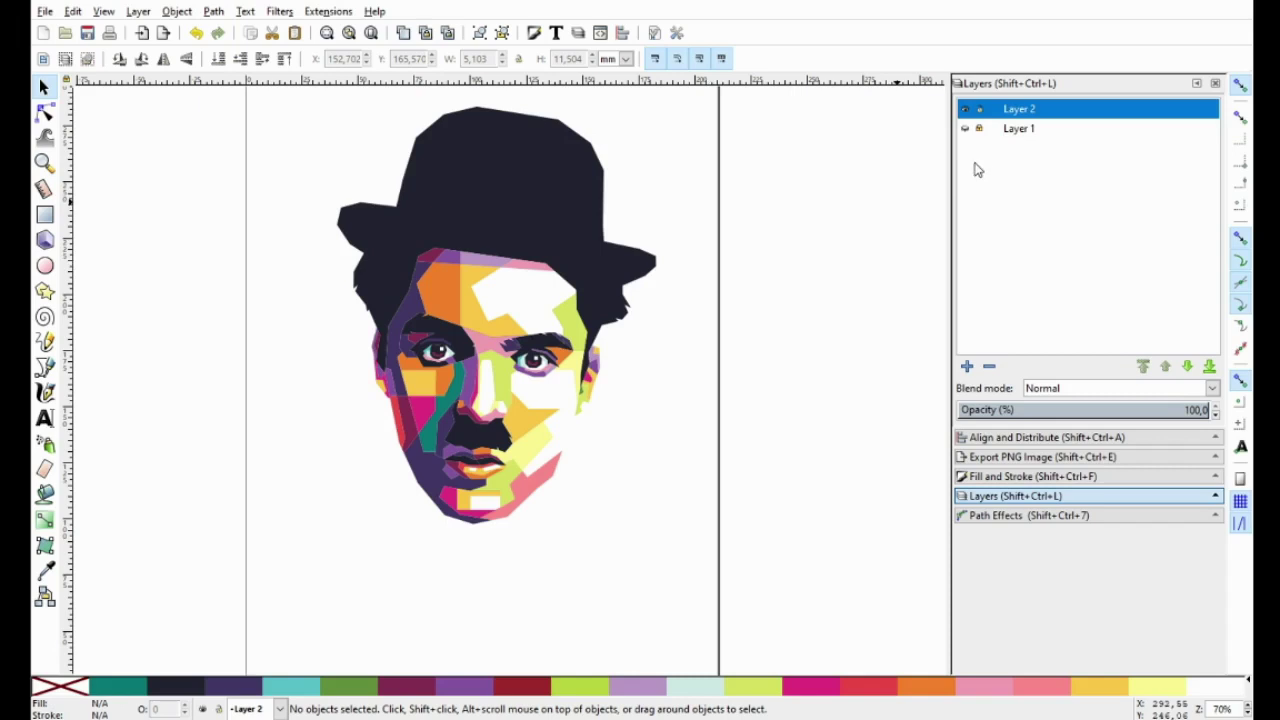
scroll(646, 357, "up", 3, "ctrl")
scroll(545, 342, "up", 3, "ctrl")
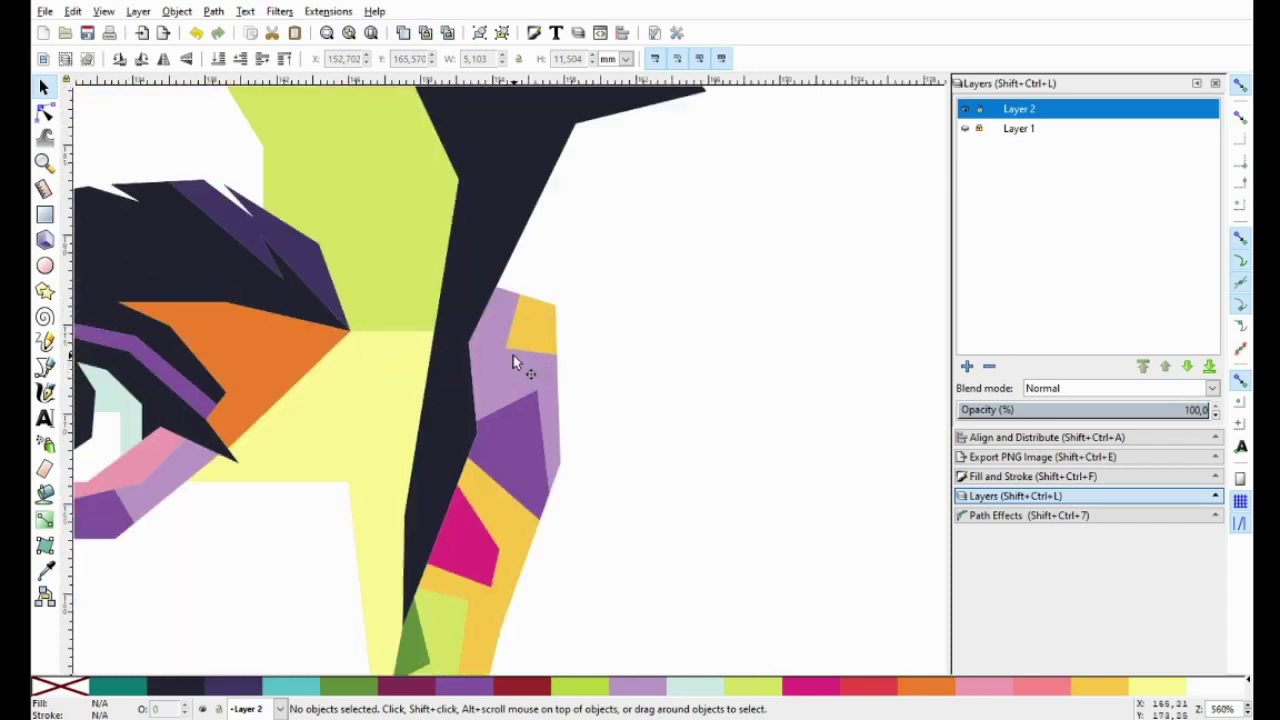
Fill the light-purple piece by the hair yellow and the strip's top piece light yellow
left_click(494, 362)
left_click(1110, 688)
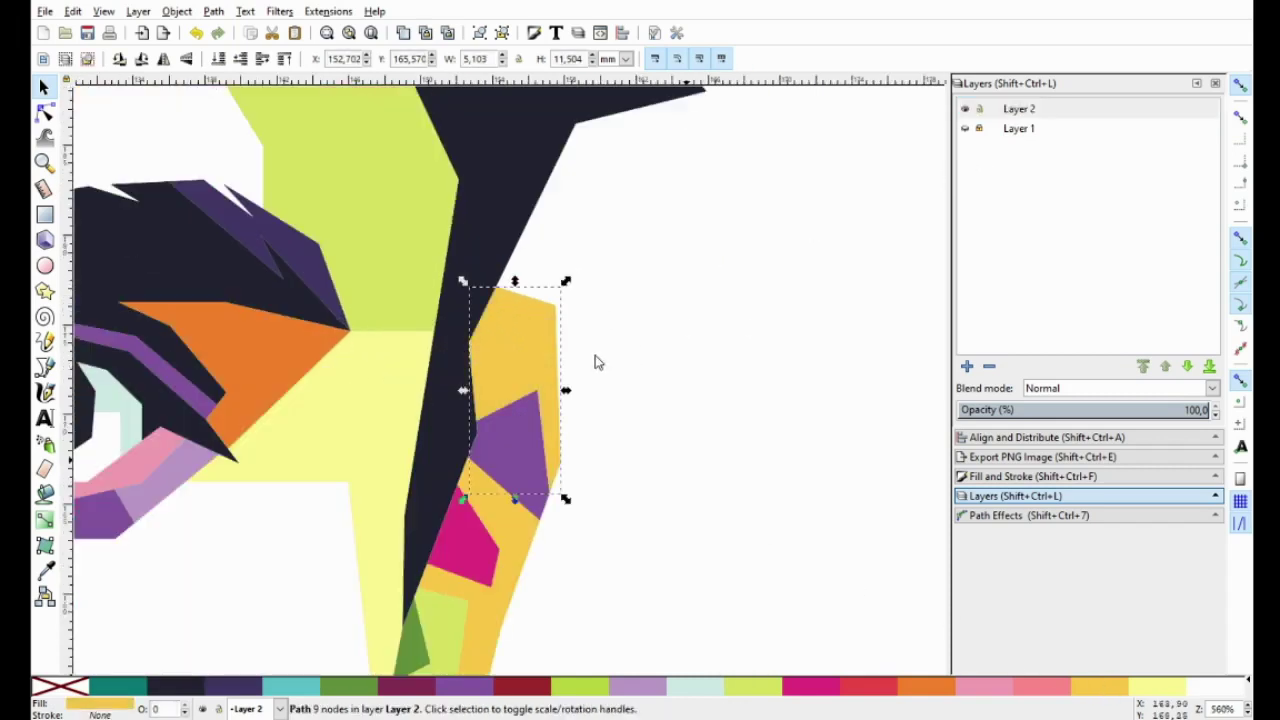
left_click(547, 333)
left_click(1157, 686)
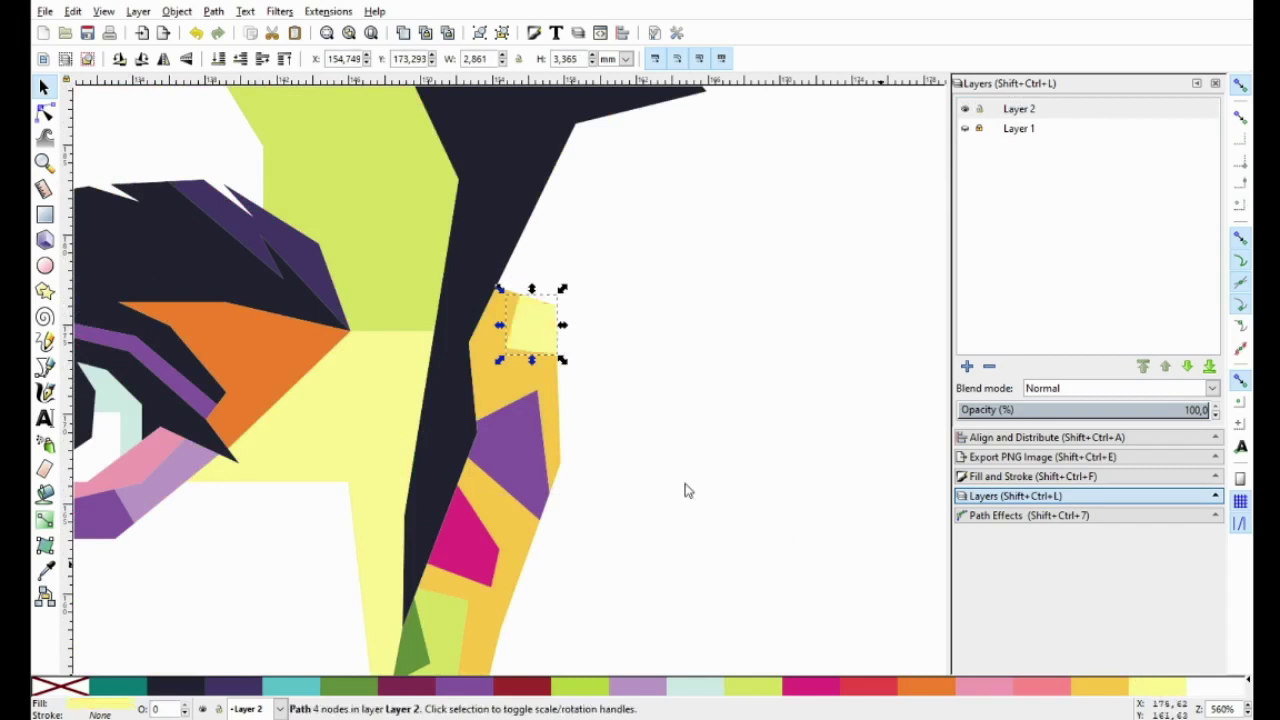
left_click(512, 452)
left_click(617, 445)
key("5")
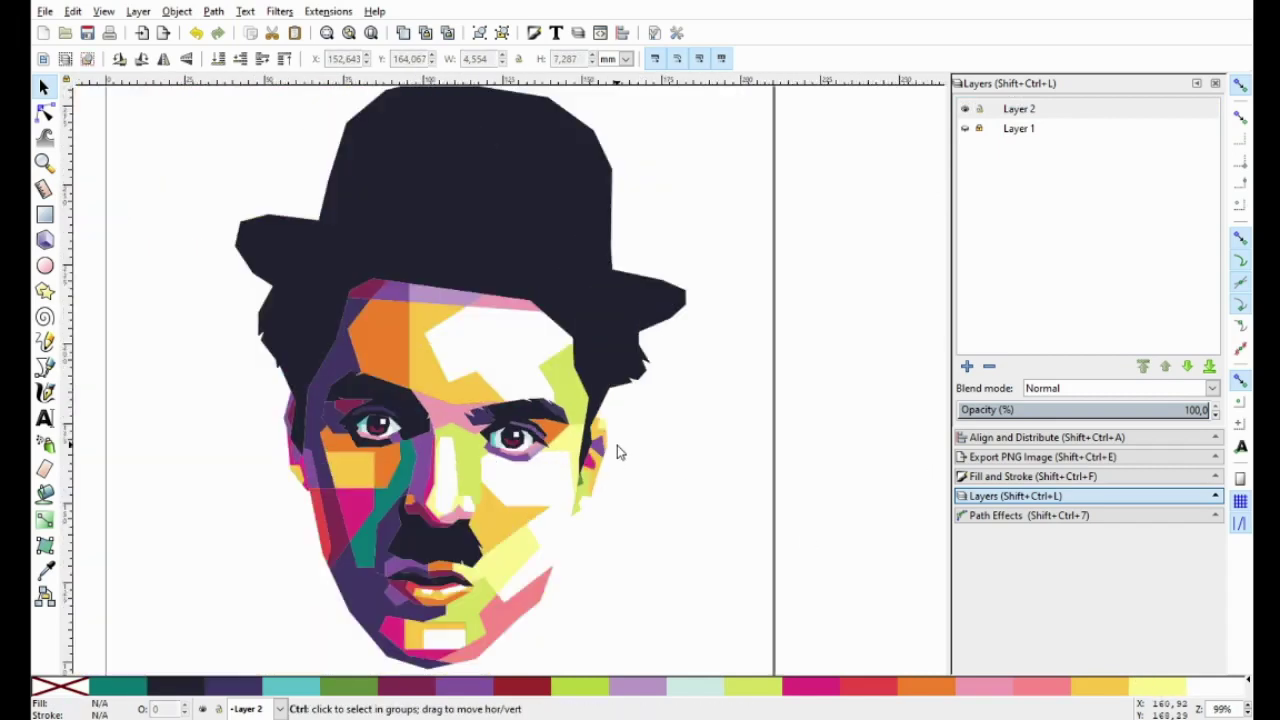
scroll(616, 445, "up", 2)
Recolour the purple facet beside the face pink
left_click(580, 450)
left_click(815, 686)
left_click(650, 545)
scroll(648, 520, "down", 2)
scroll(623, 517, "down", 2)
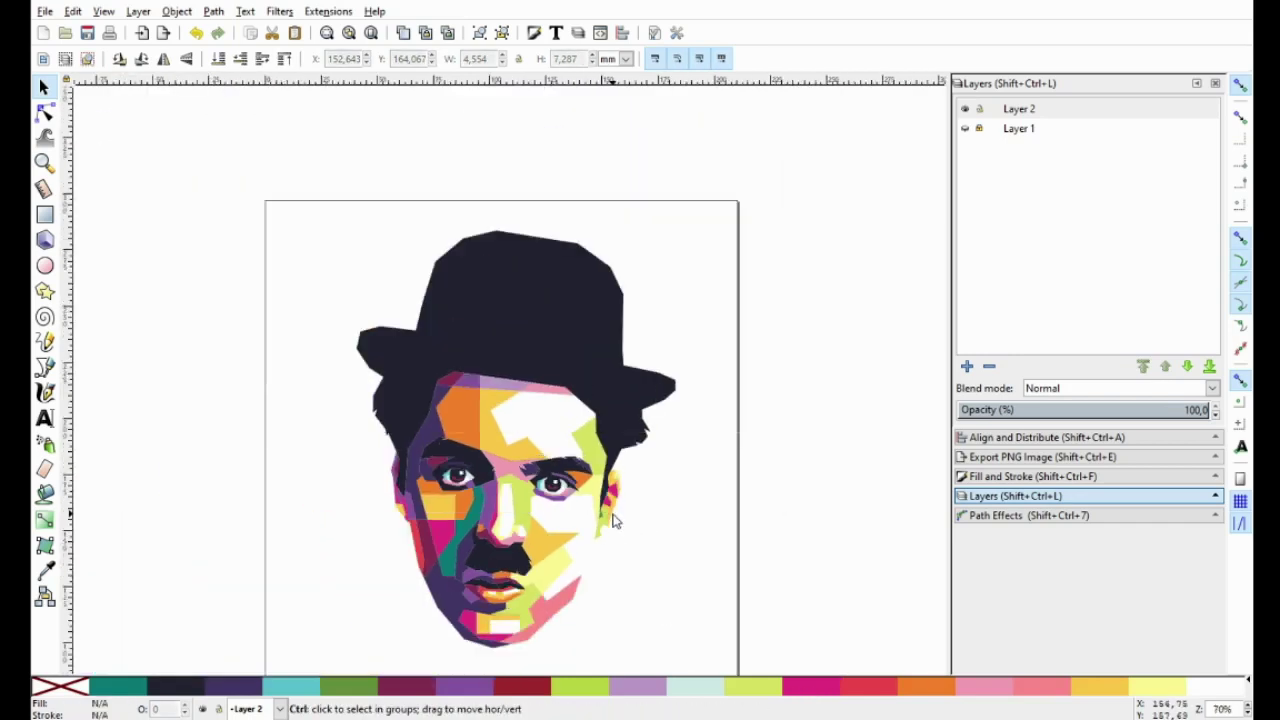
scroll(611, 526, "up", 5)
scroll(603, 534, "up", 1)
Fill the green facet below the strip with light cyan
left_click(591, 490)
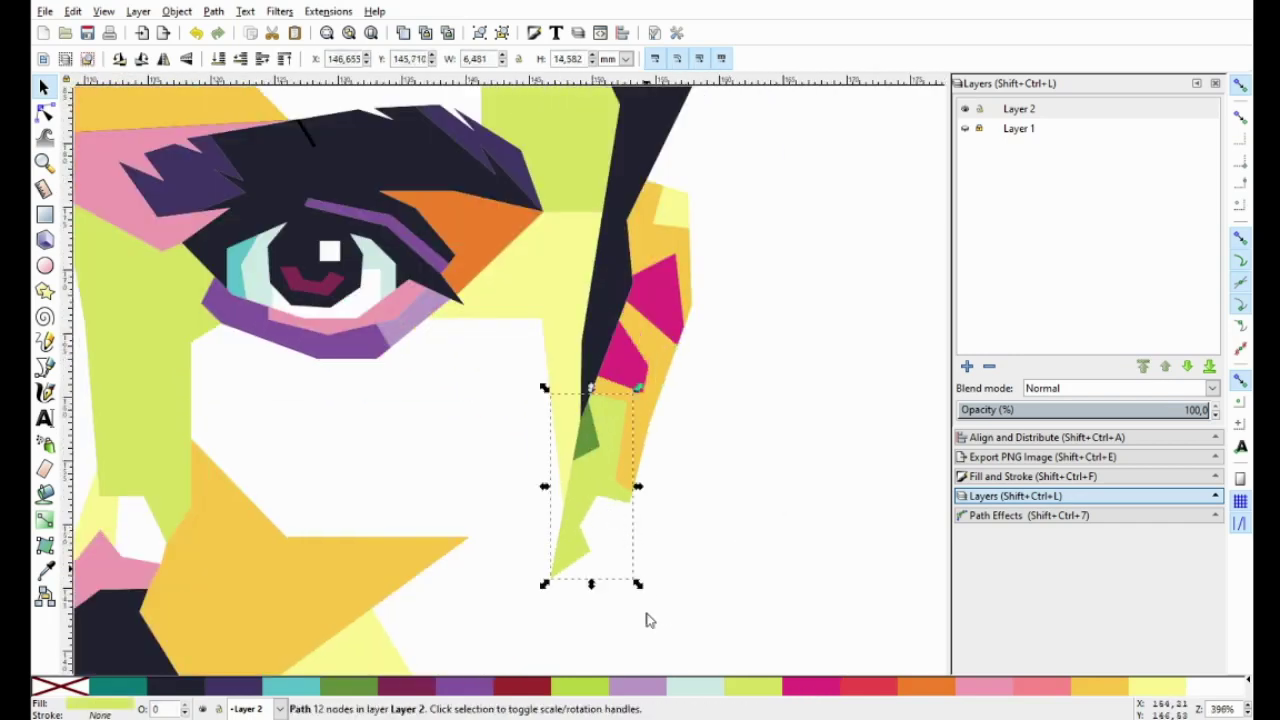
left_click(695, 686)
left_click(621, 375)
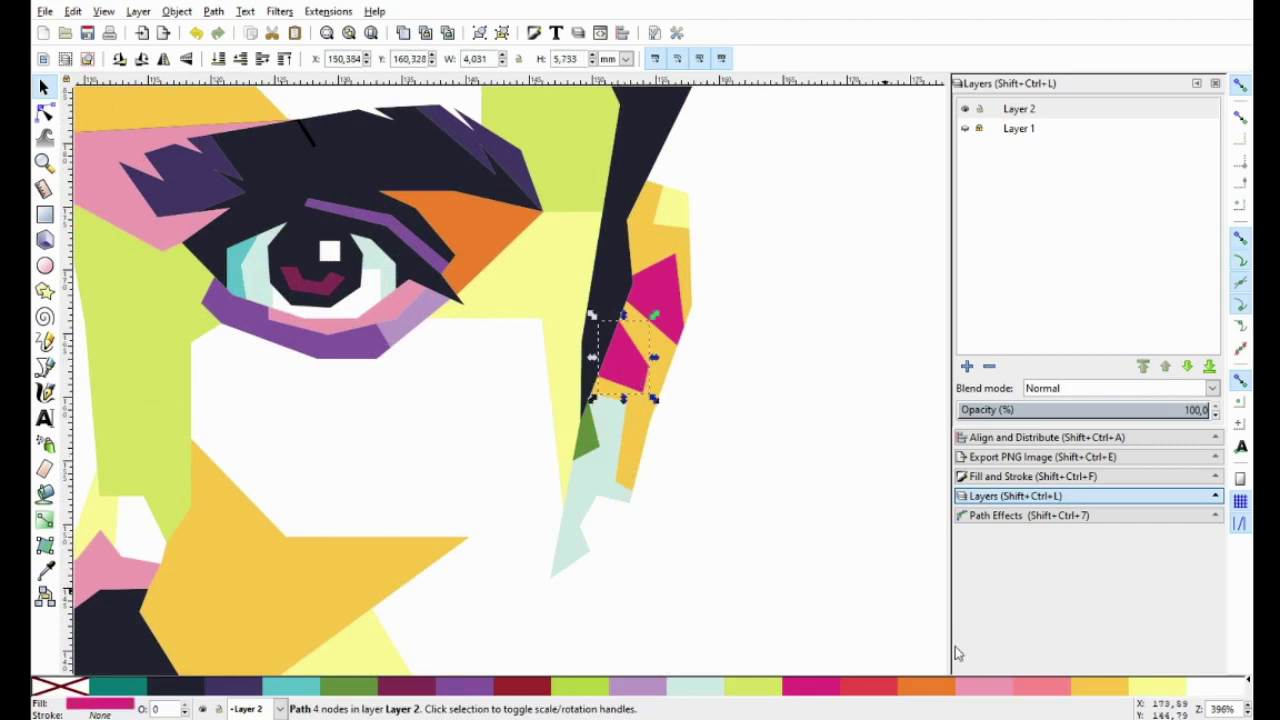
left_click(714, 563)
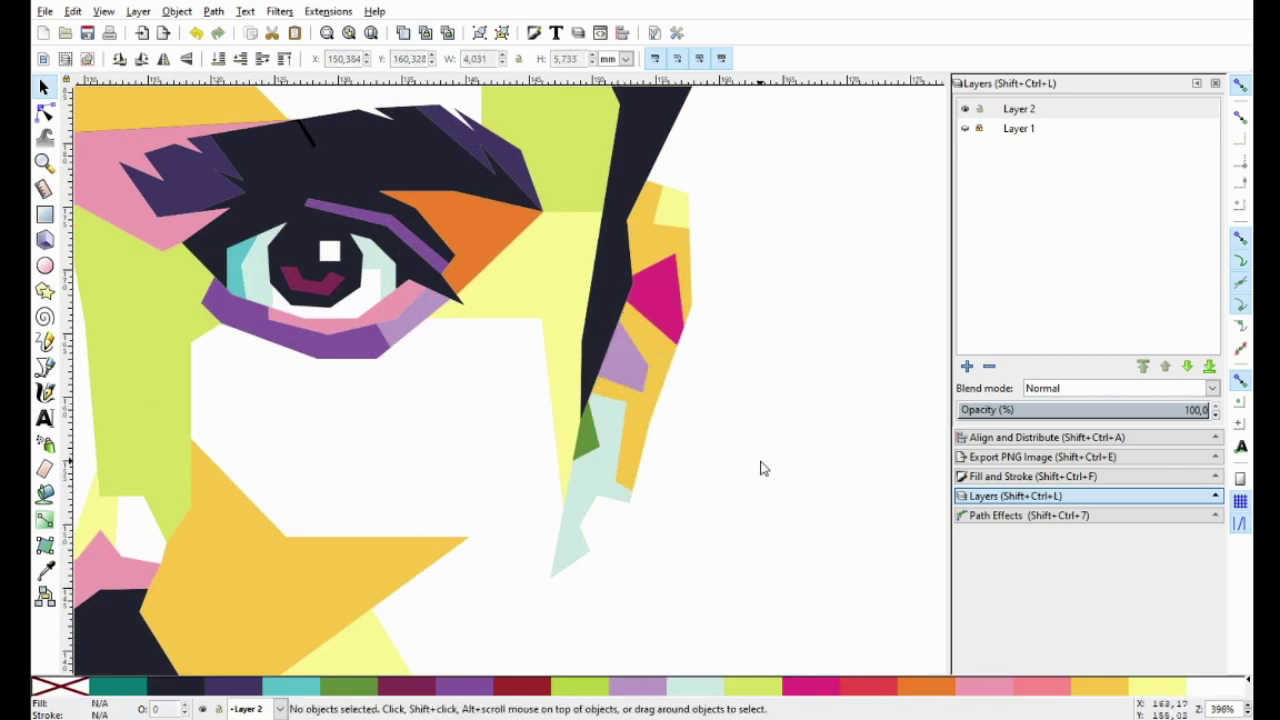
scroll(763, 466, "down", 3)
scroll(763, 468, "down", 1)
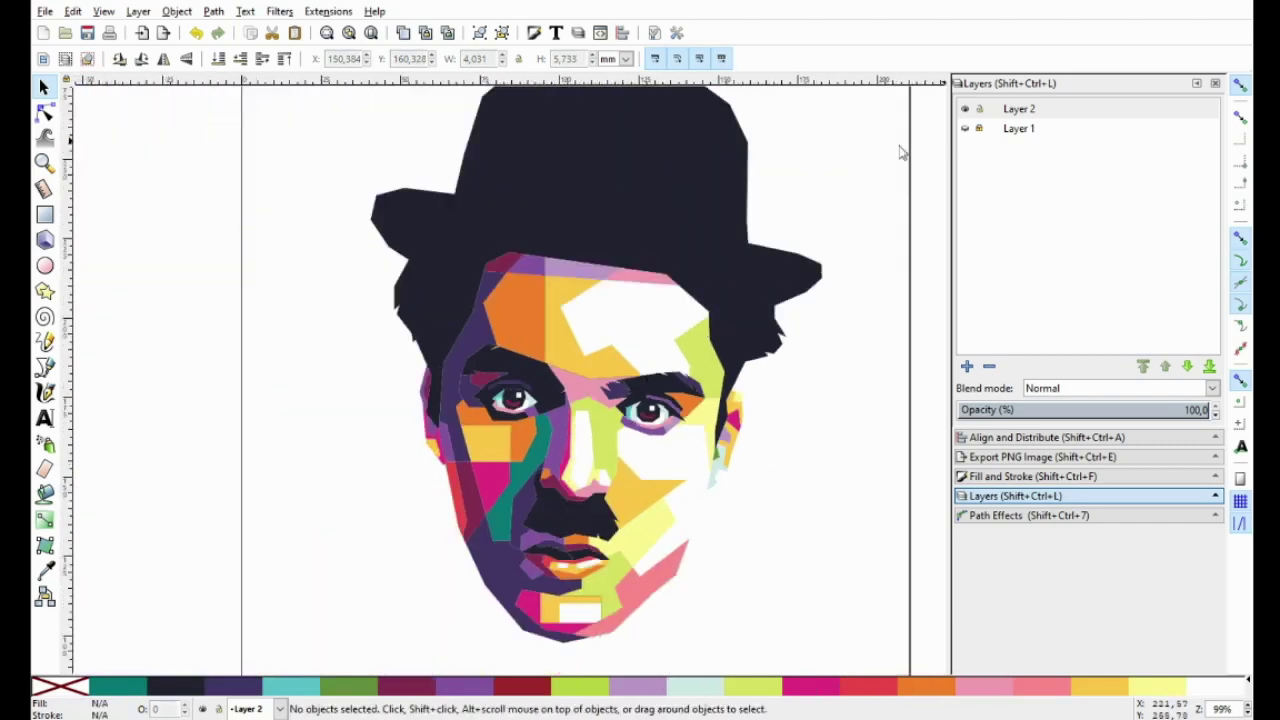
scroll(491, 314, "up", 3)
Remove the hat's fill, give it a dark outline, and show the reference photo layer again
left_click(637, 257)
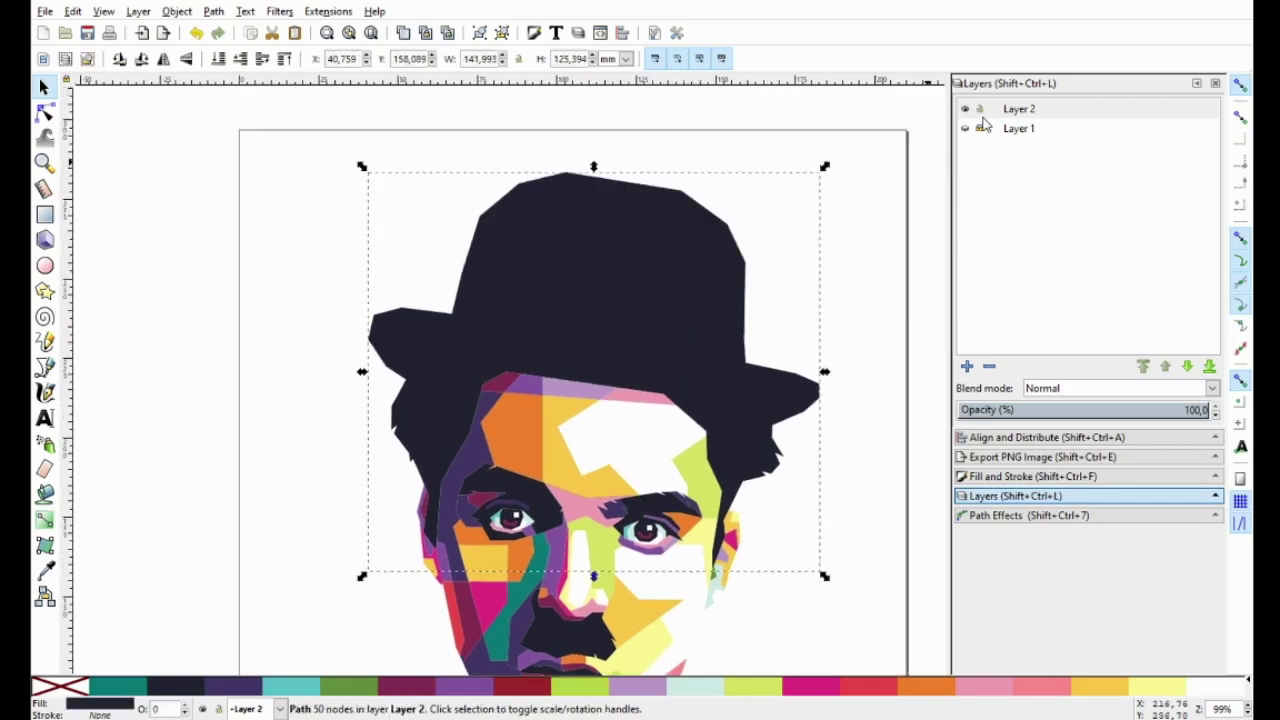
left_click(60, 690)
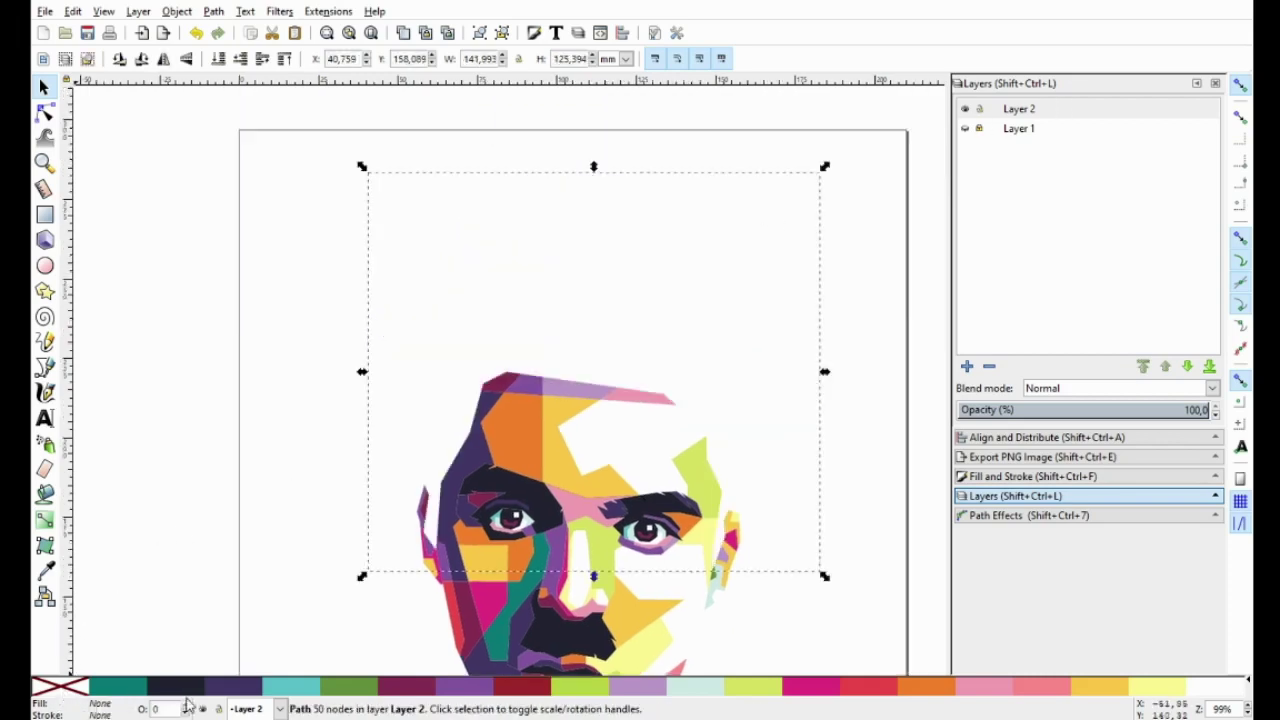
right_click(174, 694)
left_click(216, 621)
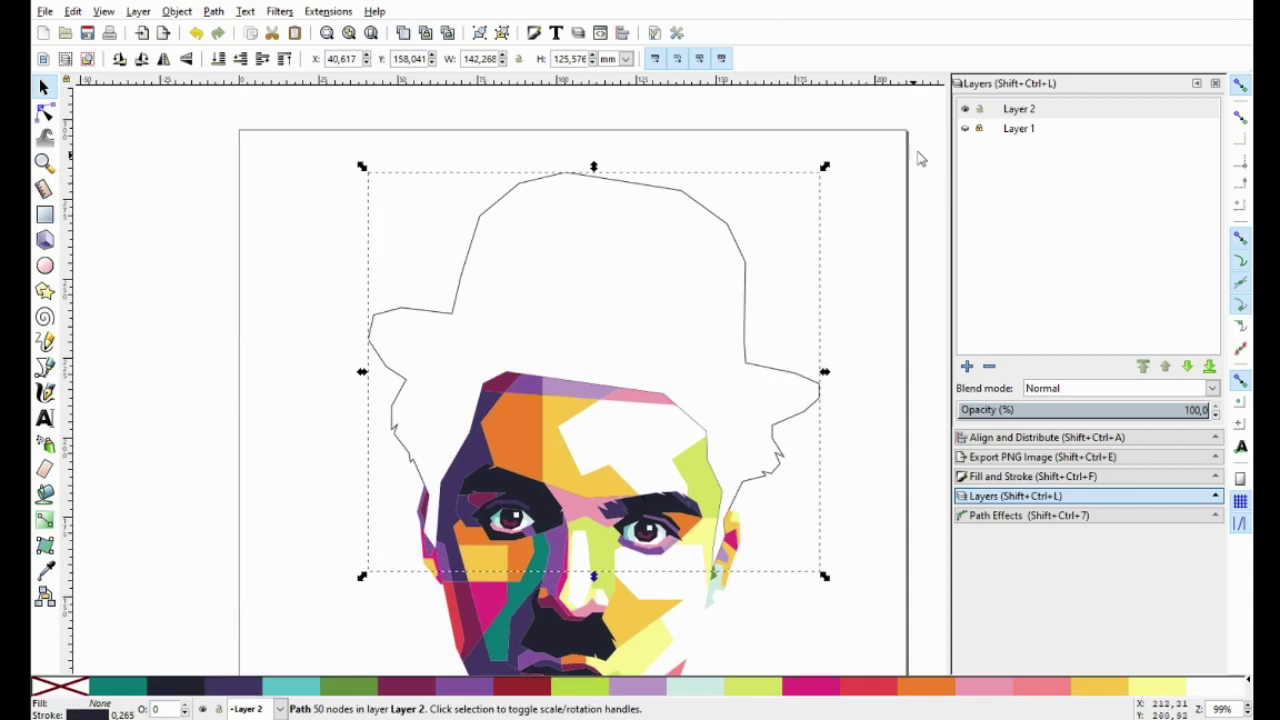
left_click(964, 129)
Start a straight-segment path zigzagging along the hair beside the right ear
scroll(420, 268, "up", 1)
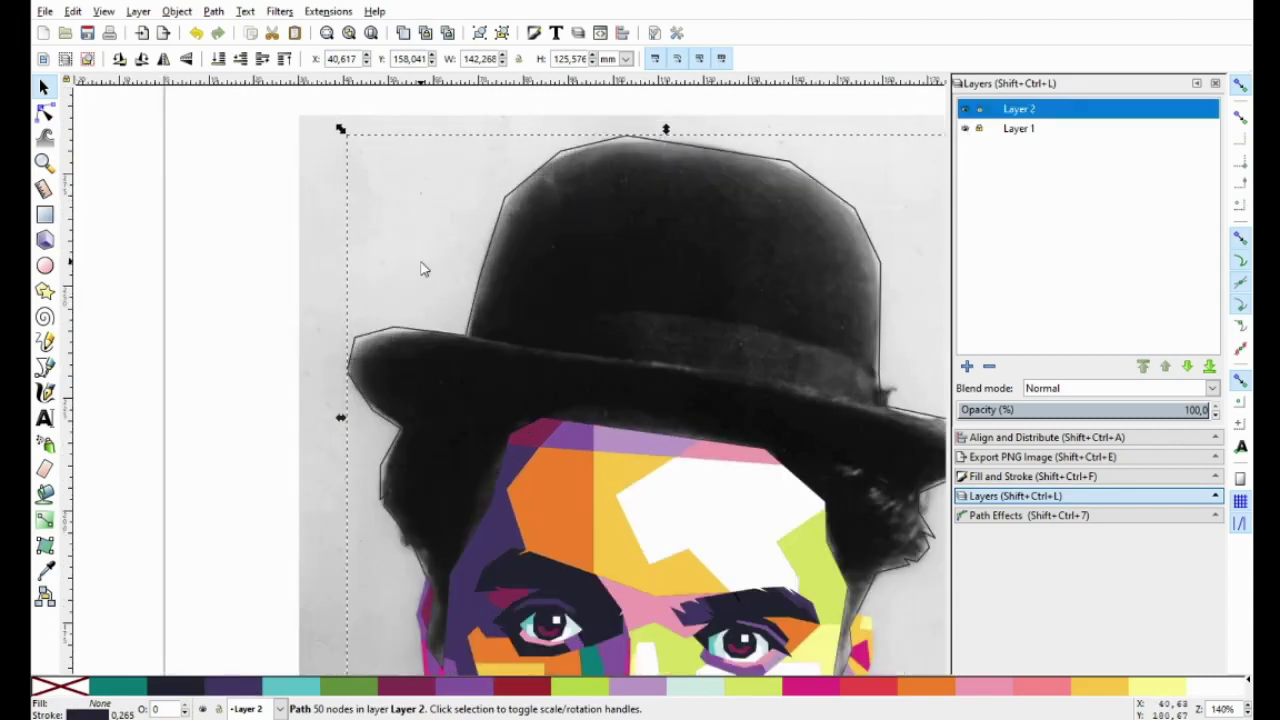
left_click(46, 370)
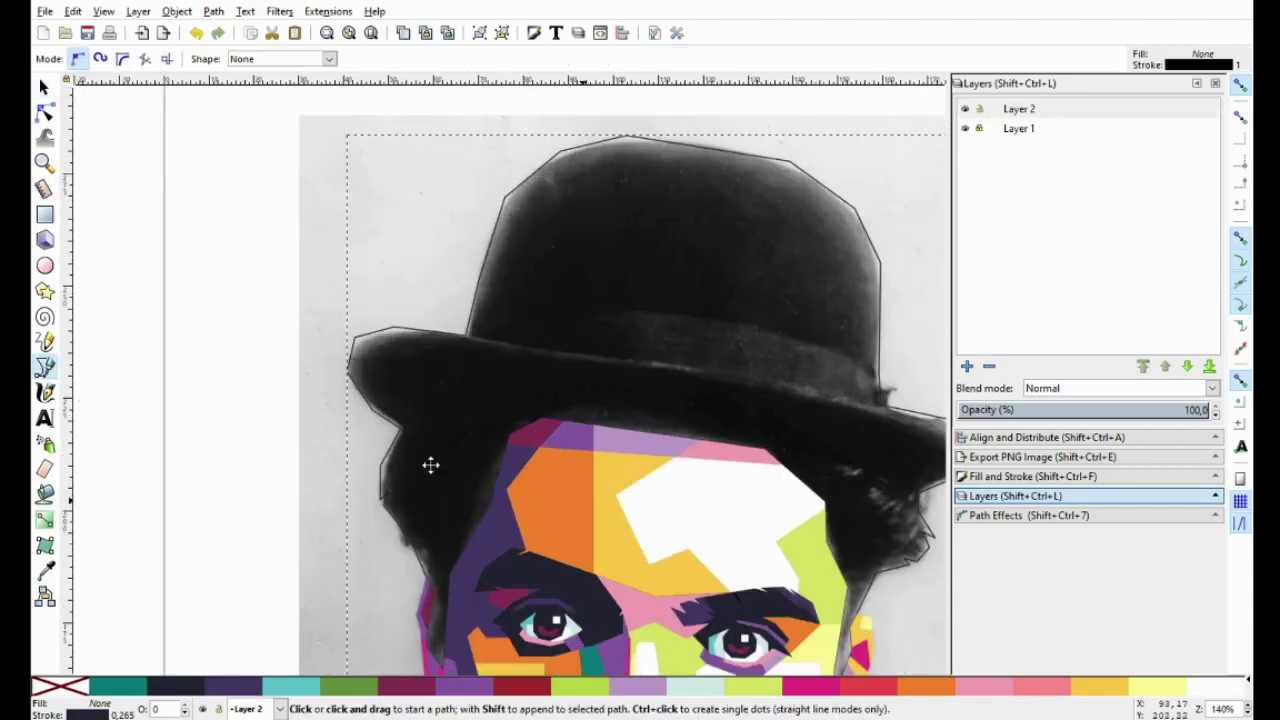
scroll(786, 423, "up", 2)
scroll(715, 501, "up", 1)
left_click(736, 496)
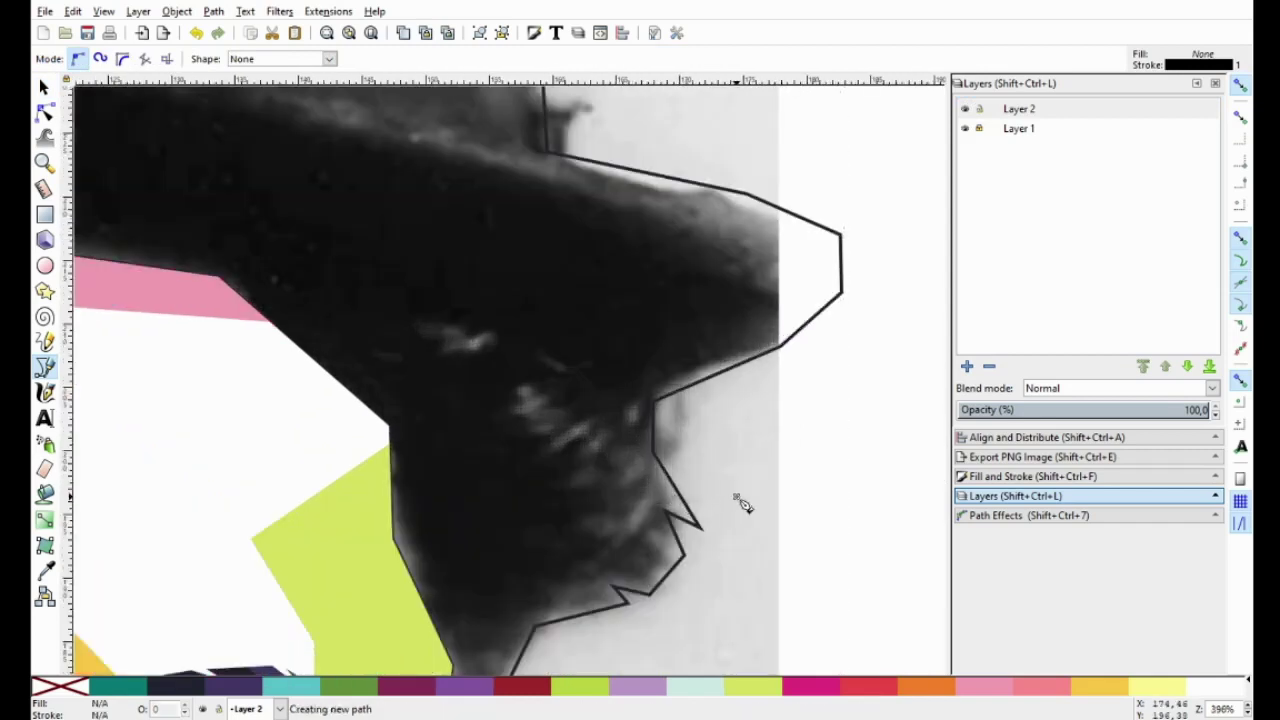
left_click(613, 416)
left_click(582, 439)
left_click(594, 409)
left_click(541, 383)
left_click(531, 427)
left_click(563, 437)
Extend the hair outline down and left to the edge of the face
left_click(592, 458)
left_click(579, 481)
left_click(610, 553)
left_click(635, 533)
left_click(628, 588)
left_click(526, 563)
left_click(495, 565)
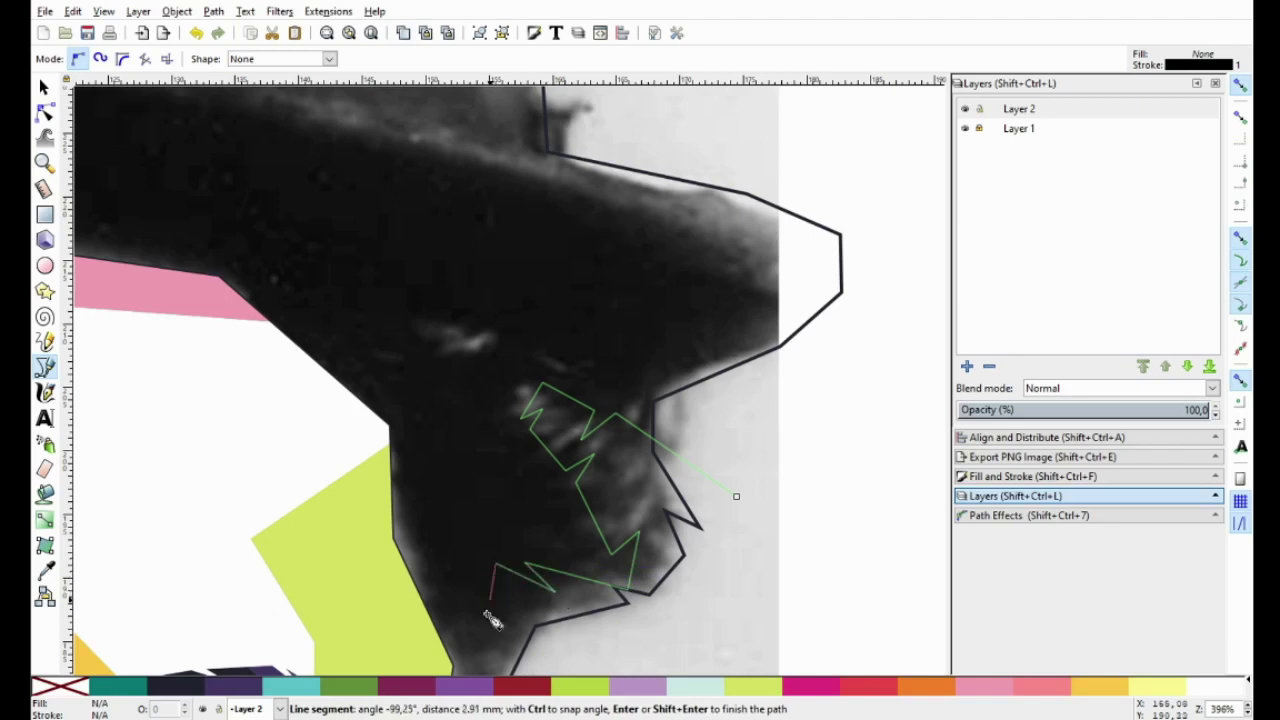
scroll(493, 600, "down", 3)
left_click(496, 547)
left_click(481, 569)
scroll(540, 617, "down", 3)
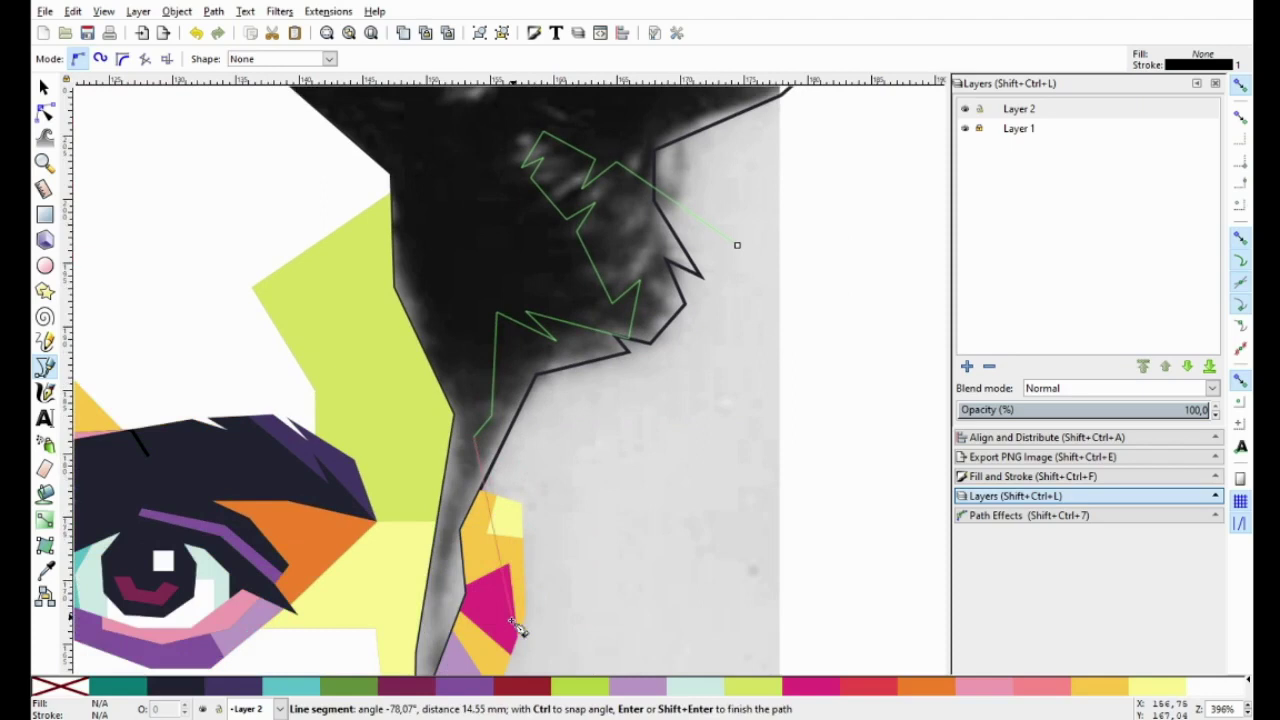
scroll(543, 471, "down", 1, "ctrl")
scroll(606, 491, "down", 1, "ctrl")
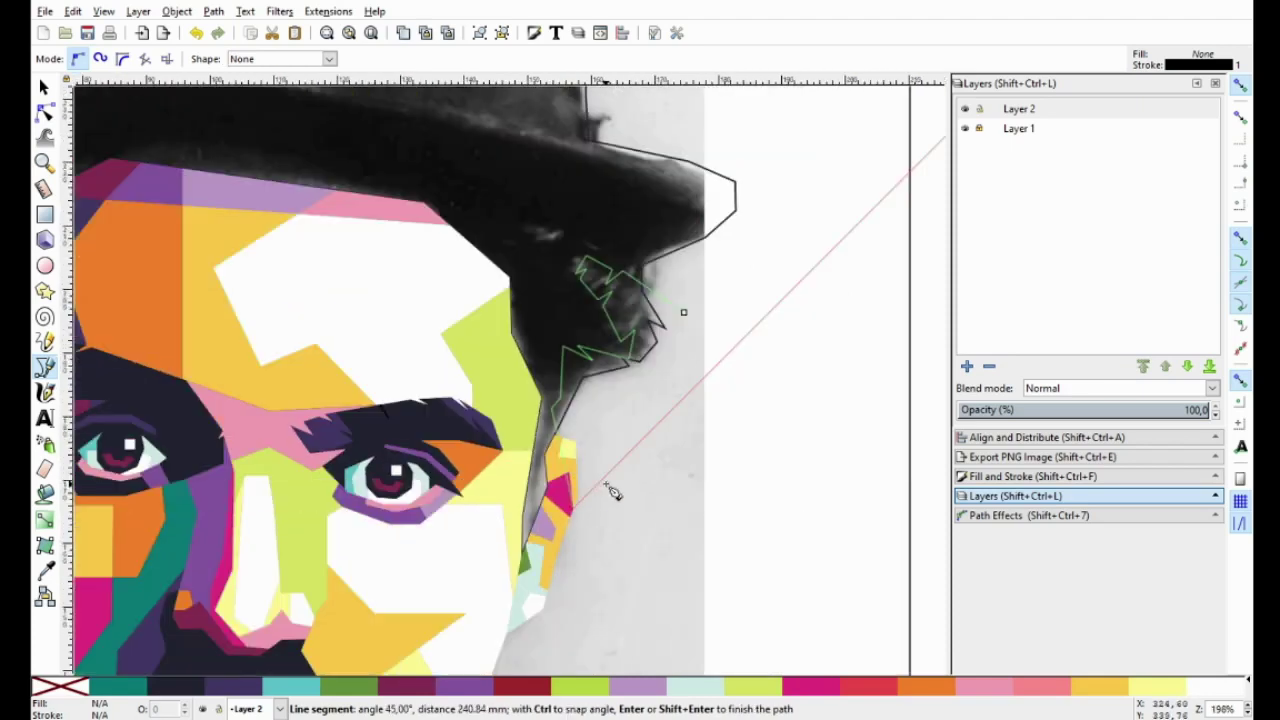
Carry the outline out right of the face to the brim's right tip
left_click(727, 425)
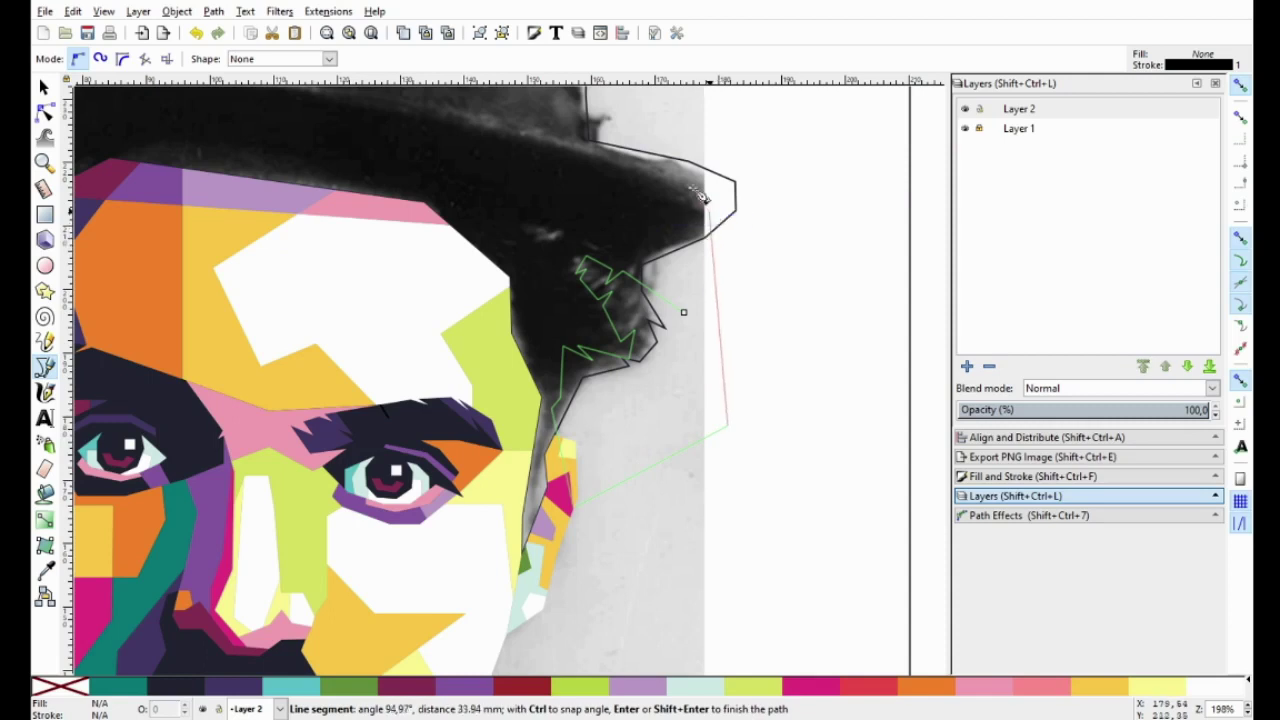
left_click(707, 212)
scroll(707, 212, "up", 1, "ctrl")
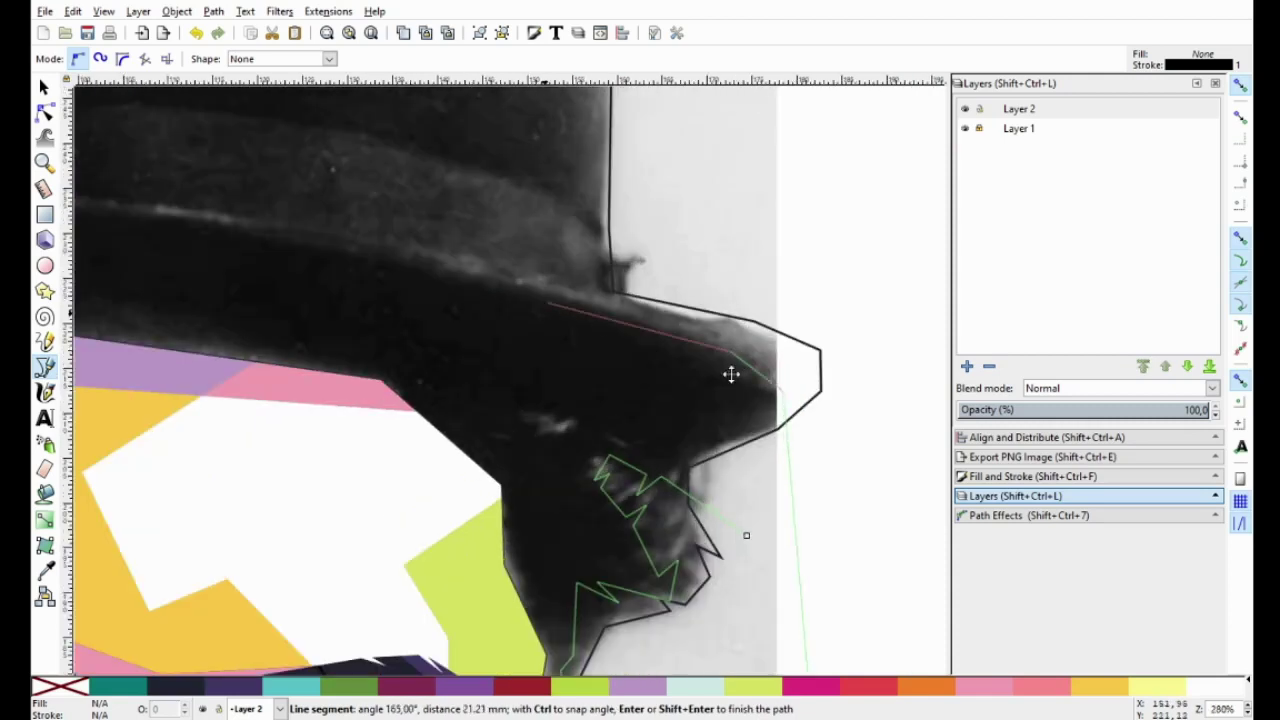
scroll(731, 371, "left", 4)
scroll(480, 323, "down", 1, "ctrl")
scroll(607, 383, "up", 2)
scroll(607, 383, "left", 5)
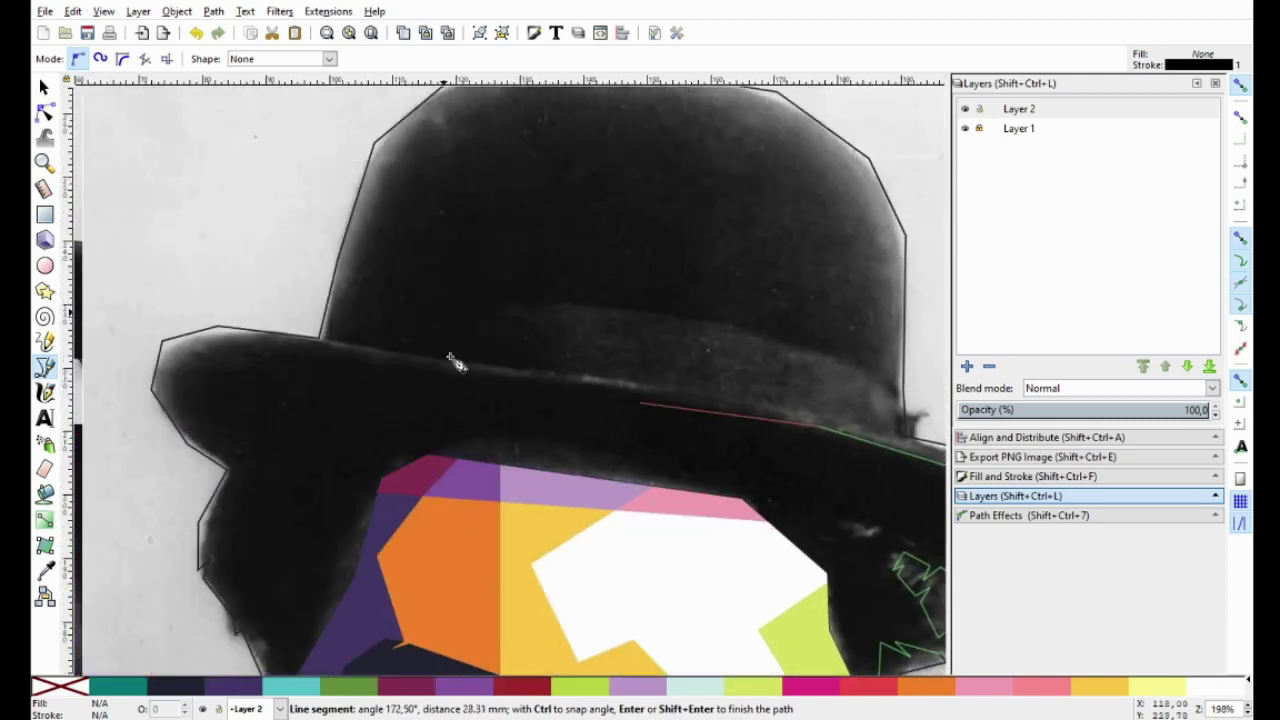
Trace along the brim's underside to below its left corner and finish the path
left_click(400, 366)
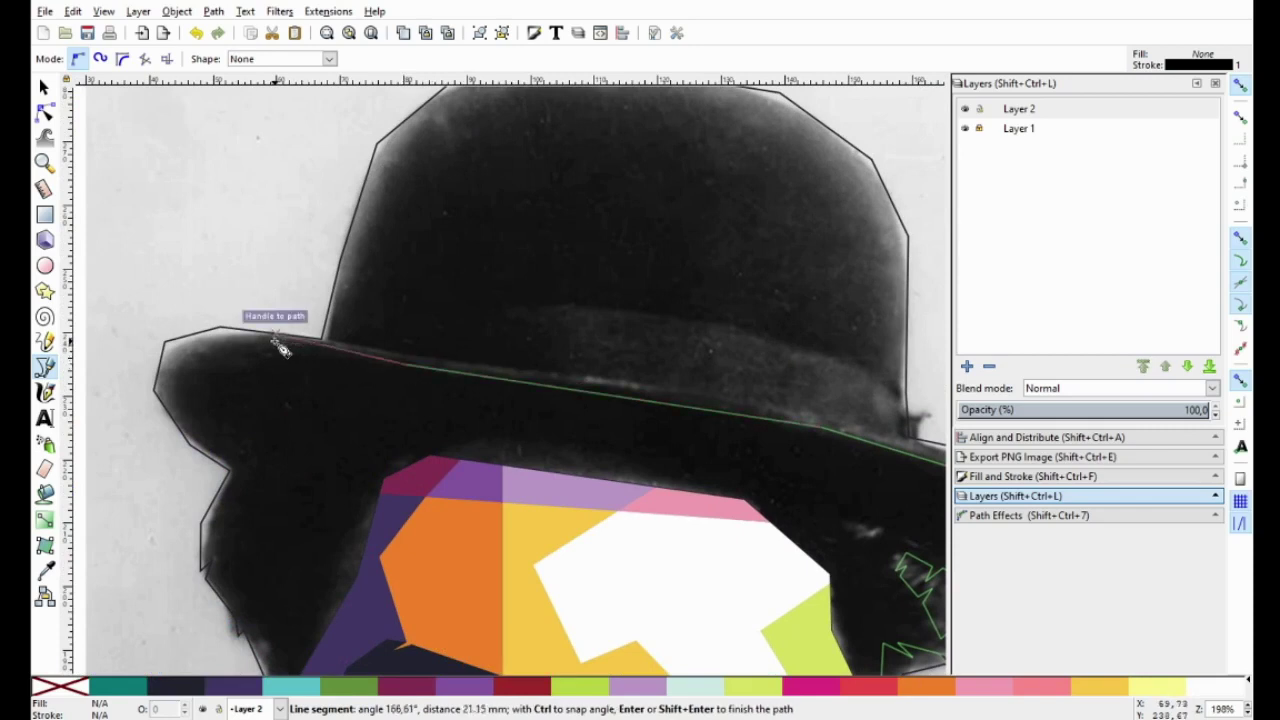
scroll(240, 366, "up", 1, "ctrl")
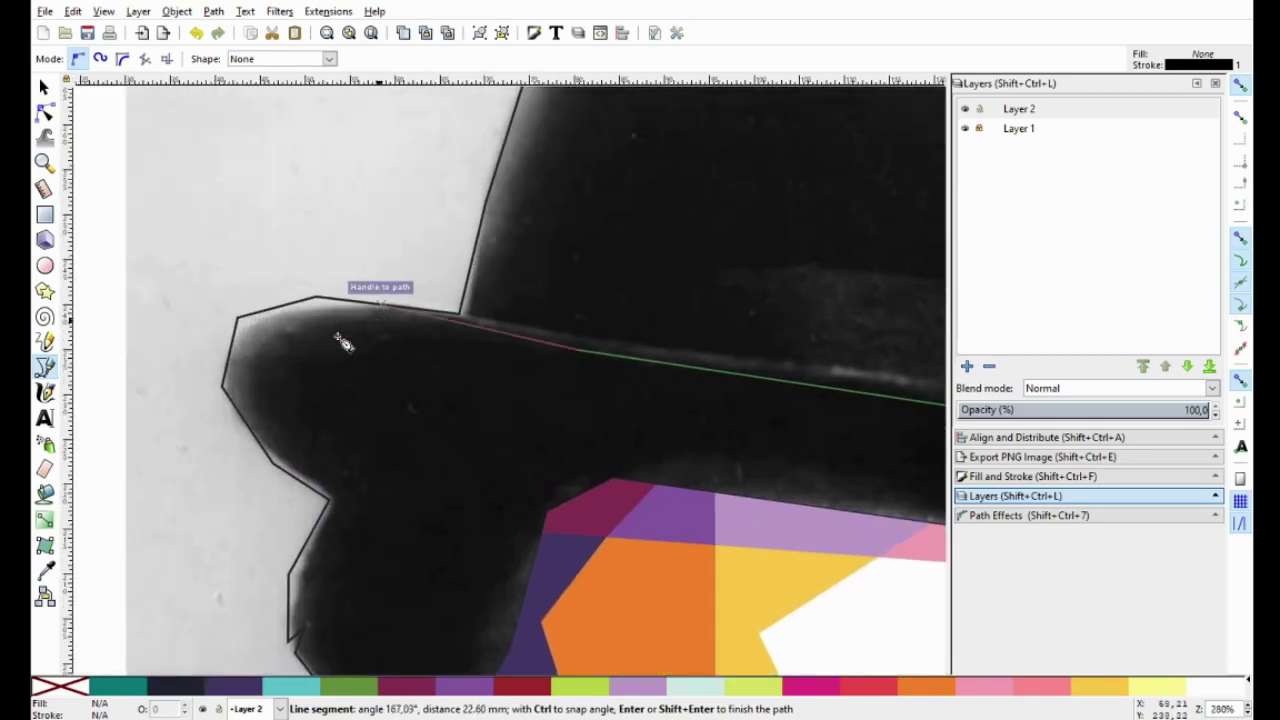
scroll(325, 340, "up", 2, "ctrl")
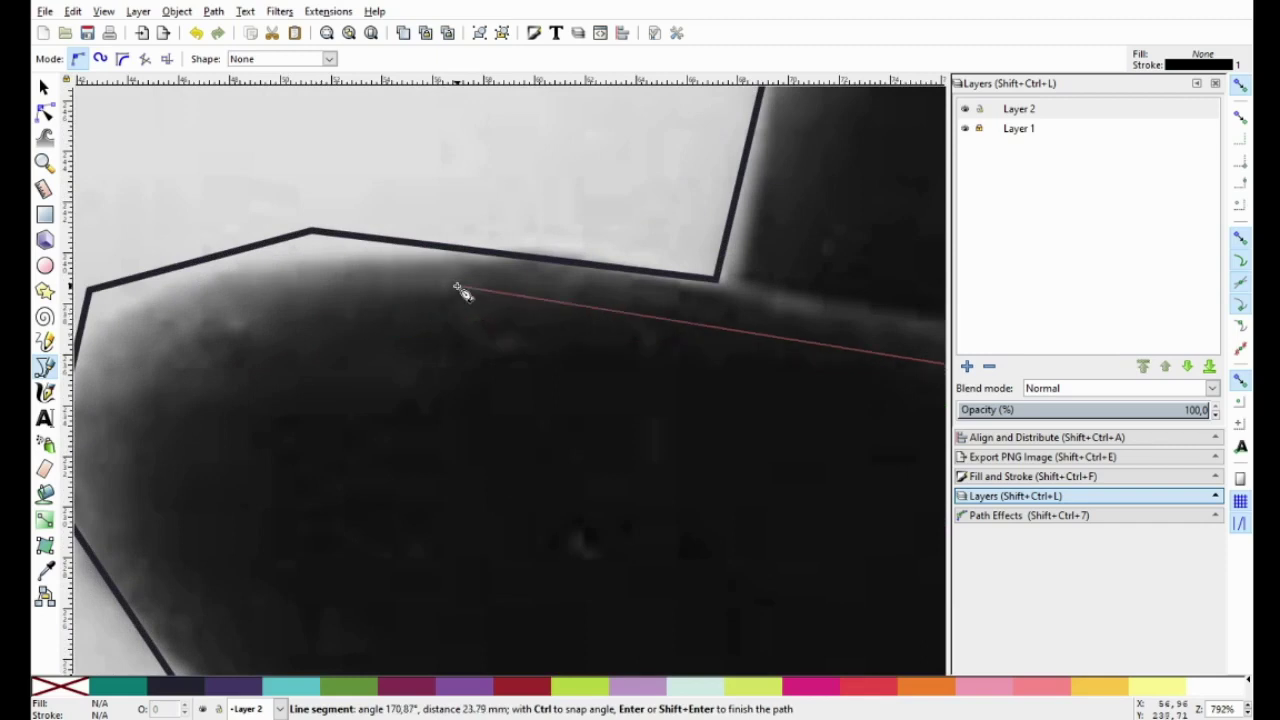
left_click(455, 287)
left_click(262, 367)
scroll(276, 420, "down", 2, "ctrl")
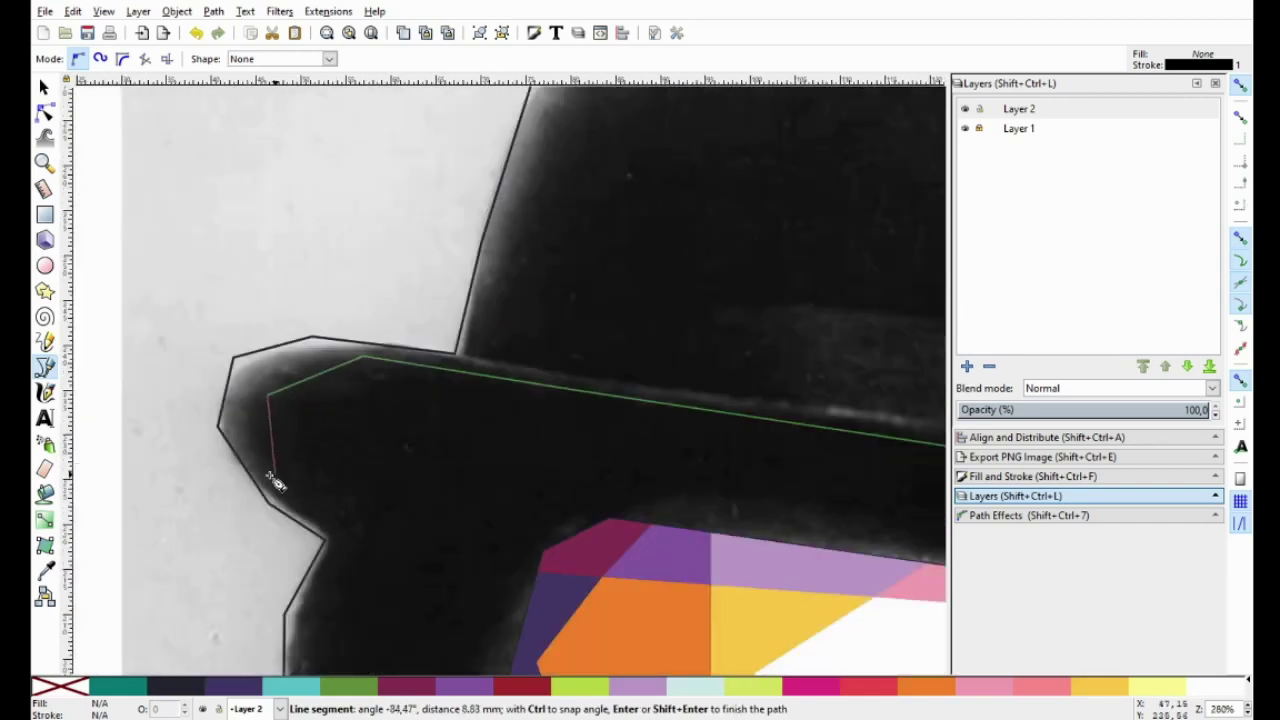
scroll(300, 514, "down", 3)
left_click(277, 440)
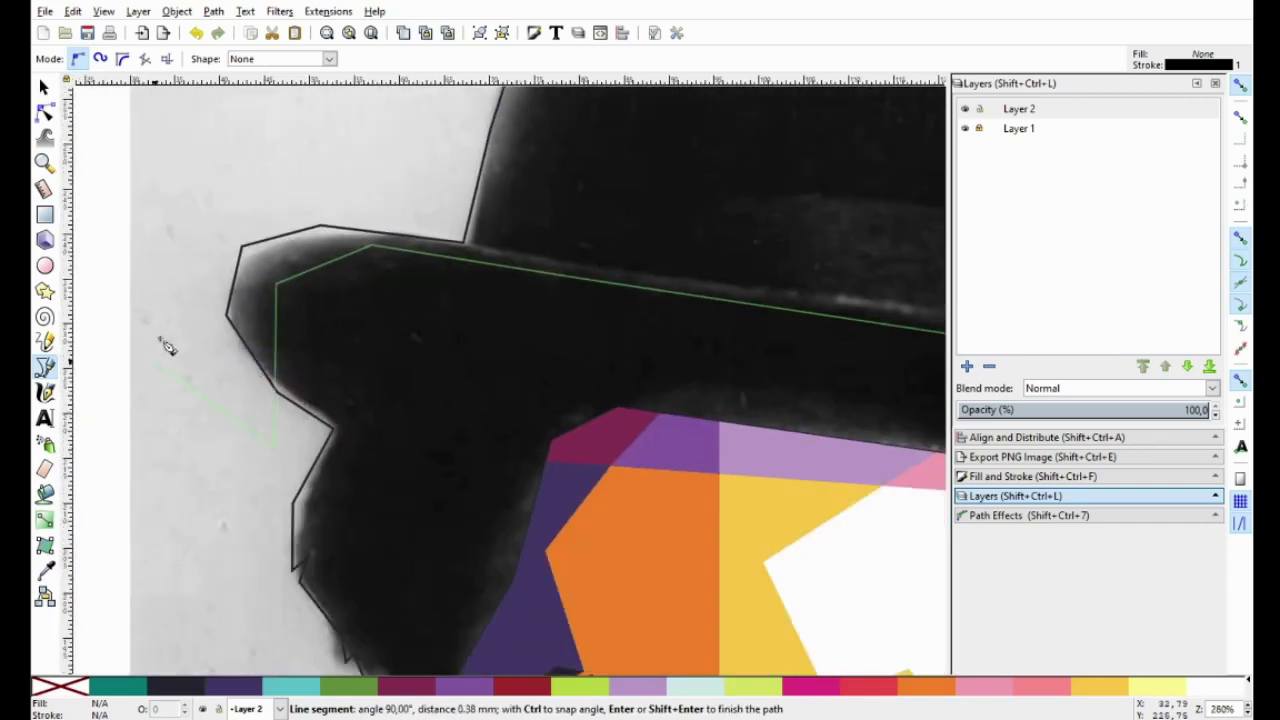
scroll(608, 315, "right", 5)
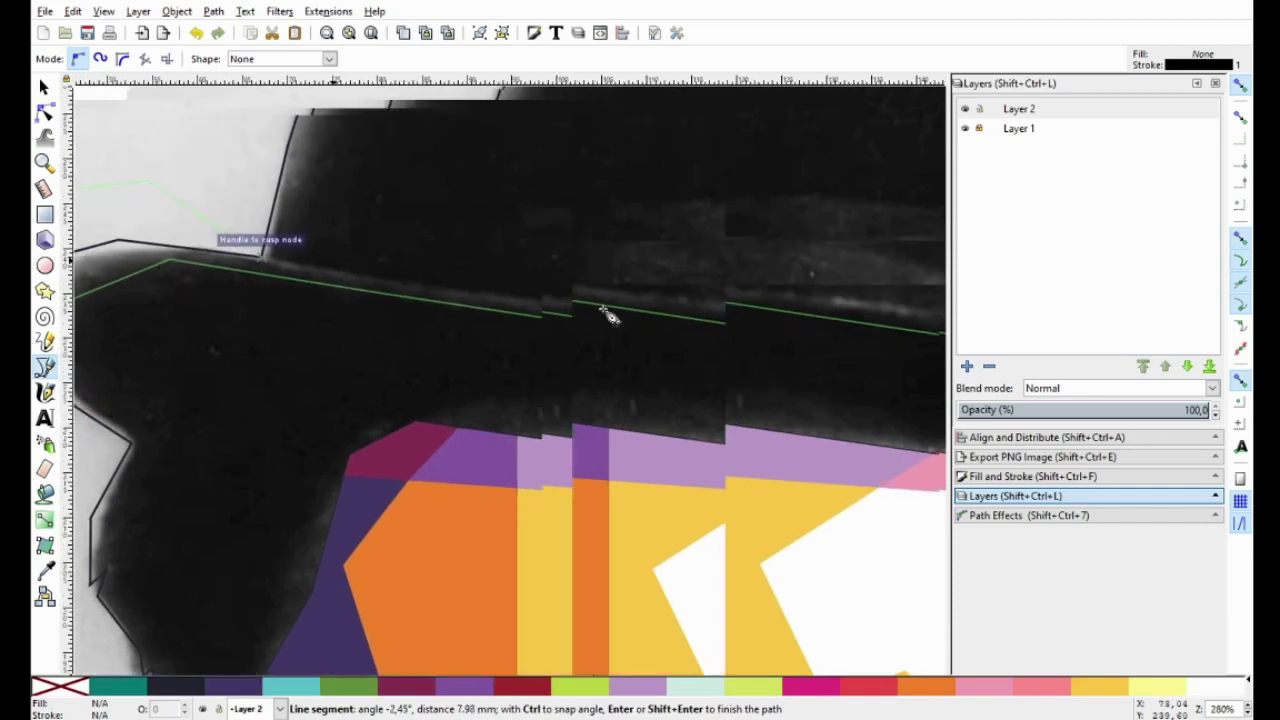
scroll(429, 306, "right", 5)
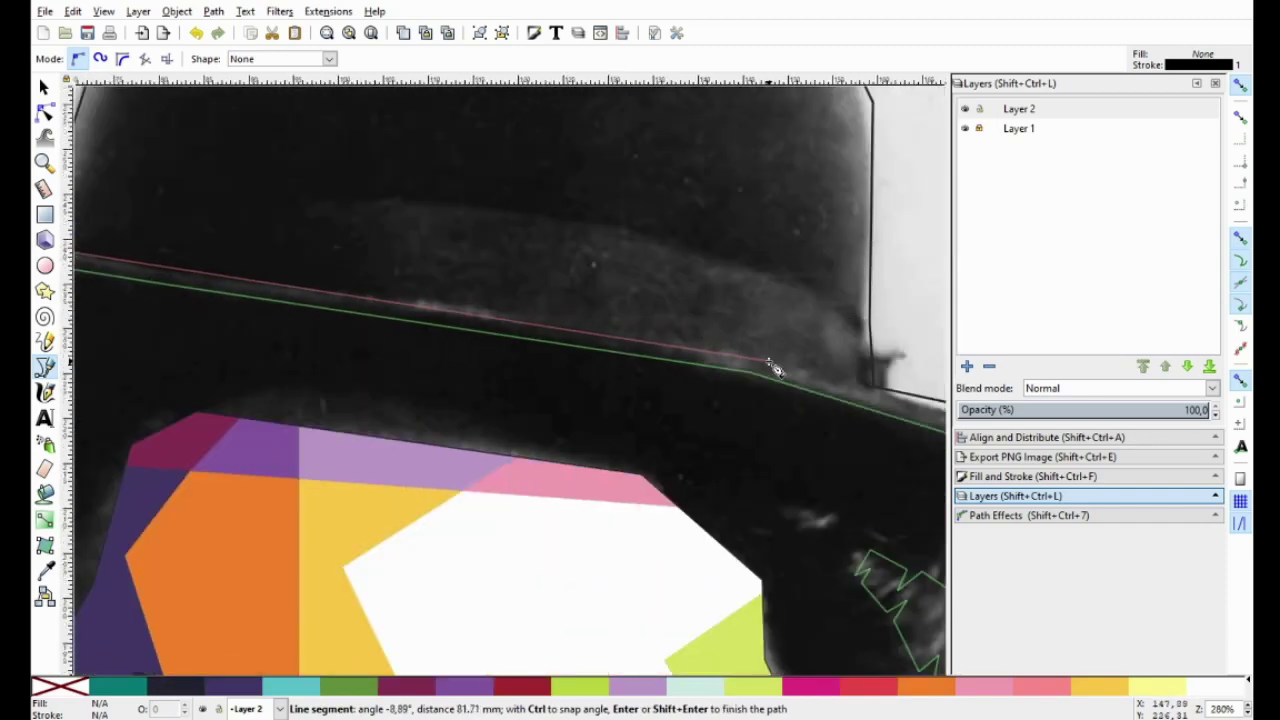
scroll(775, 368, "down", 2)
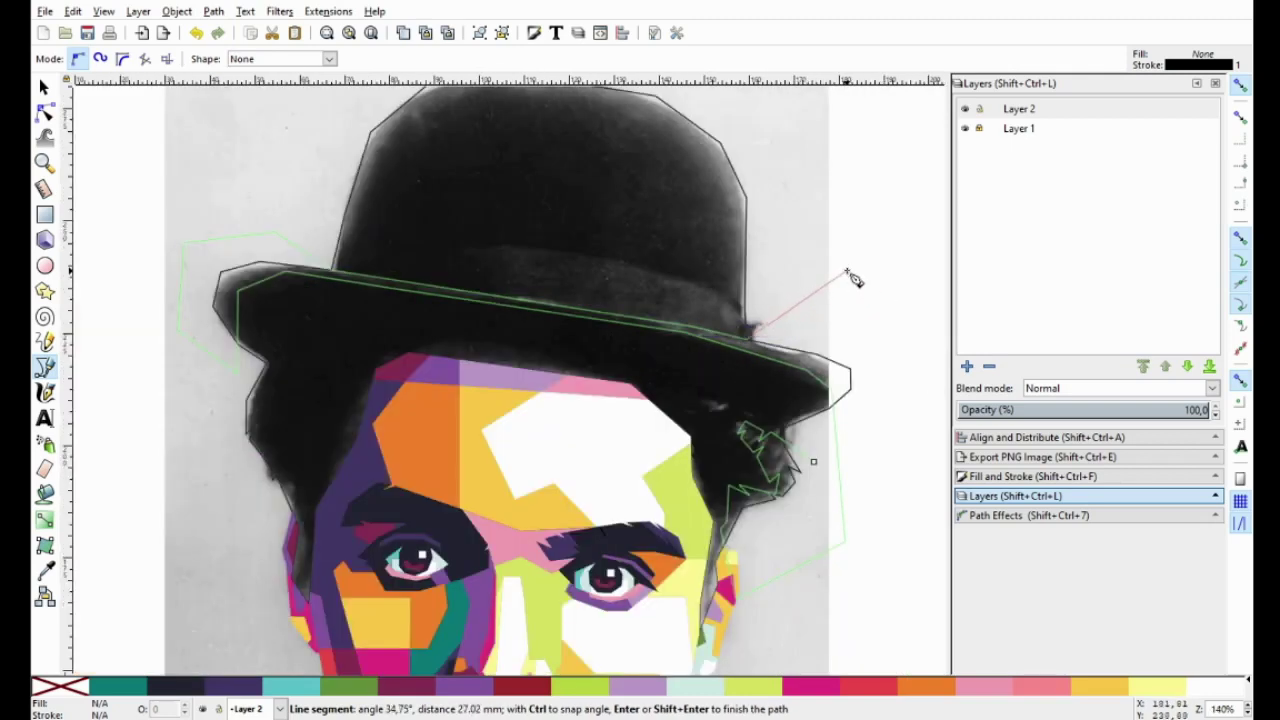
key("Return")
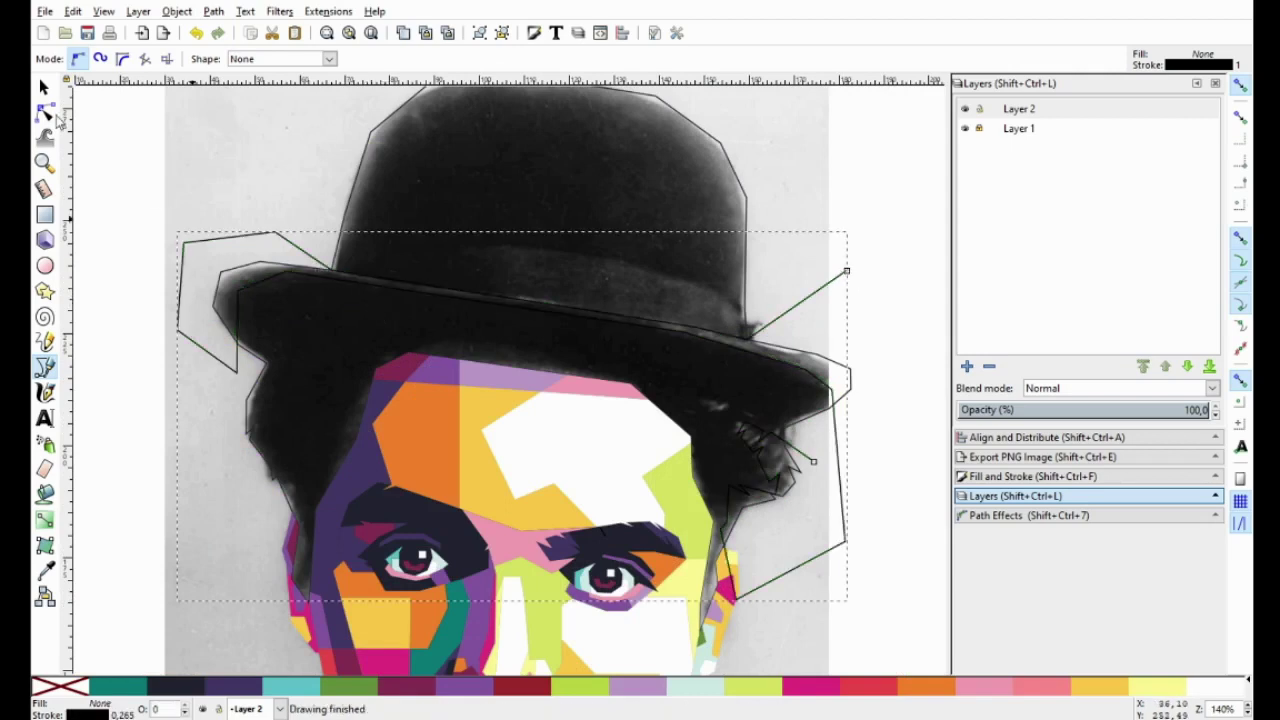
Divide the hat shape along the new traced path
left_click(44, 87)
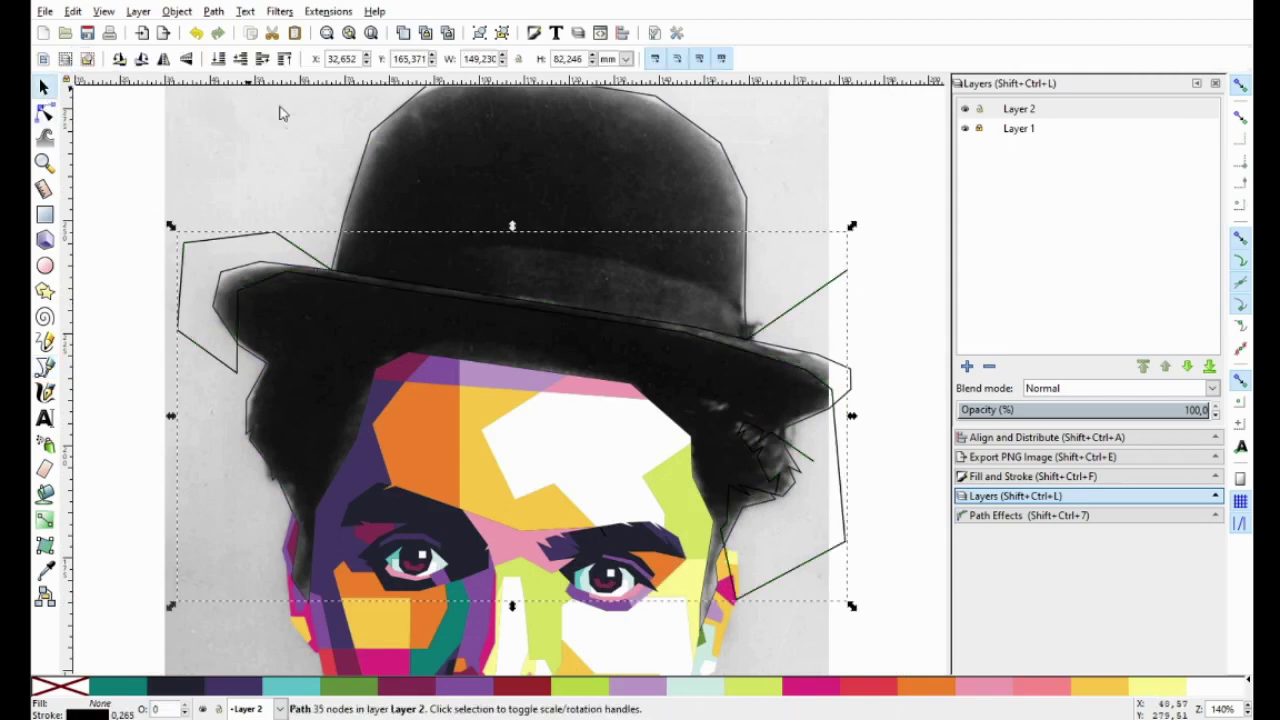
left_click(360, 168, "shift")
left_click(212, 12)
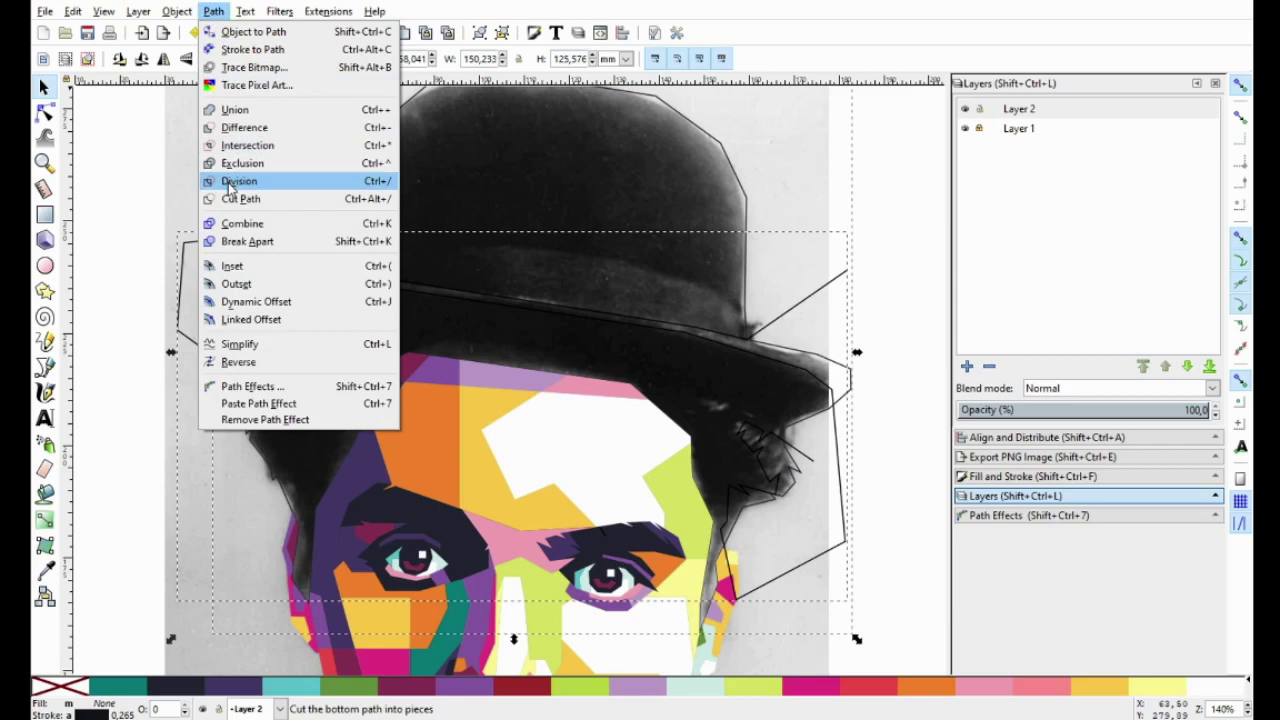
left_click(232, 178)
key("Escape")
Fill the brim piece dark navy and the hair pieces beside the right ear purple
left_click(278, 366)
left_click(192, 688)
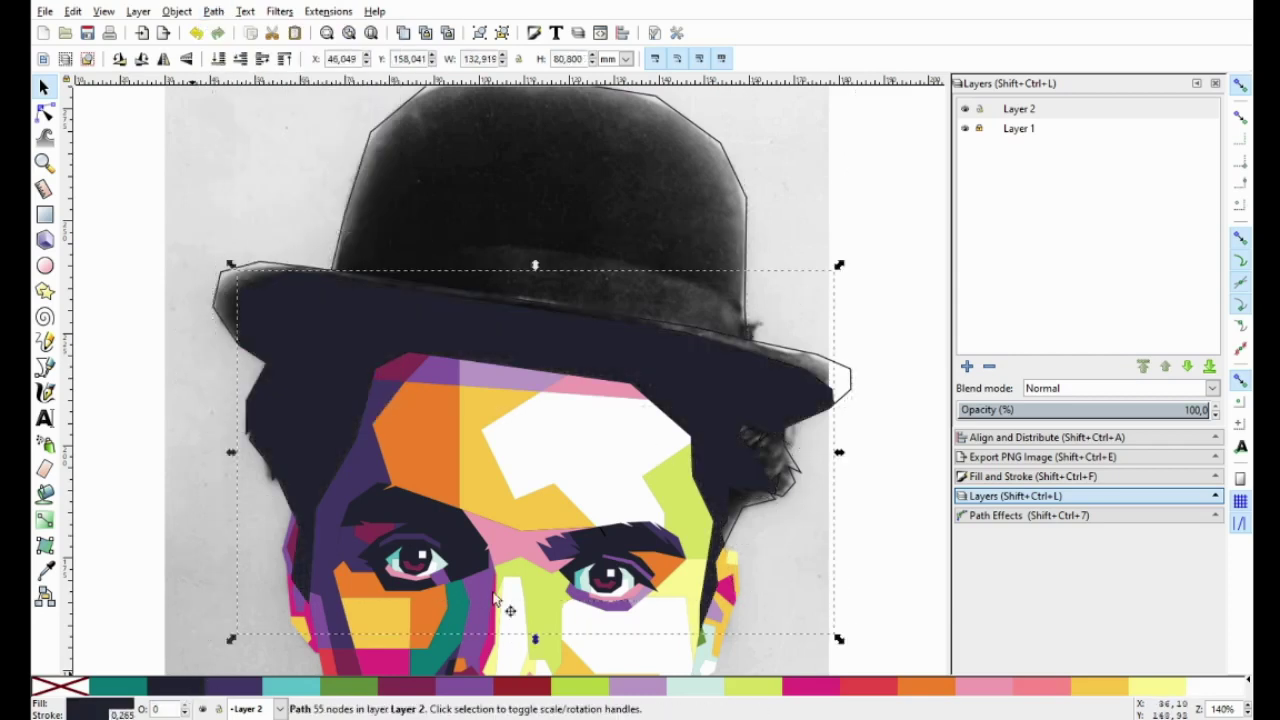
left_click(752, 507)
left_click(792, 488, "shift")
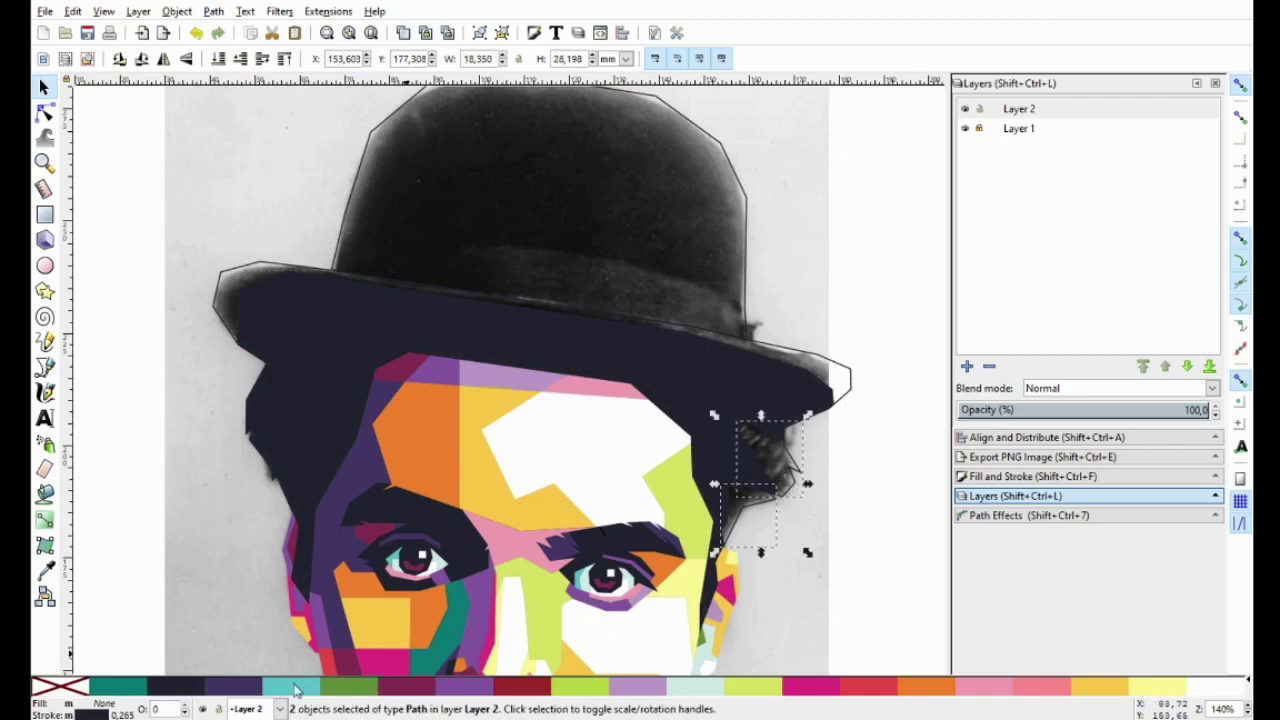
scroll(634, 366, "up", 1, "ctrl")
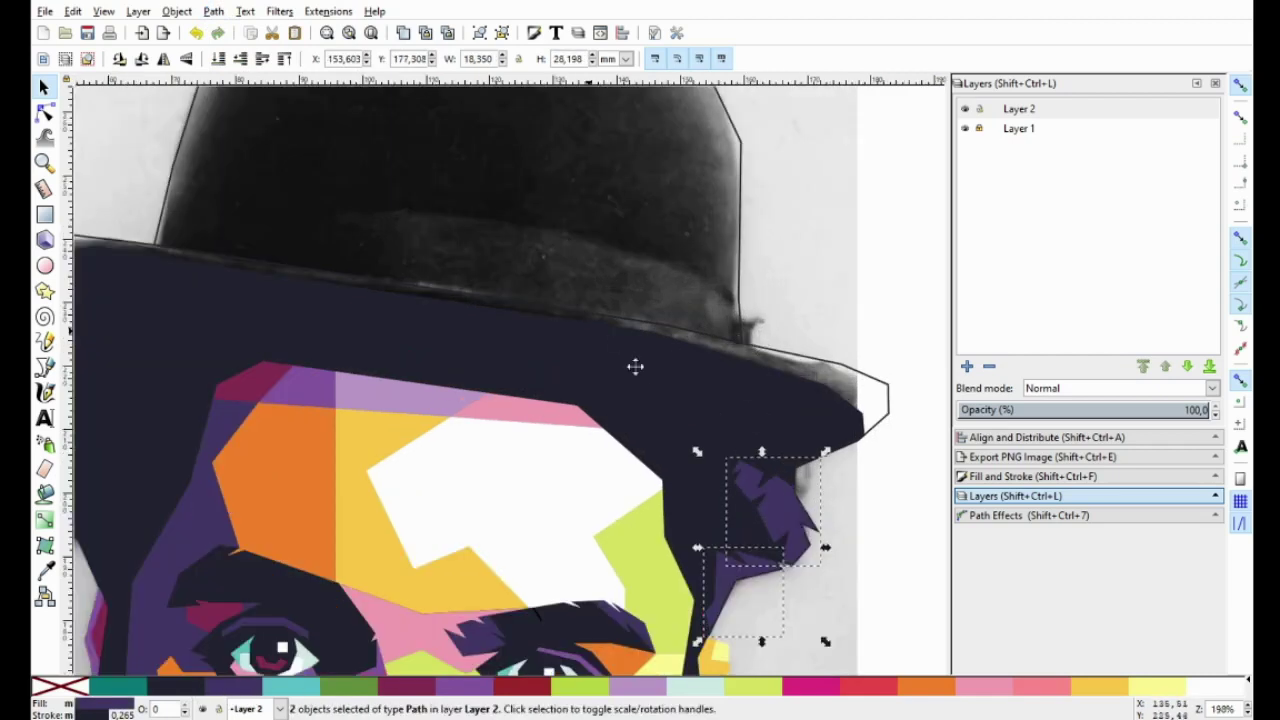
scroll(313, 393, "up", 3)
key("b")
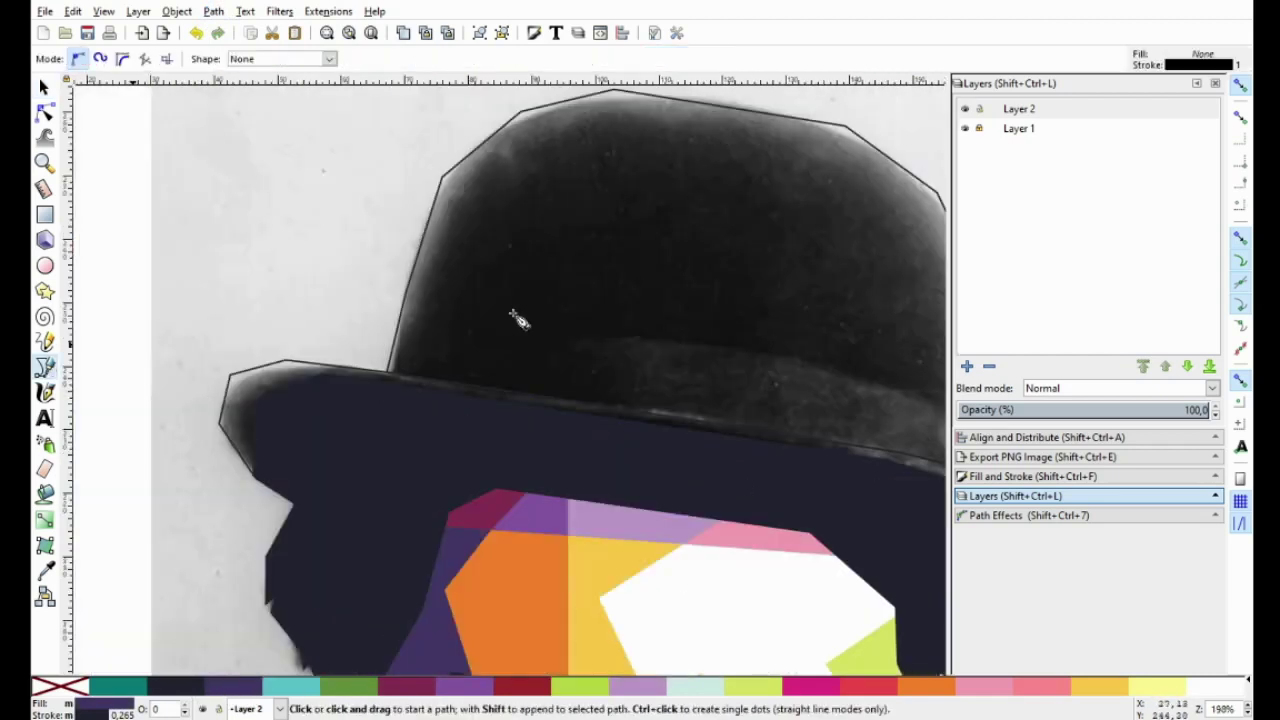
left_click(497, 270)
left_click(469, 430)
left_click(676, 482)
double_click(727, 329)
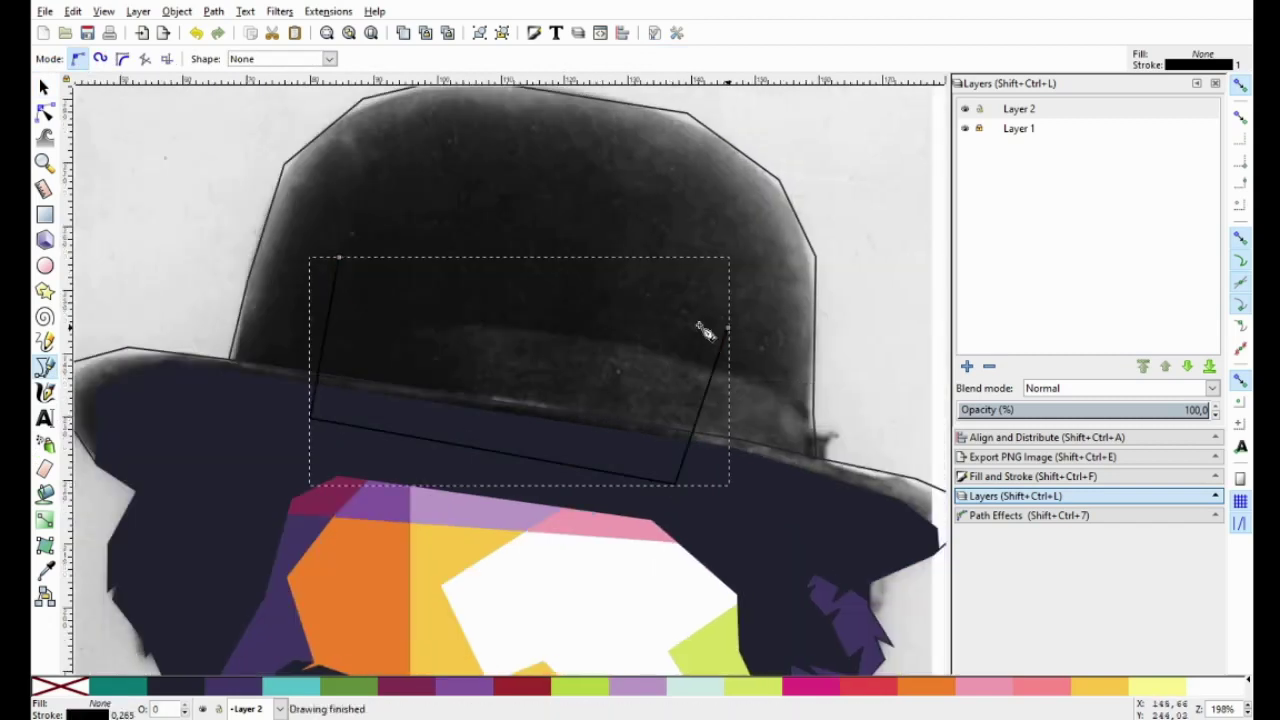
left_click(44, 88)
left_click(146, 356, "shift")
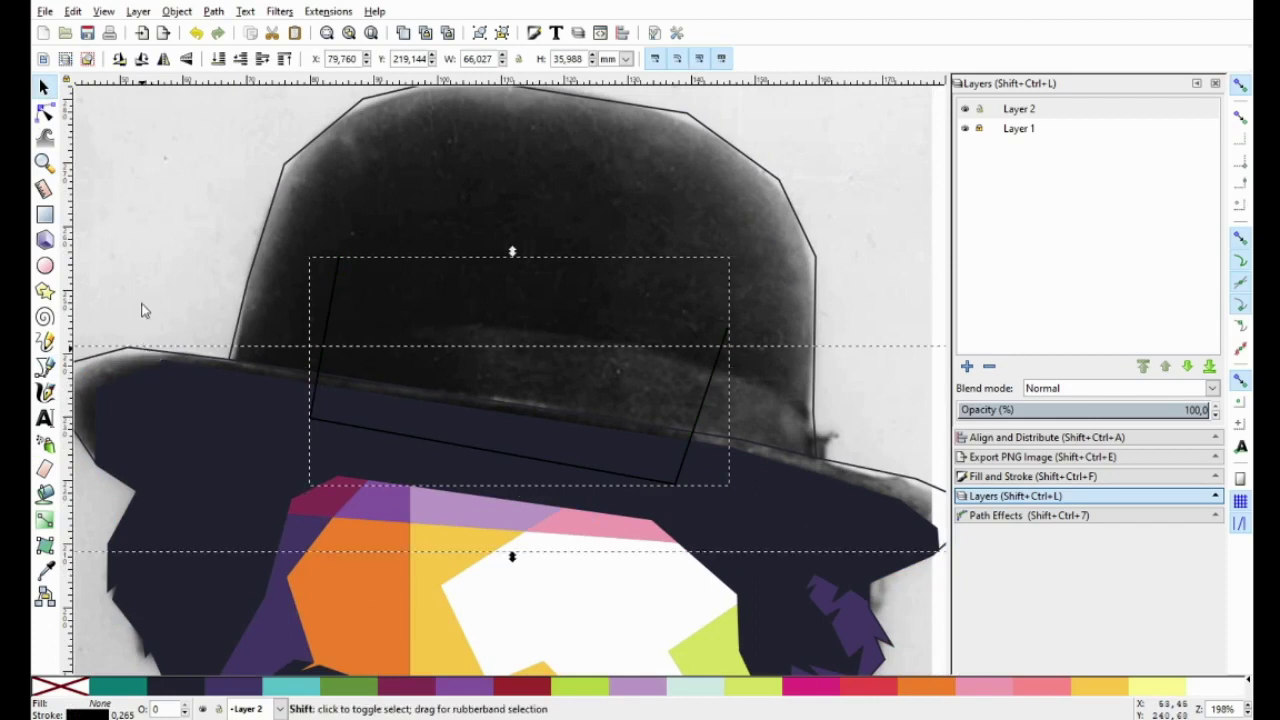
left_click(214, 12)
left_click(240, 182)
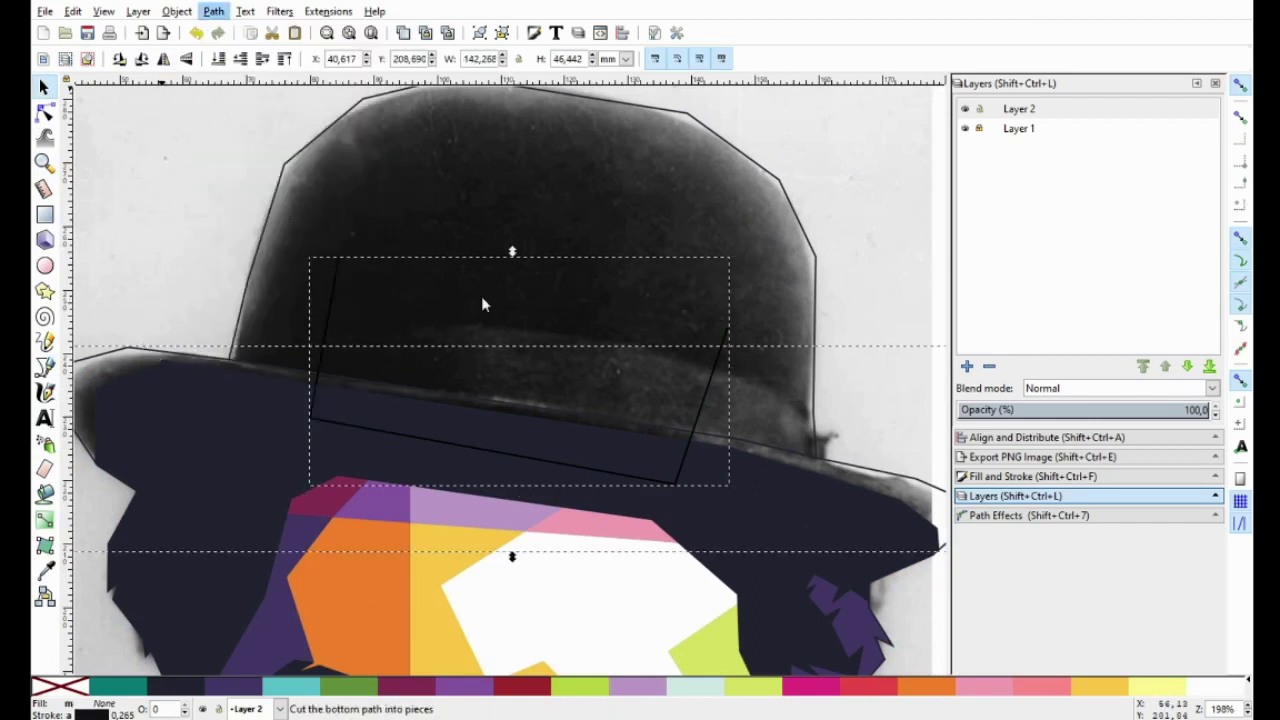
left_click(418, 688)
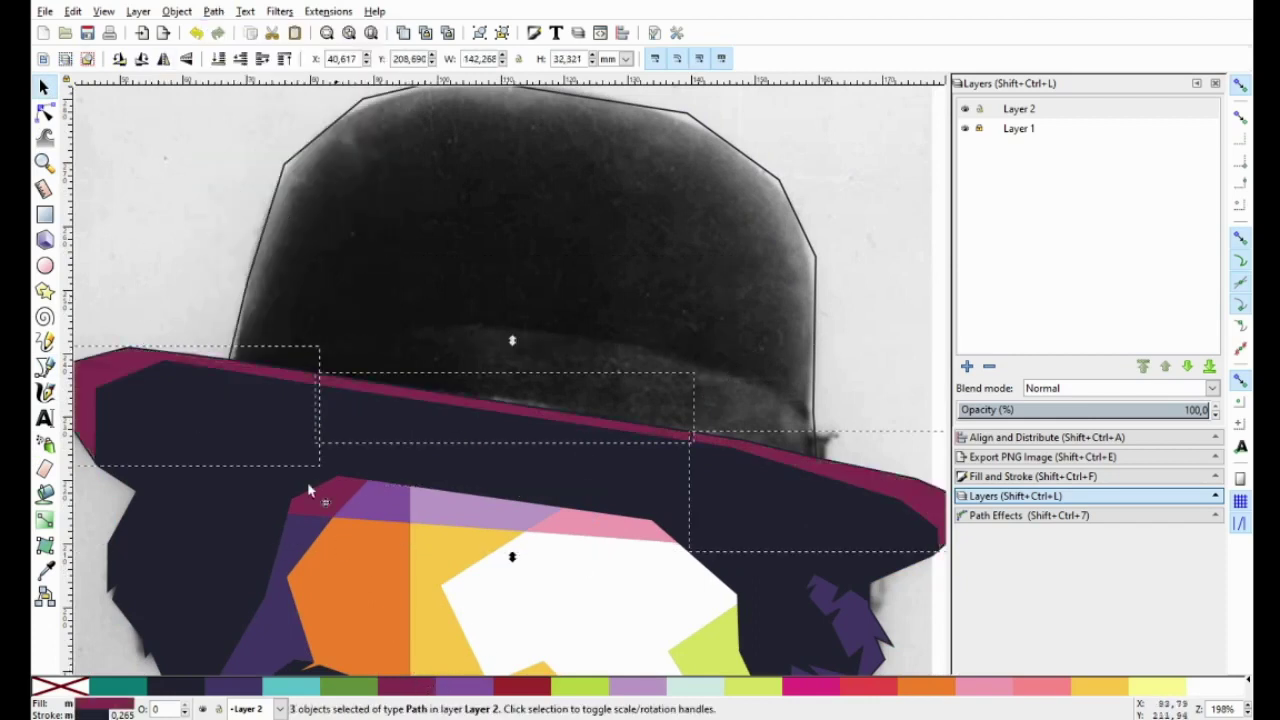
left_click(155, 250)
left_click(359, 384)
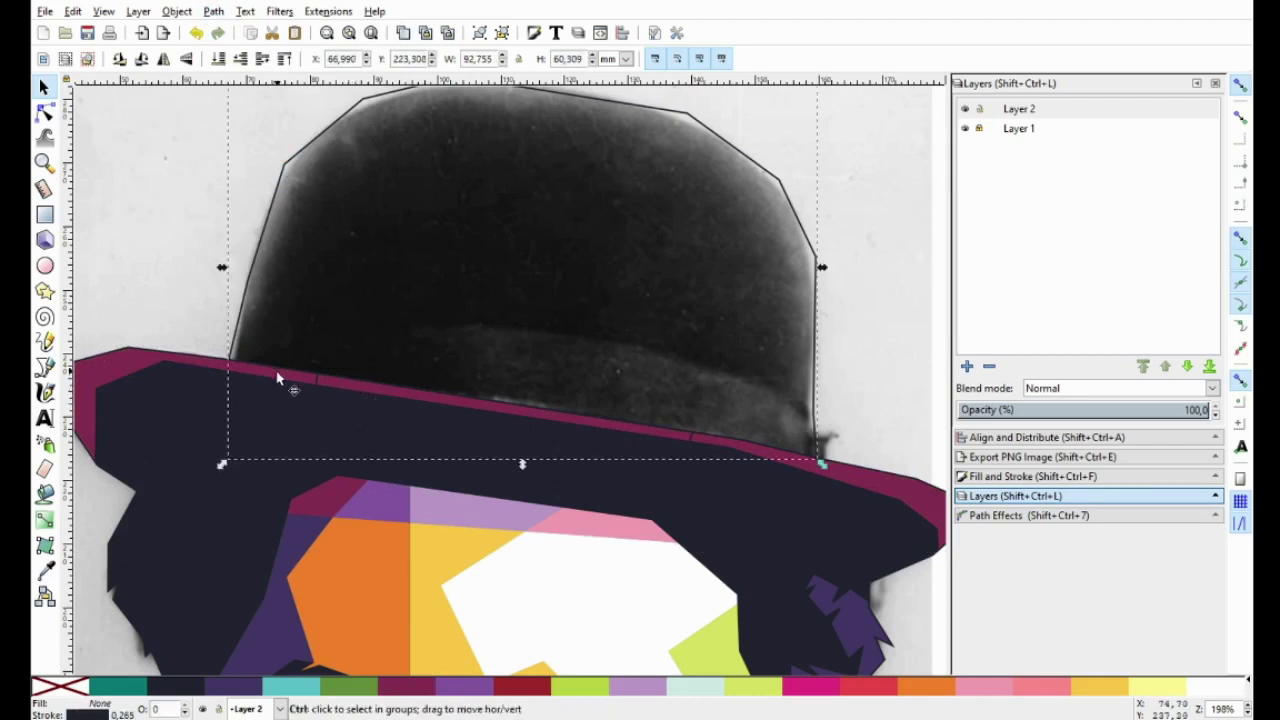
scroll(278, 378, "up", 3, "ctrl")
left_click(432, 408)
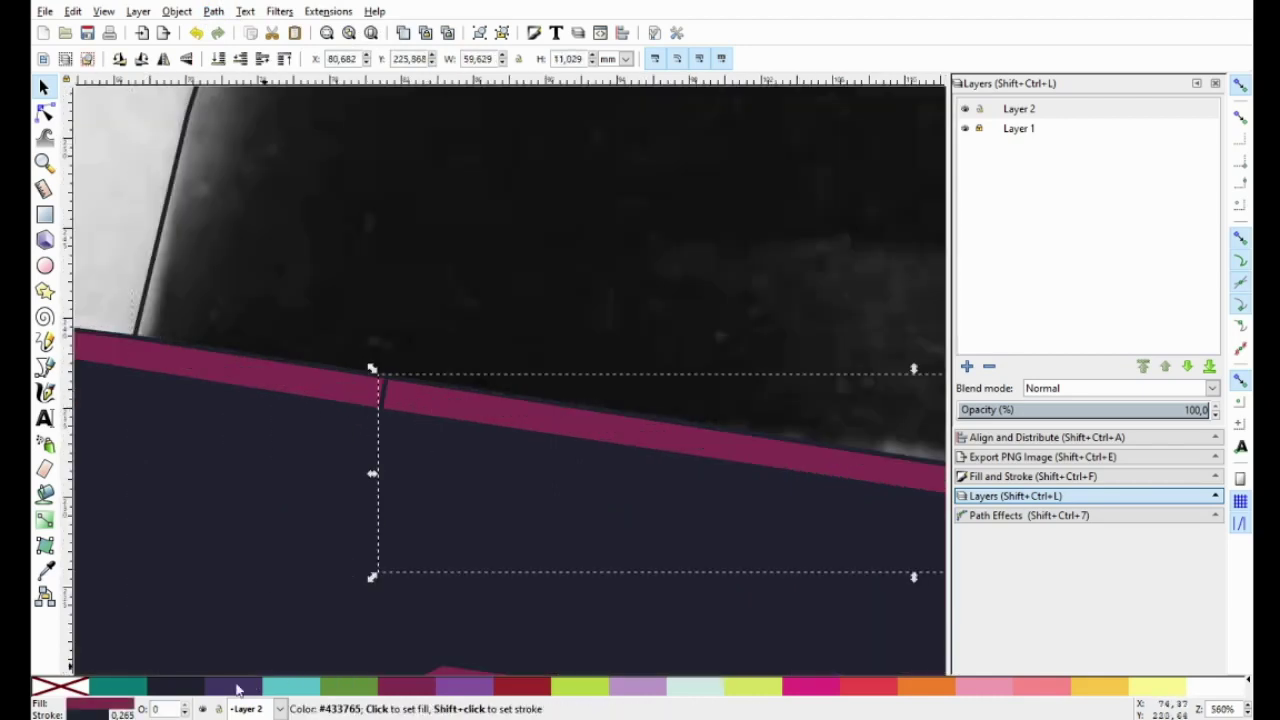
scroll(286, 414, "down", 2, "ctrl")
scroll(294, 423, "down", 3, "ctrl")
left_click(294, 423)
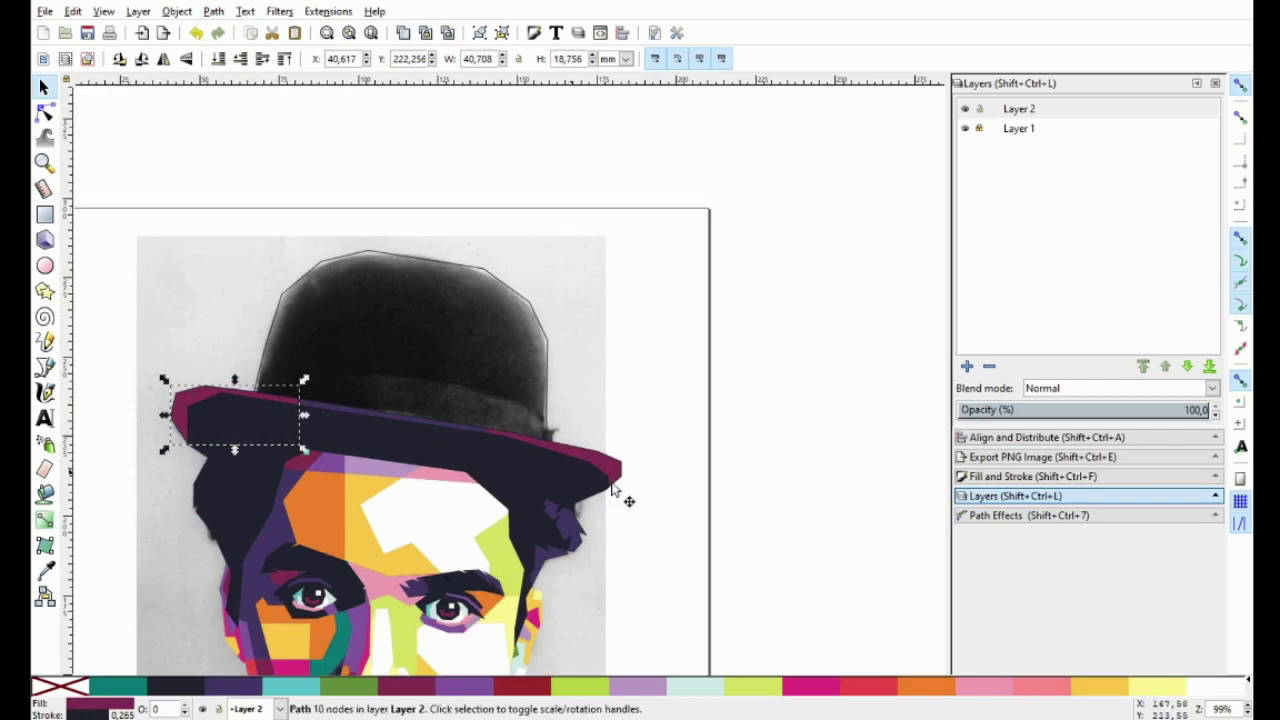
scroll(487, 410, "up", 1, "ctrl")
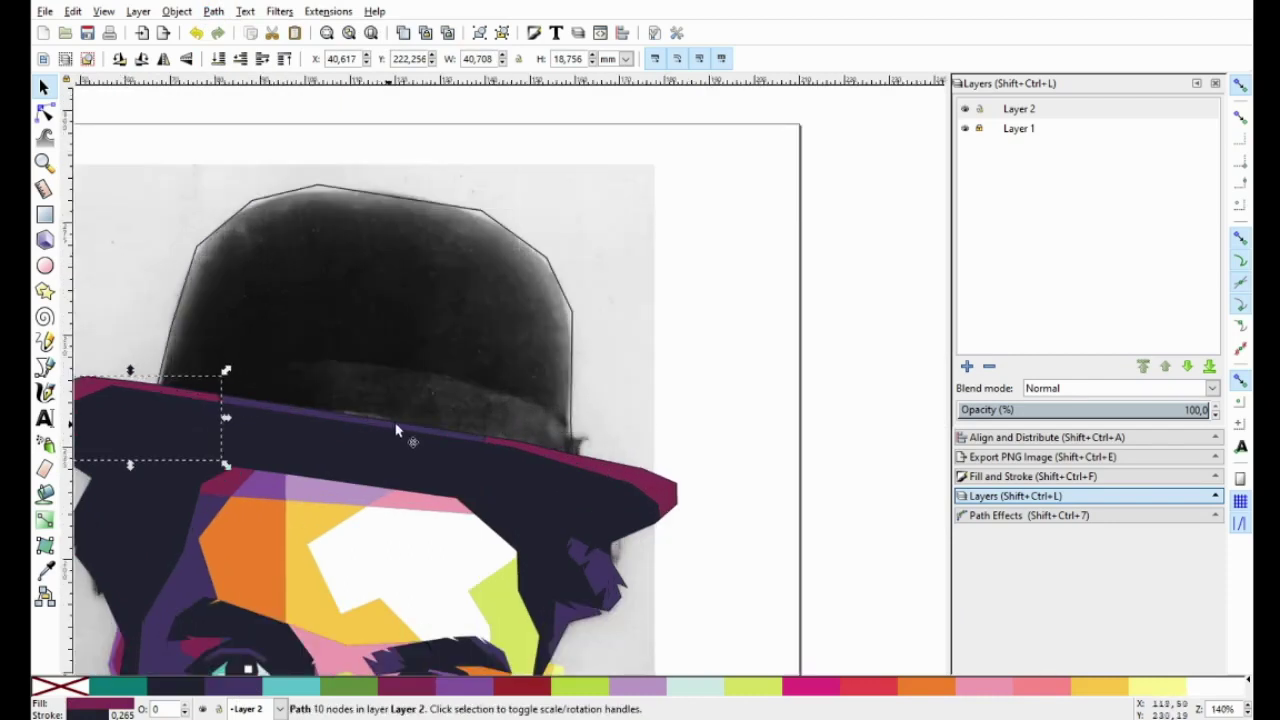
scroll(396, 430, "up", 2, "ctrl")
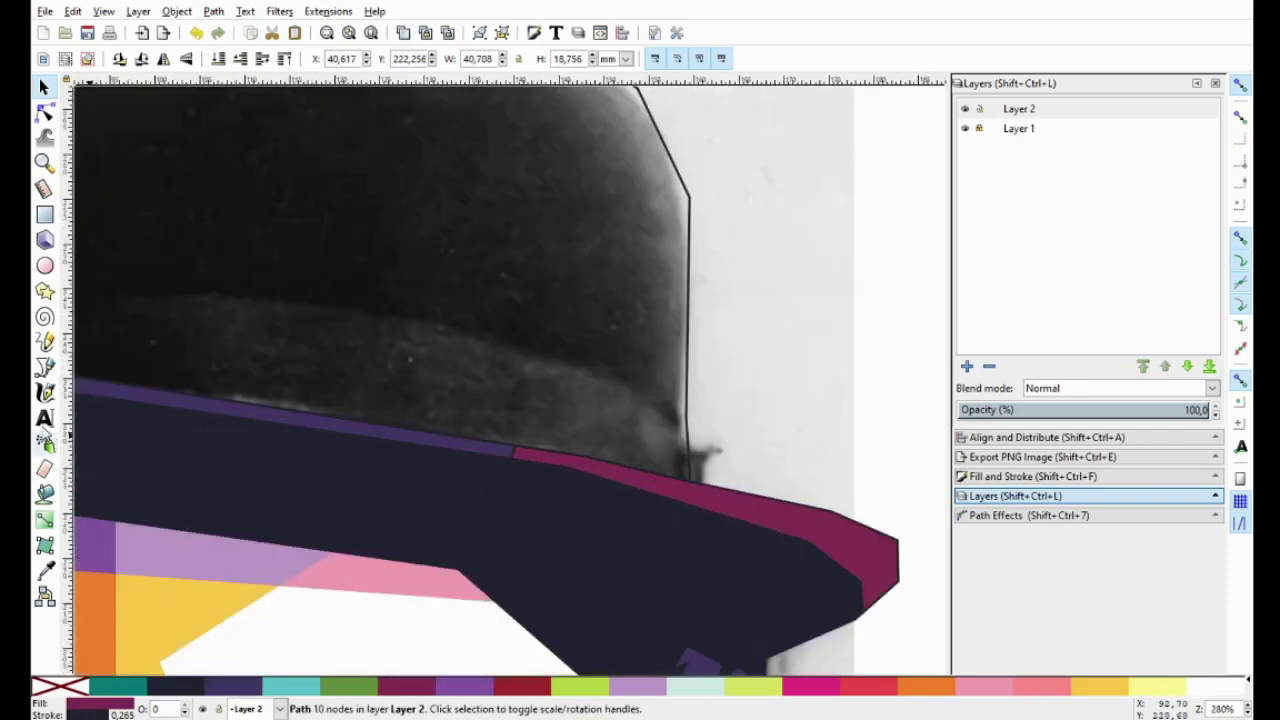
Start a straight-segment outline zigzagging through the band and brim, then up the crown's right side
left_click(45, 366)
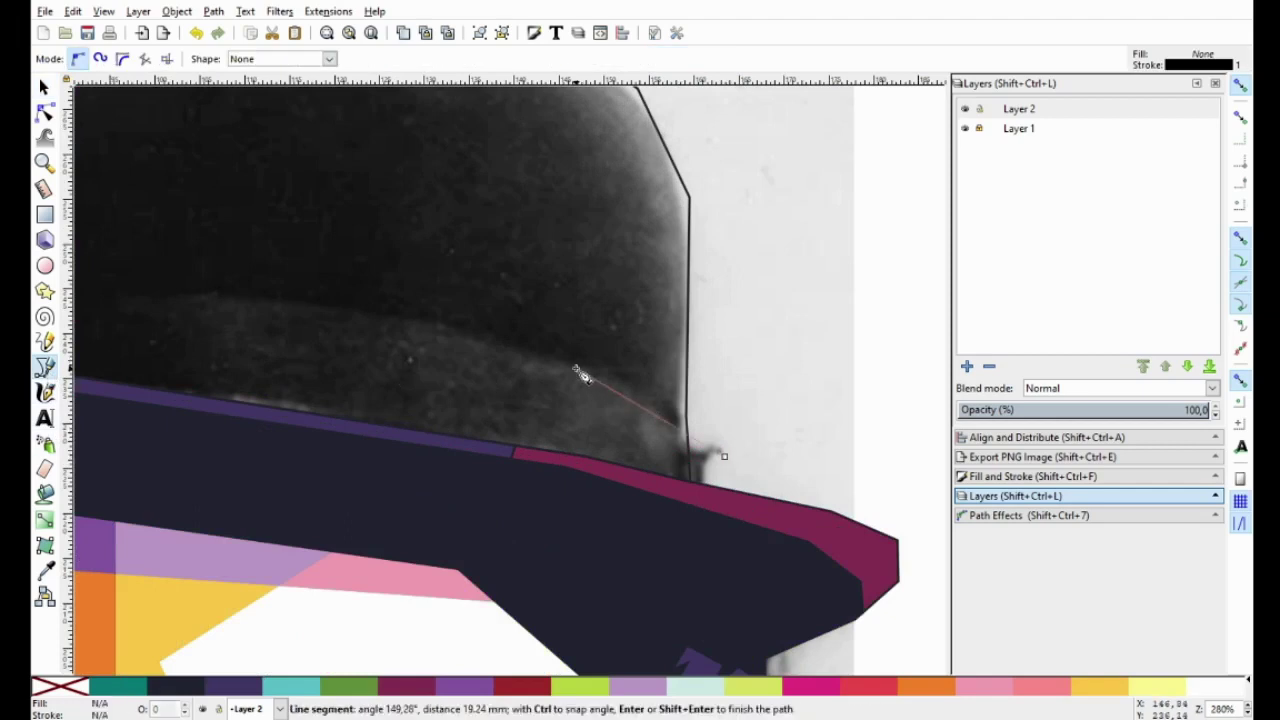
scroll(672, 403, "up", 2)
scroll(672, 403, "left", 5)
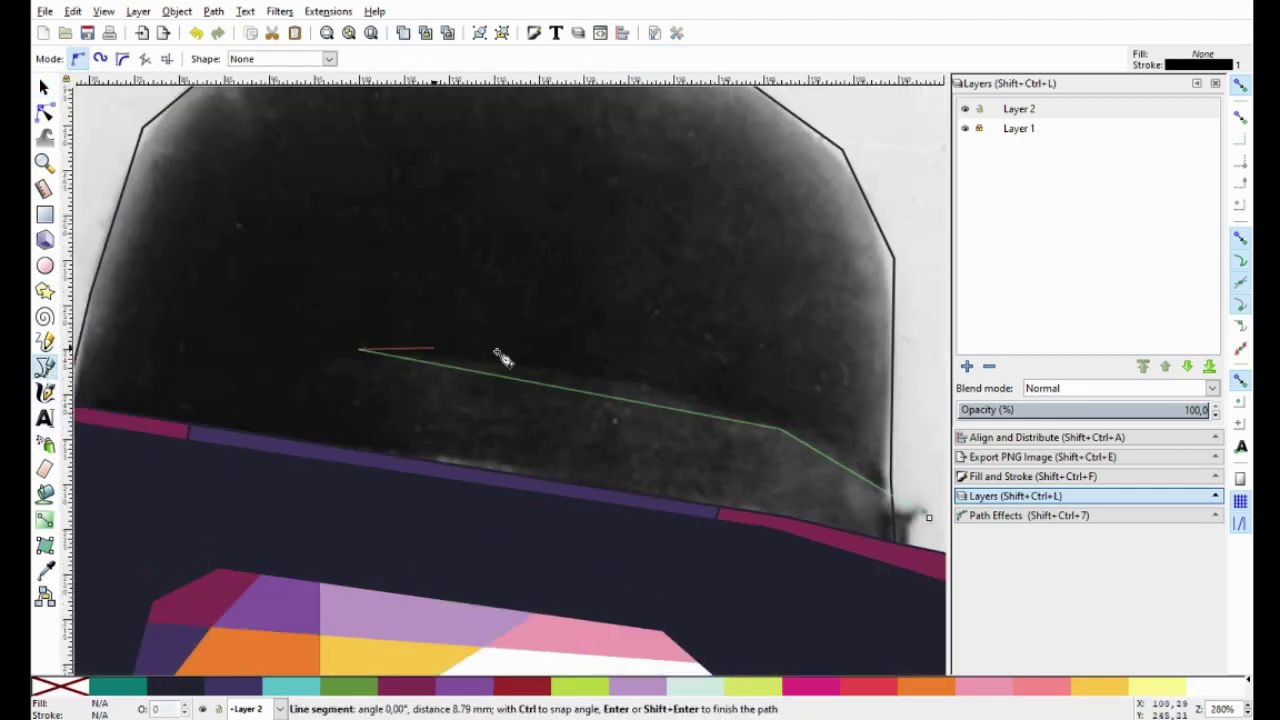
key("BackSpace")
left_click(767, 411)
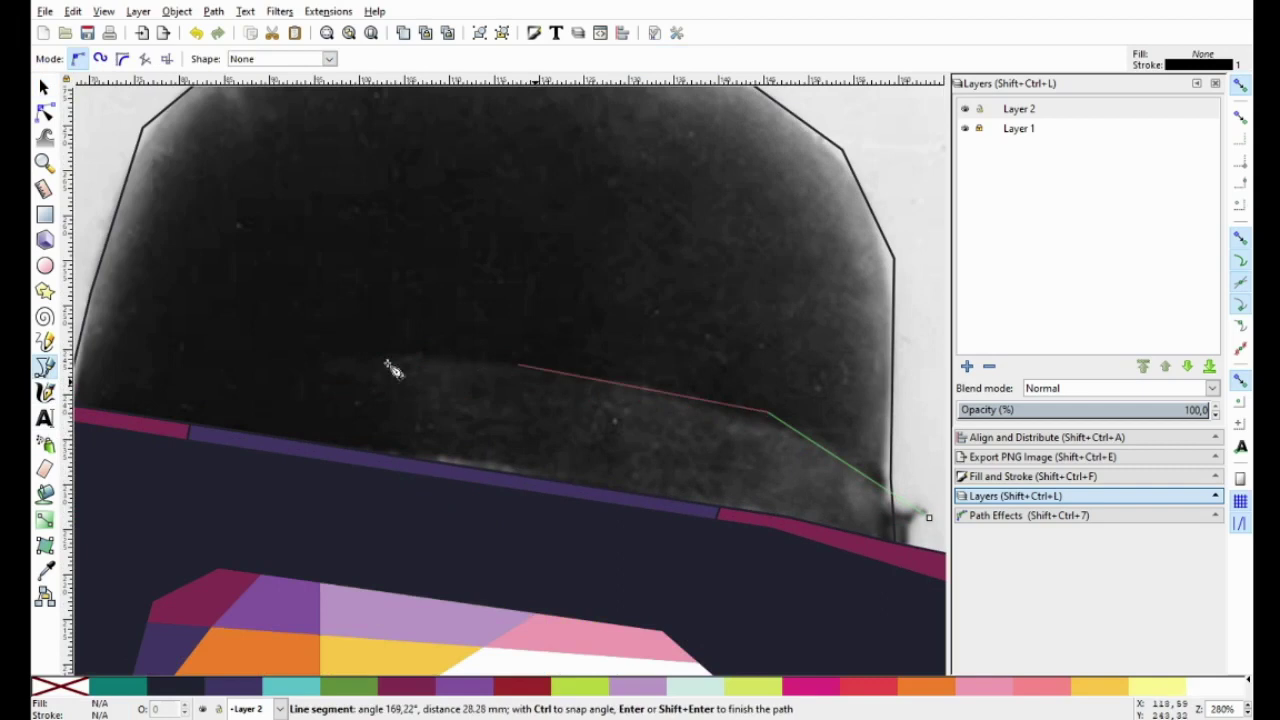
left_click(313, 341)
left_click(528, 515)
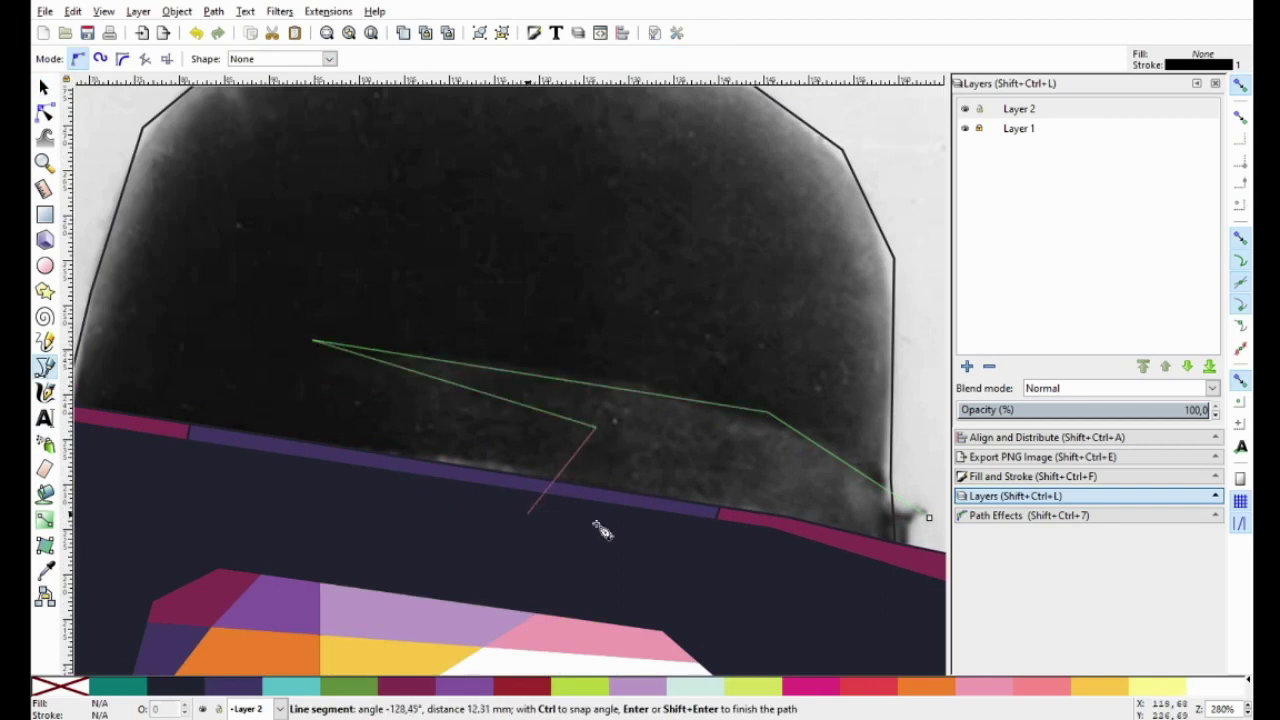
left_click(703, 560)
left_click(836, 413)
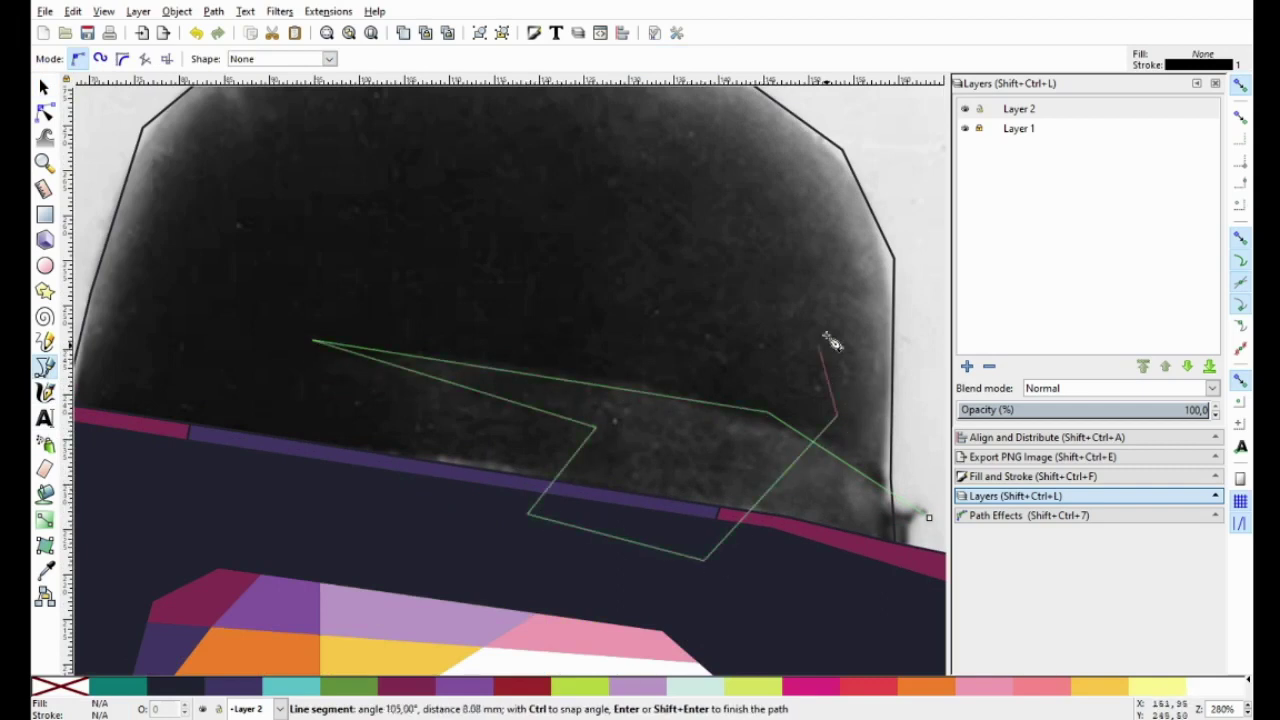
left_click(856, 243)
scroll(835, 320, "up", 1)
scroll(790, 270, "up", 2)
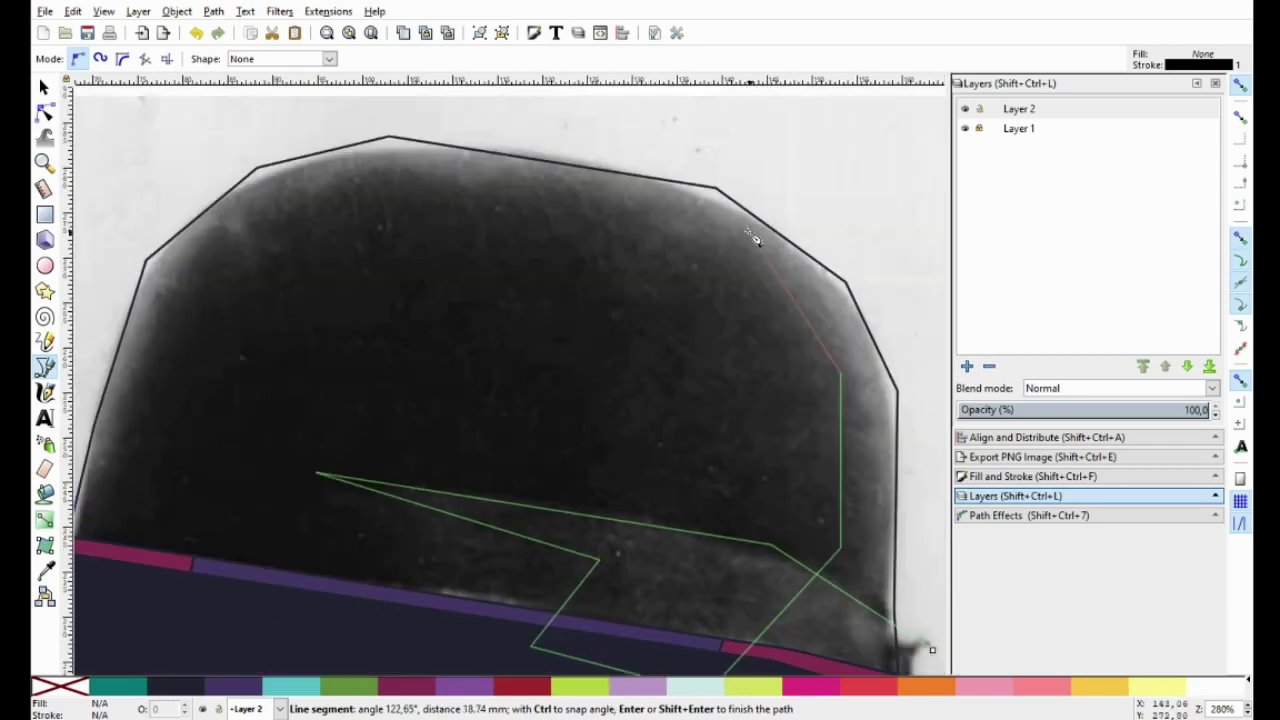
Trace the crown's top and left edge, fixing misplaced points, and finish the outline out left
left_click(409, 170)
left_click(246, 228)
scroll(280, 285, "left", 3)
scroll(300, 280, "down", 1)
left_click(300, 282)
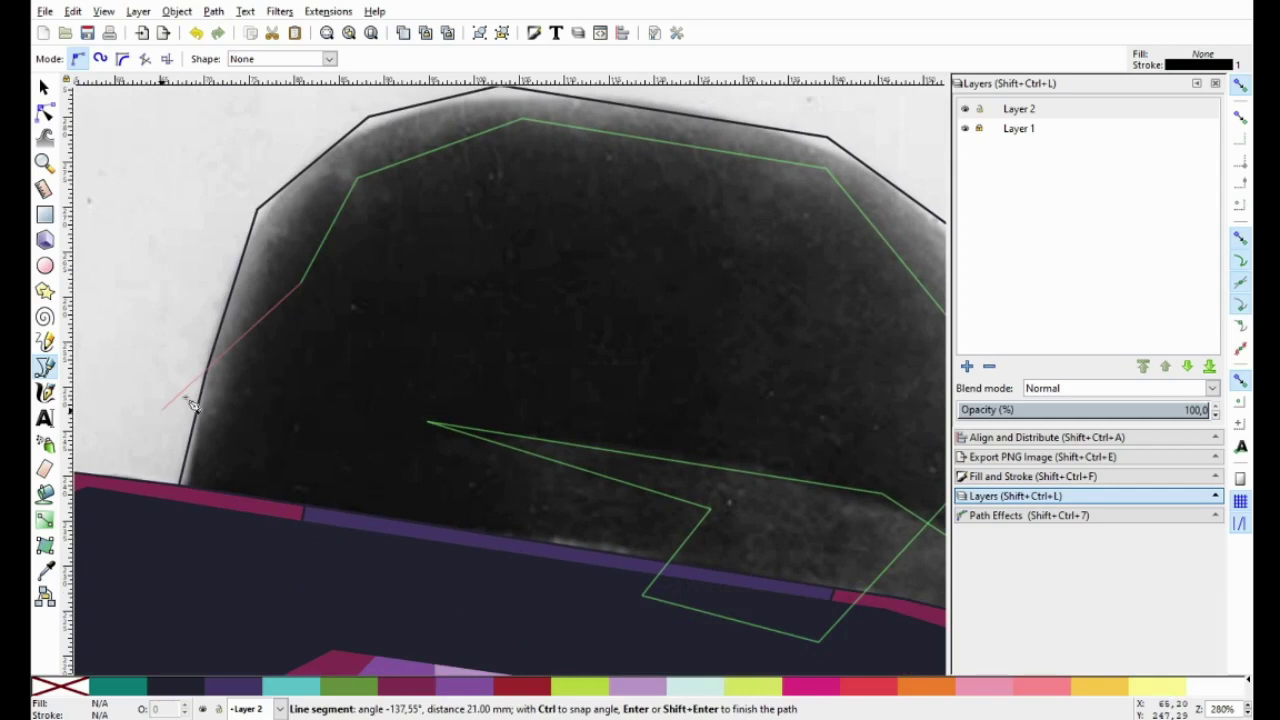
key("BackSpace")
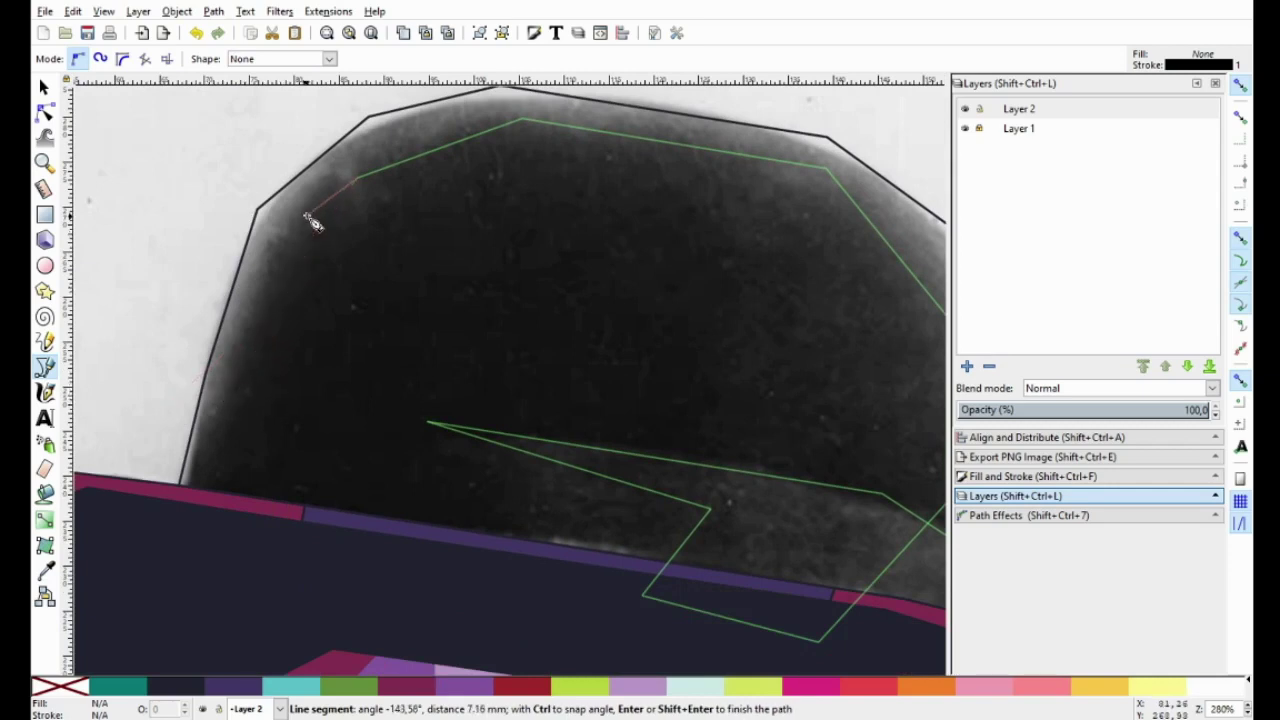
key("BackSpace")
left_click(383, 165)
left_click(298, 237)
left_click(217, 402)
left_click(182, 543)
scroll(351, 543, "down", 1)
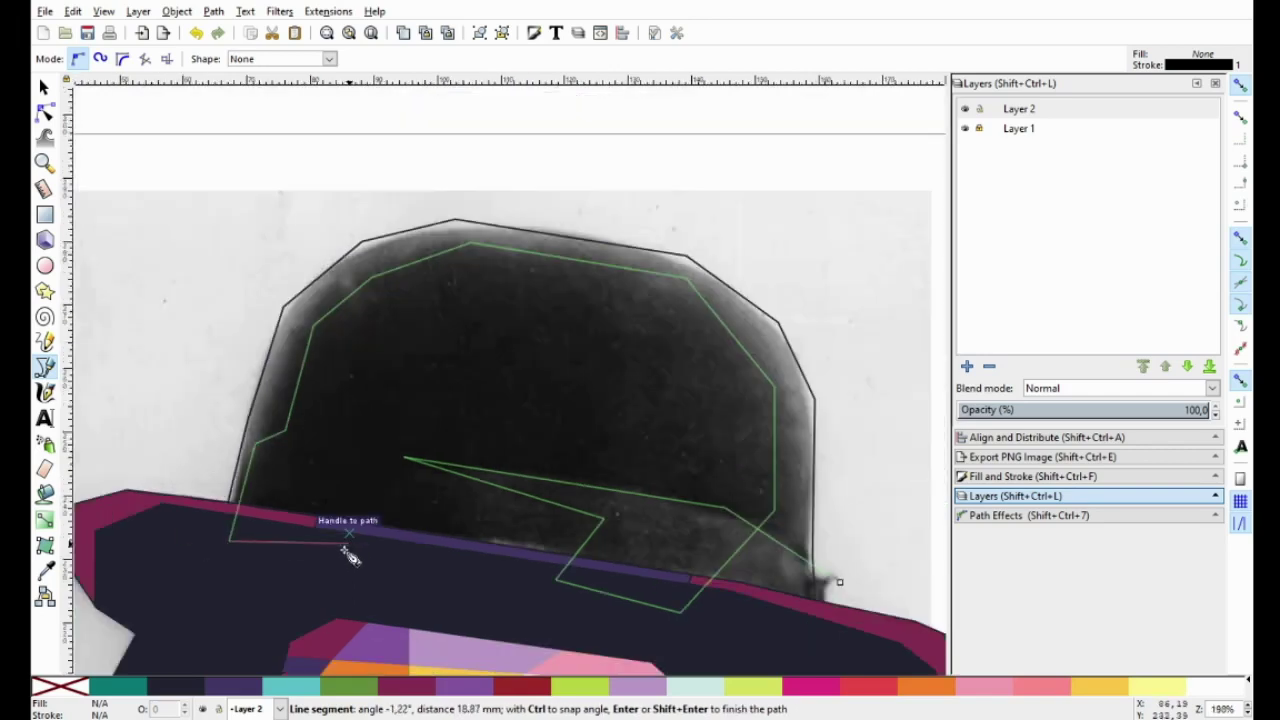
double_click(83, 386)
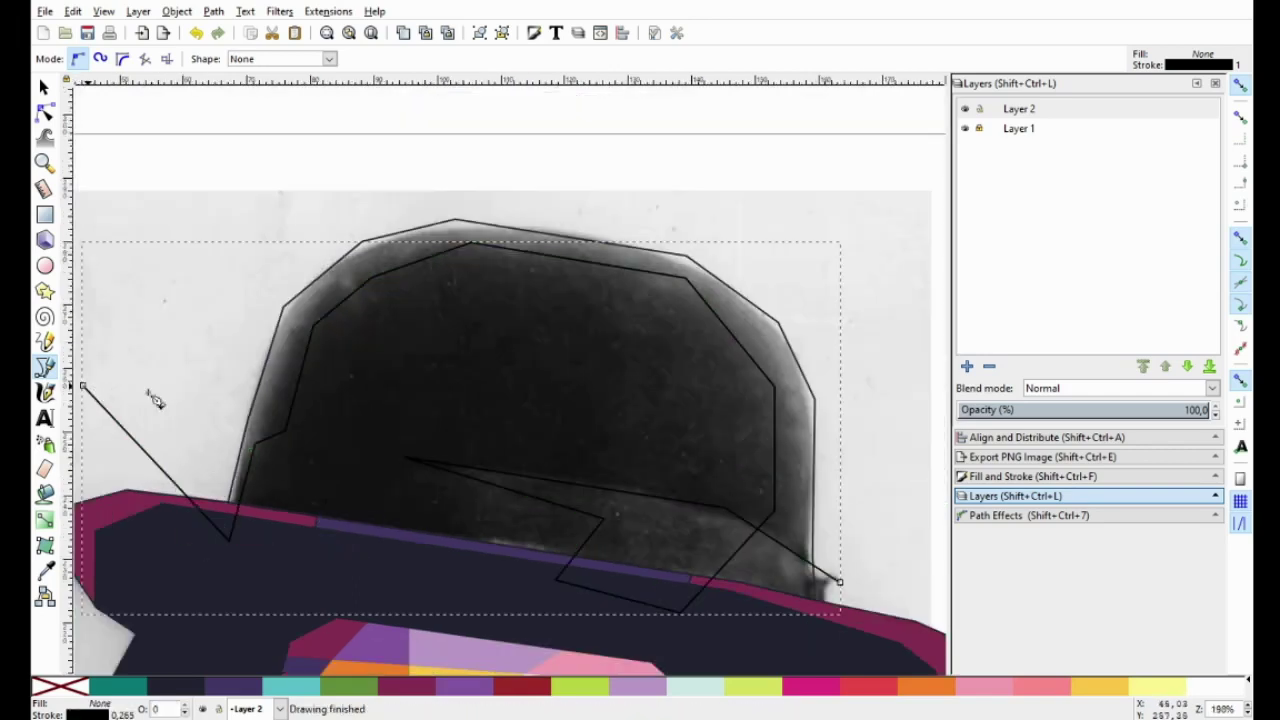
left_click(43, 88)
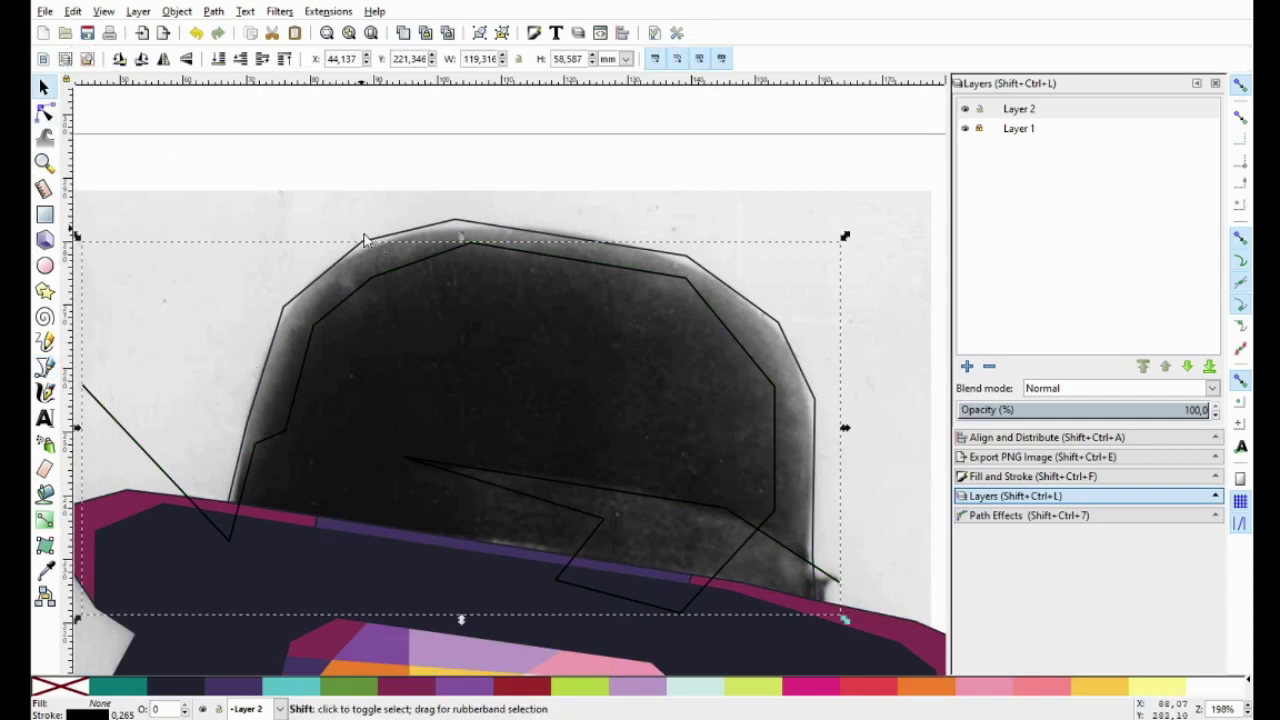
Divide the hat crown along the outline and fill the band pieces crimson
left_click(213, 11)
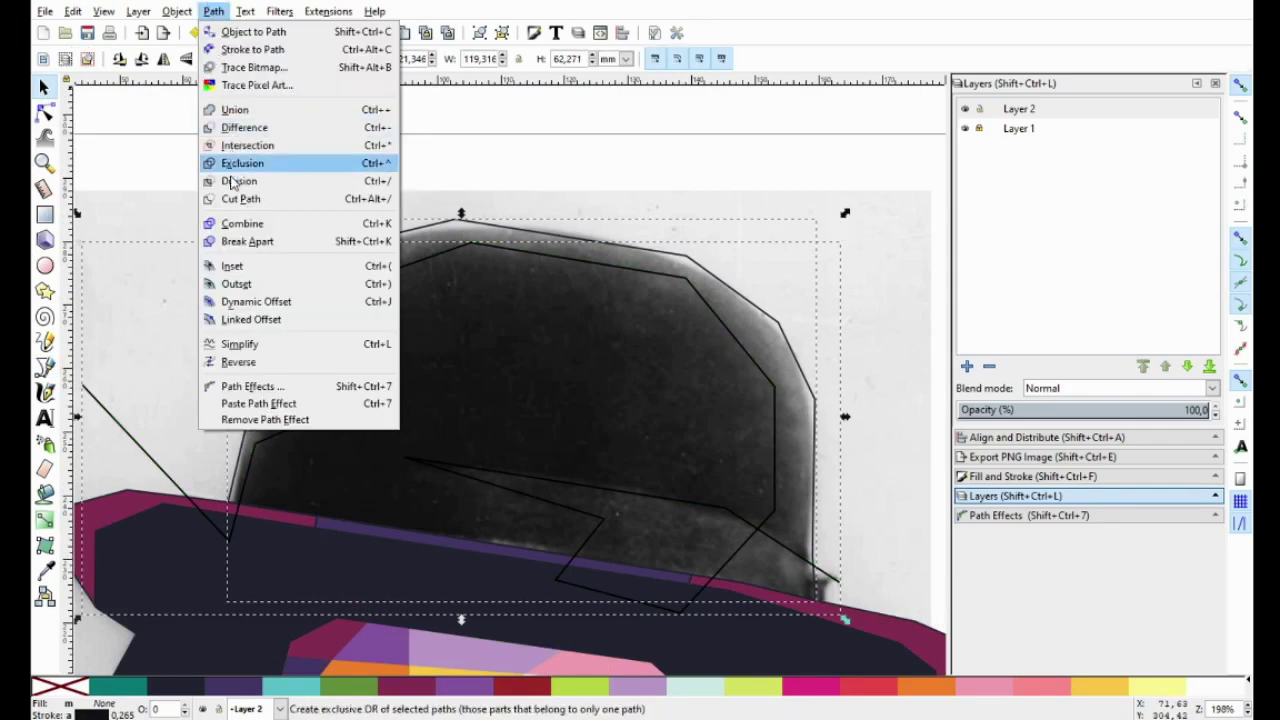
left_click(290, 182)
left_click(841, 518)
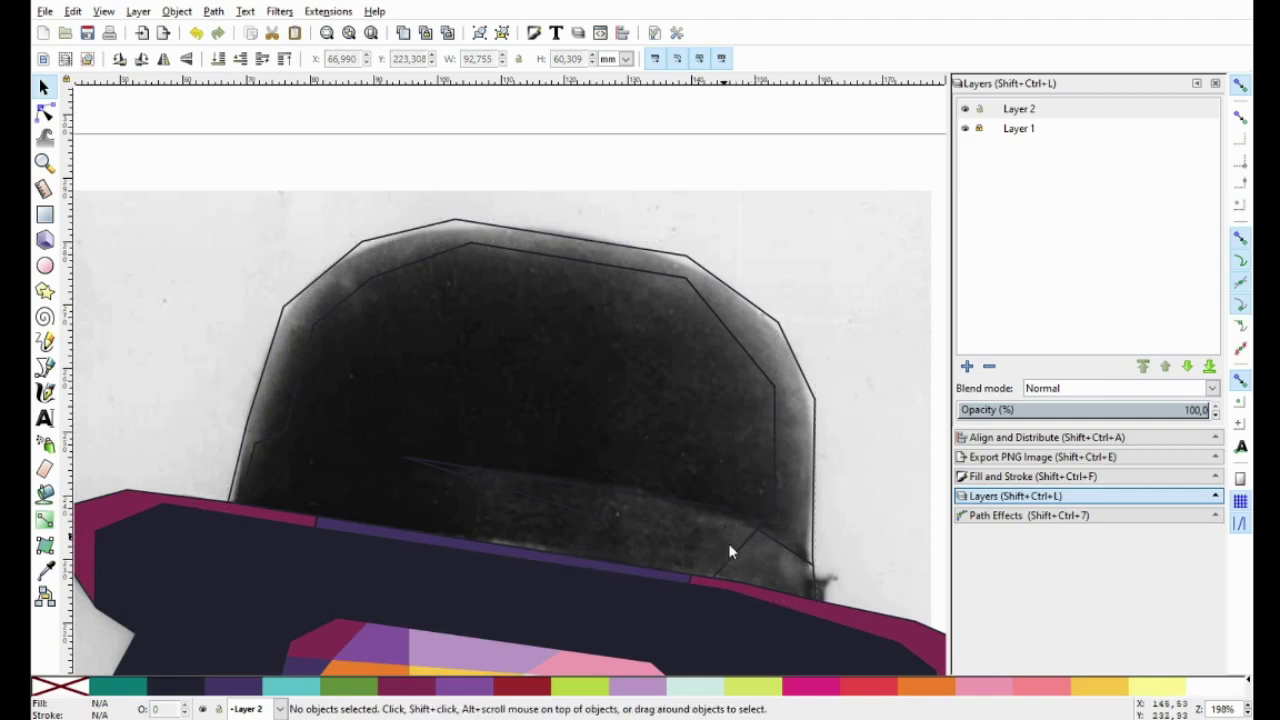
left_click_drag(893, 481, 760, 505)
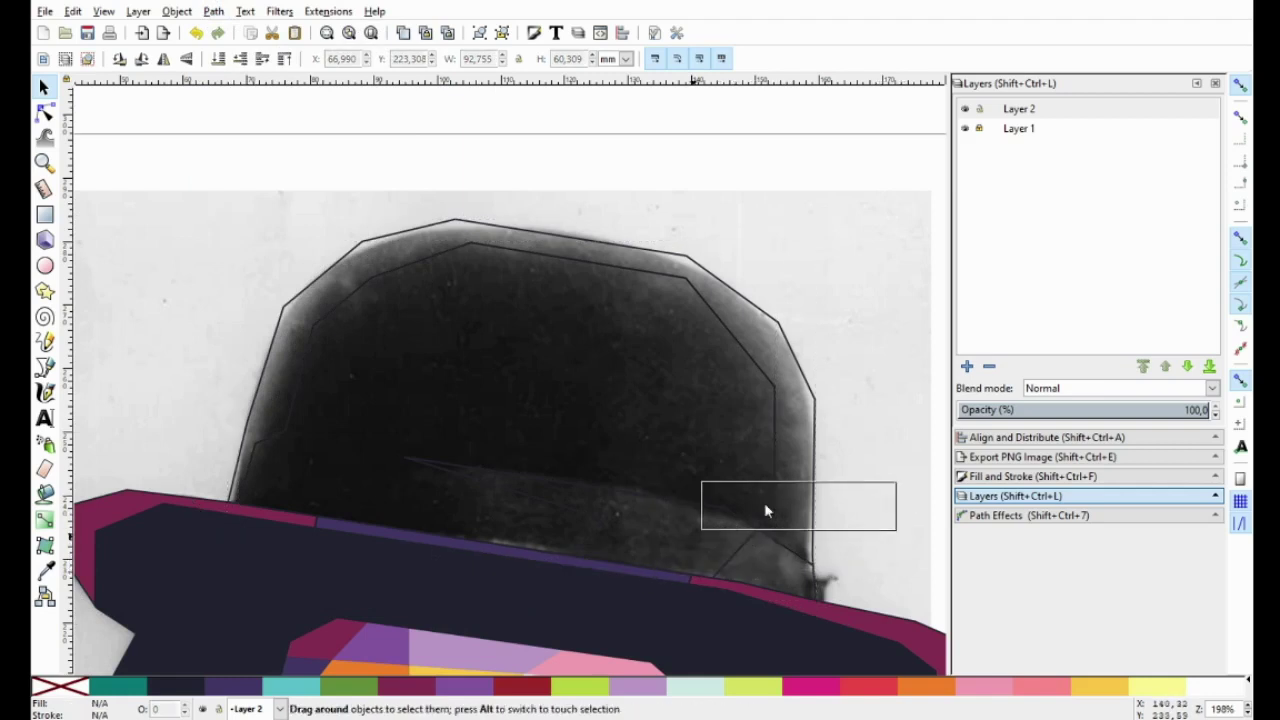
mouse_move(882, 404)
left_mouse_down()
mouse_move(392, 588)
mouse_move(350, 620)
left_mouse_up()
left_click(420, 686)
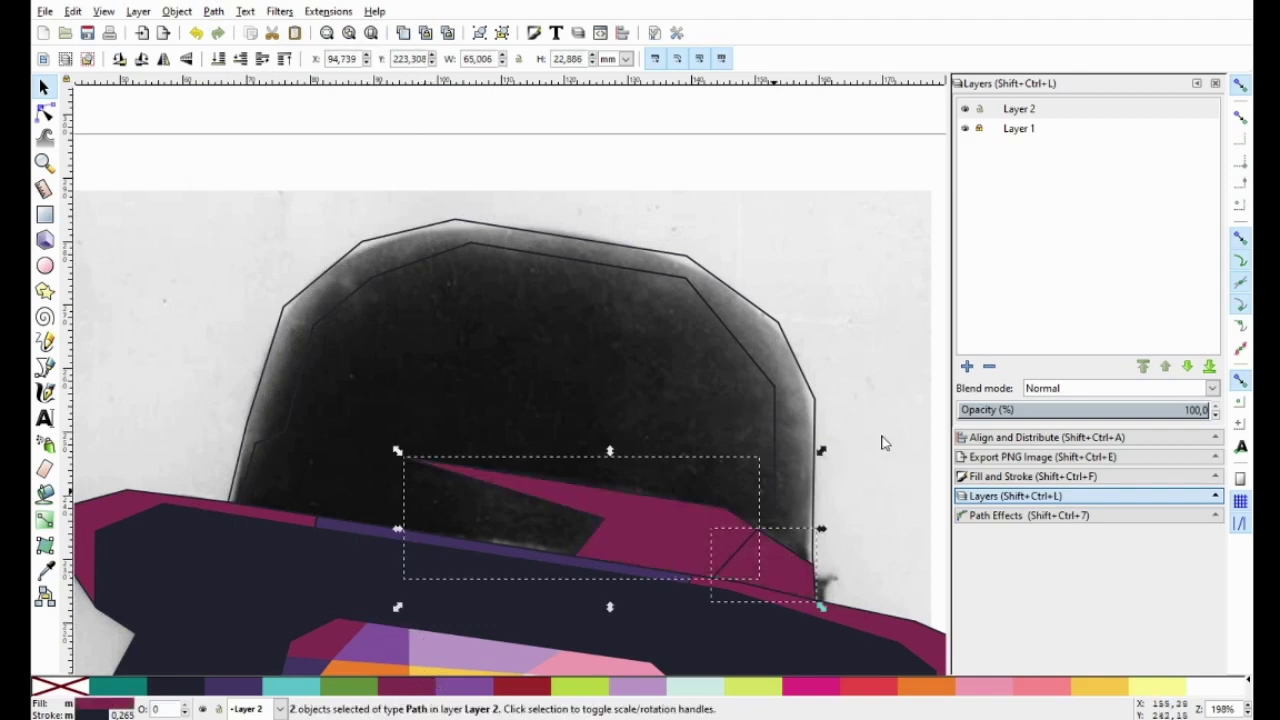
key("Escape")
Colour the small corner piece at the crown's right edge purple
left_click(745, 562)
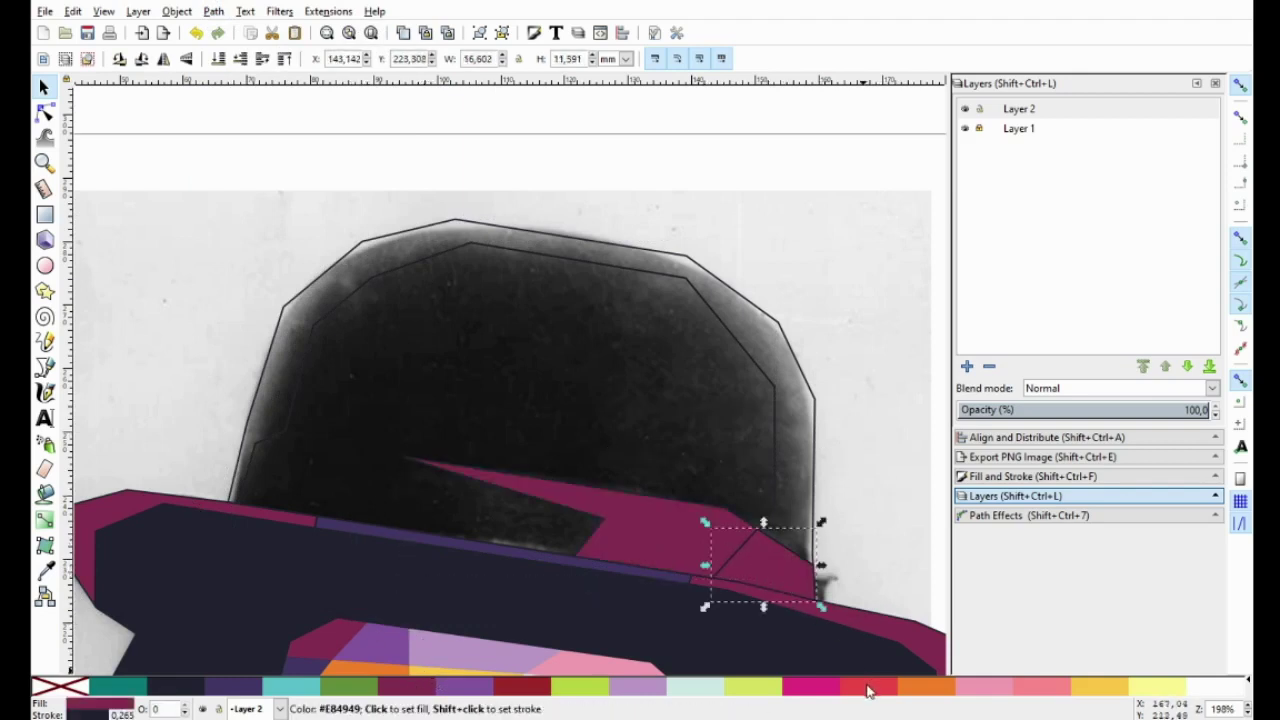
left_click(492, 686)
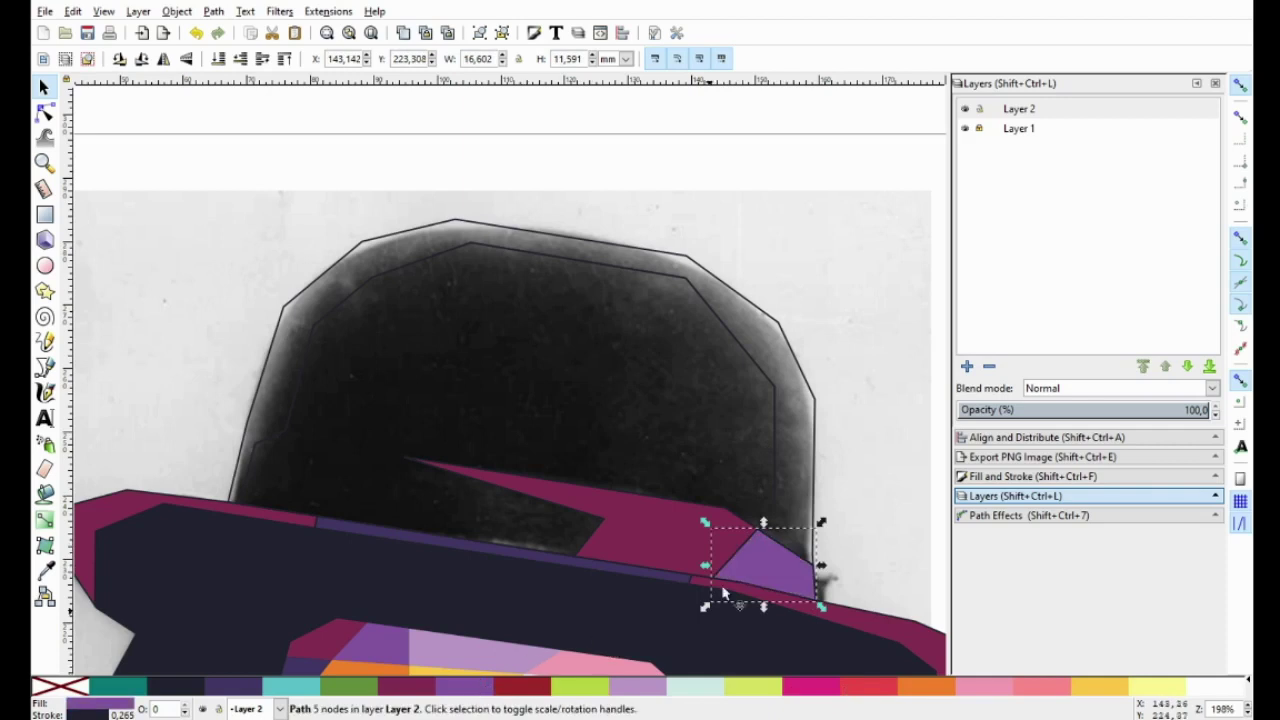
left_click(811, 494)
Draw an angular cutting line dropping into the crown, across it and out past its right edge
key("b")
left_click(381, 147)
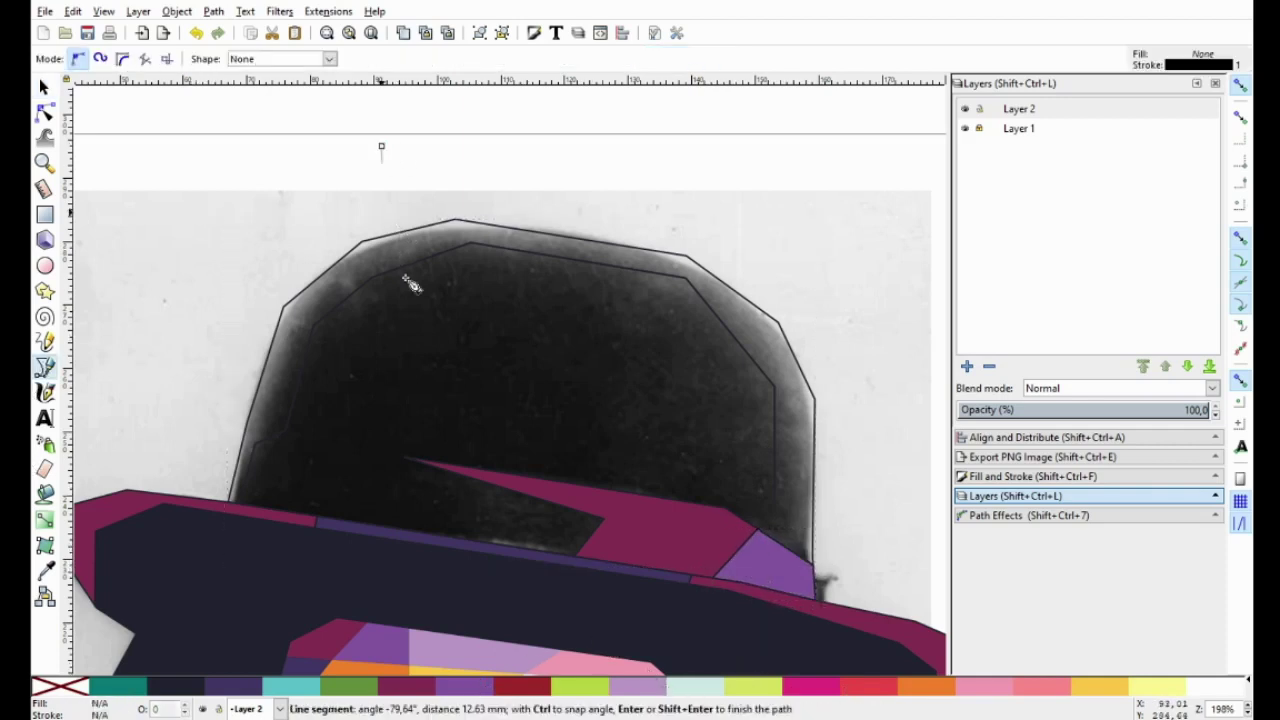
left_click(382, 432)
left_click(657, 432)
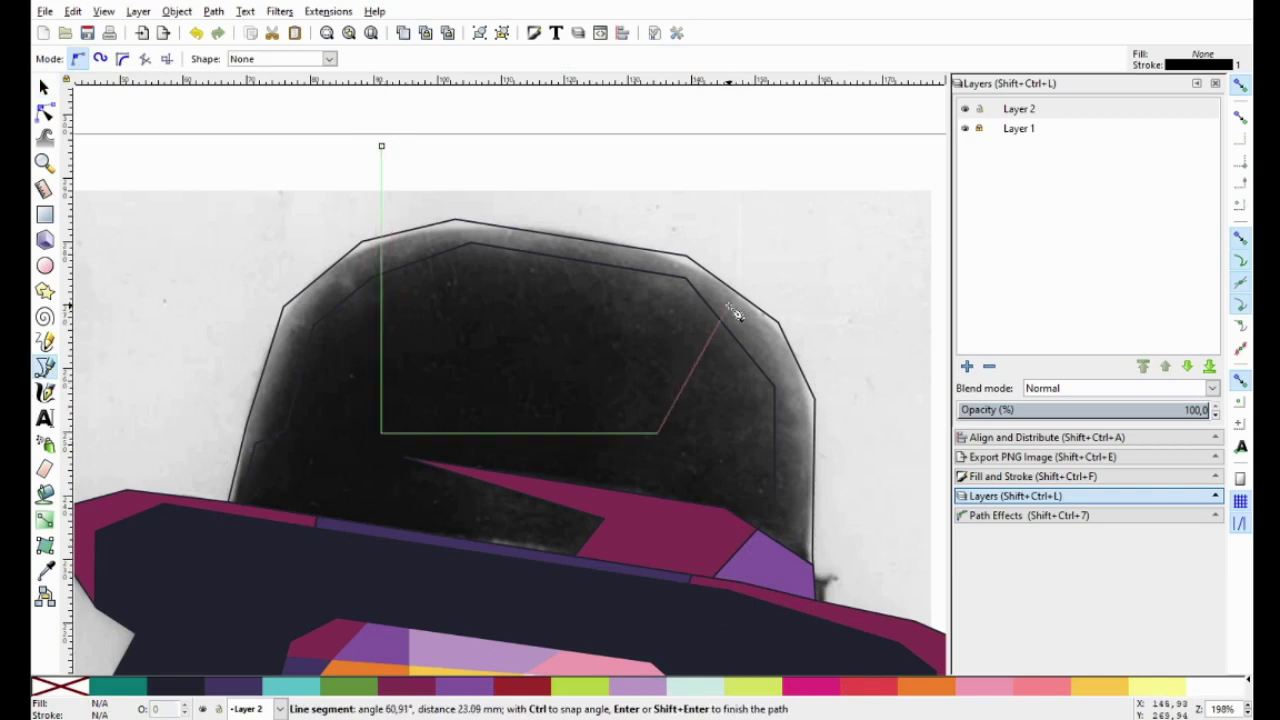
scroll(729, 307, "up", 2)
left_click(725, 305)
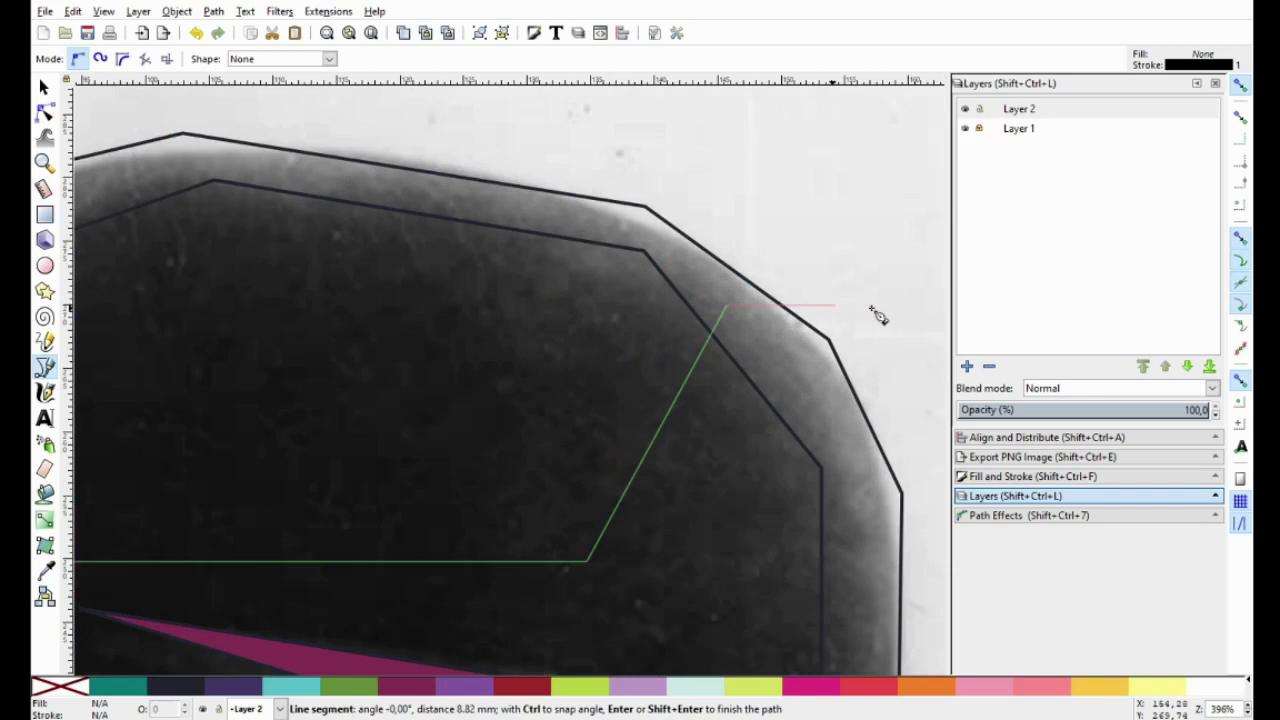
scroll(878, 300, "down", 2)
left_click(875, 297)
left_click(798, 199)
key("Return")
Select the line with the crown and apply Path > Division to split it
left_click(45, 90)
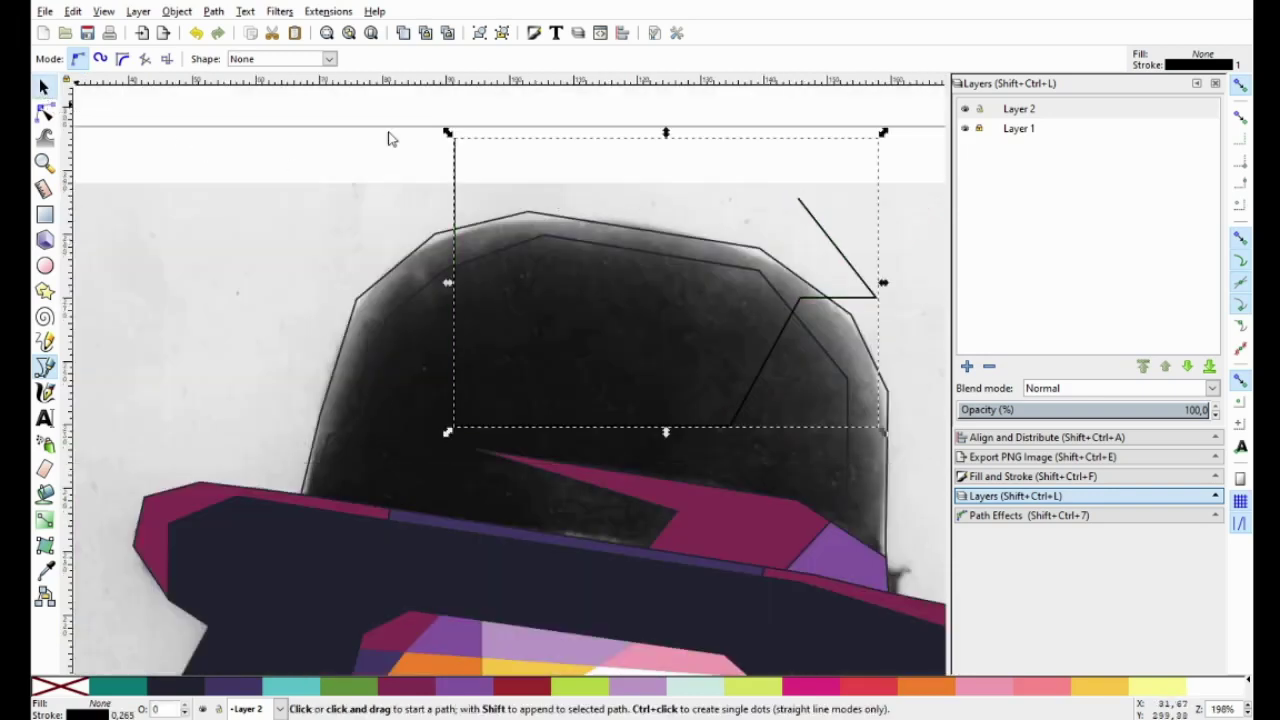
left_click(568, 214, "shift")
left_click(216, 13)
left_click(266, 180)
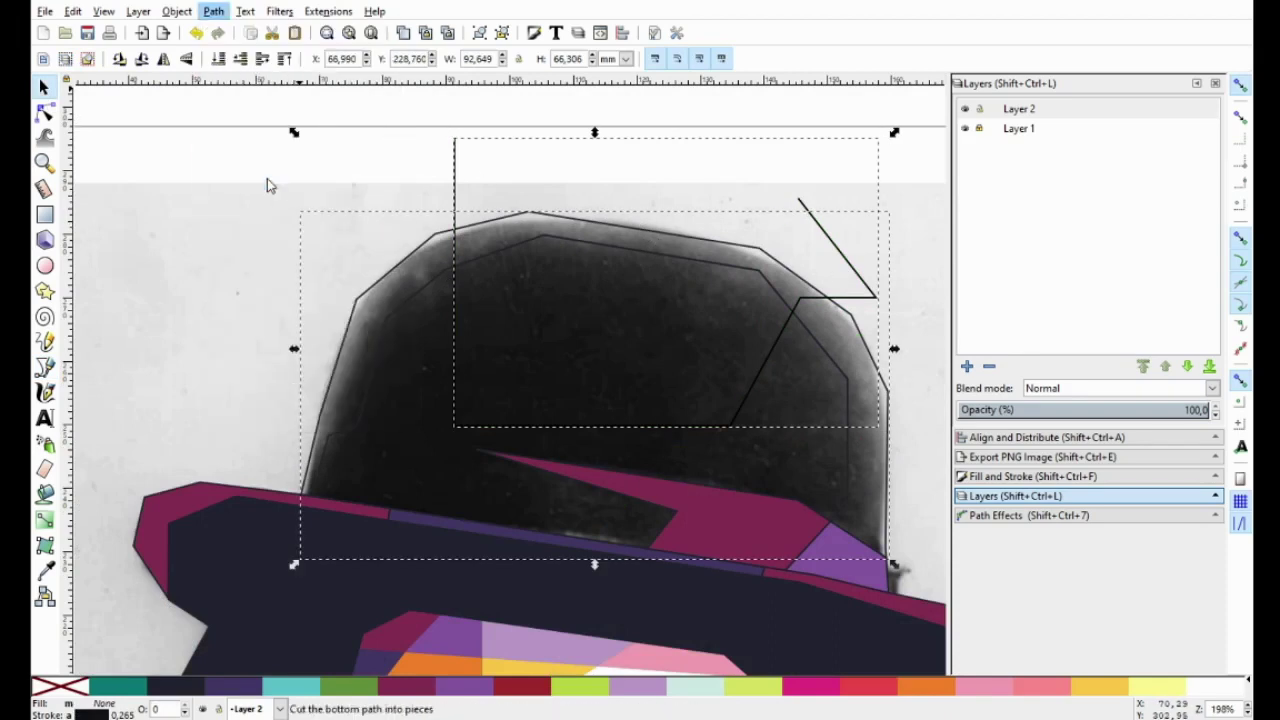
Colour the hat edges hot pink, the crown dark navy and the top band purple
left_click(815, 686)
left_click(690, 456)
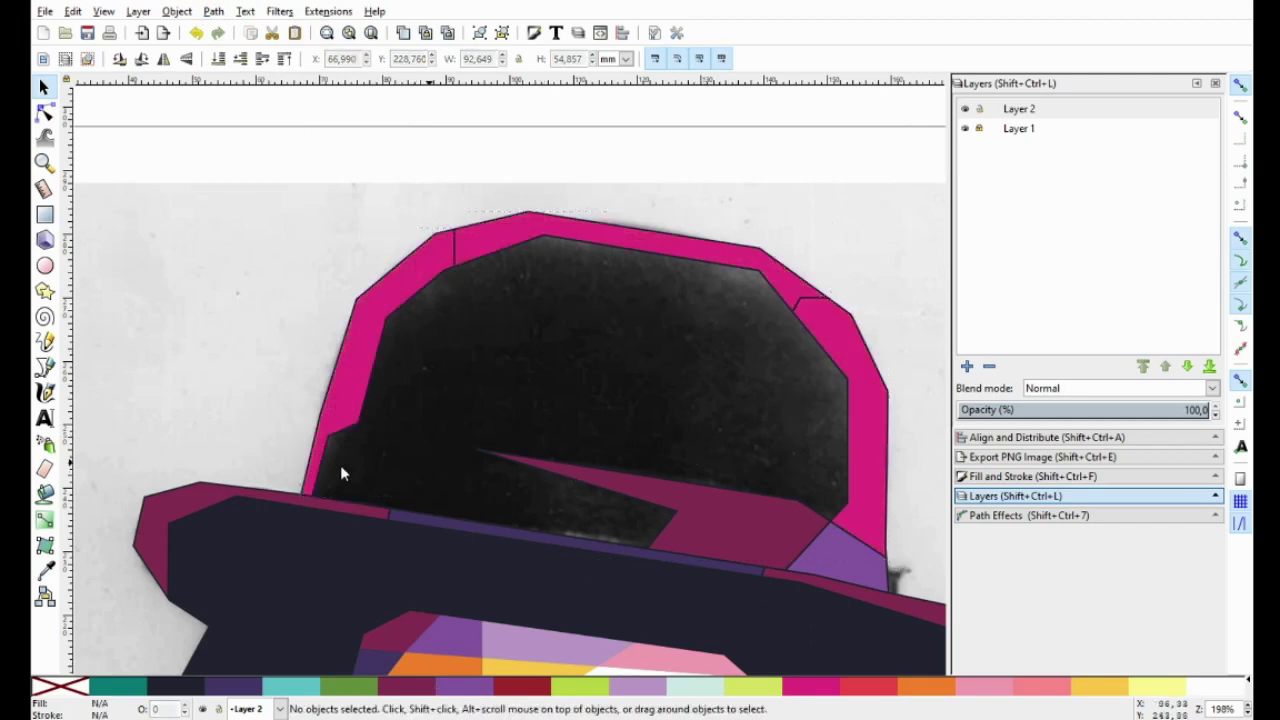
left_click(363, 503)
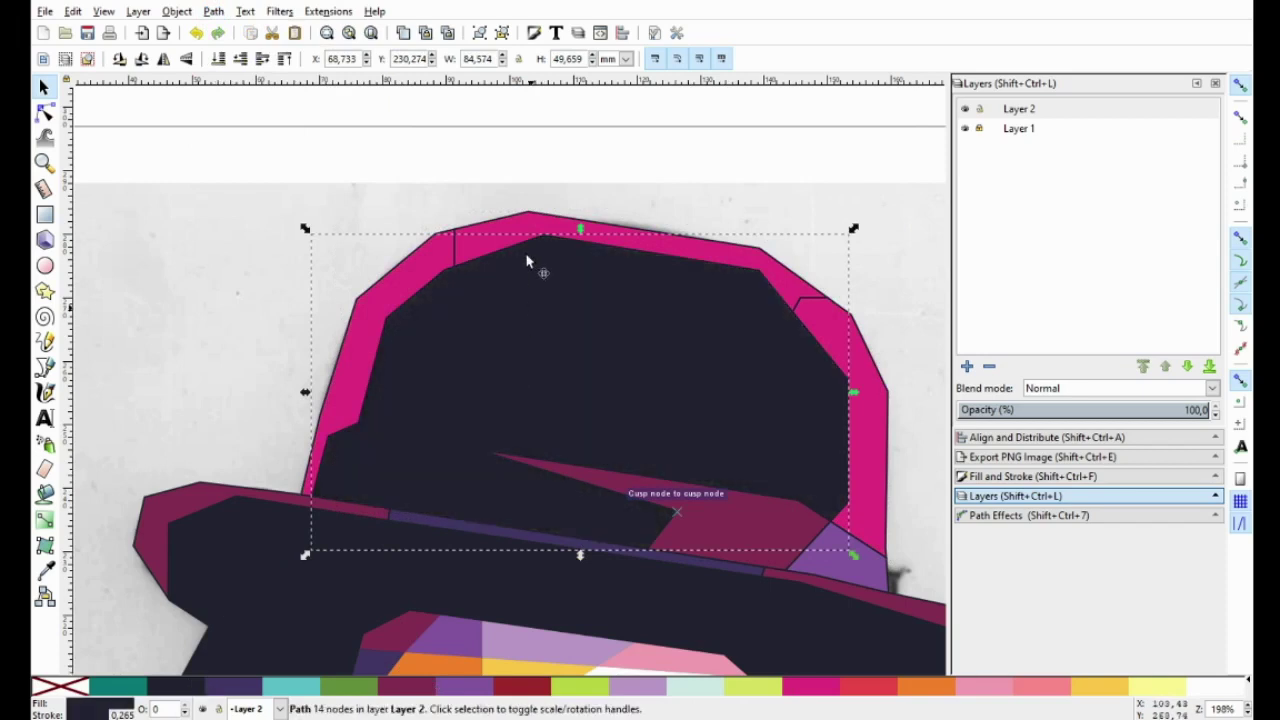
left_click(565, 268)
left_click(470, 688)
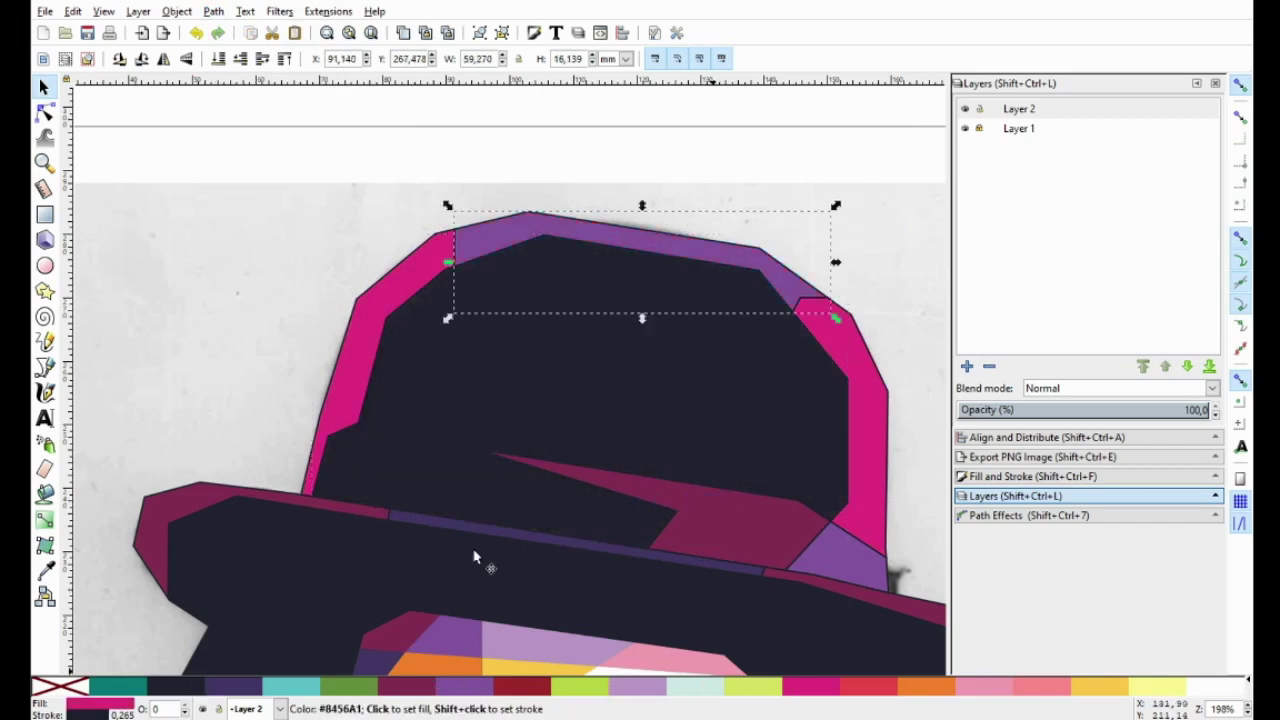
scroll(714, 323, "down", 1, "ctrl")
scroll(748, 320, "down", 1, "ctrl")
Select all the portrait's polygon shapes and check their swatch colour options
key("Escape")
scroll(629, 329, "down", 1, "ctrl")
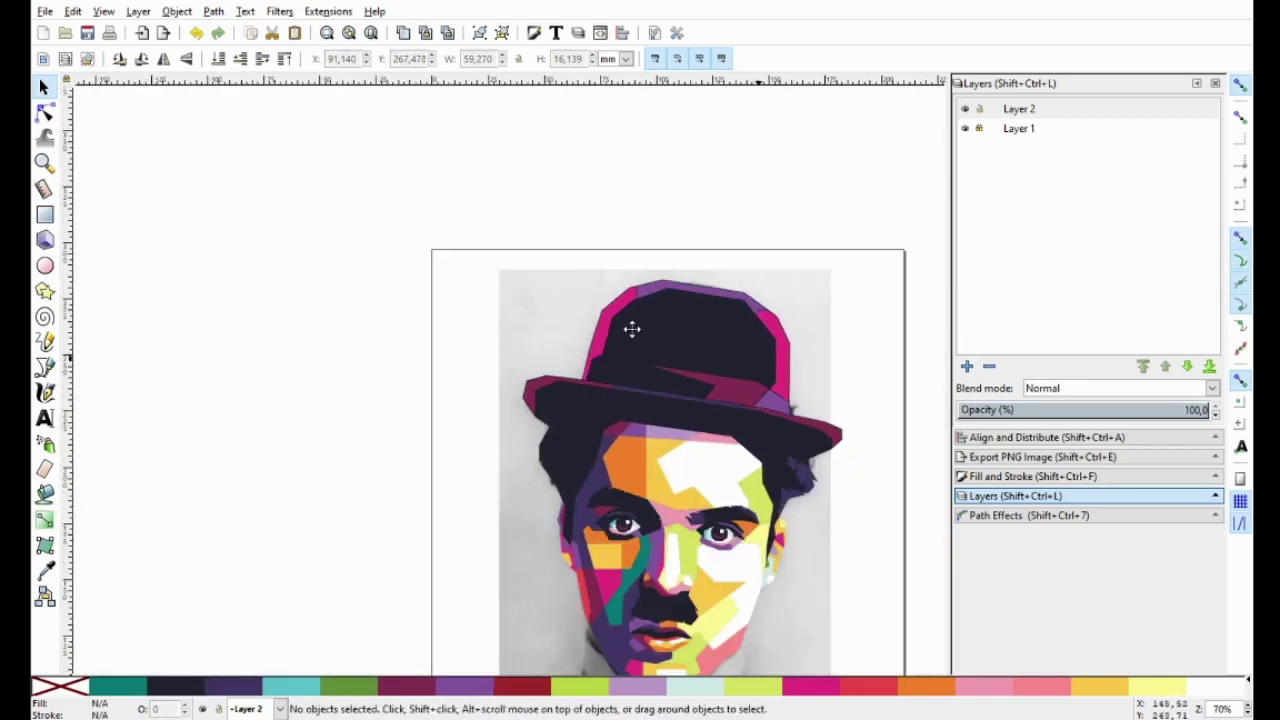
left_click_drag(768, 560, 325, 202)
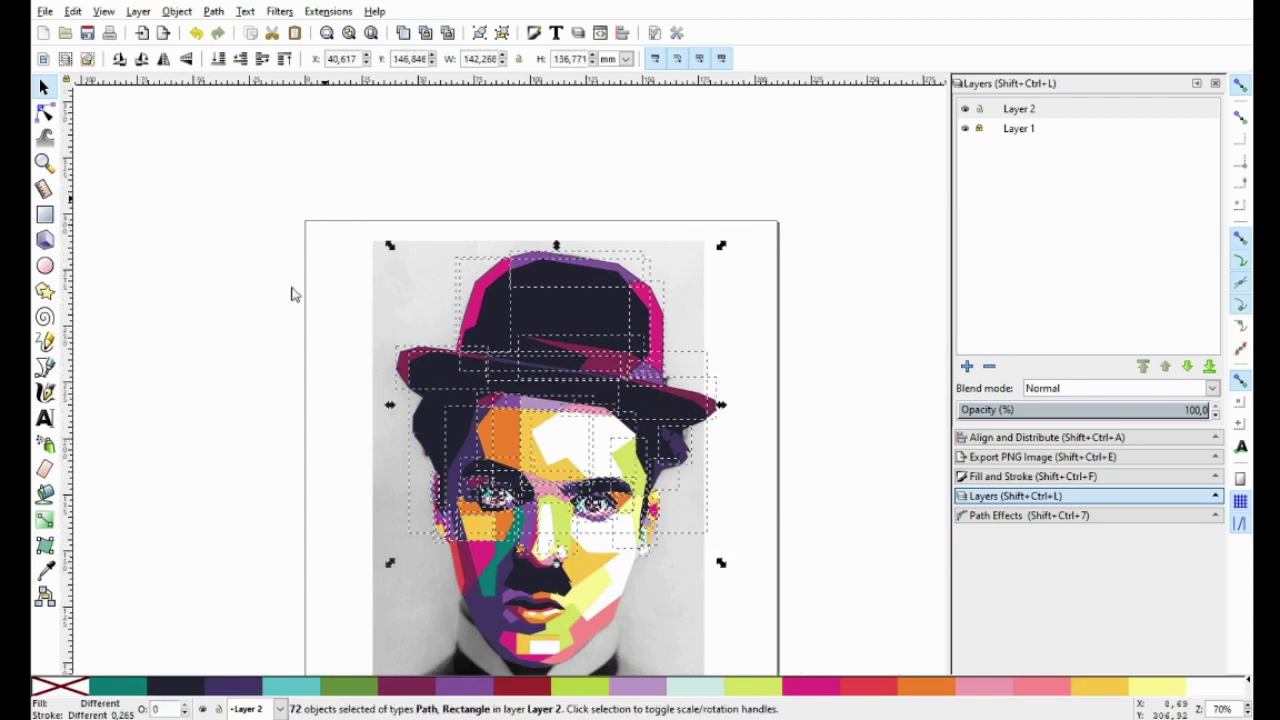
right_click(78, 690)
key("Escape")
key("Escape")
scroll(435, 400, "up", 1, "ctrl")
scroll(443, 457, "up", 2, "ctrl")
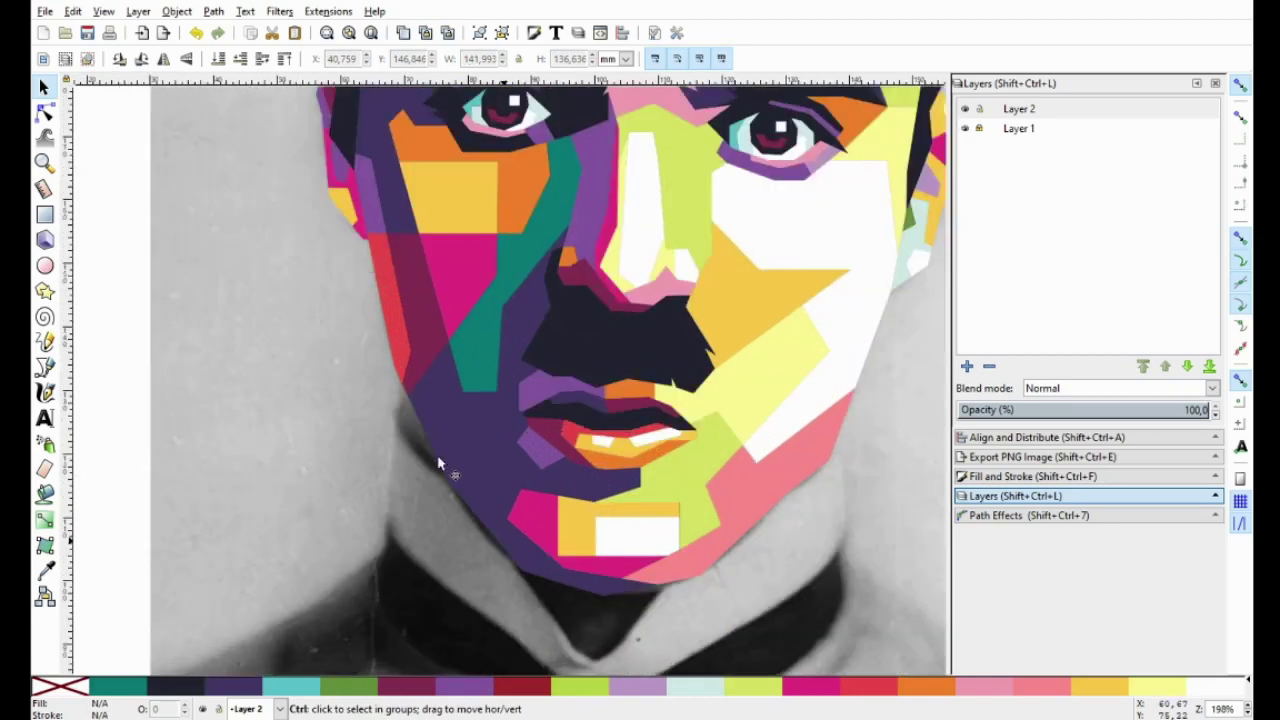
Draw a triangle along the jaw edge, fill it maroon and remove its outline
key("b")
scroll(400, 410, "up", 1, "ctrl")
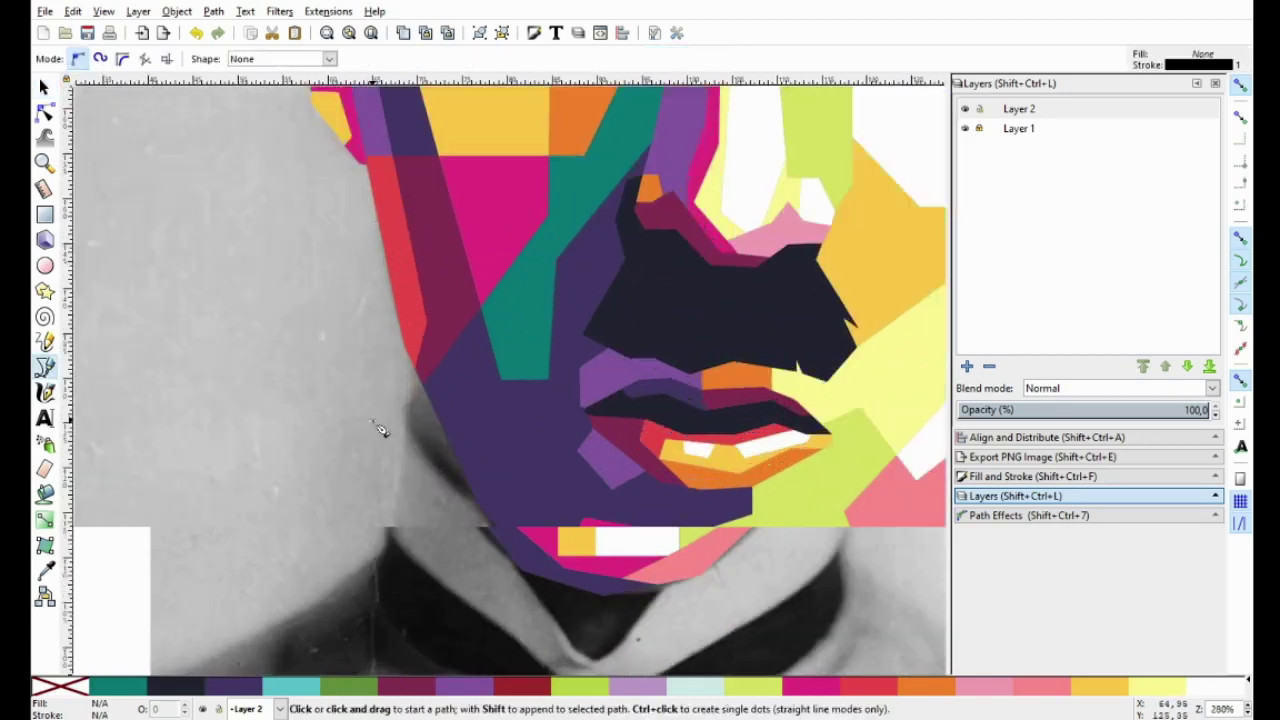
scroll(440, 375, "up", 1, "ctrl")
left_click(432, 346)
left_click(426, 442)
left_click(520, 537)
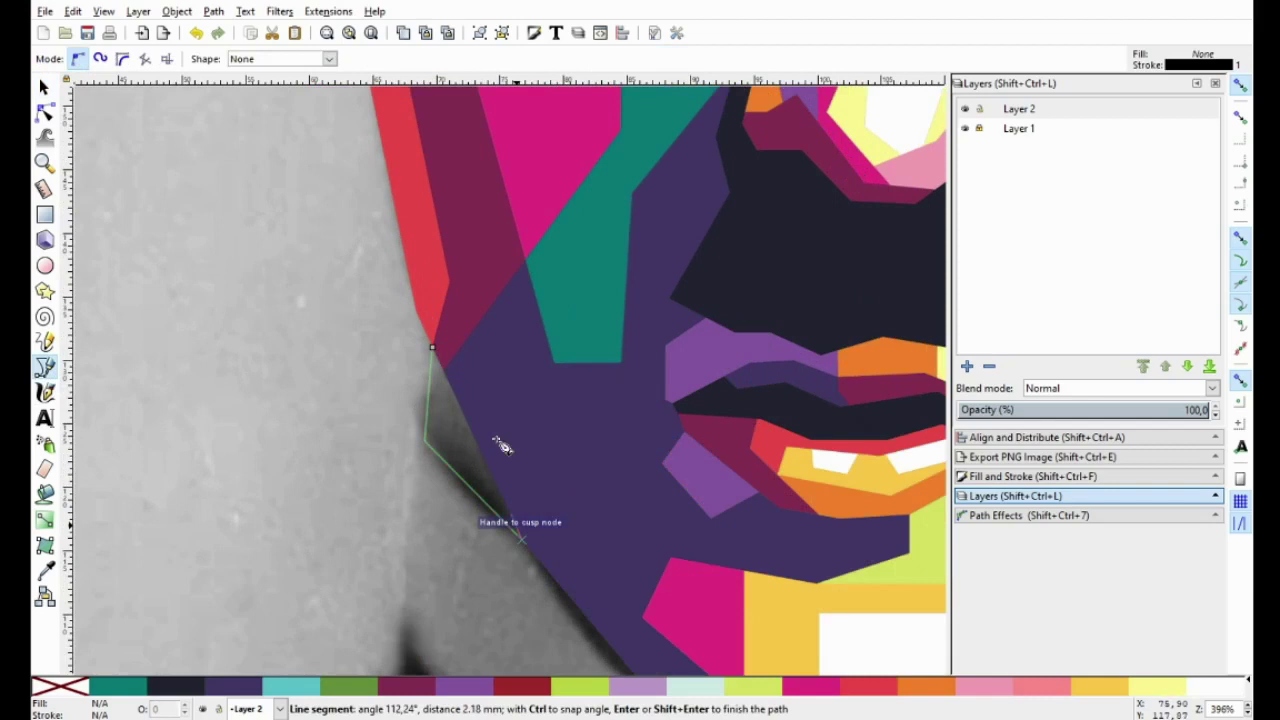
left_click(432, 346)
left_click(405, 690)
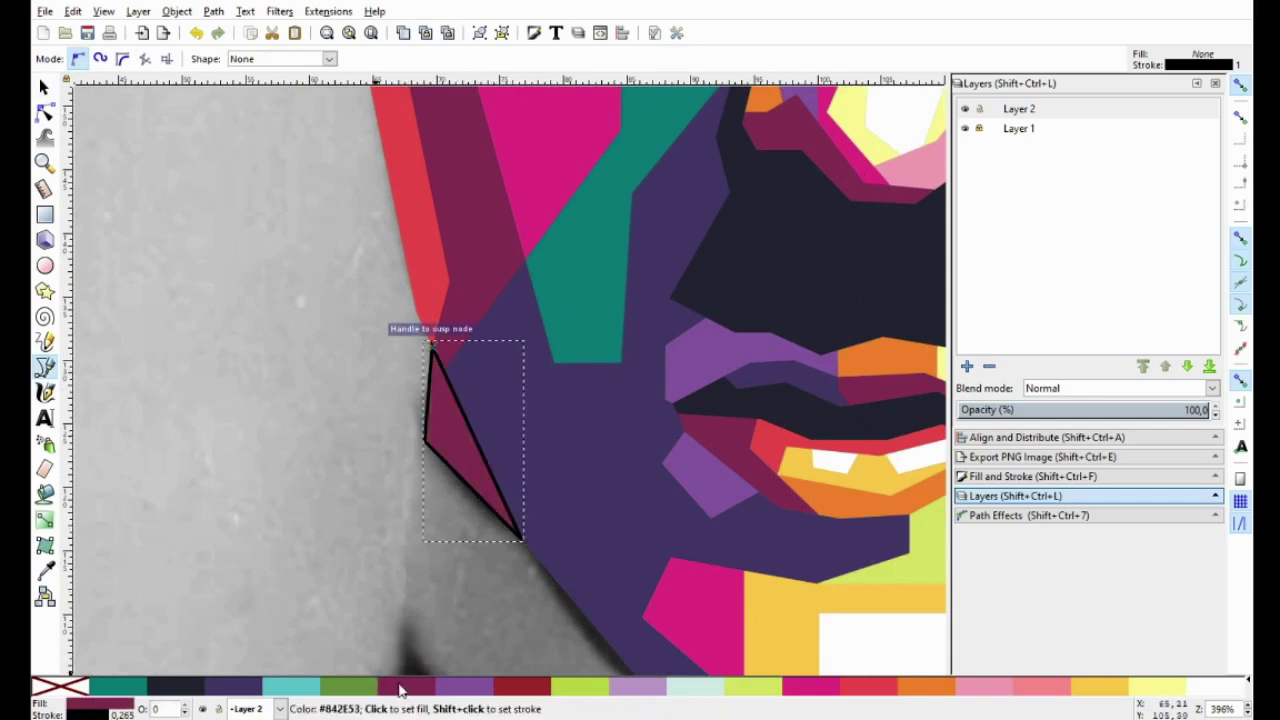
right_click(66, 687)
left_click(107, 617)
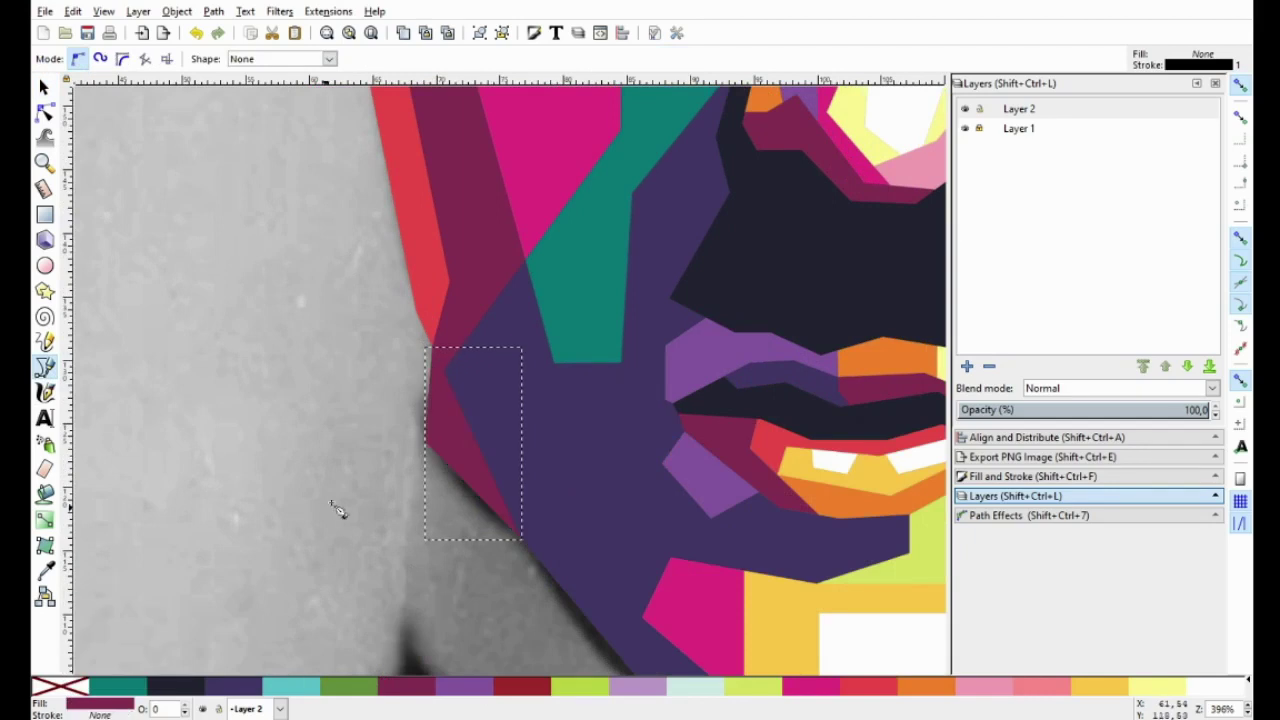
Draw a six-corner shadow shape below the chin, fill it dark navy with no outline
left_click_drag(337, 508, 276, 370)
left_click_drag(593, 588, 458, 421)
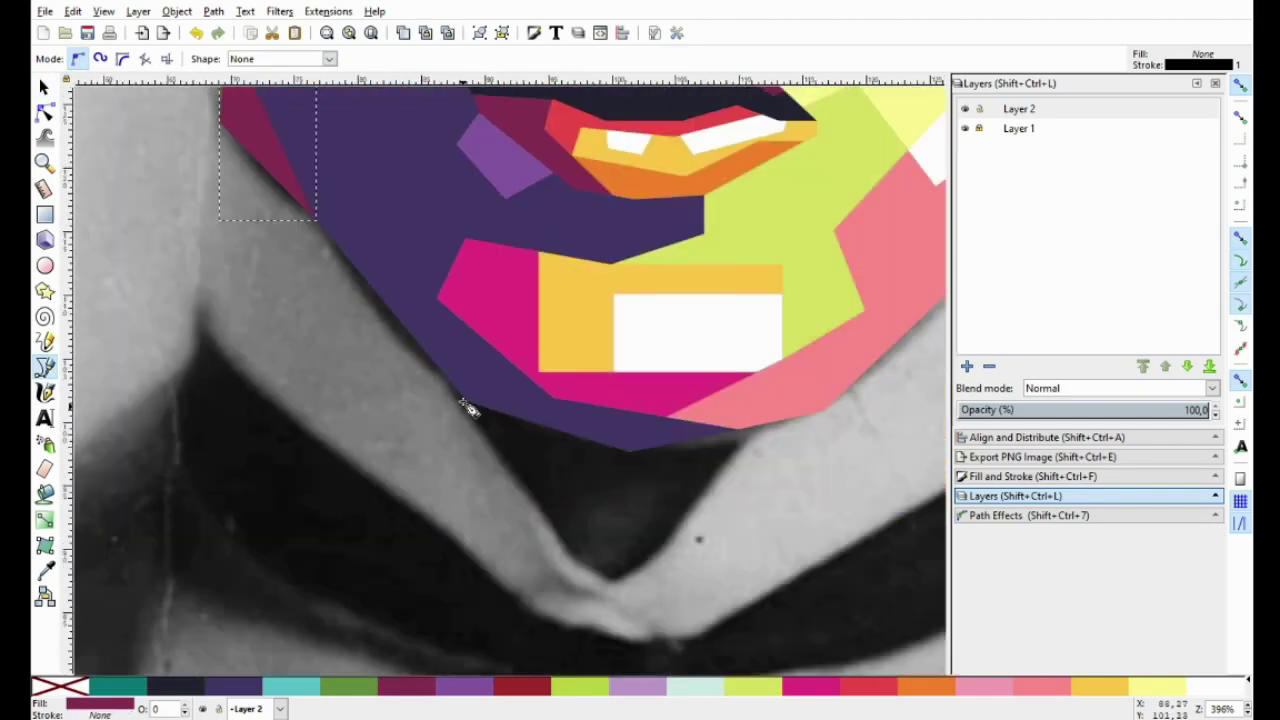
left_click(467, 403)
left_click(580, 576)
left_click(641, 578)
left_click(765, 430)
left_click(629, 452)
left_click(468, 402)
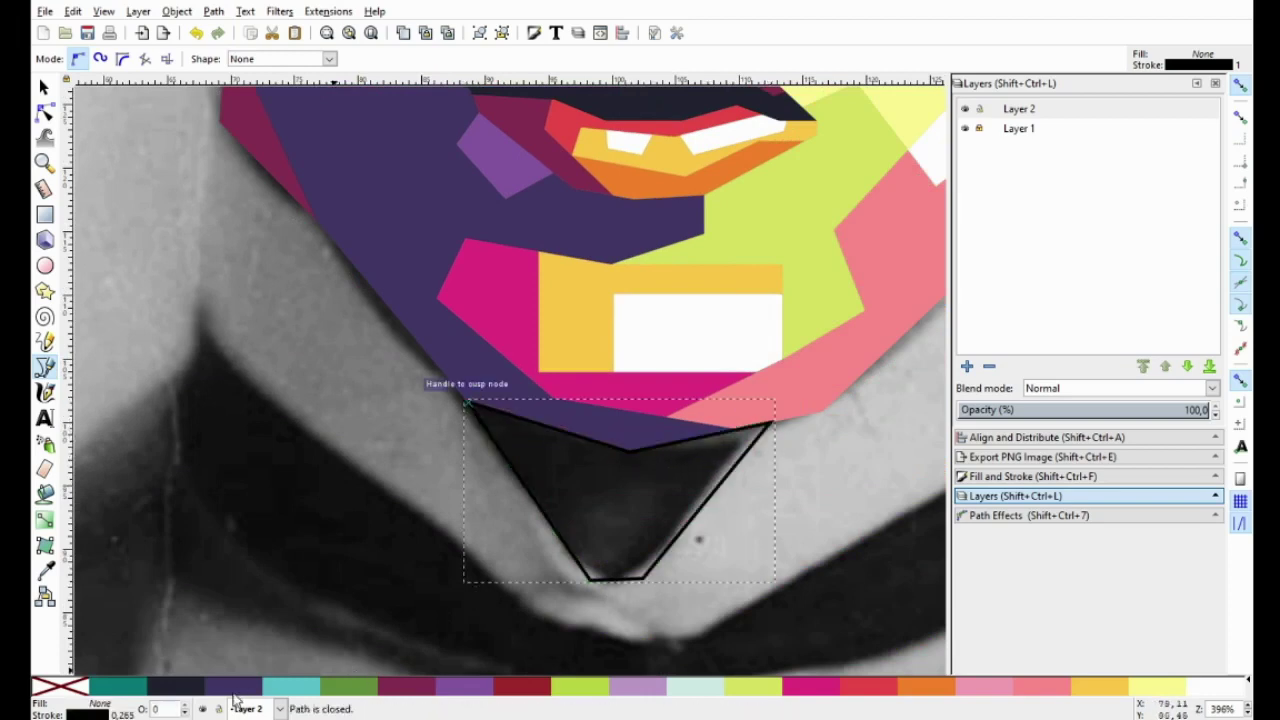
left_click(130, 690)
right_click(55, 688)
left_click(100, 614)
scroll(284, 400, "up", 3)
scroll(284, 400, "left", 2)
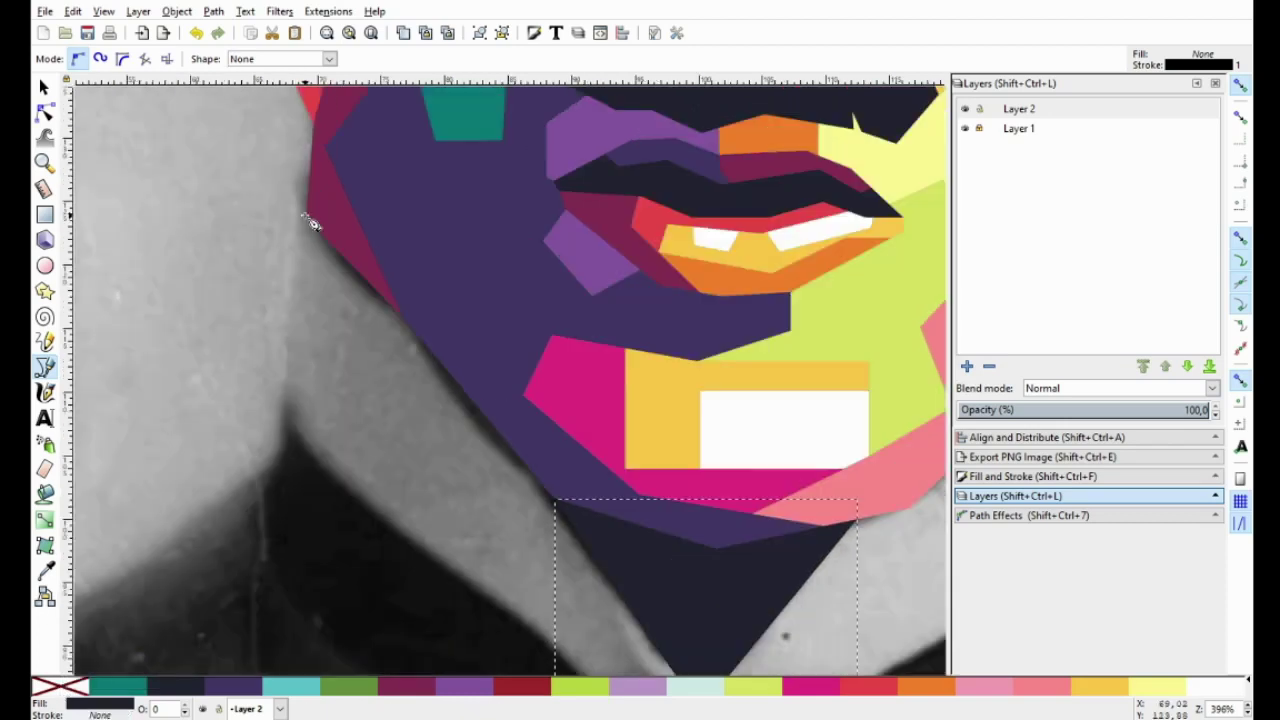
Start a collar outline at the left jaw, running down the neck and along the collar bottom
left_click(306, 218)
left_click(290, 406)
scroll(320, 450, "down", 2)
scroll(320, 450, "right", 2)
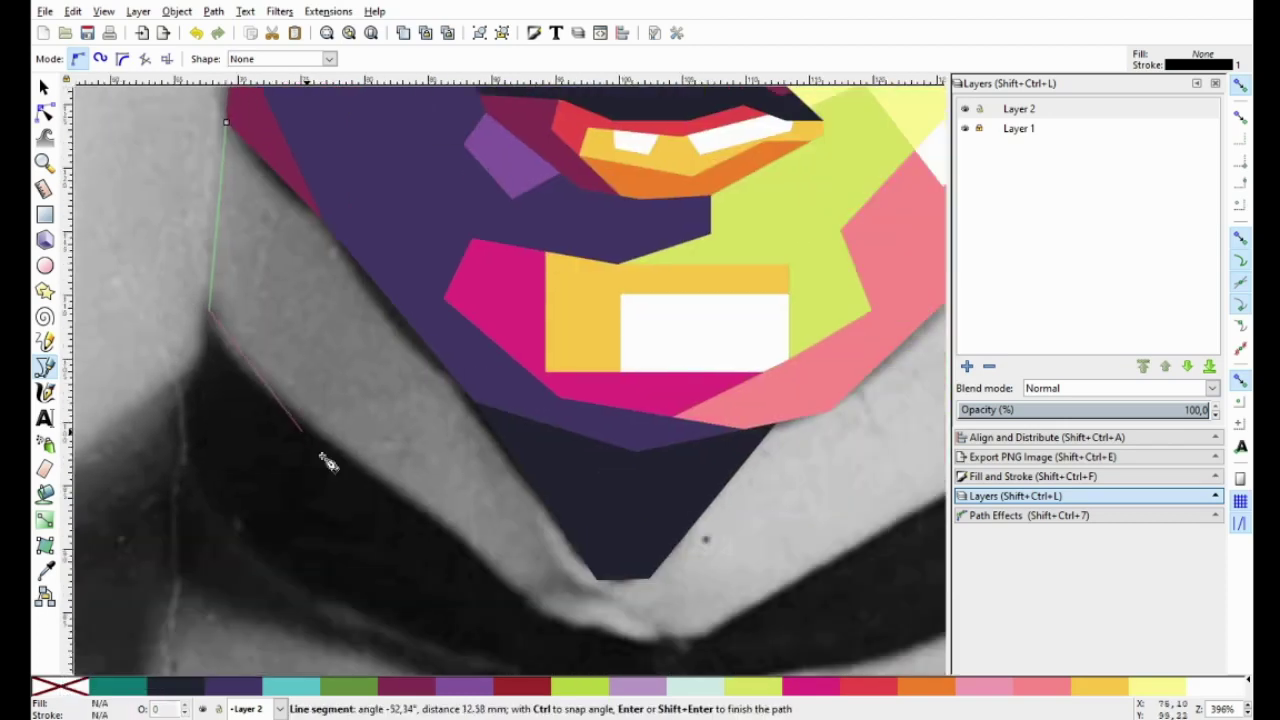
left_click(460, 530)
scroll(530, 580, "down", 2)
scroll(530, 580, "right", 2)
left_click(512, 573)
left_click(624, 581)
scroll(624, 581, "down", 2)
left_click(754, 499)
scroll(796, 482, "up", 2)
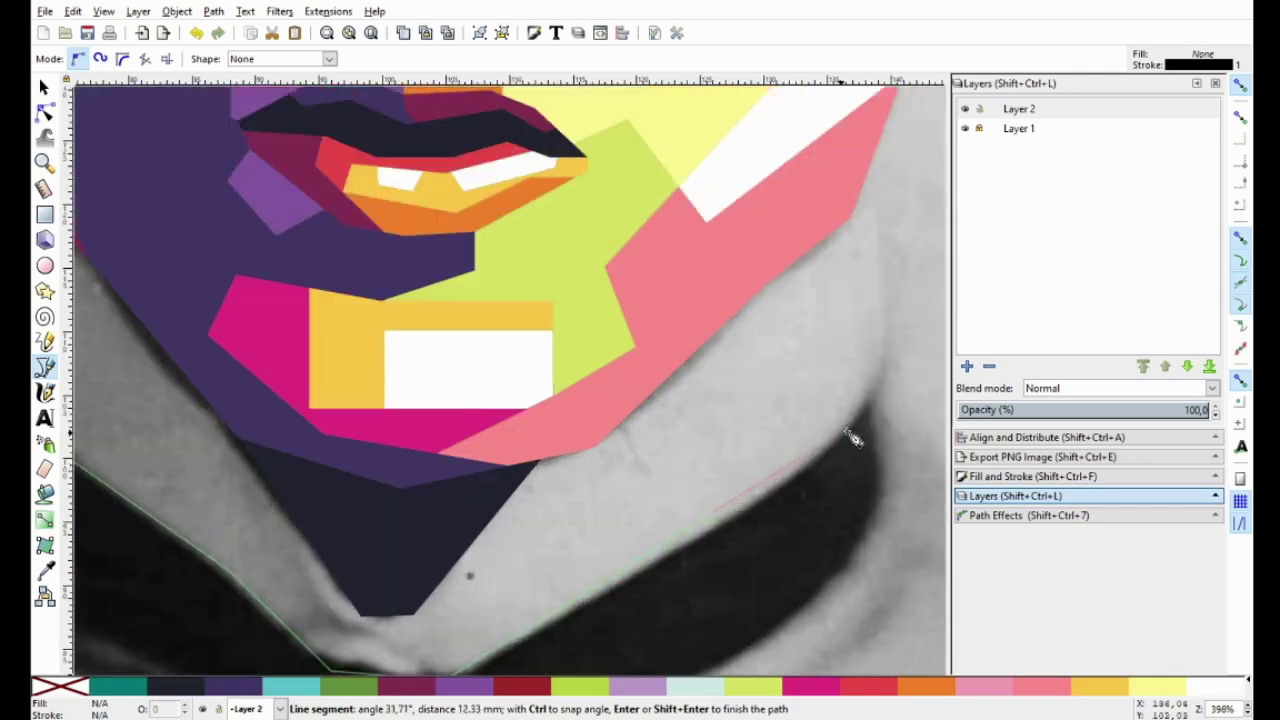
Continue the outline up the right jaw and under the chin, closing it at the left jaw
left_click(858, 214)
left_click(760, 300)
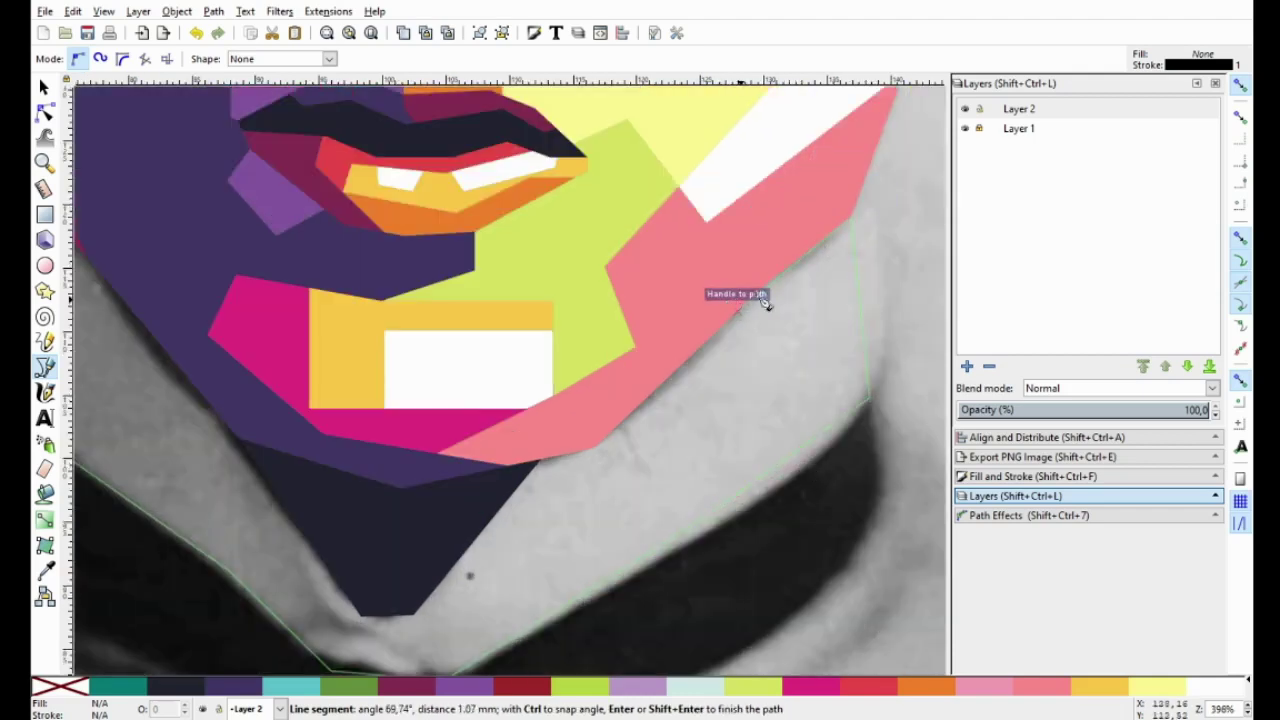
left_click(598, 455)
scroll(610, 520, "down", 1)
scroll(610, 520, "left", 4)
left_click(515, 560)
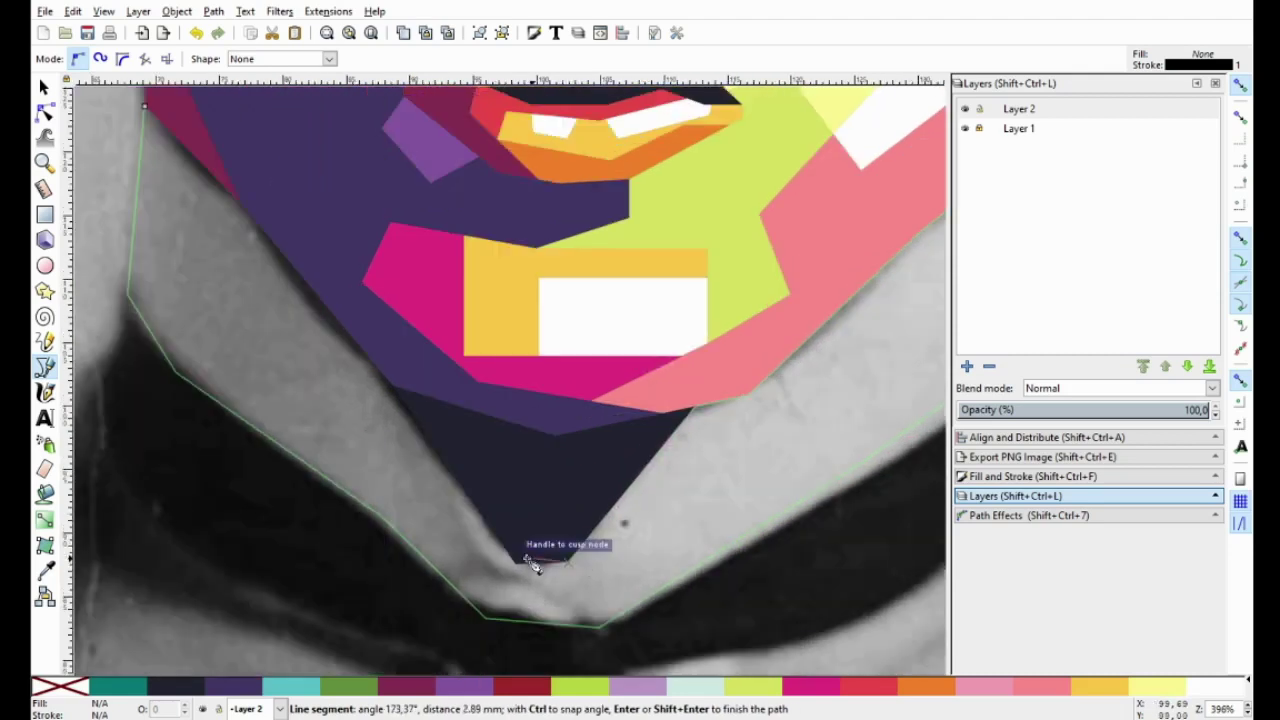
scroll(443, 451, "up", 4)
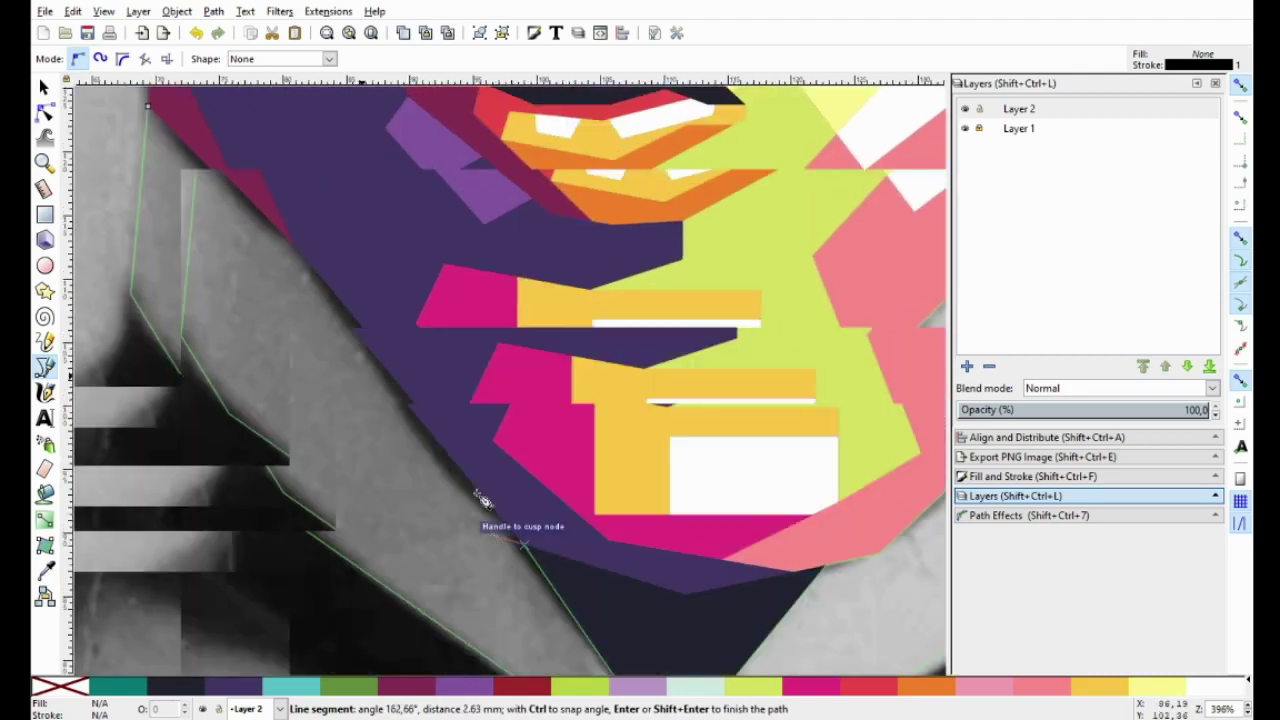
scroll(480, 500, "left", 3)
left_click(372, 364)
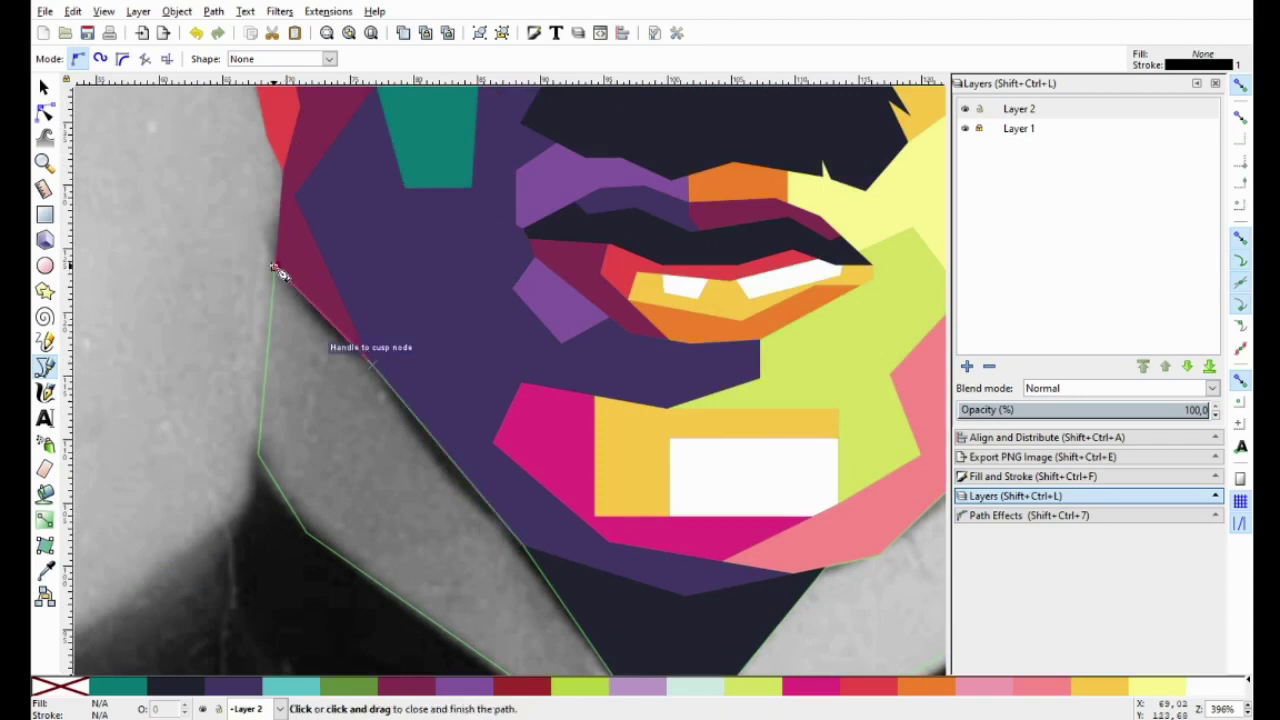
left_click(276, 268)
Cancel a stray path and begin a second outline down and across the left collar
scroll(370, 383, "down", 2)
left_click(419, 260)
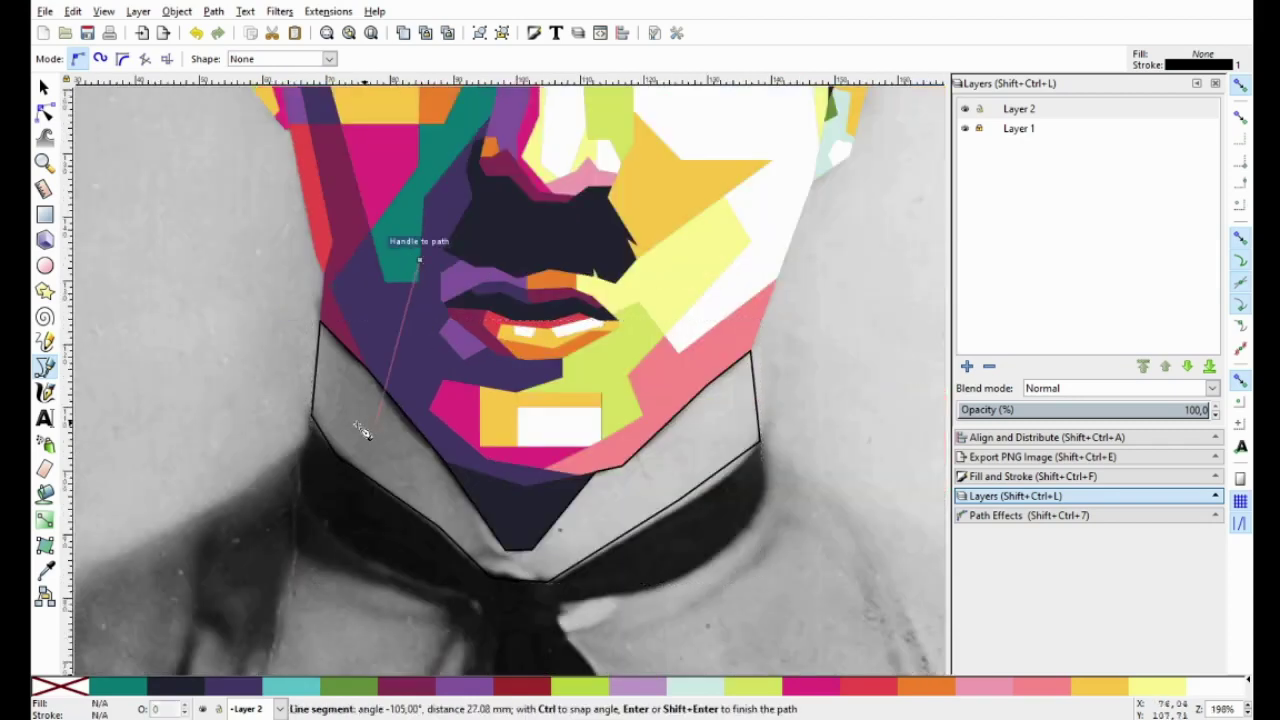
key("Escape")
left_click(276, 229)
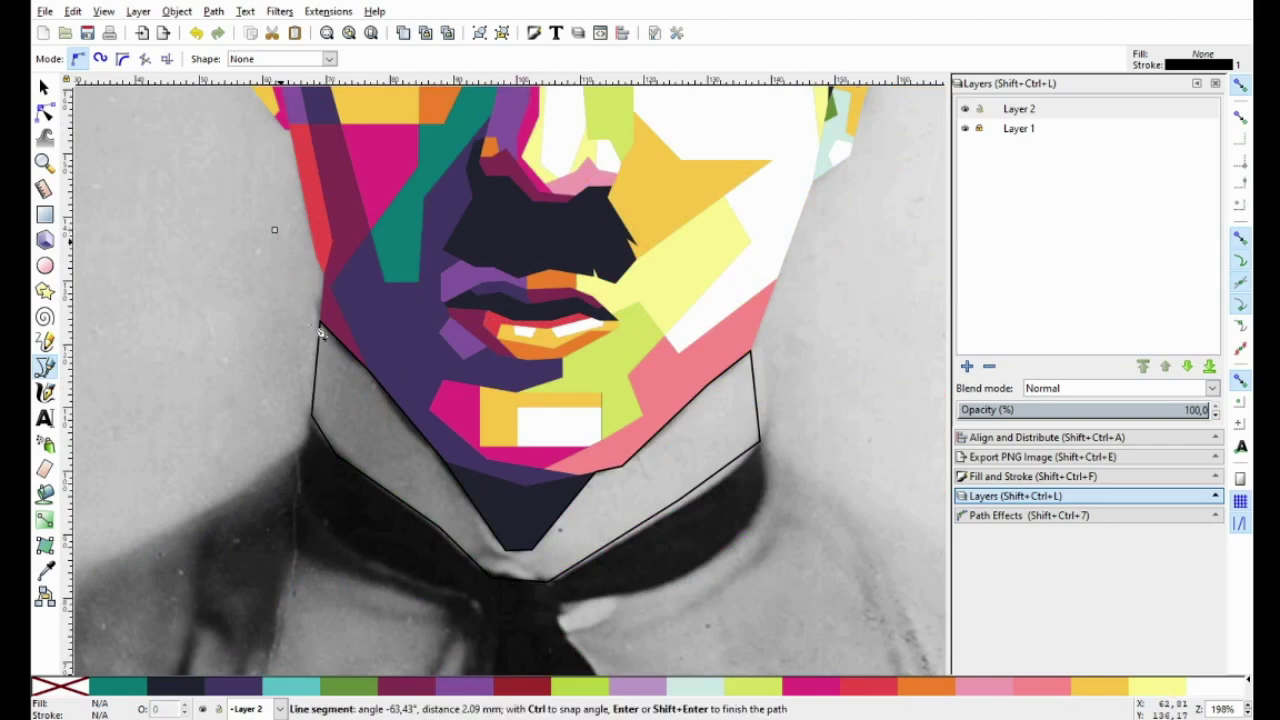
scroll(335, 383, "up", 2)
left_click(359, 380)
scroll(350, 450, "down", 5)
left_click(347, 525)
left_click(468, 548)
left_click(468, 352)
left_click(634, 352)
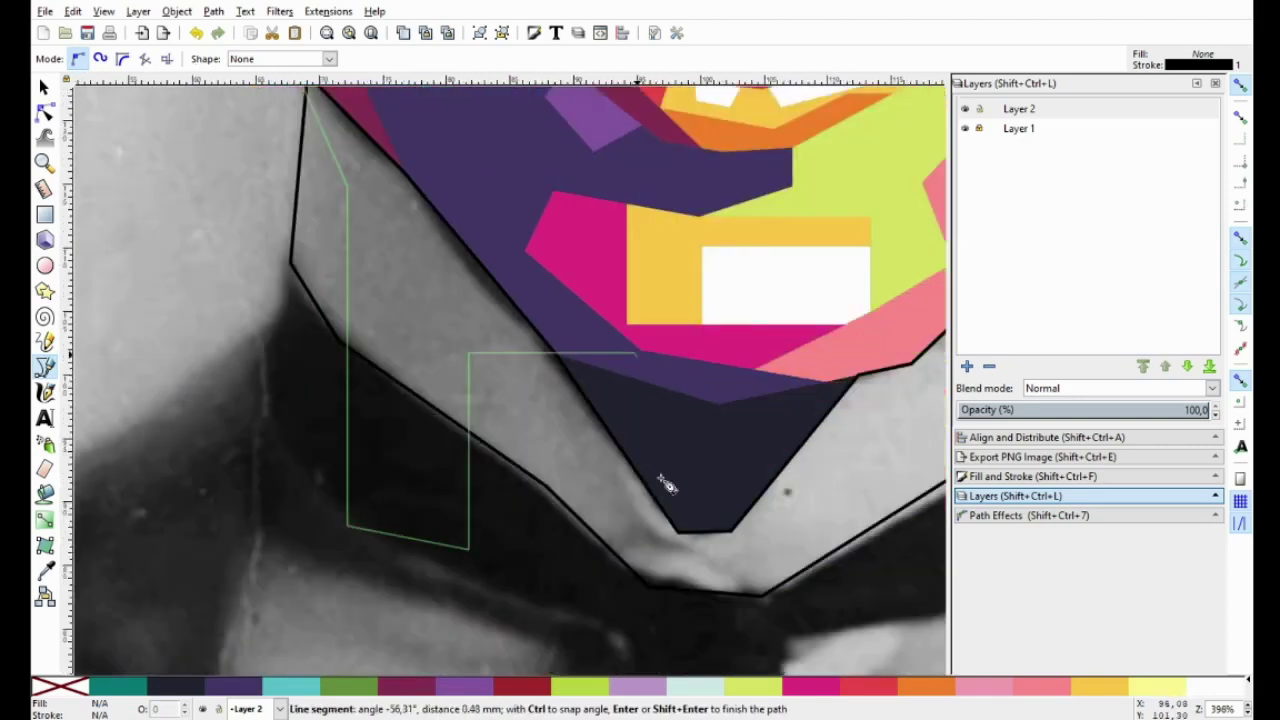
Complete the second outline around the lower-right collar and right jaw, finishing with a double-click
scroll(668, 560, "up", 2)
left_click(657, 558)
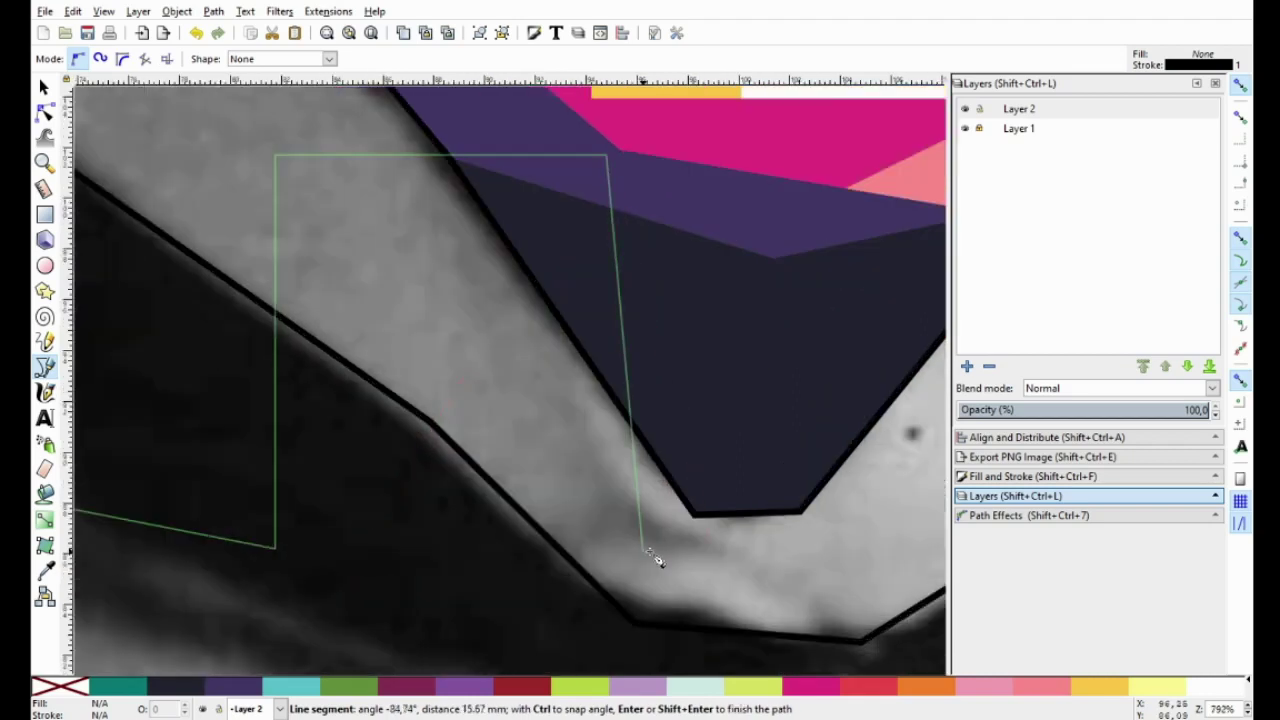
scroll(700, 575, "down", 2)
scroll(585, 530, "up", 1)
scroll(585, 530, "down", 1)
scroll(714, 571, "down", 1)
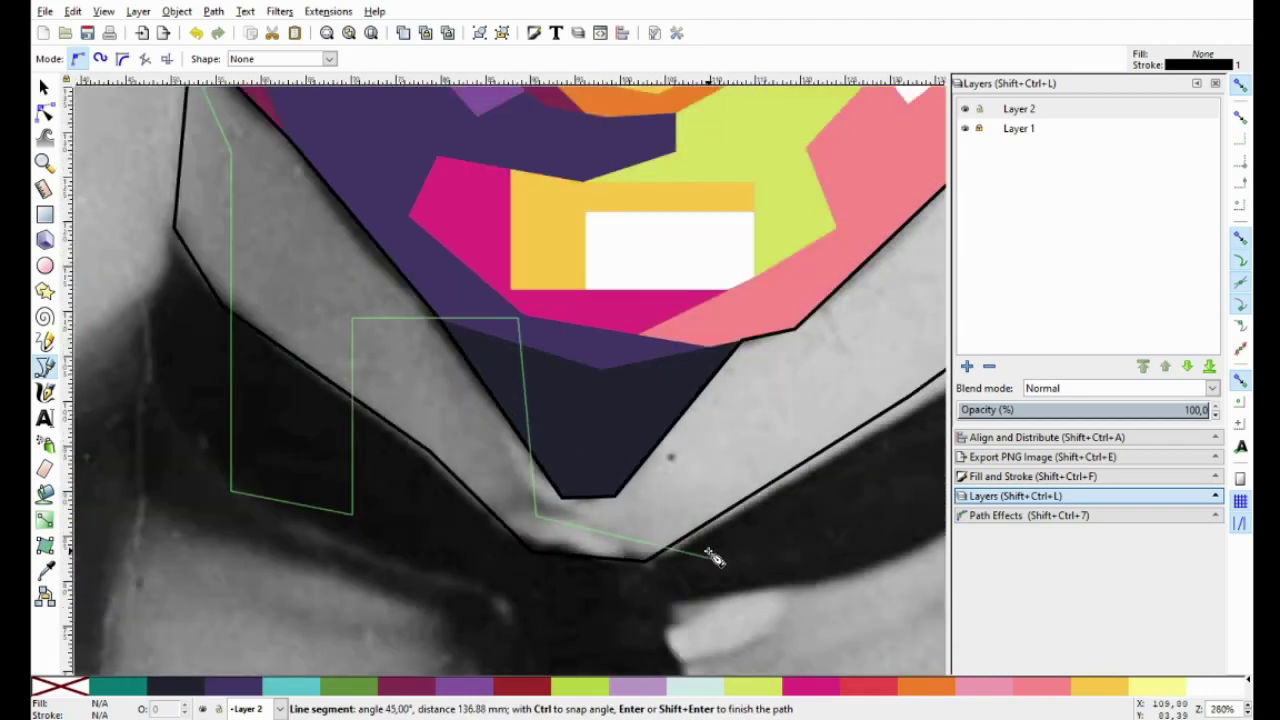
scroll(694, 551, "down", 1)
left_click(812, 530)
left_click(850, 356)
left_click(790, 278)
left_click(703, 429)
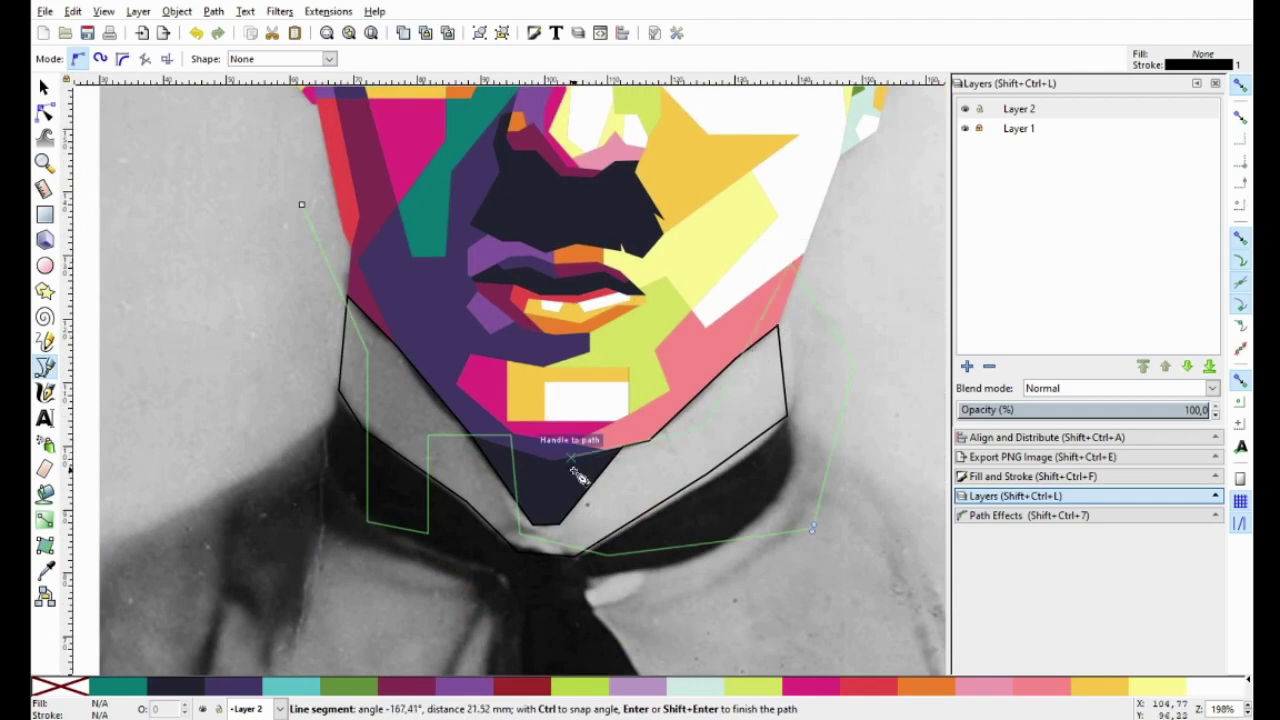
scroll(572, 472, "up", 2)
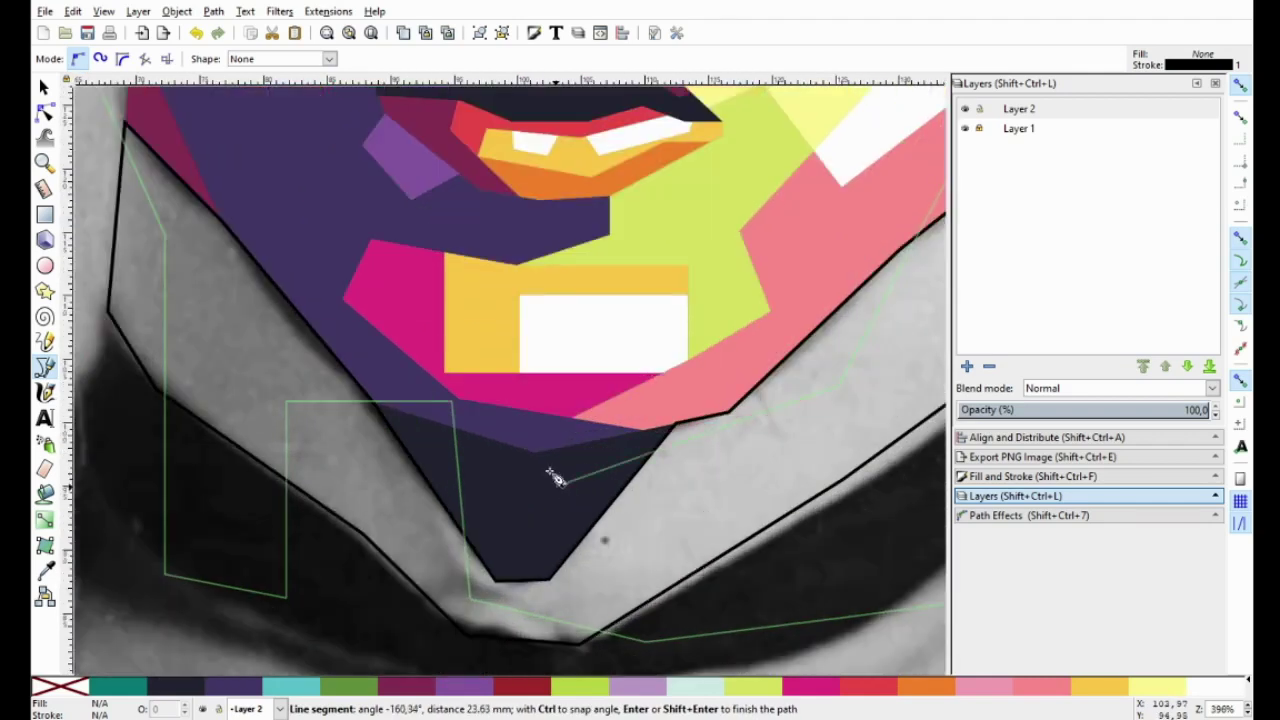
double_click(555, 487)
Split the collar outlines with Path > Division and fill all the pieces teal
left_click(44, 88)
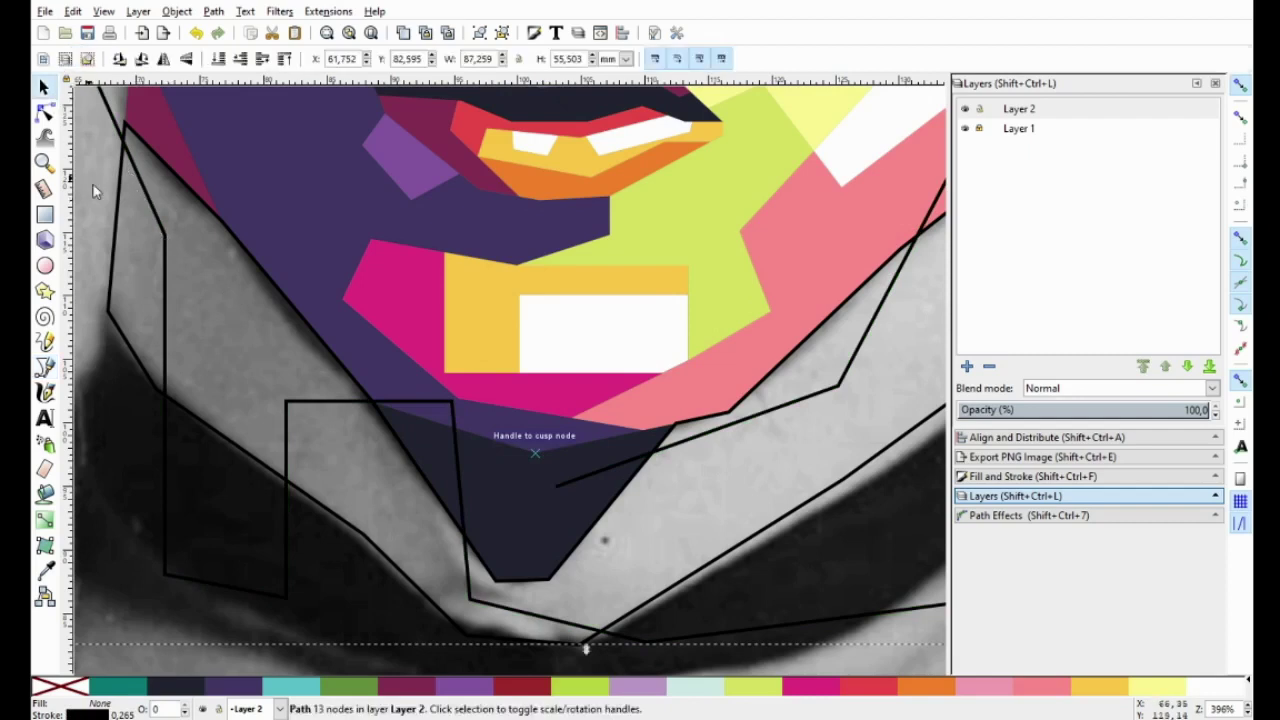
left_click(118, 211, "shift")
left_click(213, 11)
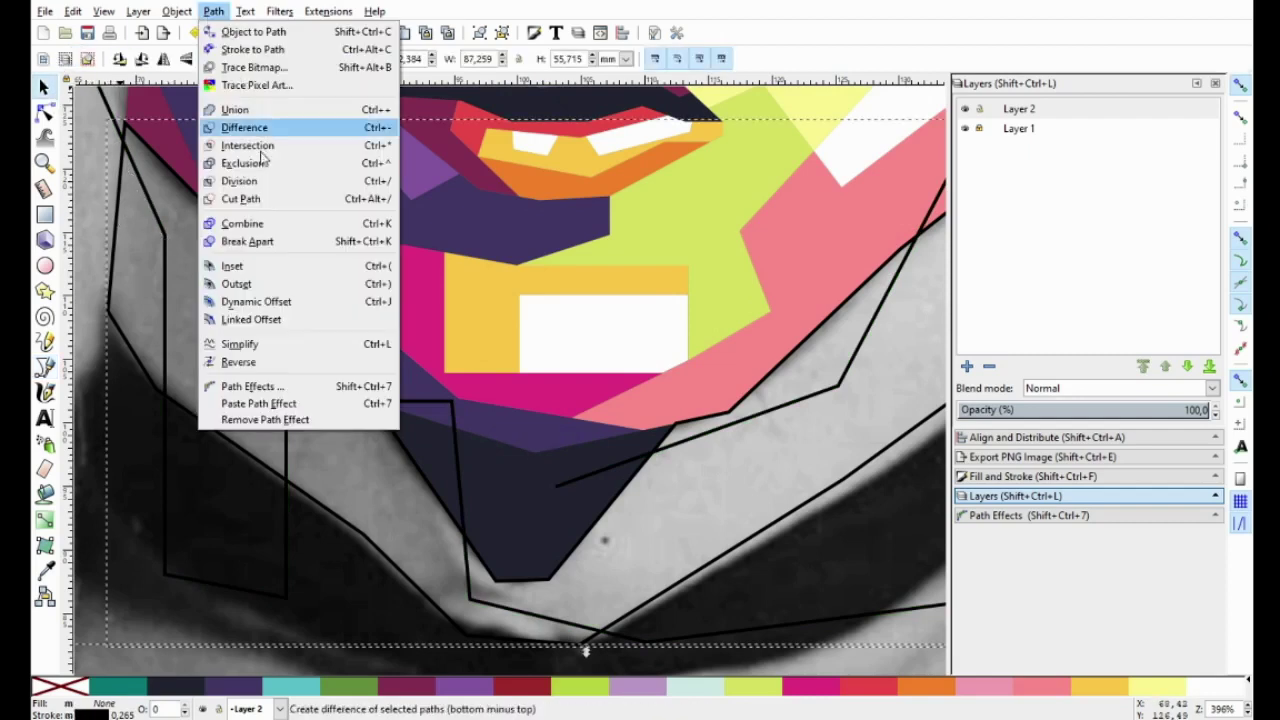
left_click(239, 181)
scroll(399, 542, "down", 1)
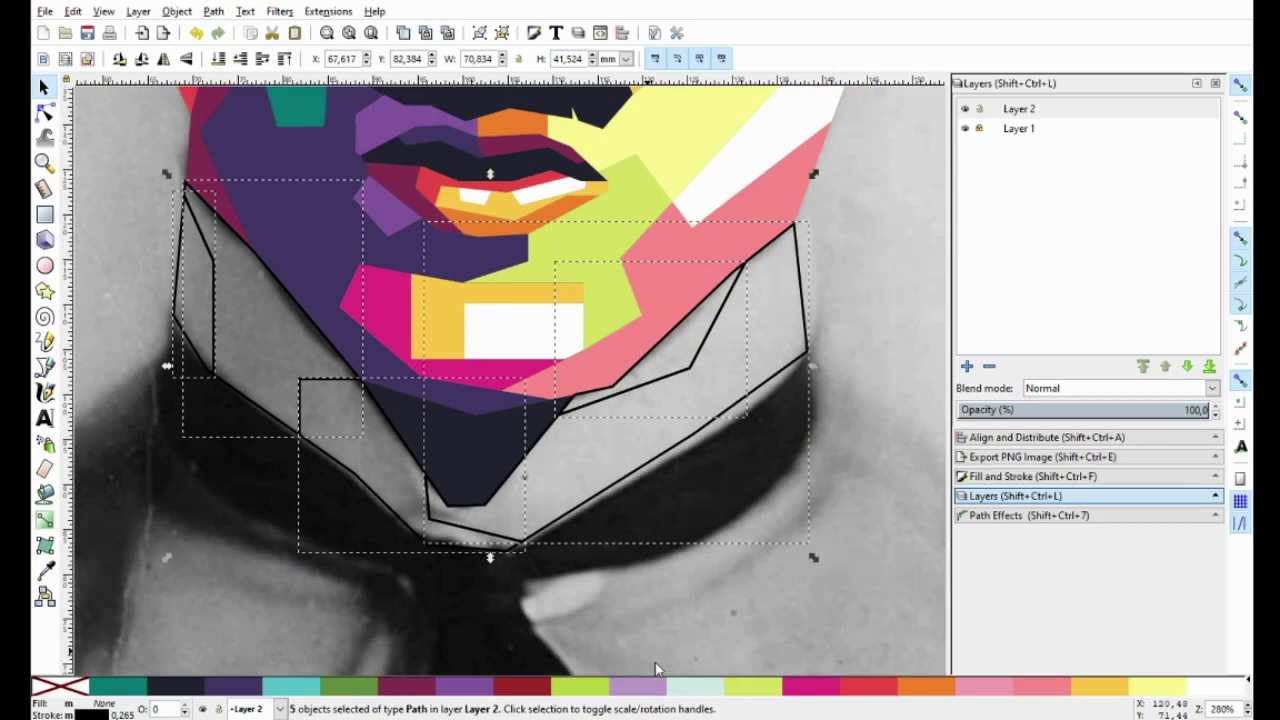
left_click(290, 686)
key("Escape")
Recolour the collar pieces: right piece white, lower piece lime green, narrow left piece pale cyan
left_click(737, 386)
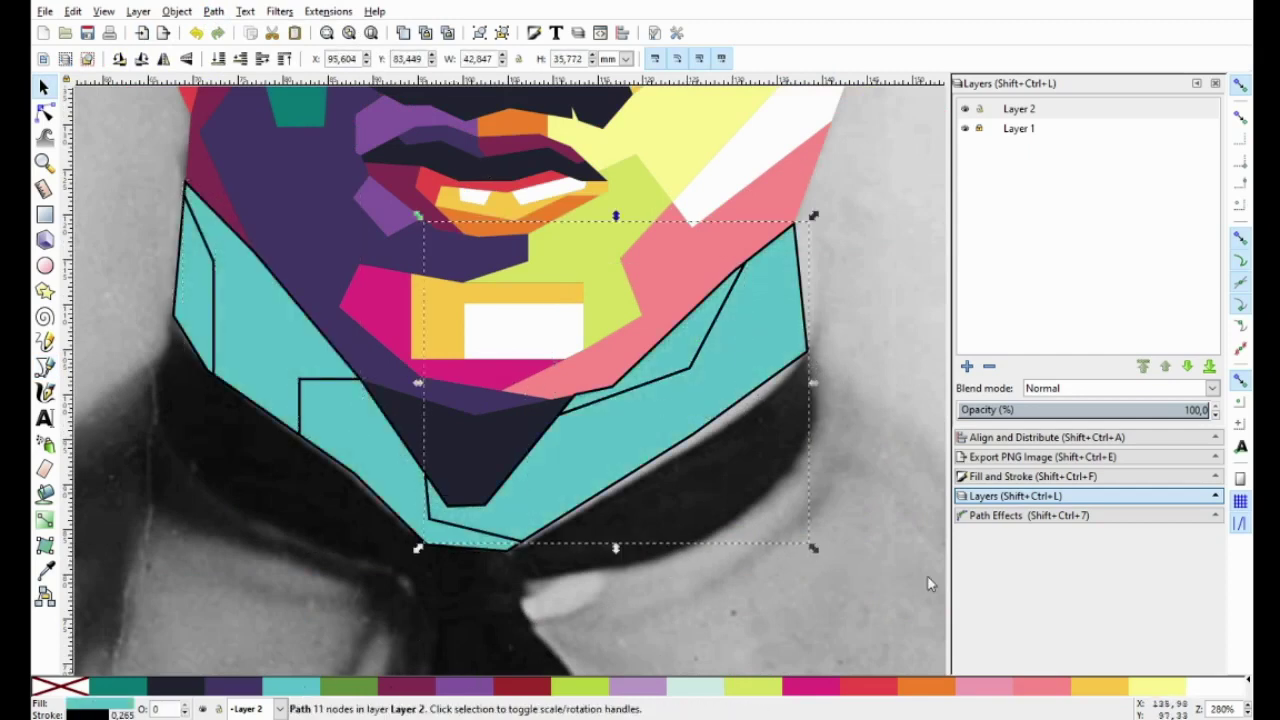
left_click_drag(1222, 686, 714, 492)
left_click(352, 437)
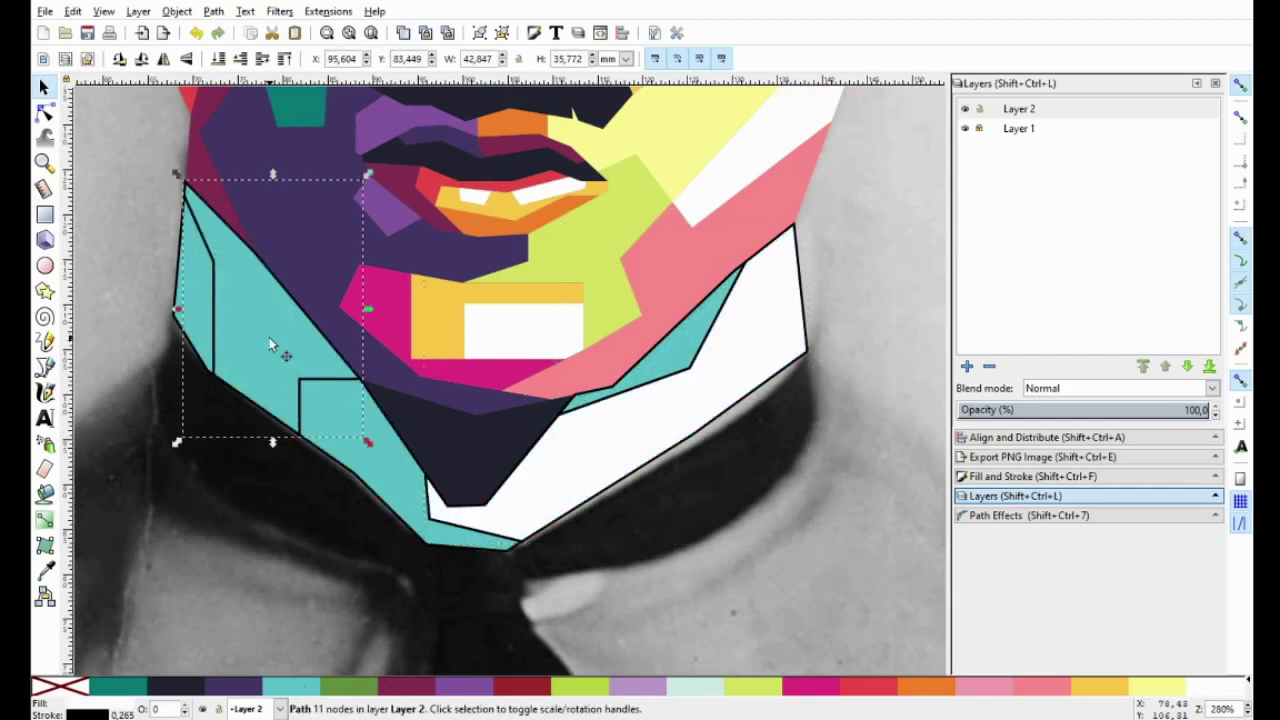
left_click(398, 458)
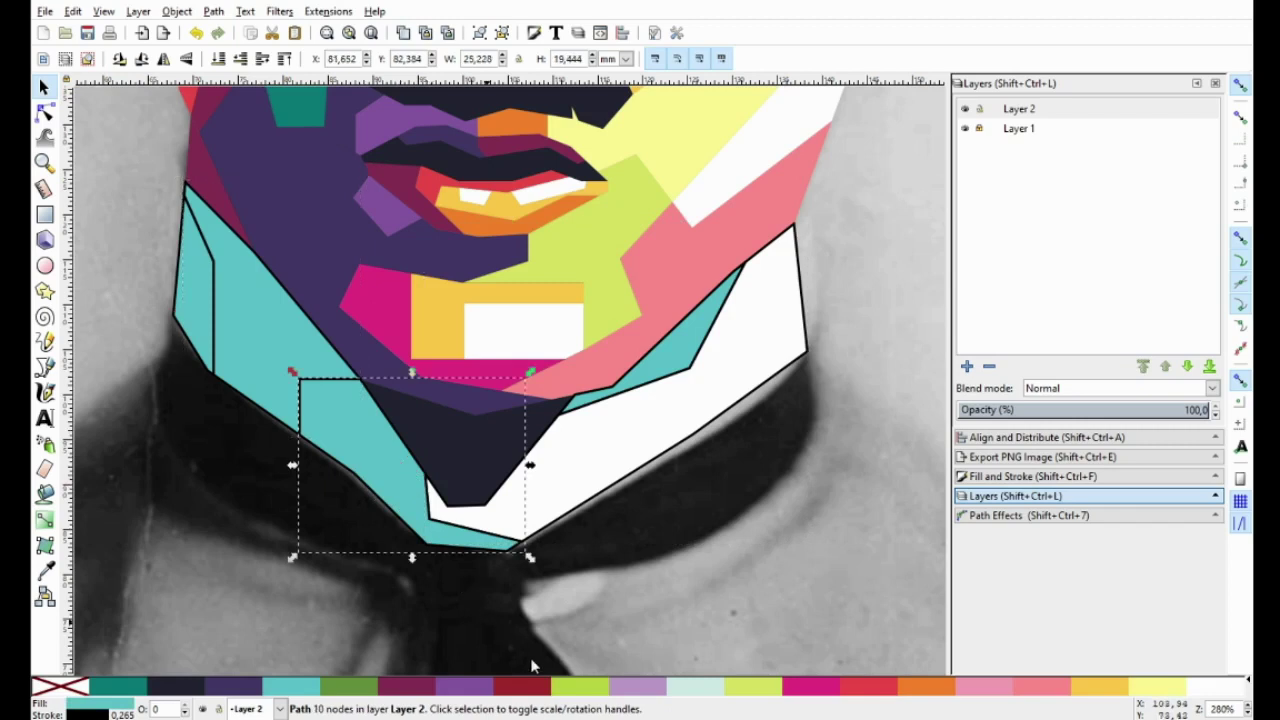
left_click(578, 686)
left_click(201, 287)
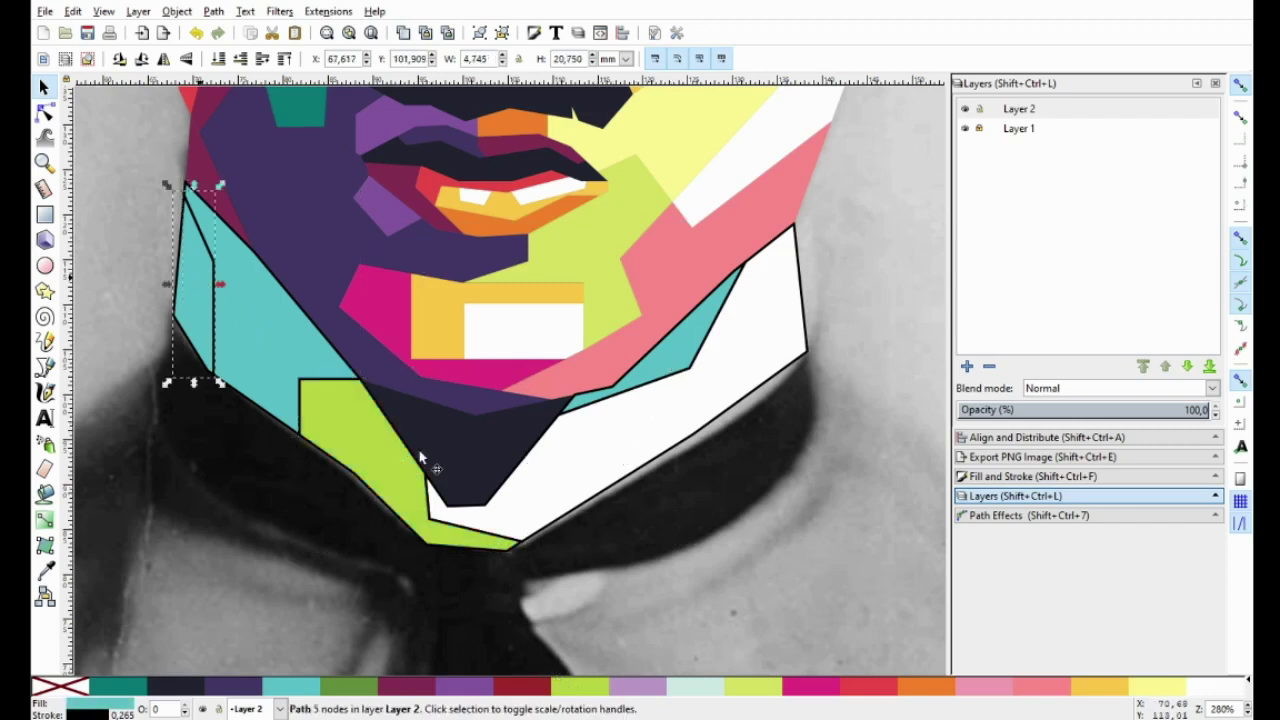
left_click(705, 688)
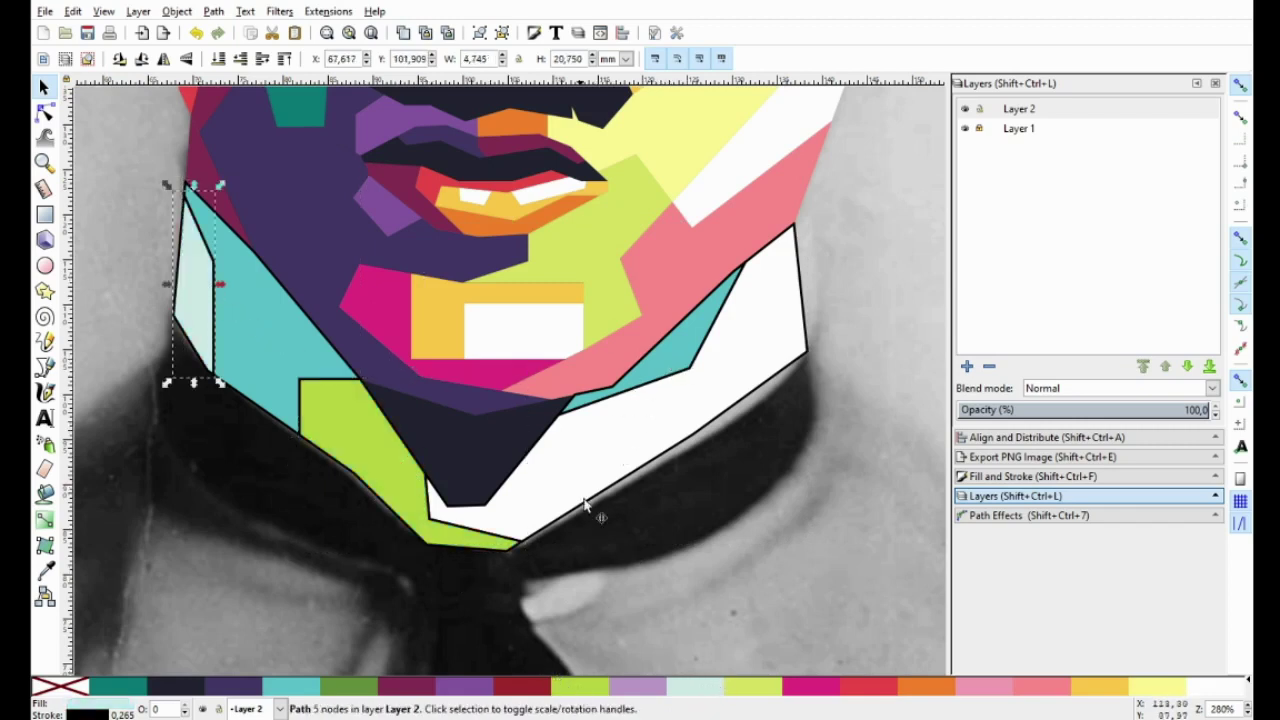
left_click(748, 508)
Select all the chin and collar pieces, open a swatch's options, then clear the selection
scroll(750, 510, "down", 2)
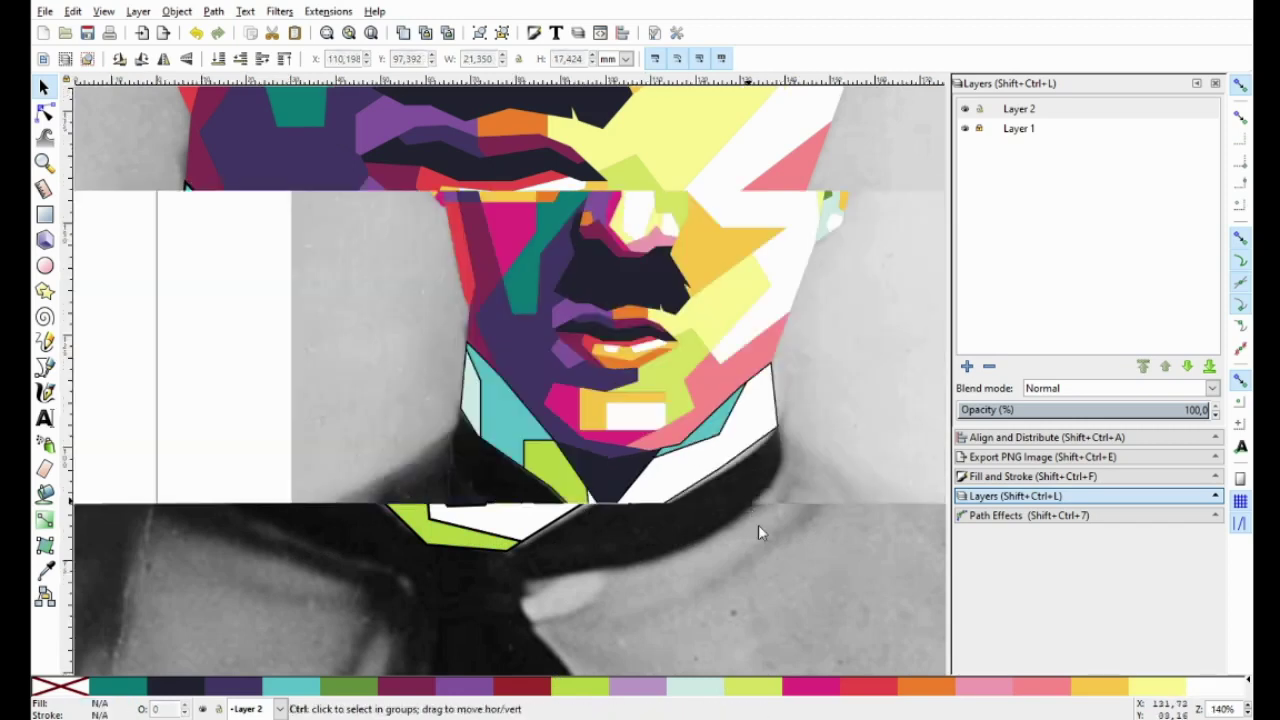
left_click_drag(820, 600, 359, 285)
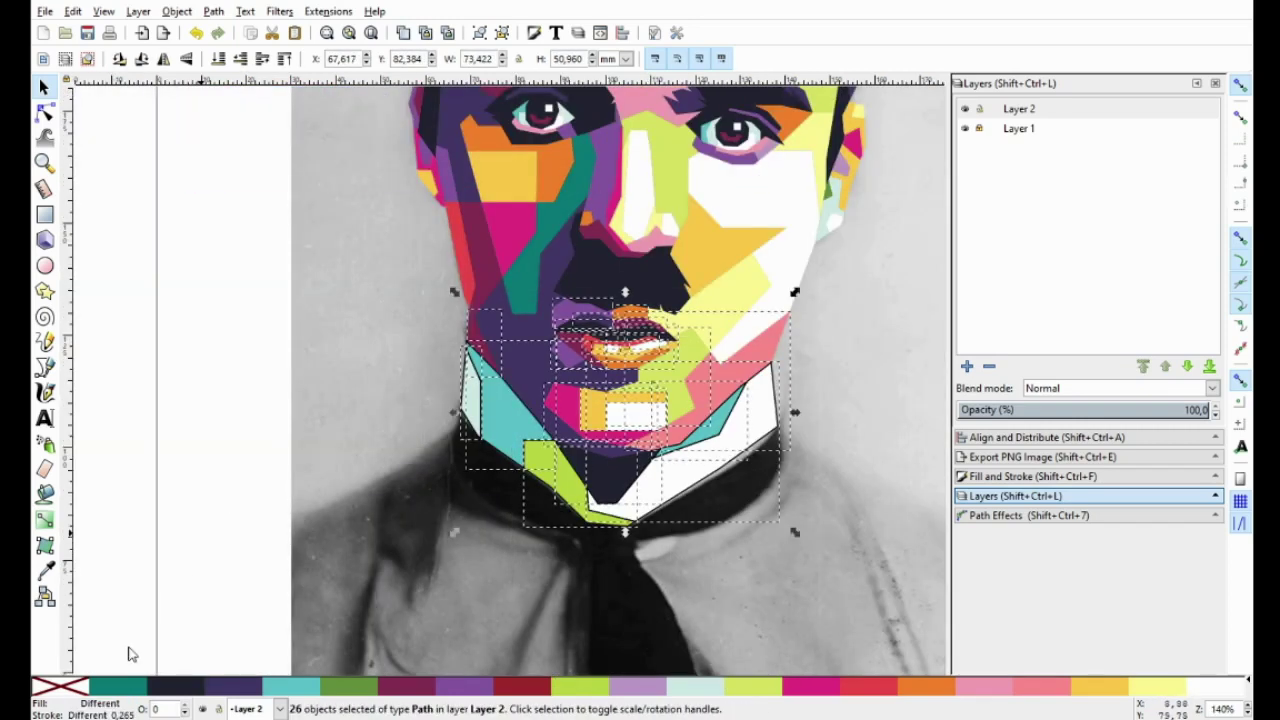
right_click(76, 688)
left_click(382, 533)
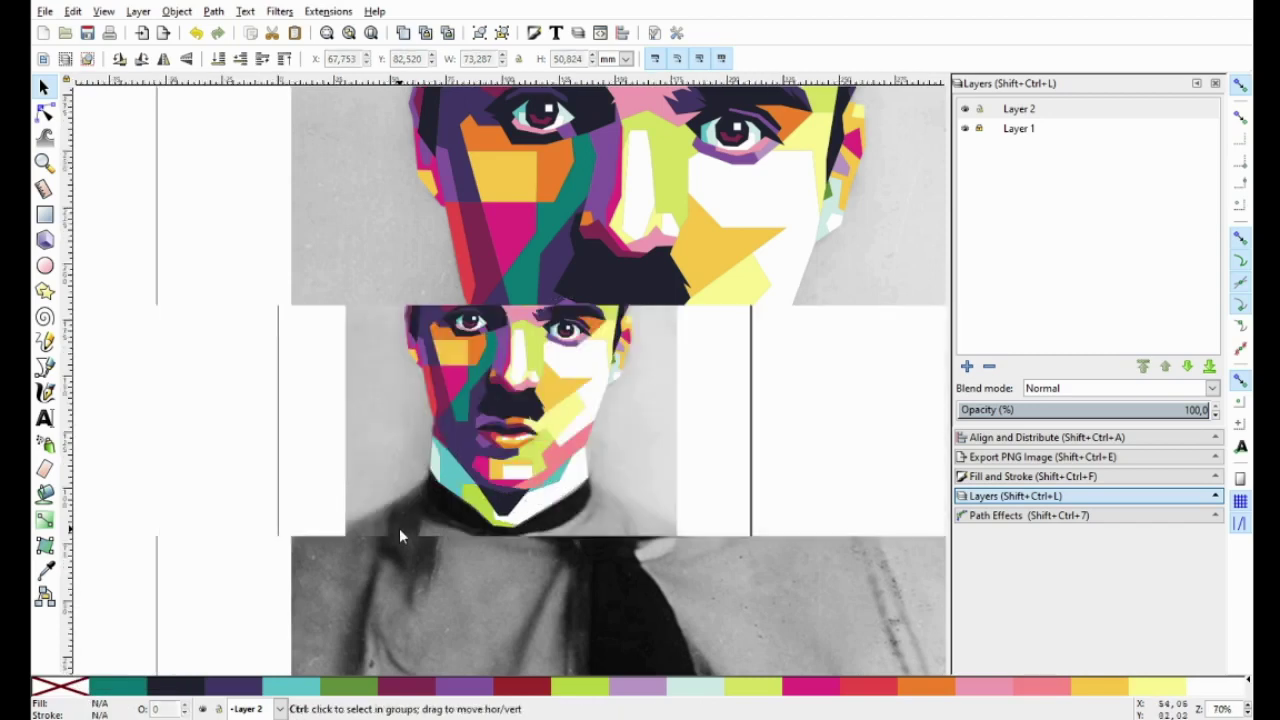
scroll(399, 528, "down", 3)
scroll(471, 531, "up", 1)
Trace the tie outline from the jaw edge down the collar to the tie's bottom corners
scroll(410, 530, "up", 1)
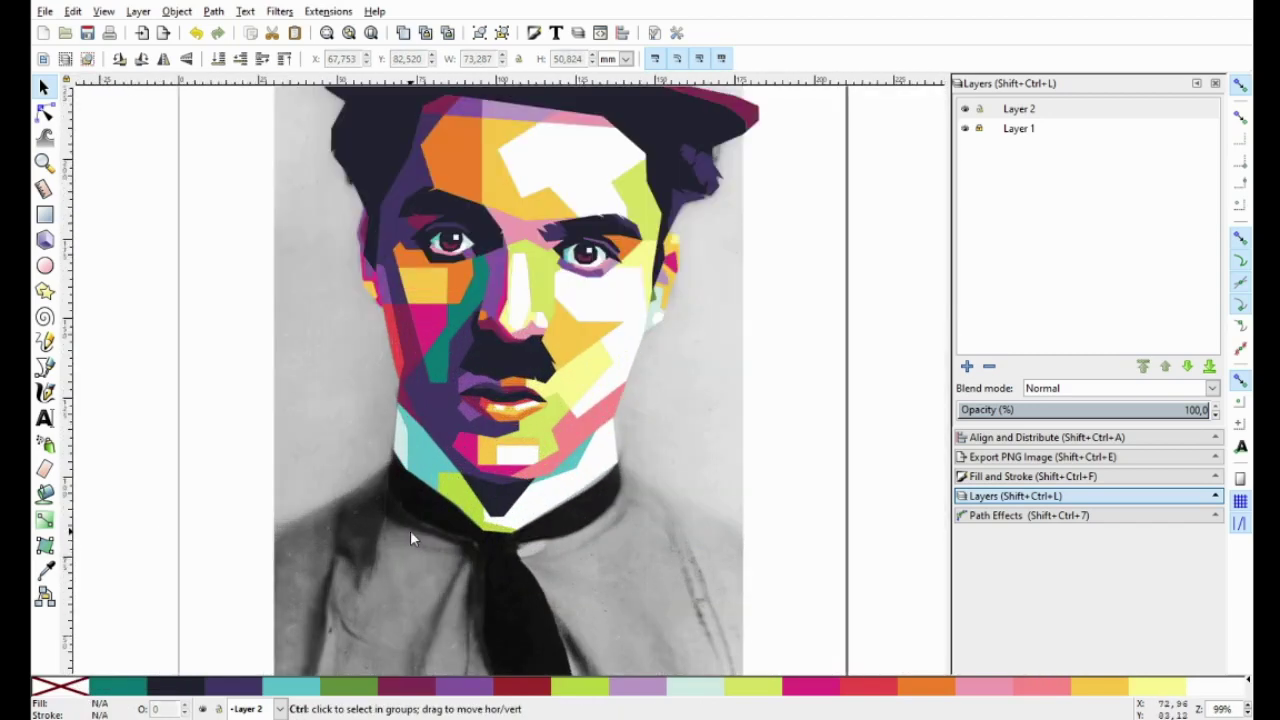
scroll(410, 530, "up", 1)
key("b")
scroll(321, 431, "up", 1)
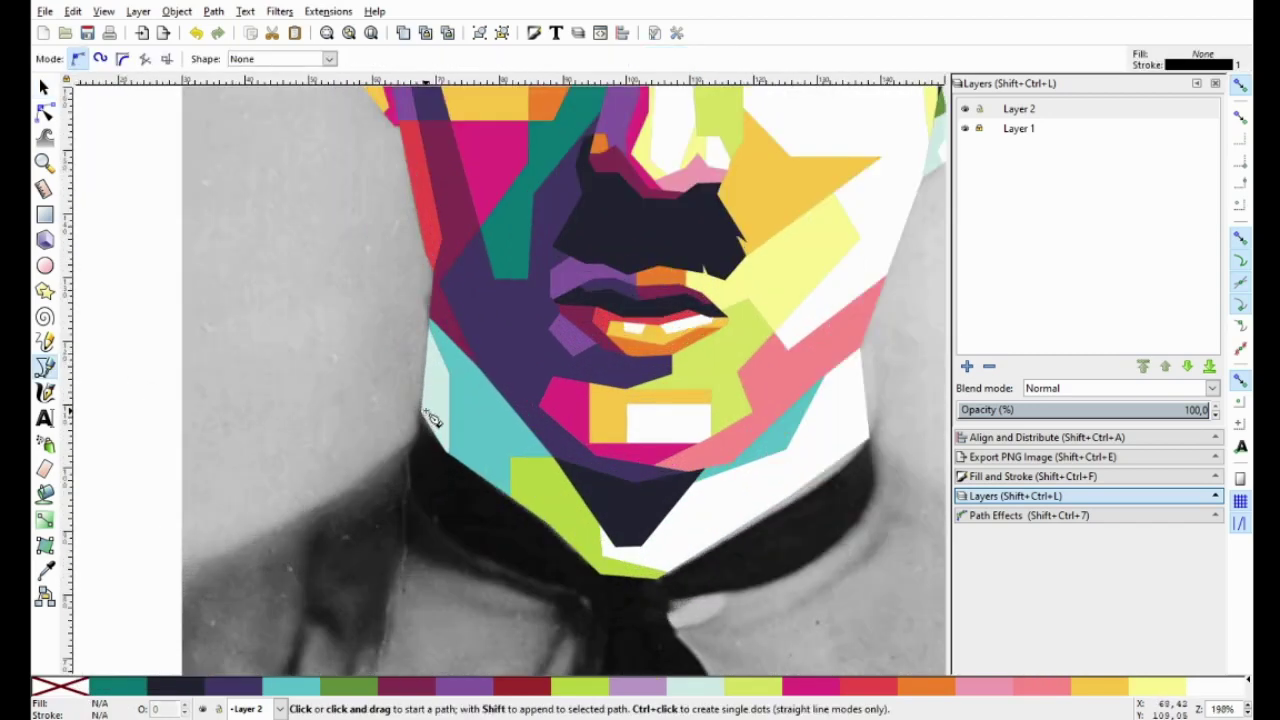
left_click(423, 413)
scroll(371, 418, "down", 1)
scroll(366, 410, "down", 2)
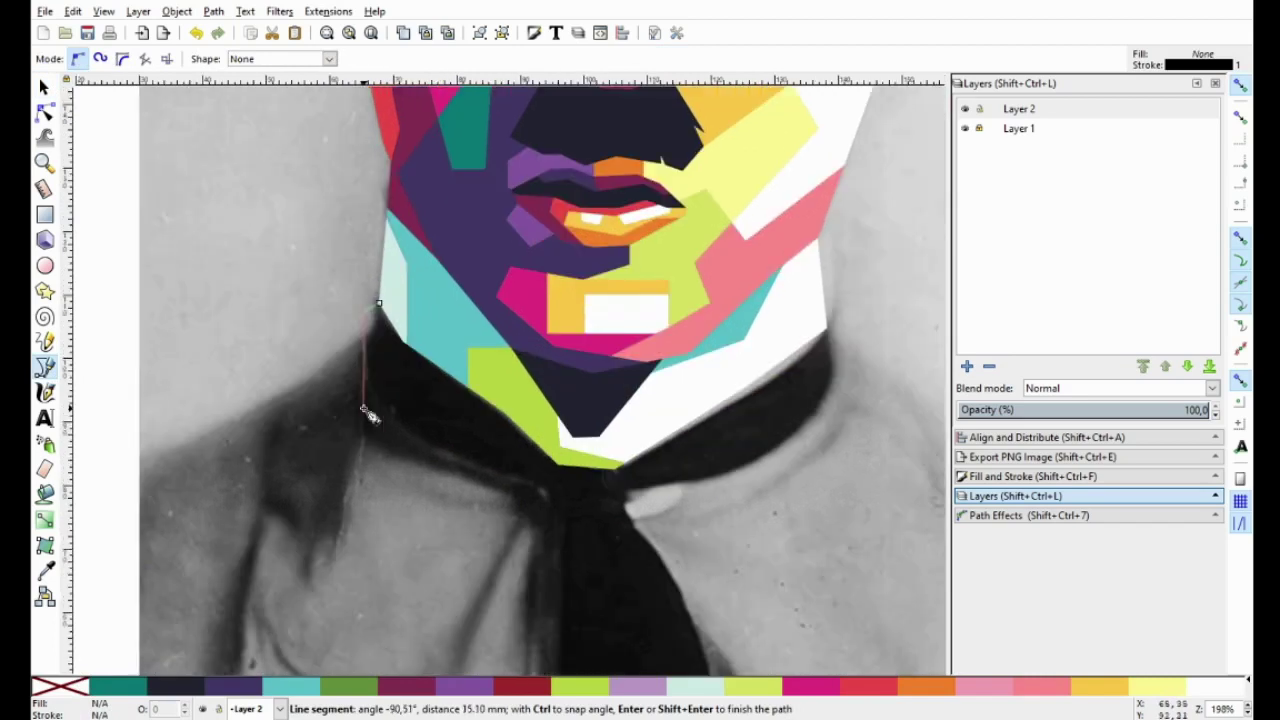
left_click(536, 494)
left_click(548, 530)
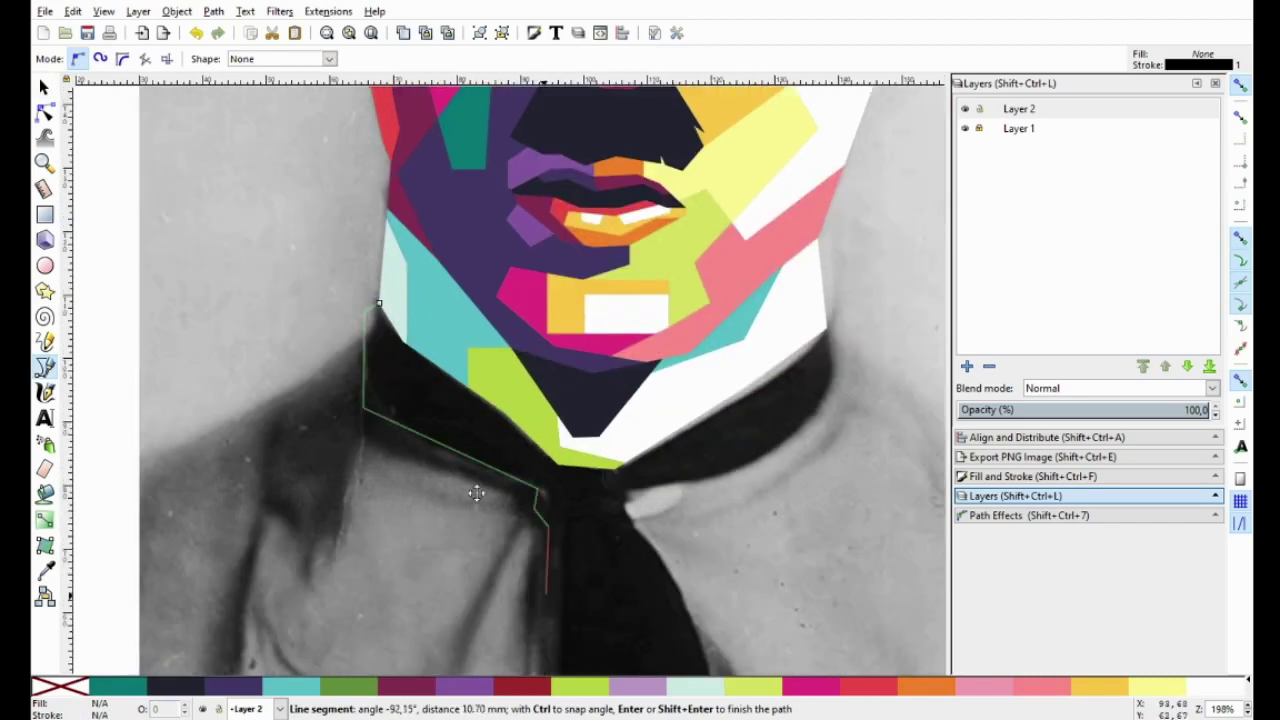
scroll(550, 560, "down", 1)
left_click(462, 494)
scroll(463, 496, "down", 2)
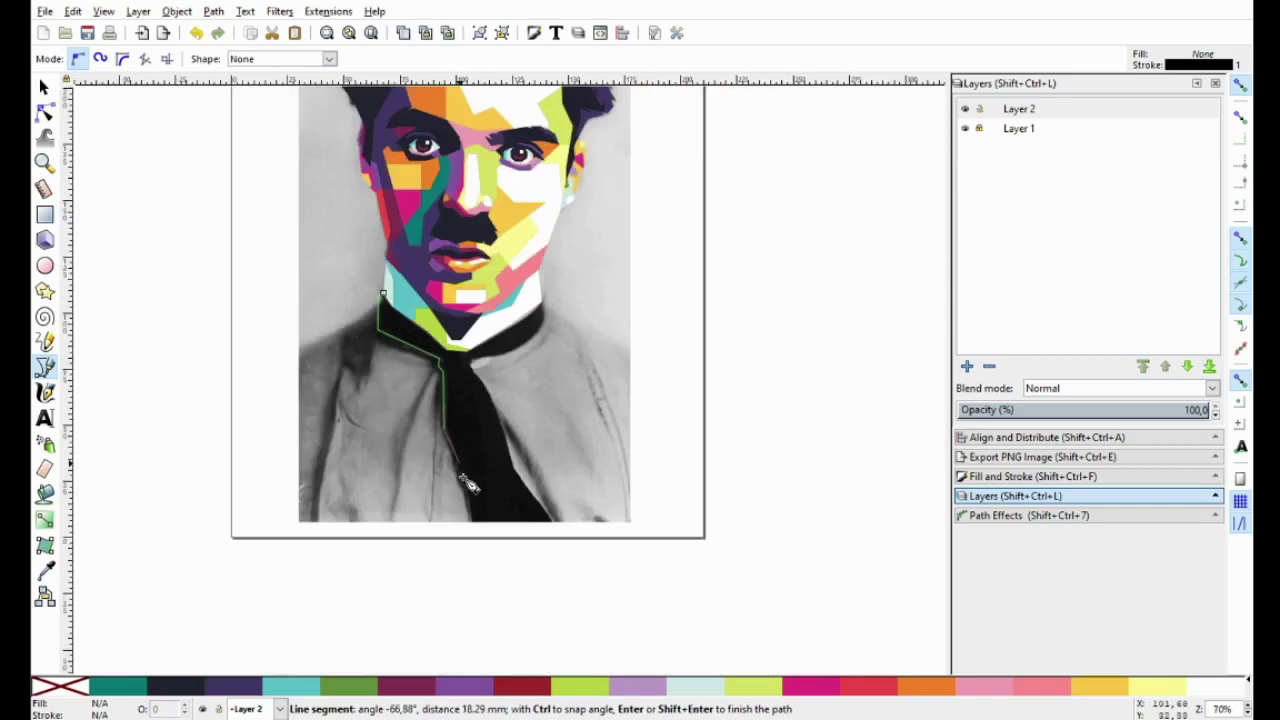
scroll(468, 515, "up", 3)
left_click(465, 518)
left_click(612, 519)
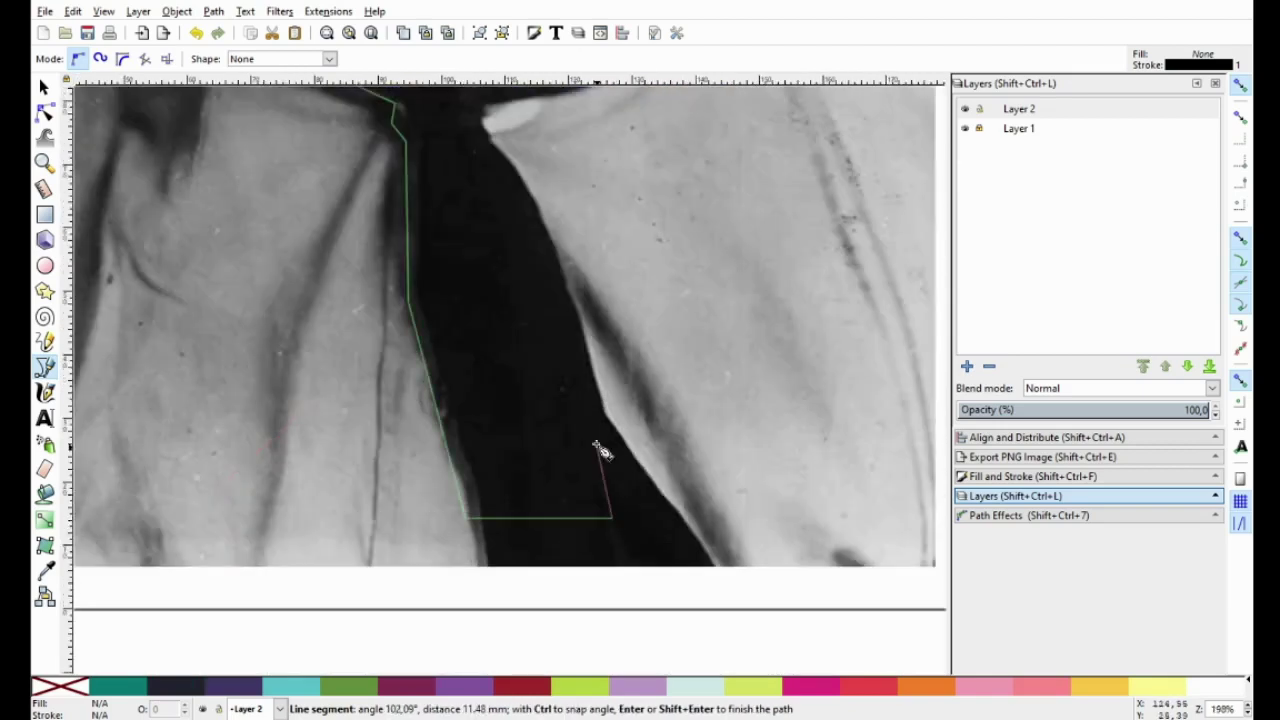
Continue the outline up the tie and around the neckband, closing it at its start
left_click(547, 218)
left_click(480, 124)
scroll(486, 157, "up", 6)
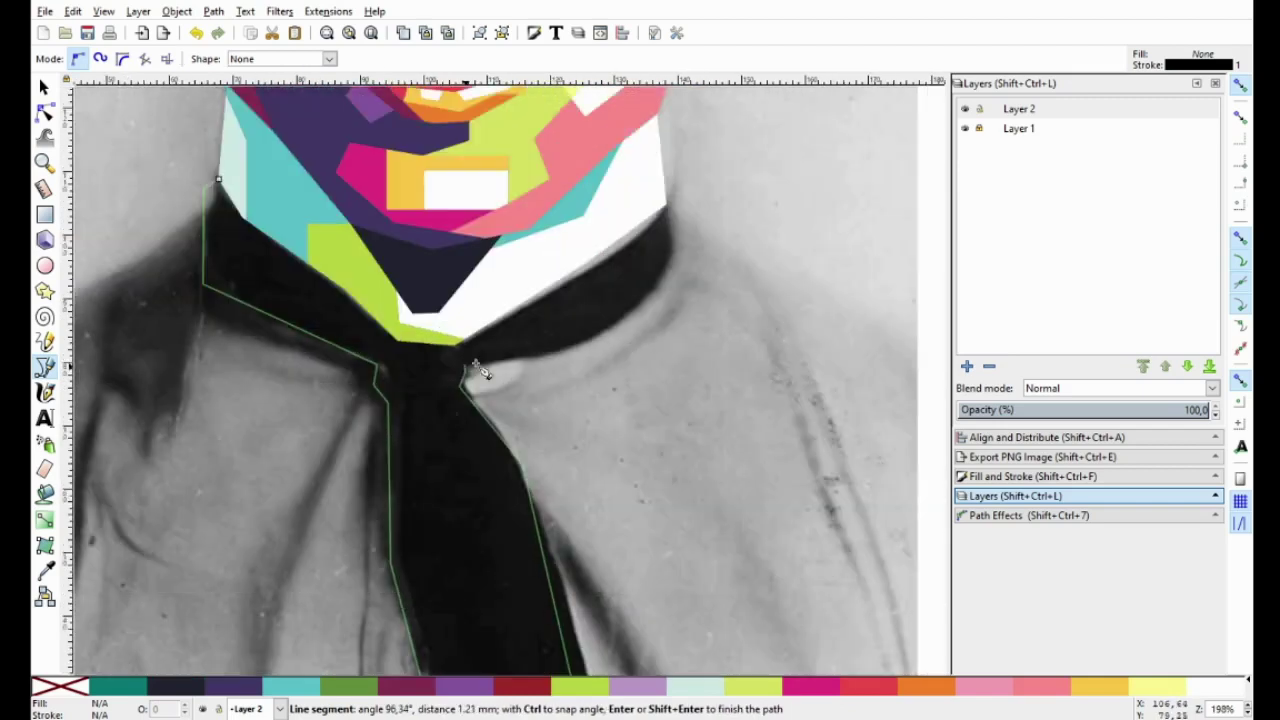
left_click(575, 345)
left_click(677, 260)
left_click(672, 208)
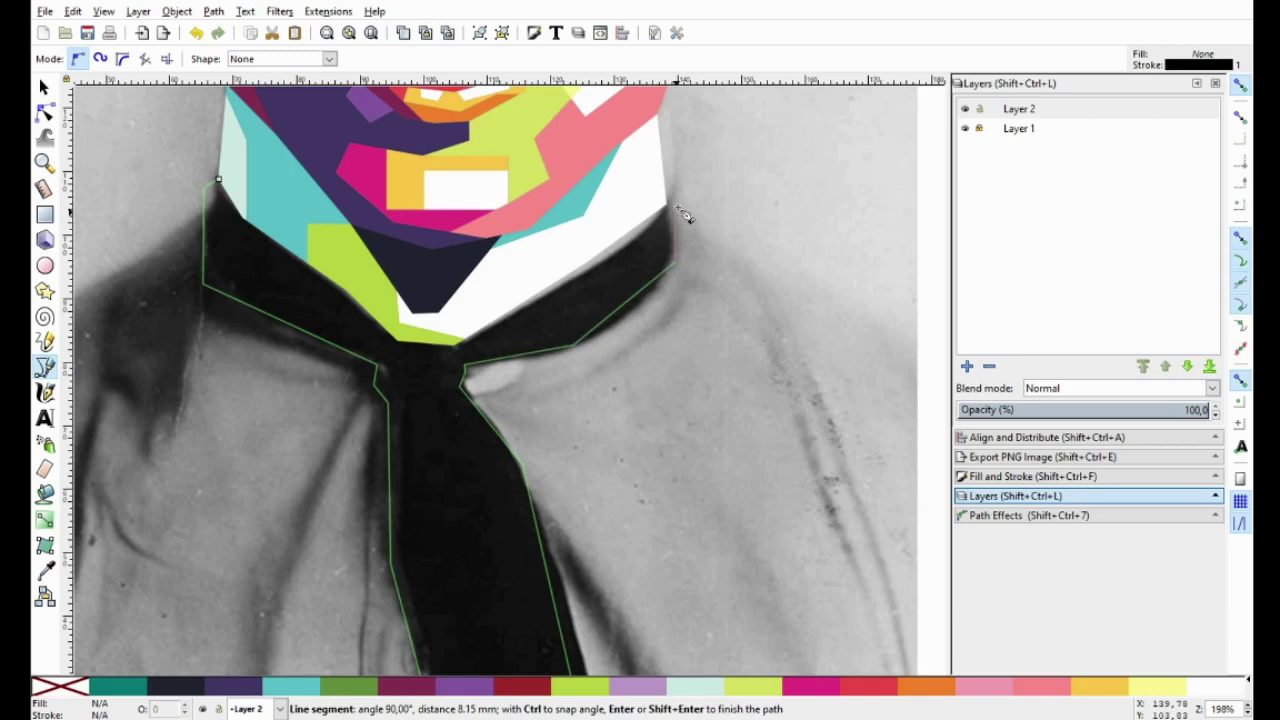
scroll(676, 208, "up", 2)
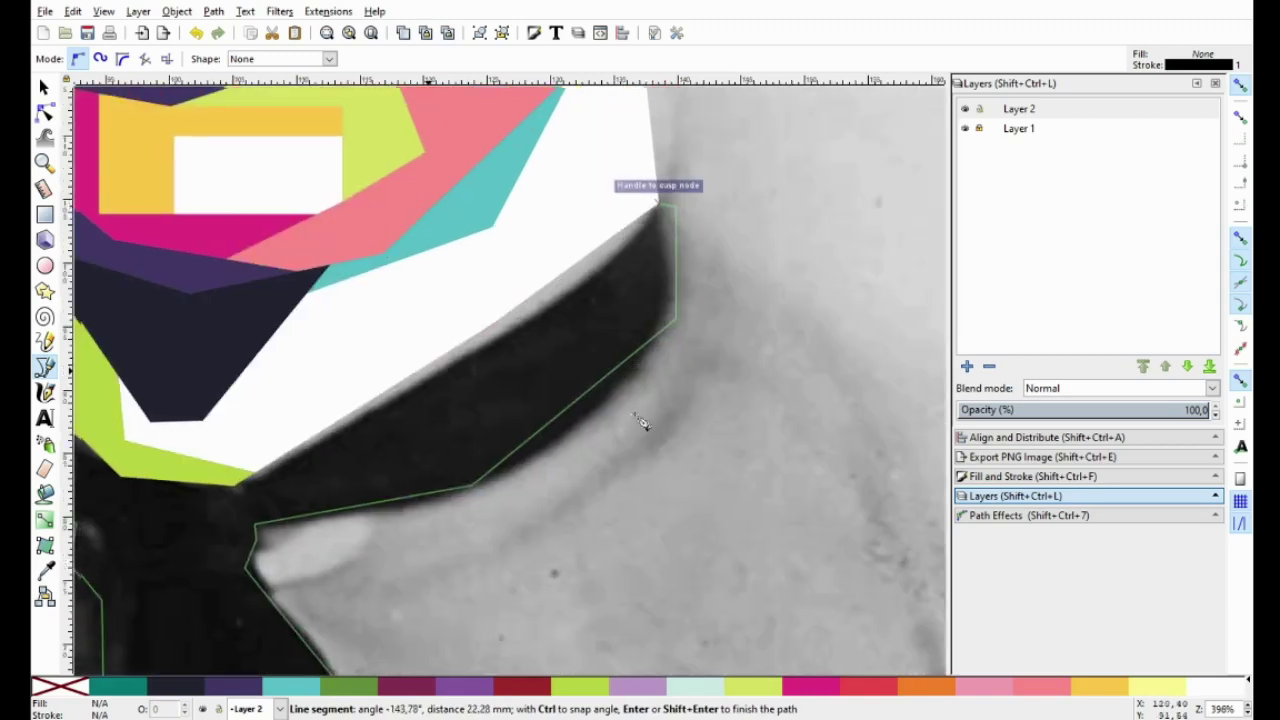
scroll(600, 440, "left", 6)
left_click(475, 493)
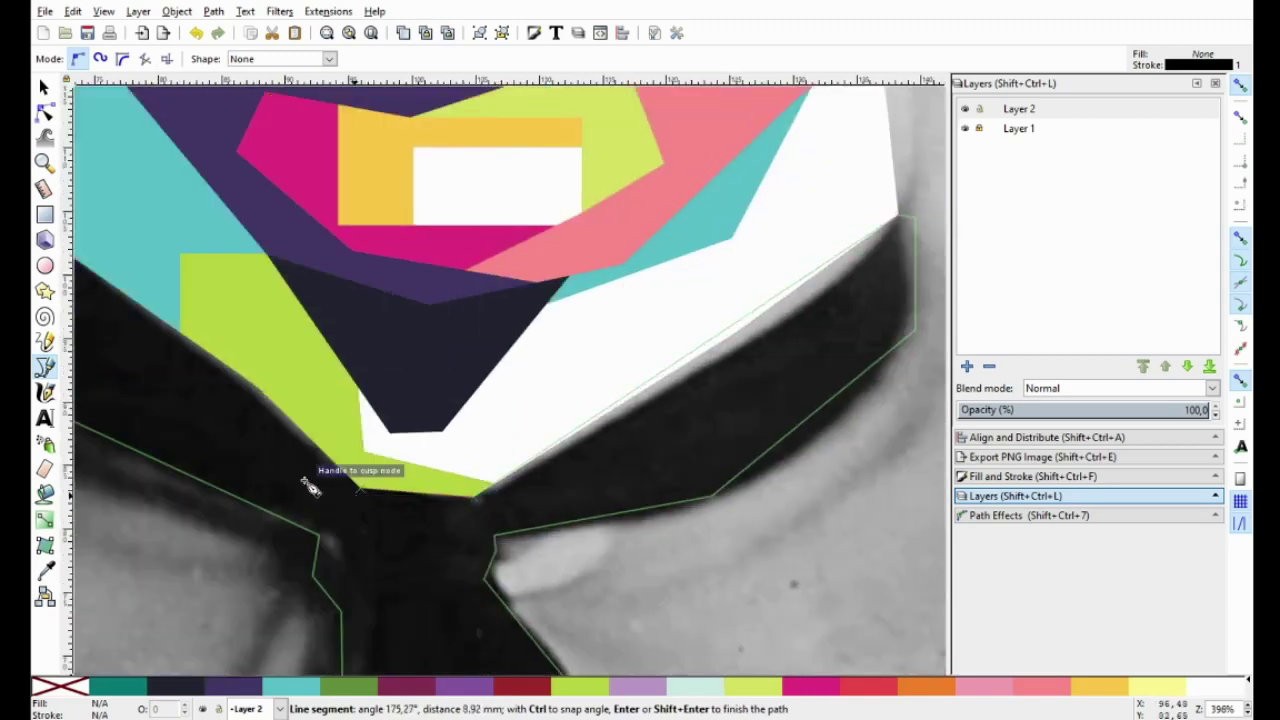
scroll(440, 495, "up", 2)
scroll(443, 500, "left", 5)
left_click(451, 460)
left_click(245, 314)
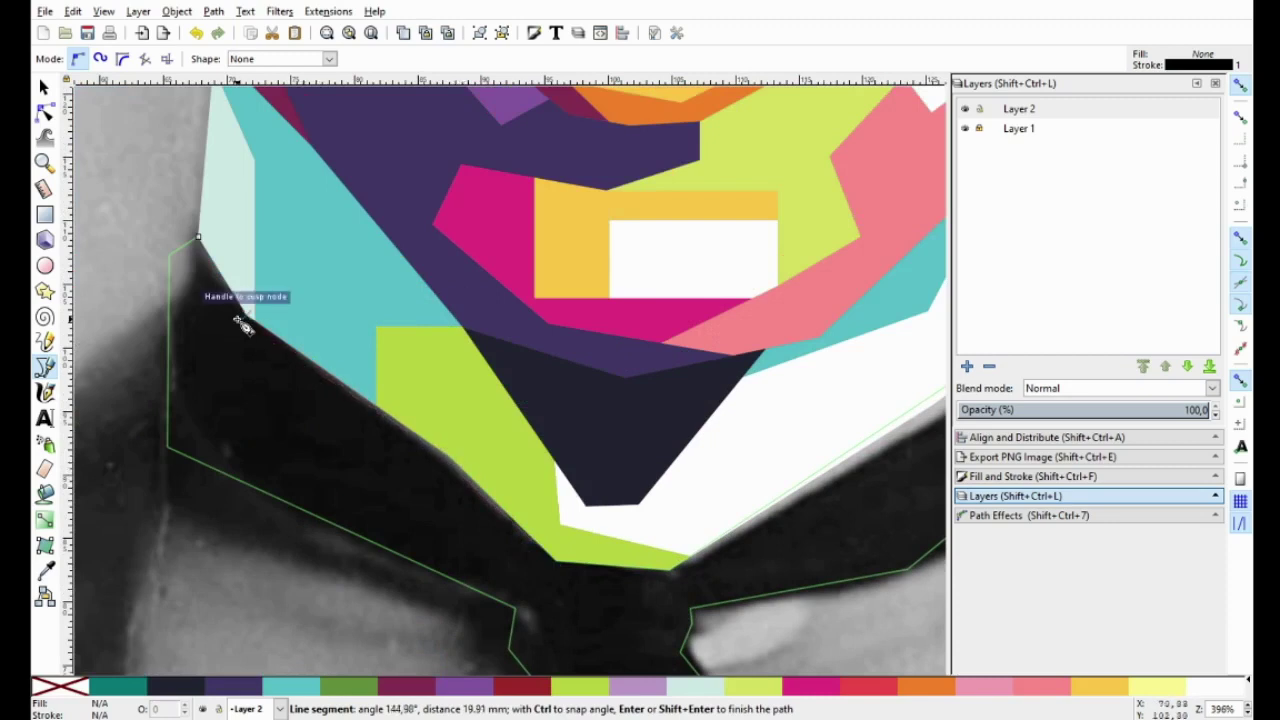
left_click(198, 237)
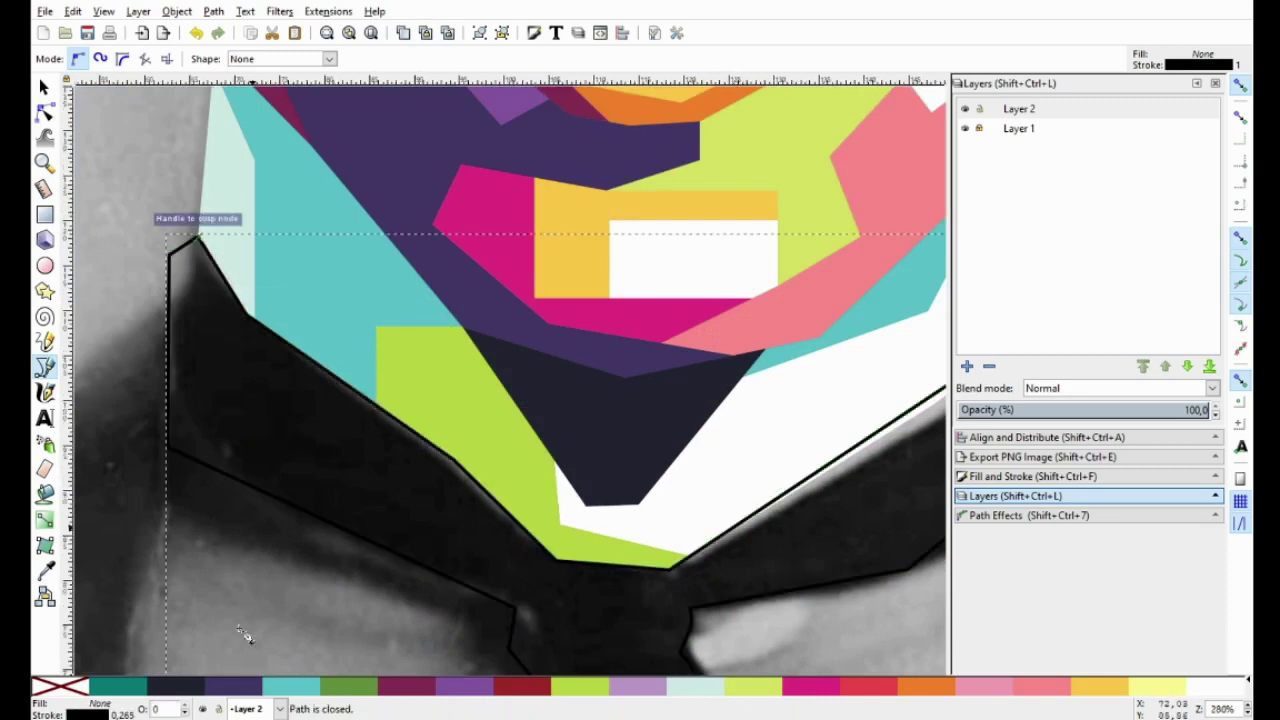
Fill the closed tie shape dark navy and bring up the outline colour options
key("minus")
key("minus")
key("minus")
left_click(176, 686)
right_click(84, 688)
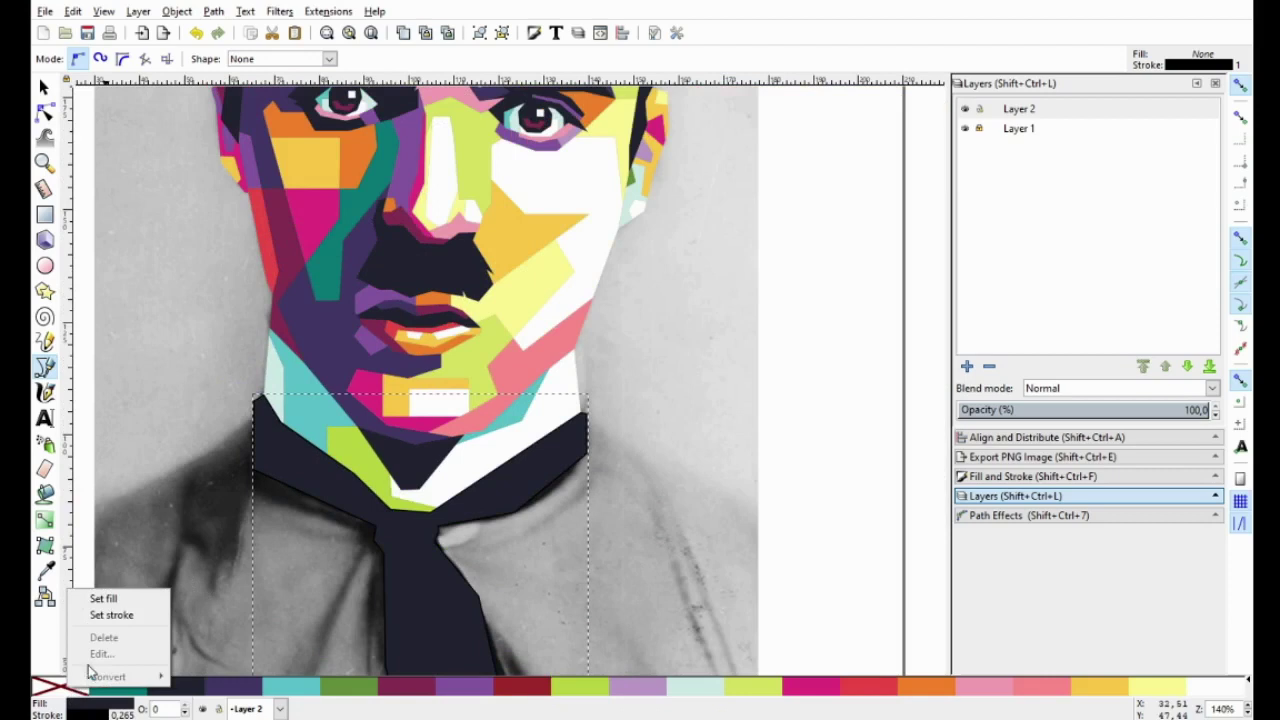
Remove the tie's outline, then start a shoulder outline and cancel it
left_click(114, 611)
key("plus")
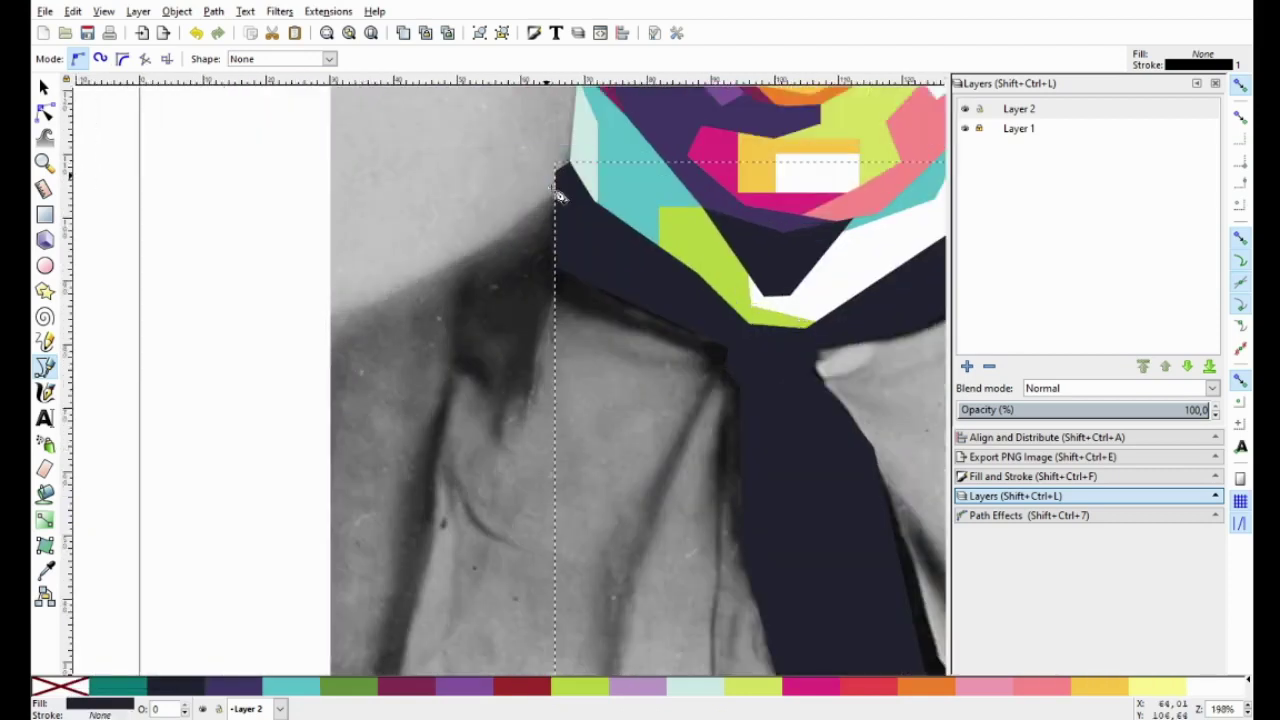
left_click(556, 190)
left_click(435, 272)
left_click(525, 436)
left_click(583, 401)
left_click(562, 478)
scroll(562, 478, "right", 3)
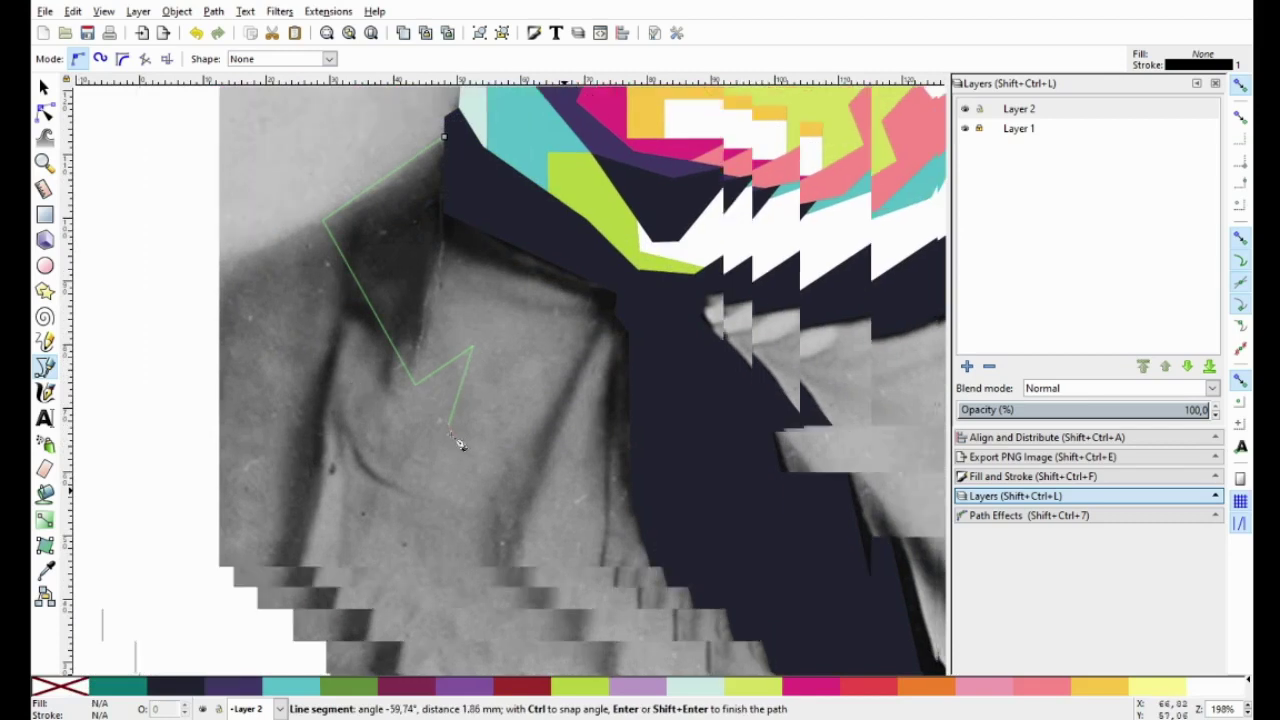
scroll(545, 538, "down", 1)
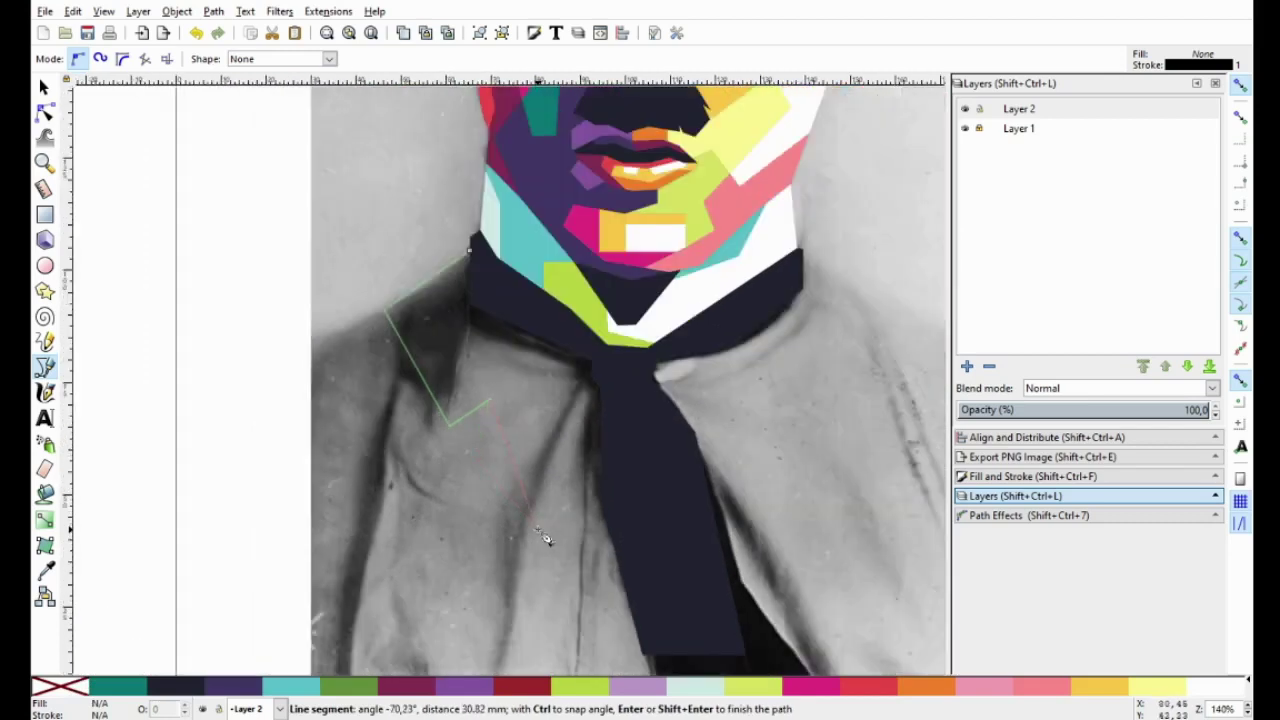
left_click(339, 339)
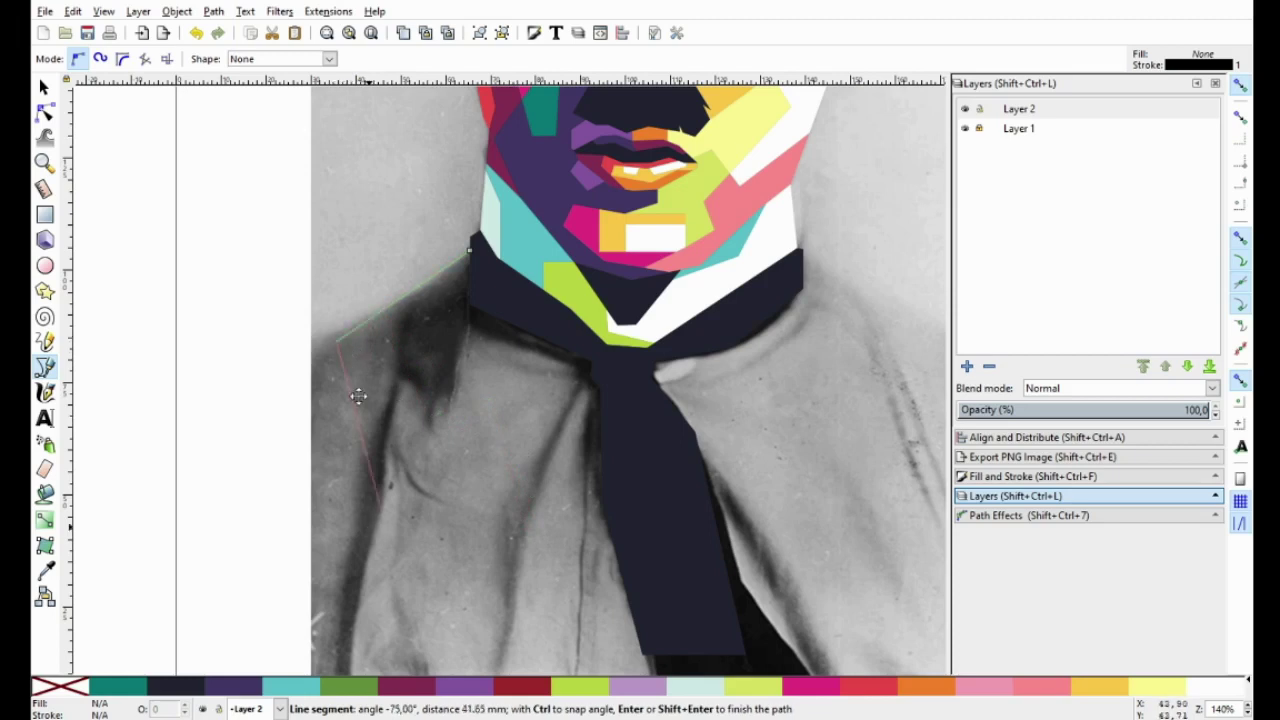
scroll(358, 396, "down", 3)
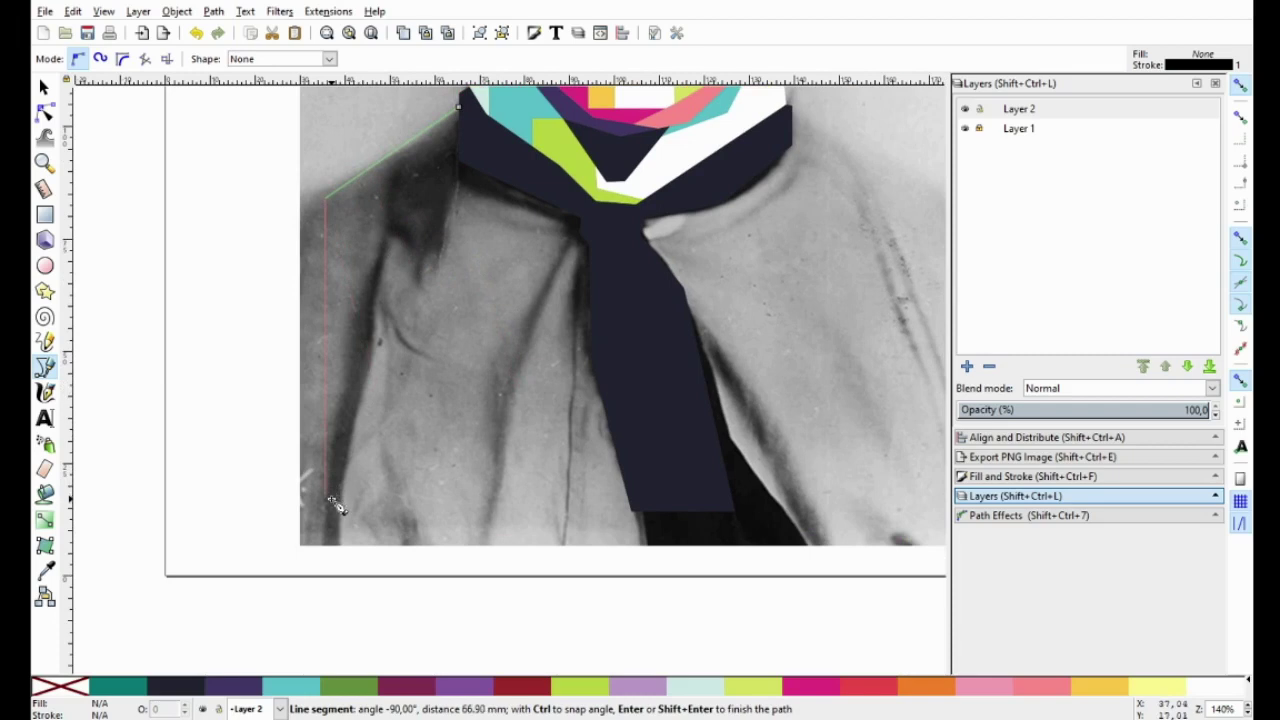
key("Escape")
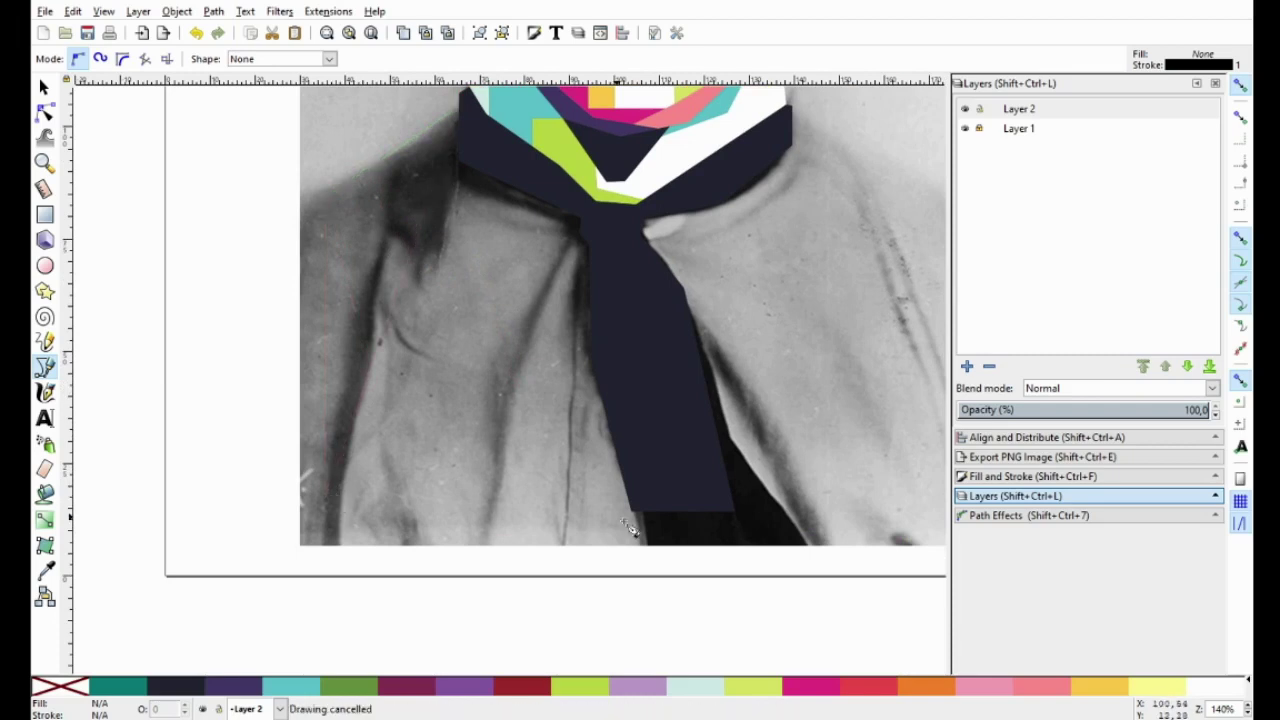
Trace a closed polygon from the tie's lower end along the bottom, left side, shoulder and collar
left_click(630, 511)
left_click(315, 511)
left_click(320, 199)
left_click(458, 128)
left_click(458, 160)
left_click(578, 231)
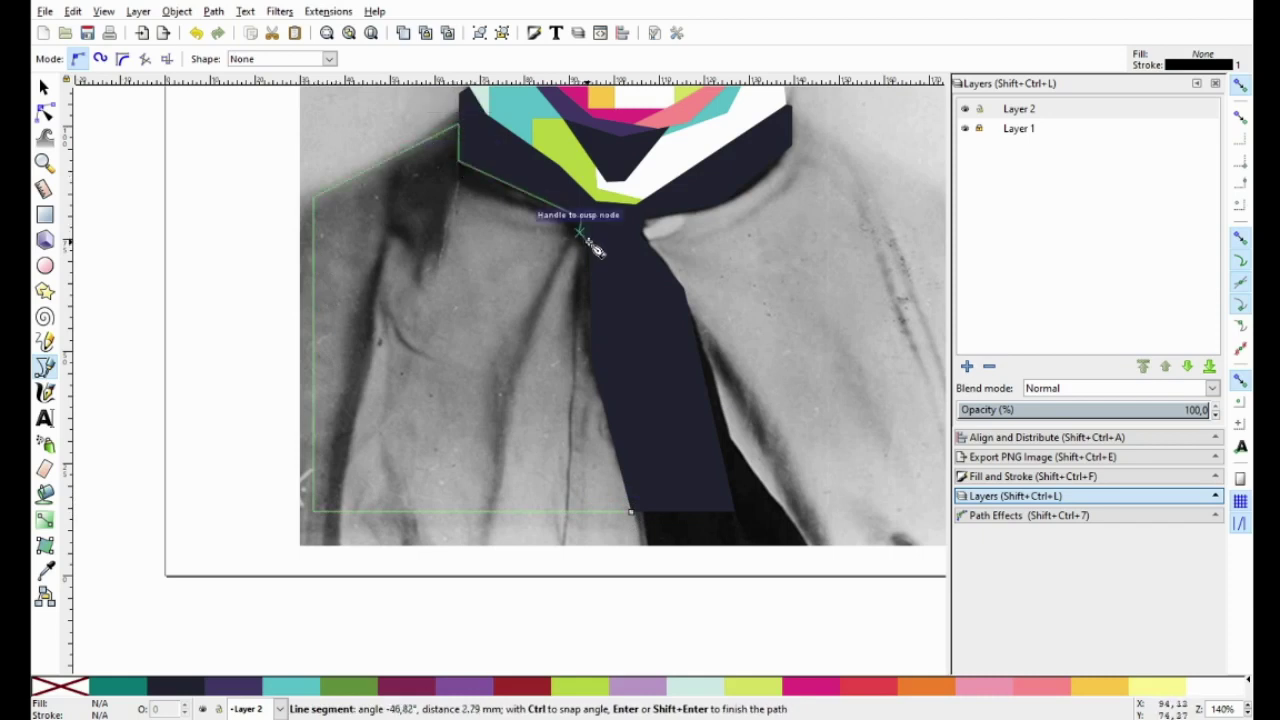
left_click(590, 338)
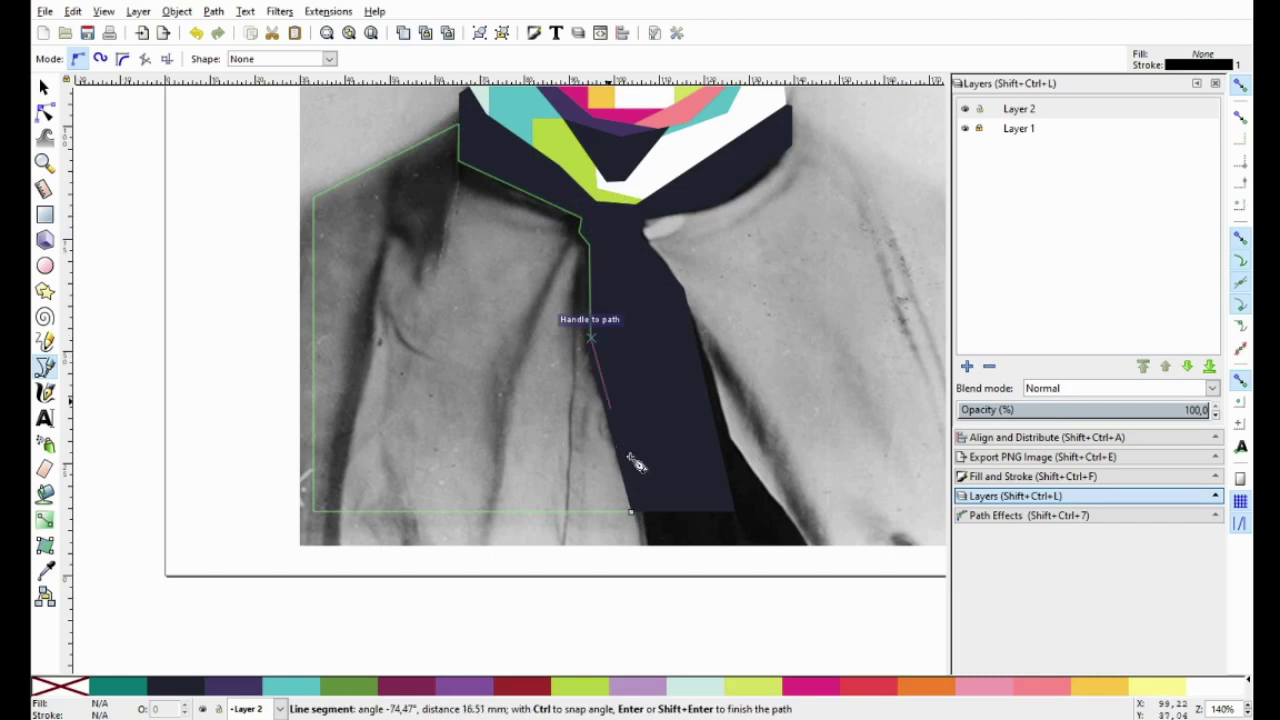
left_click(630, 512)
scroll(614, 405, "up", 2)
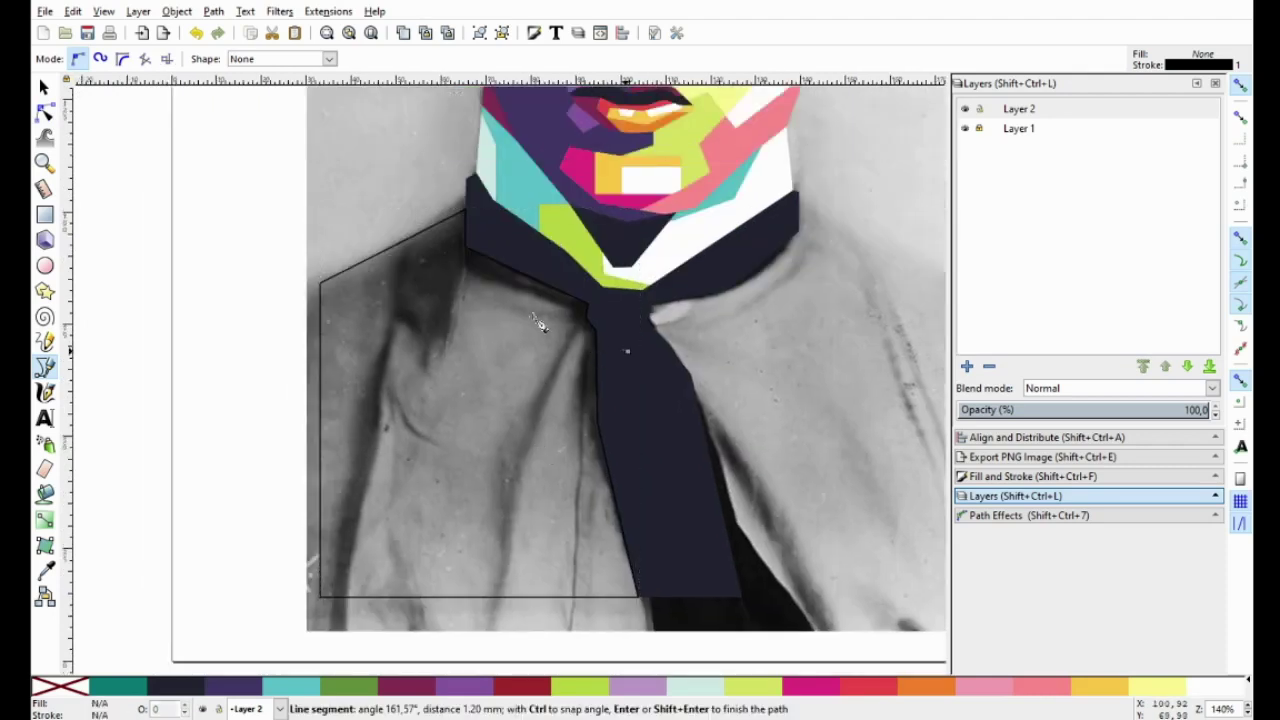
Draw an open zigzag path along the left shirt and shoulder folds, ending at the bottom edge
left_click(468, 282)
left_click(432, 368)
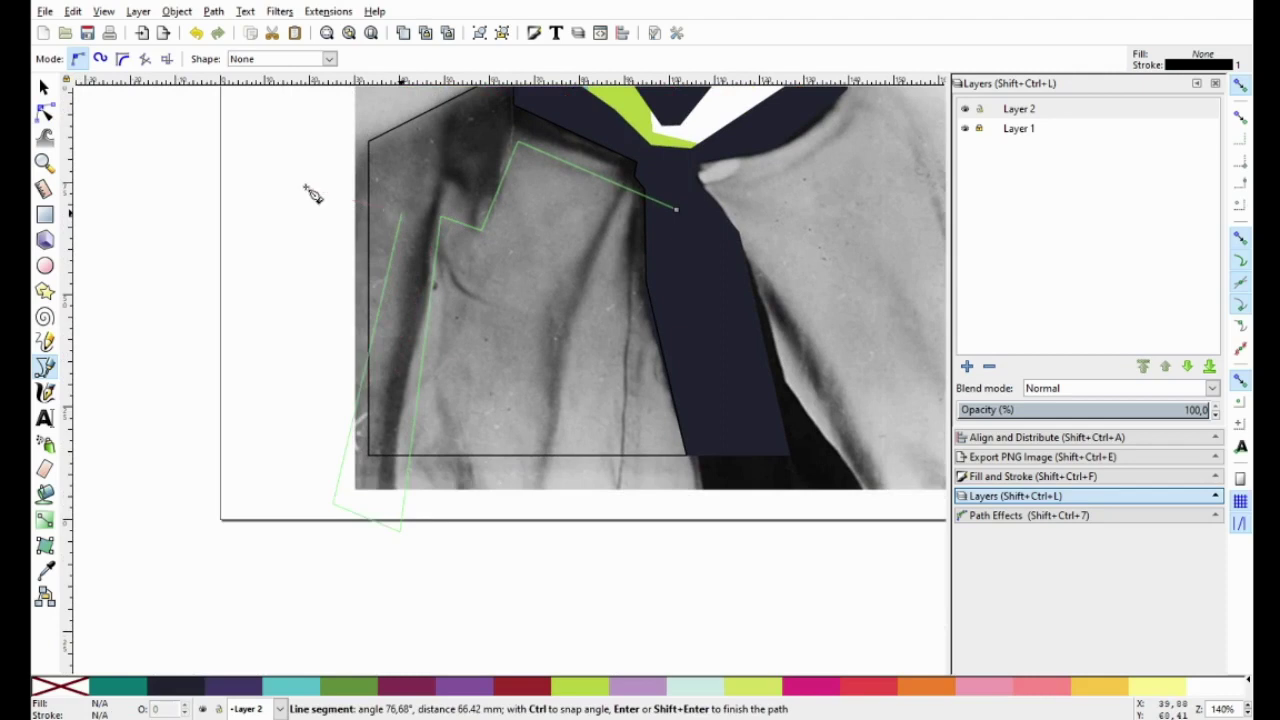
left_click(300, 185)
left_click(412, 347)
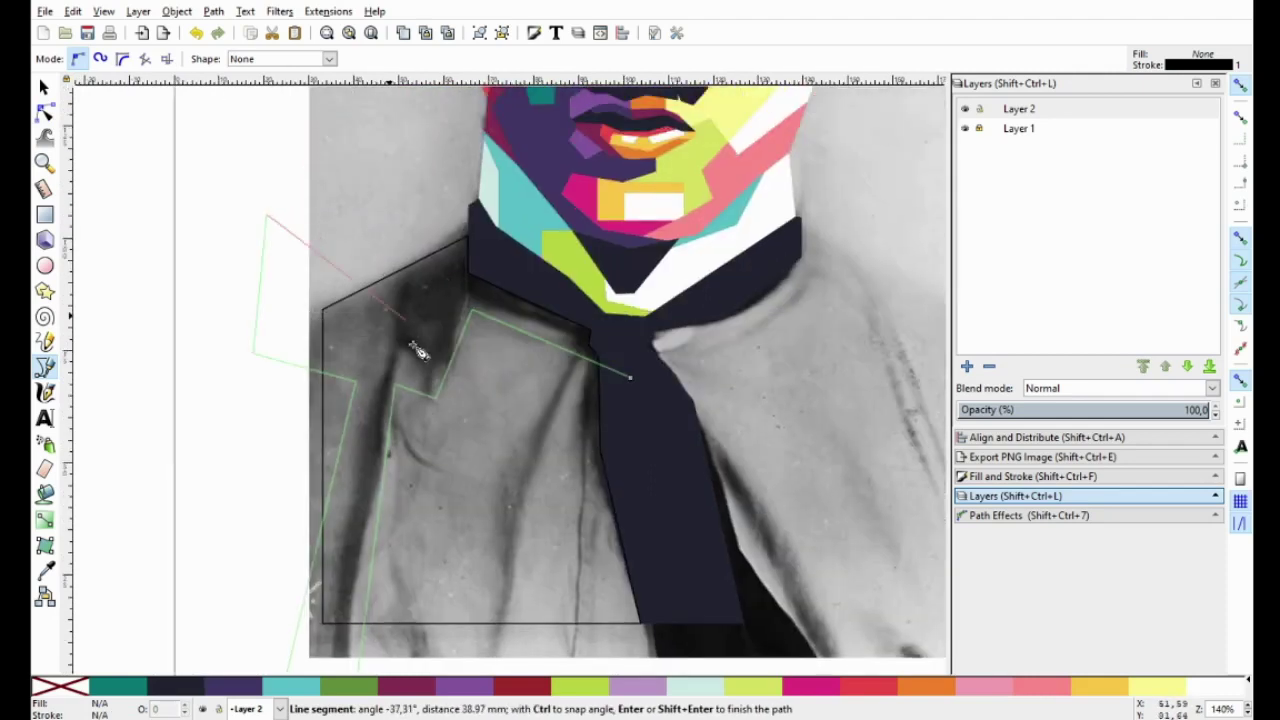
left_click(524, 348)
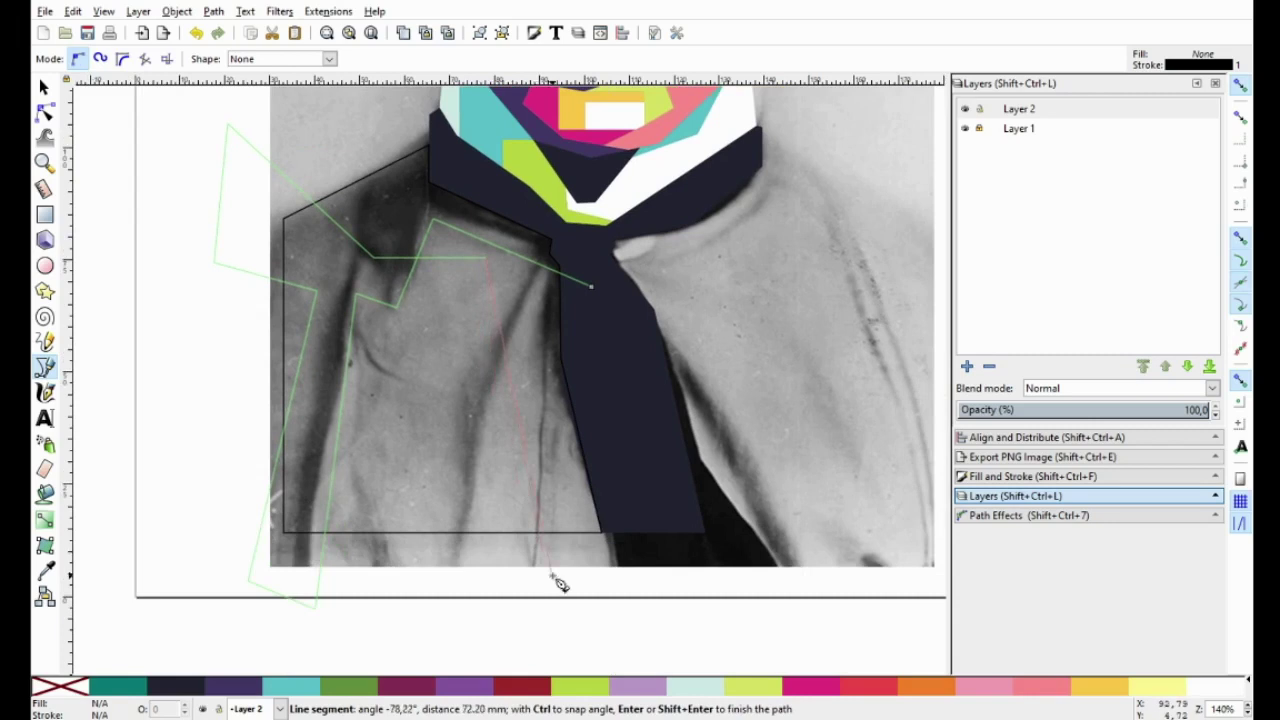
left_click(551, 571)
left_click(617, 572)
left_click(615, 391)
left_click(478, 391)
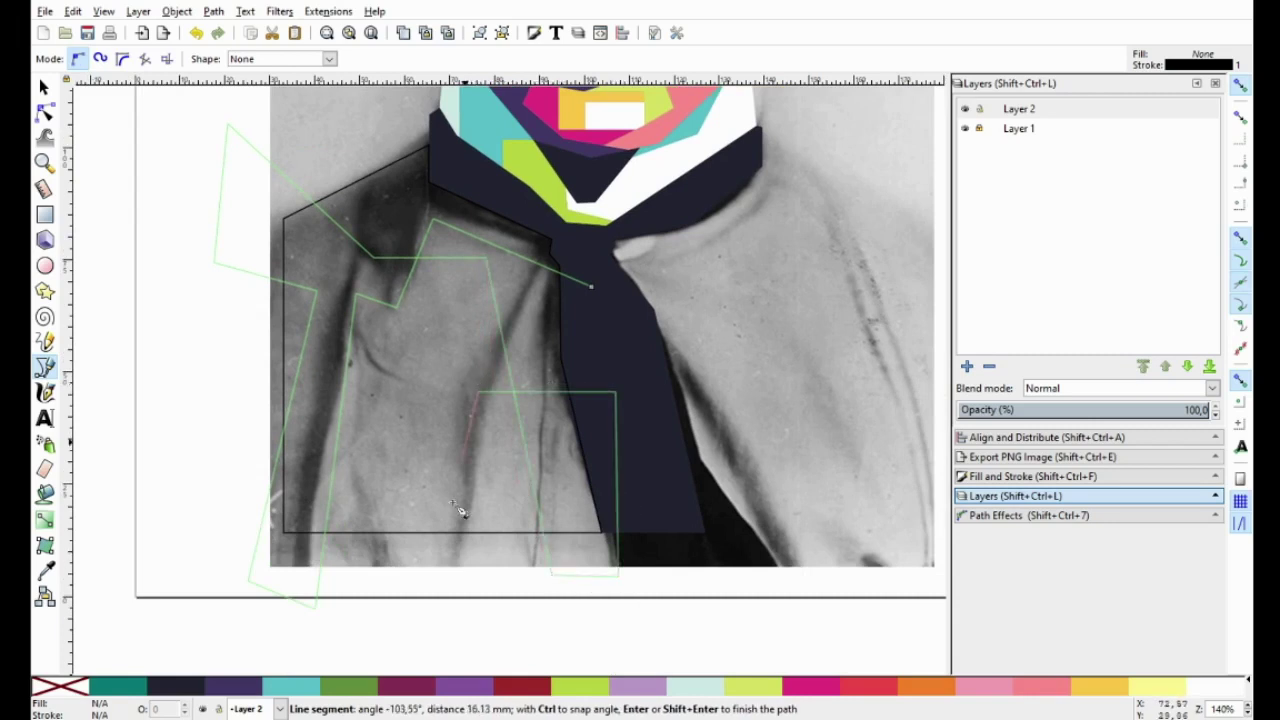
left_click(435, 590)
key("Return")
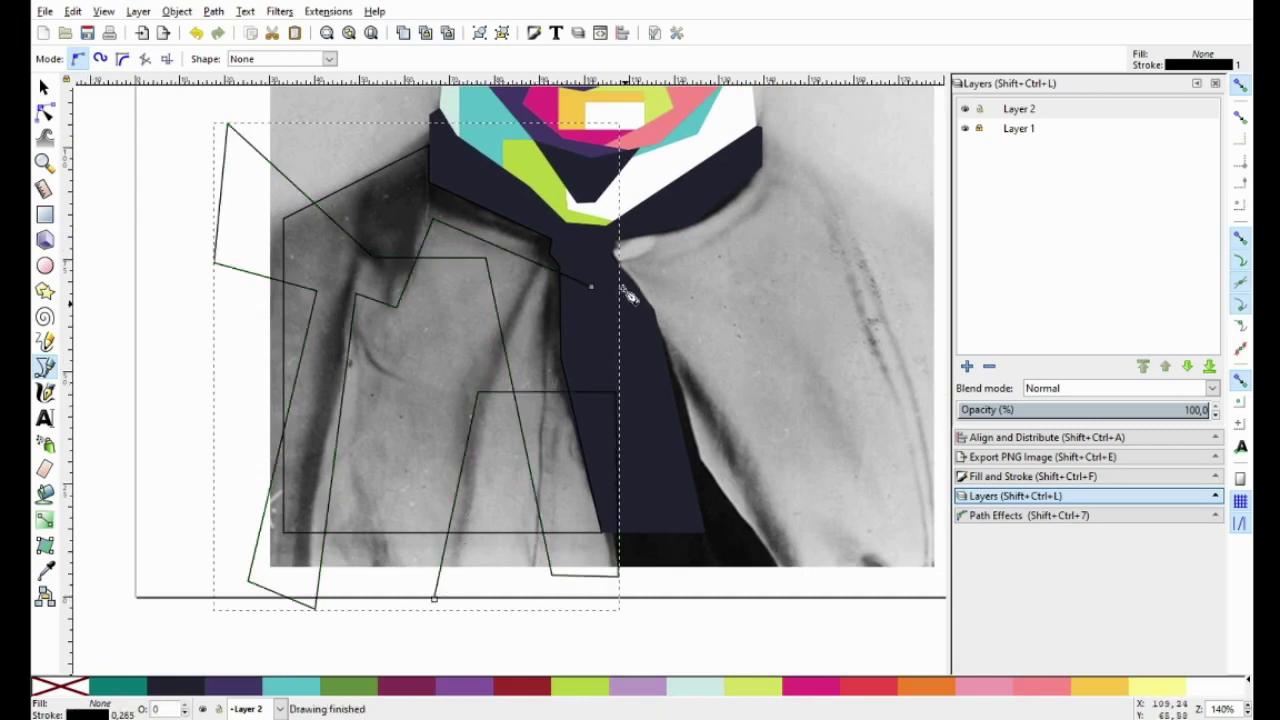
Trace a closed outline of the right shirt from the collar down the tie's right edge
scroll(703, 217, "up", 2)
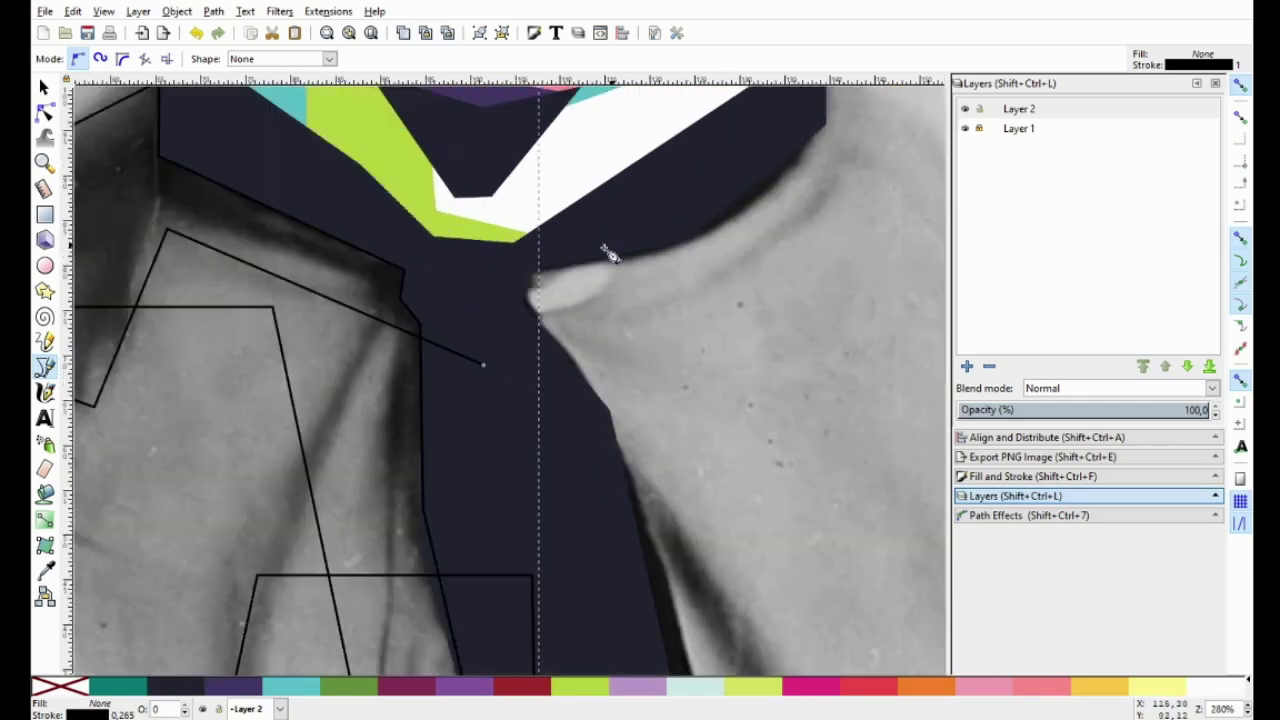
left_click(530, 268)
scroll(540, 277, "up", 2)
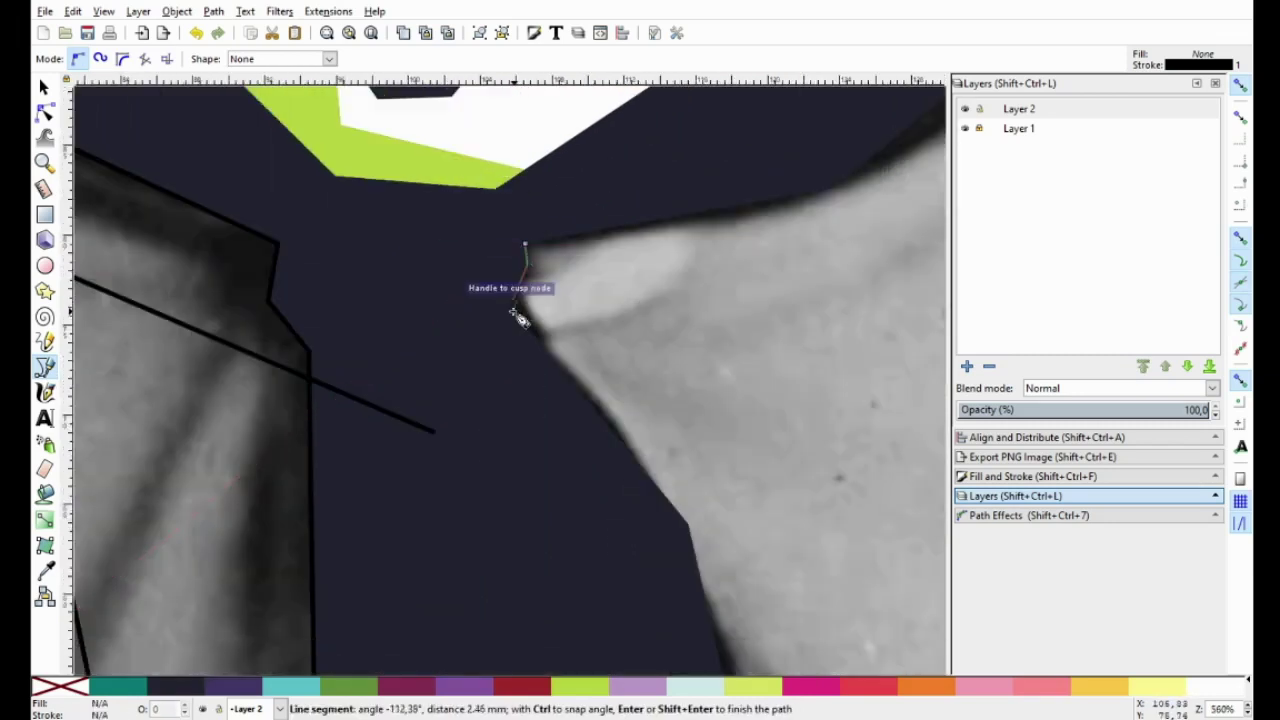
left_click(688, 520)
scroll(688, 520, "down", 2)
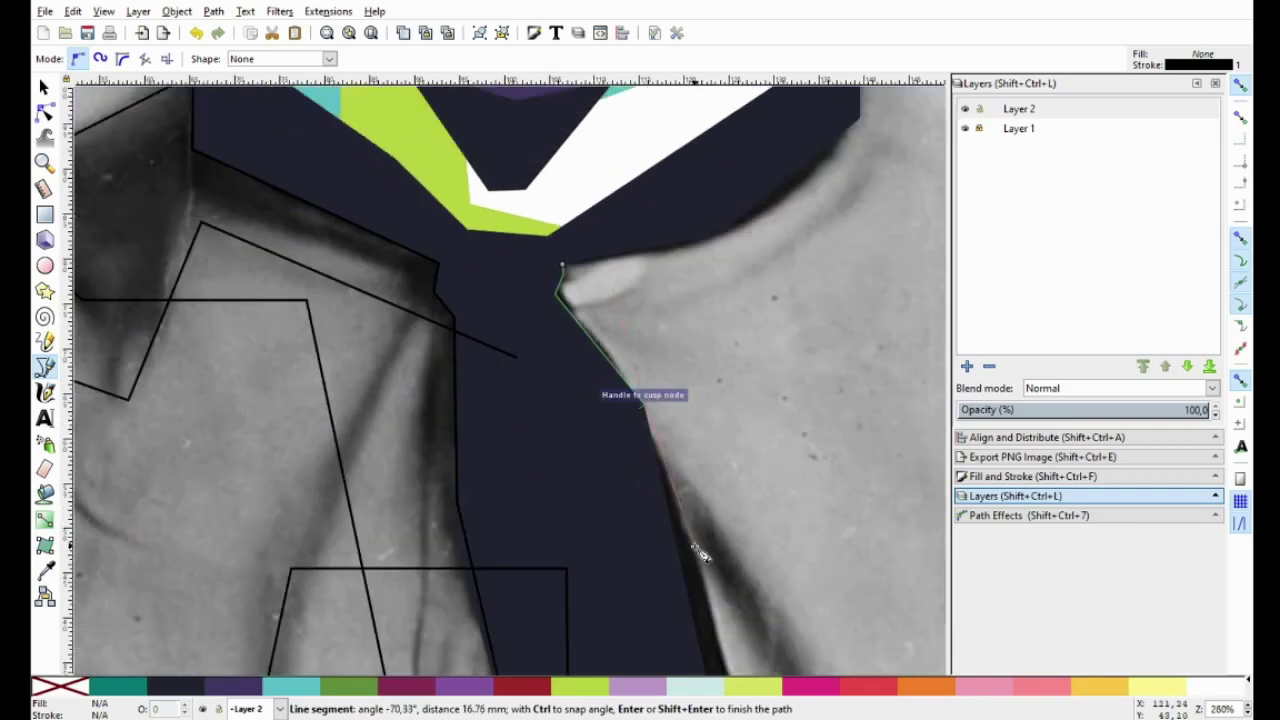
scroll(700, 553, "down", 1)
left_click(650, 622)
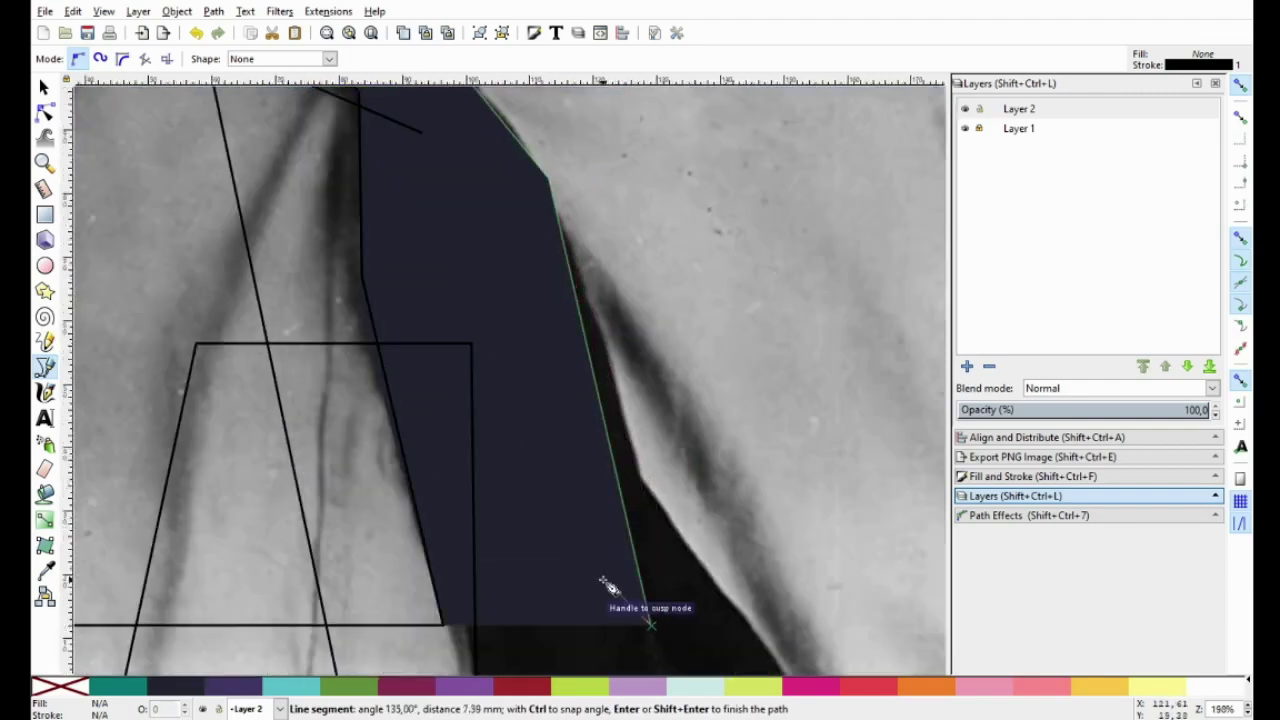
scroll(603, 583, "down", 3)
scroll(735, 540, "up", 1)
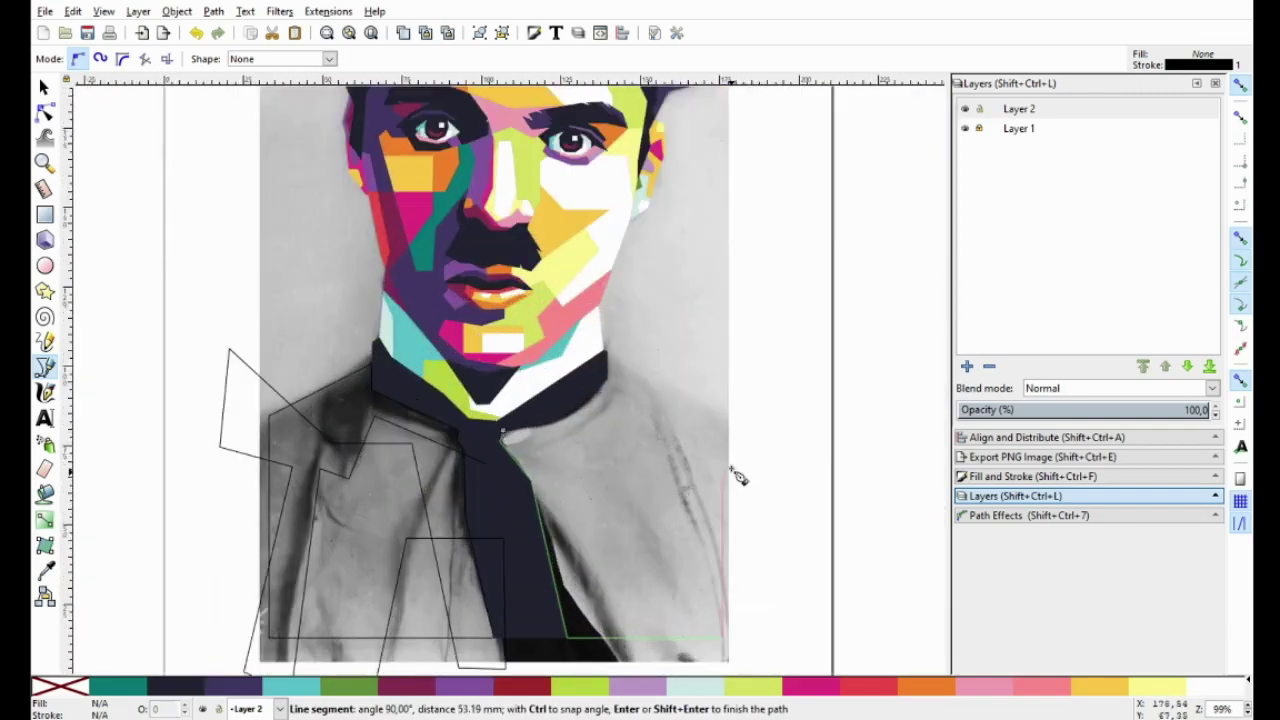
scroll(660, 372, "up", 3)
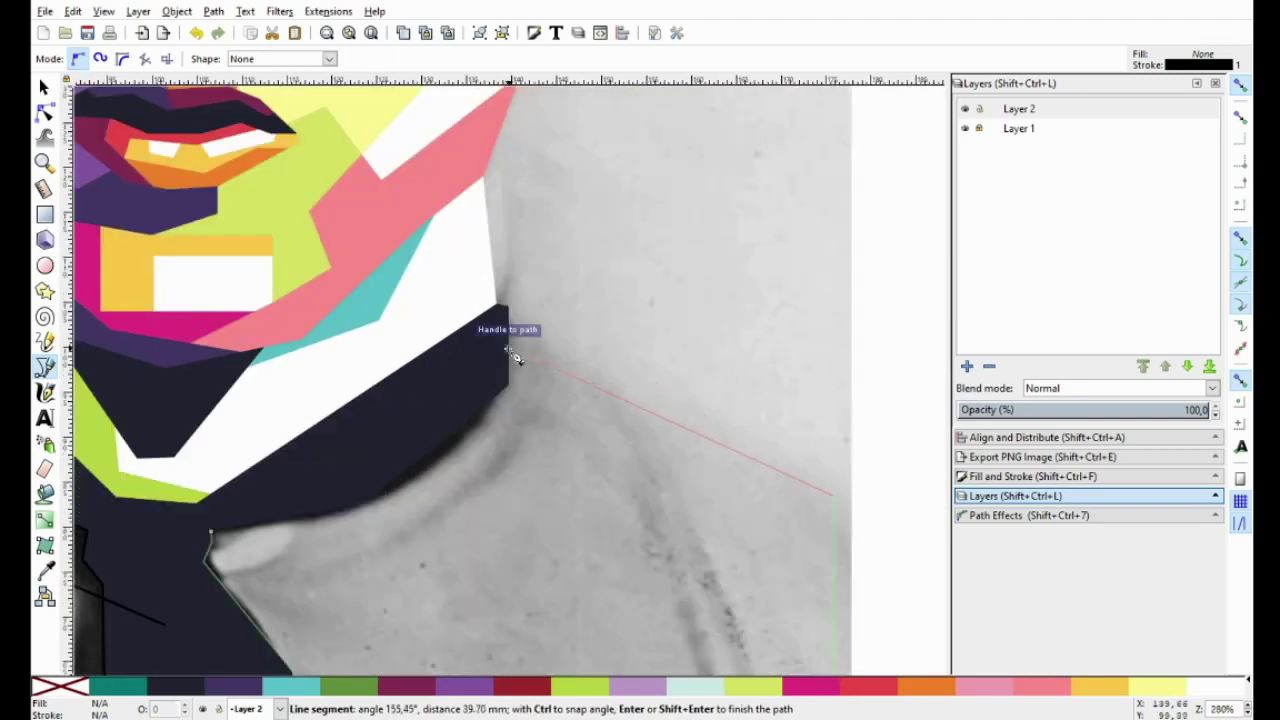
left_click(378, 458)
scroll(330, 528, "up", 2)
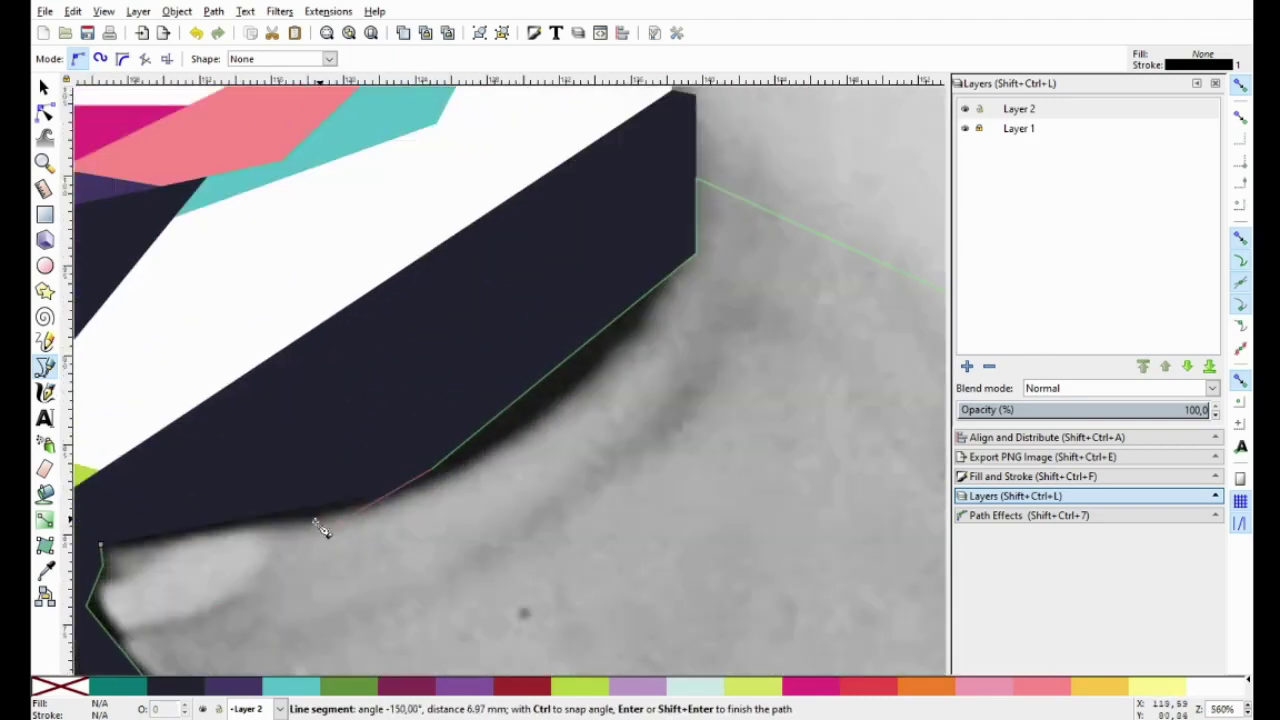
left_click(364, 500)
scroll(434, 514, "left", 6)
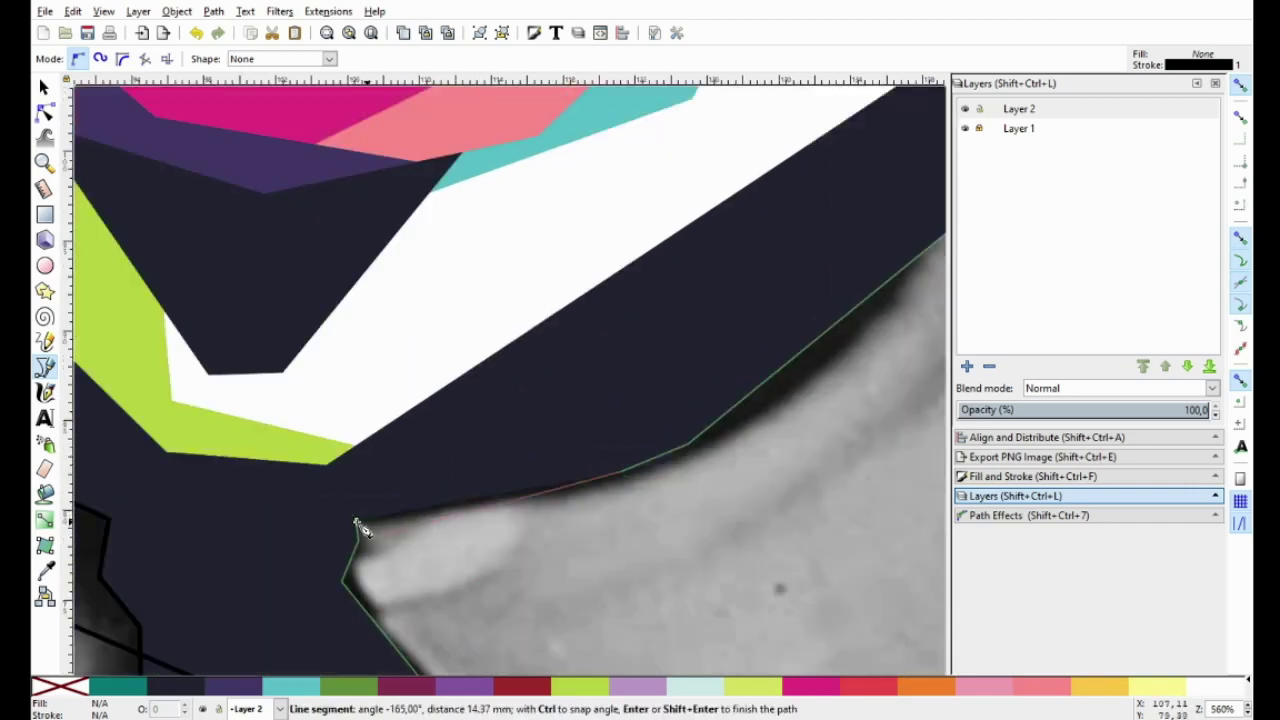
left_click(413, 488)
Draw a zigzag fold path across the right shirt down to the bottom edge
scroll(413, 488, "down", 3)
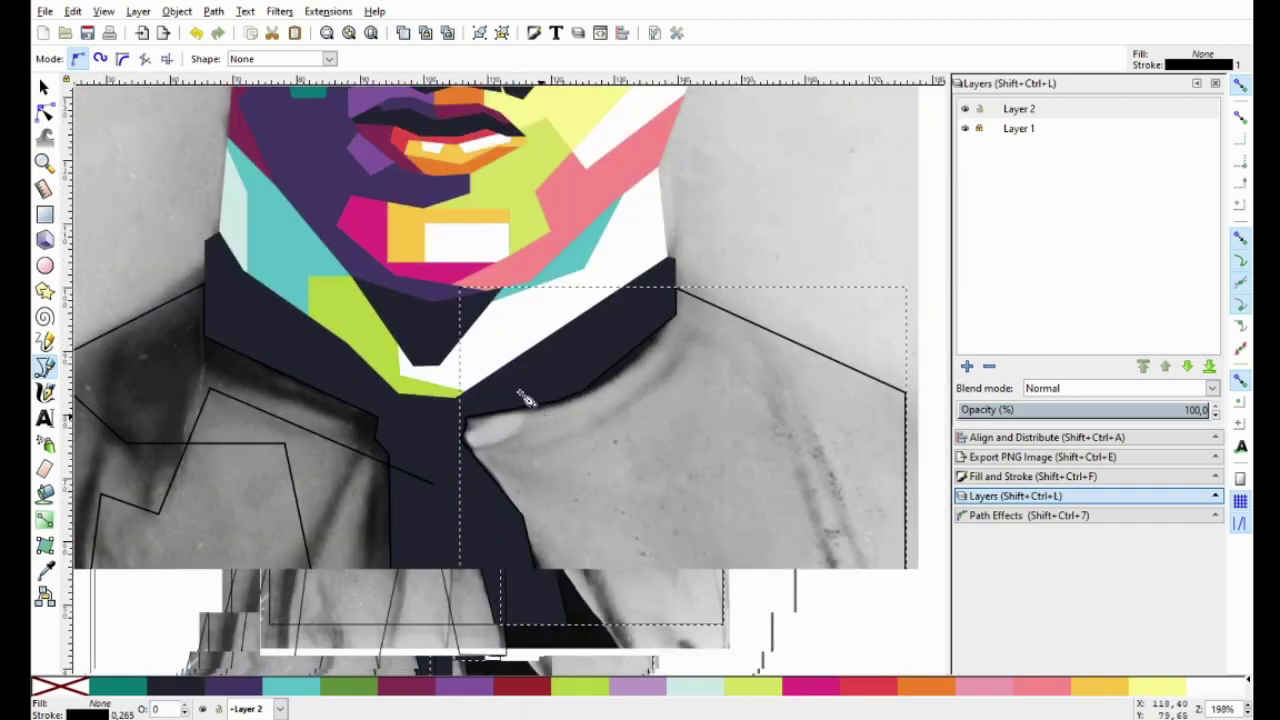
left_click(494, 372)
left_click(692, 365)
scroll(692, 365, "down", 1)
left_click(626, 399)
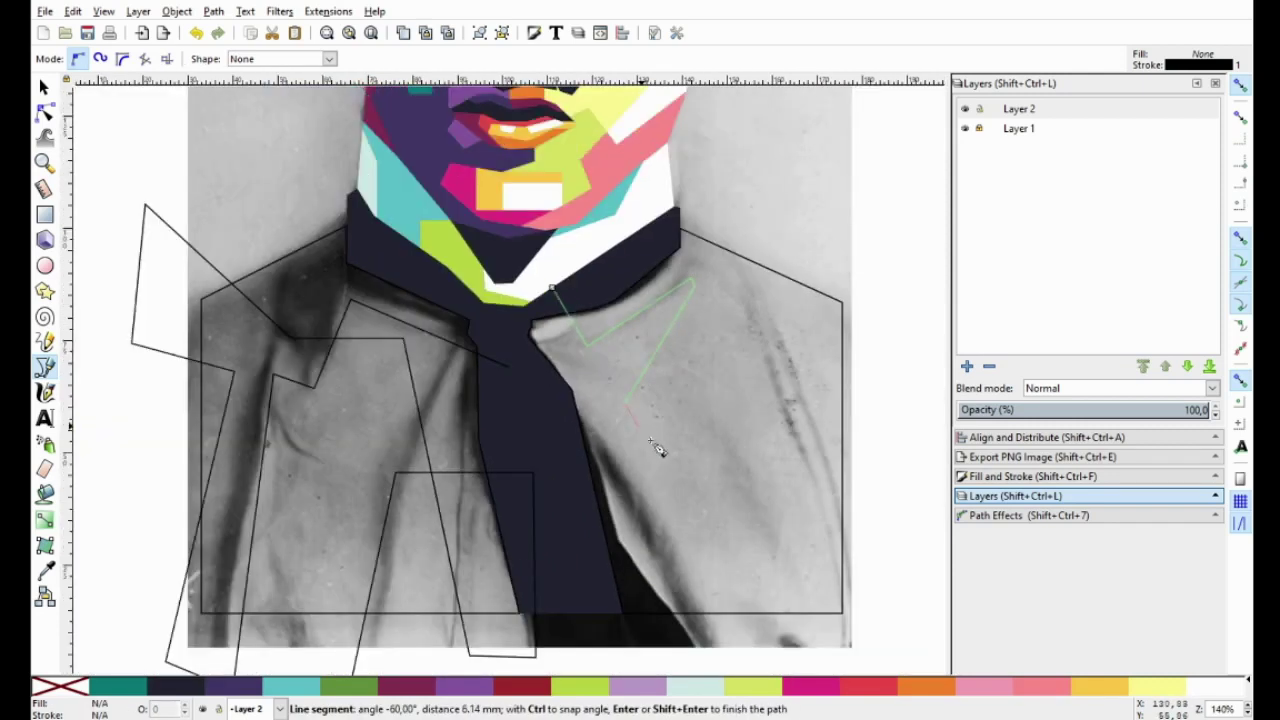
left_click(849, 630)
left_click(930, 598)
left_click(843, 443)
left_click(815, 383)
left_click(706, 410)
scroll(713, 620, "down", 3)
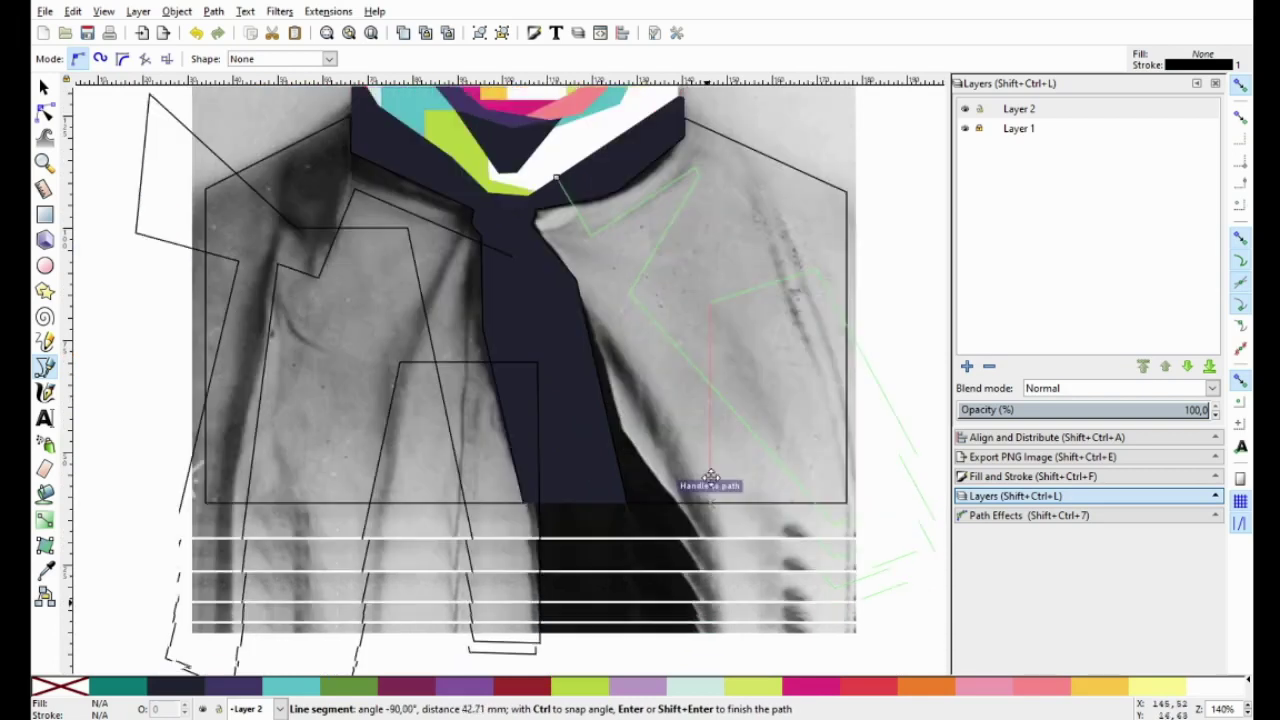
left_click(710, 553)
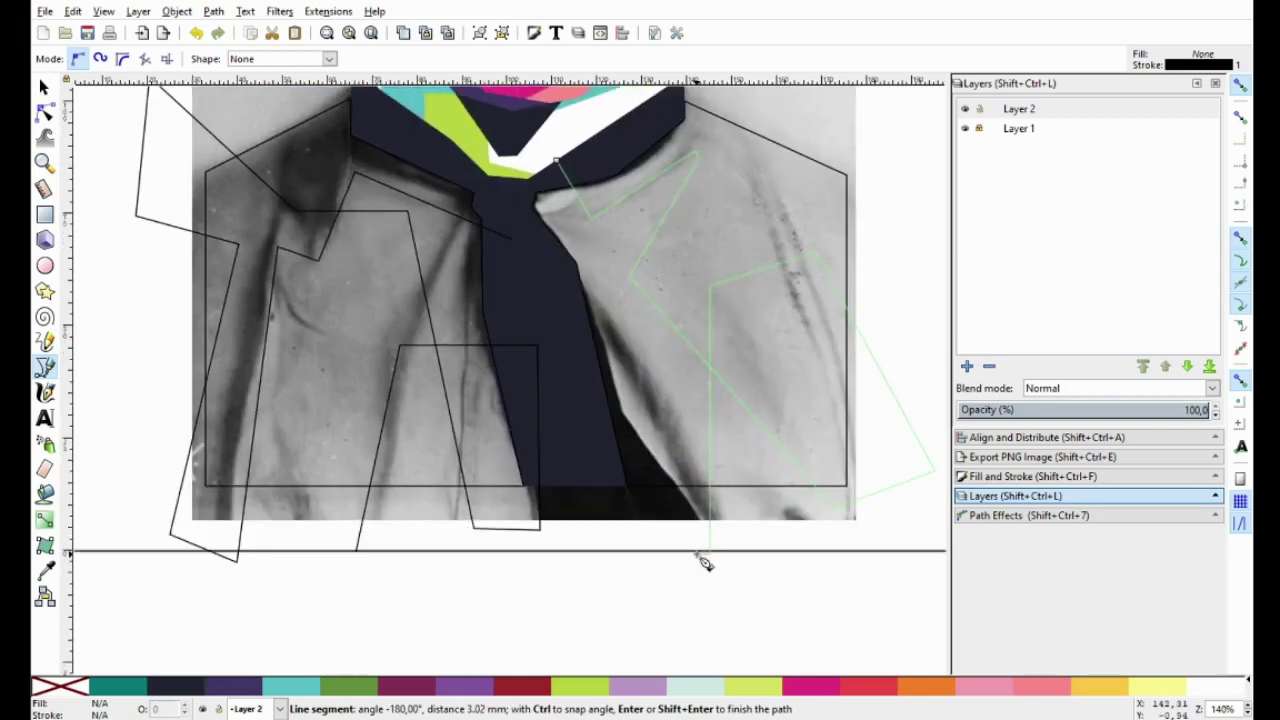
key("Return")
left_click(44, 88)
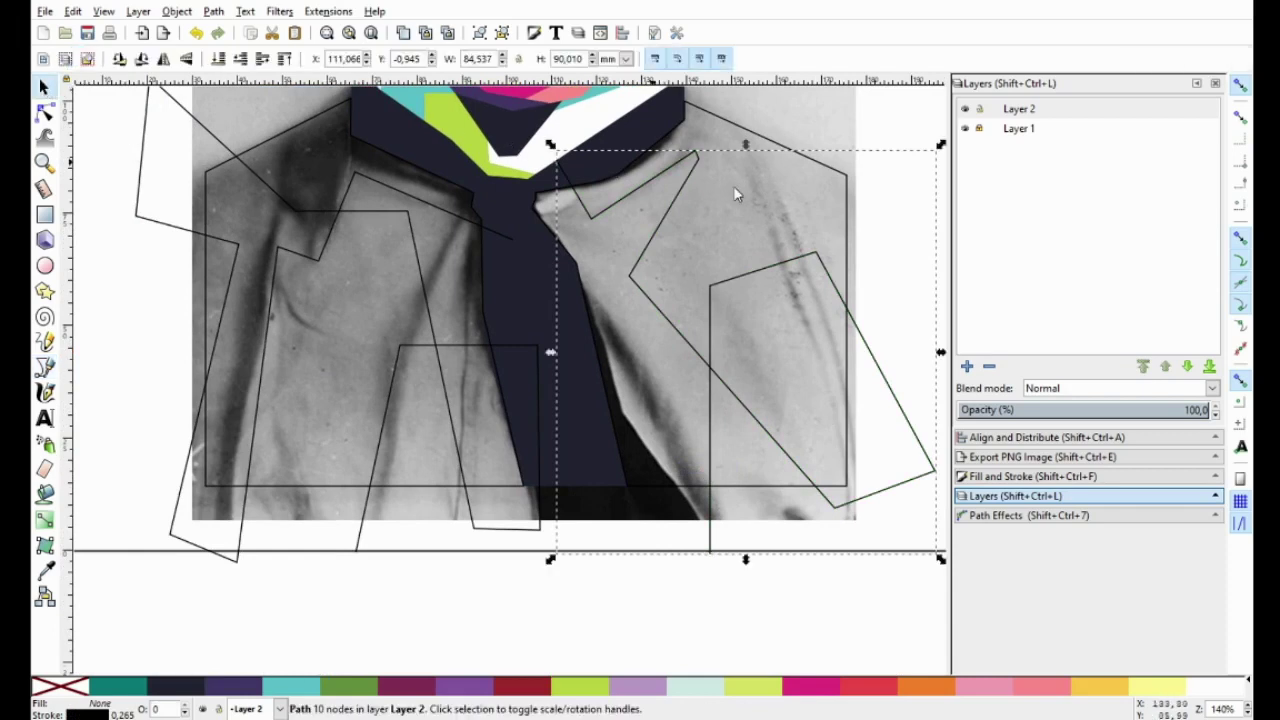
Divide the right shirt outline along the fold path and fill the pieces yellow-green
left_click(845, 184, "shift")
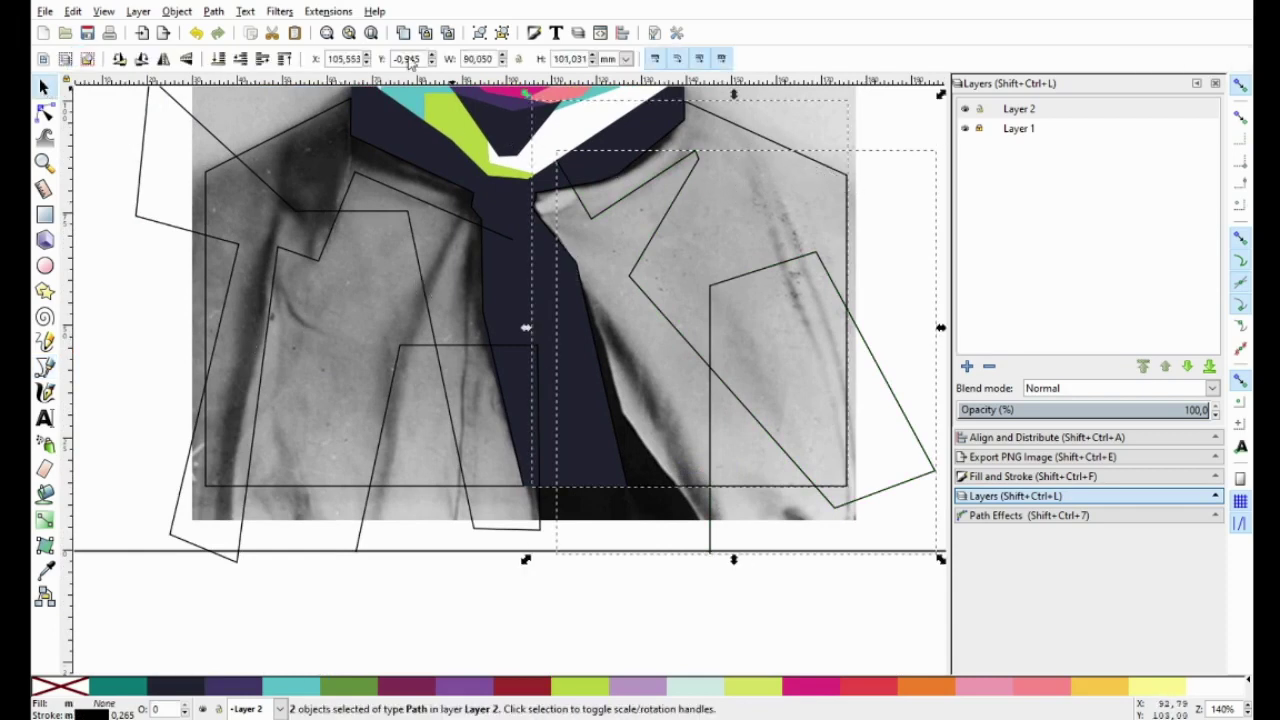
left_click(213, 11)
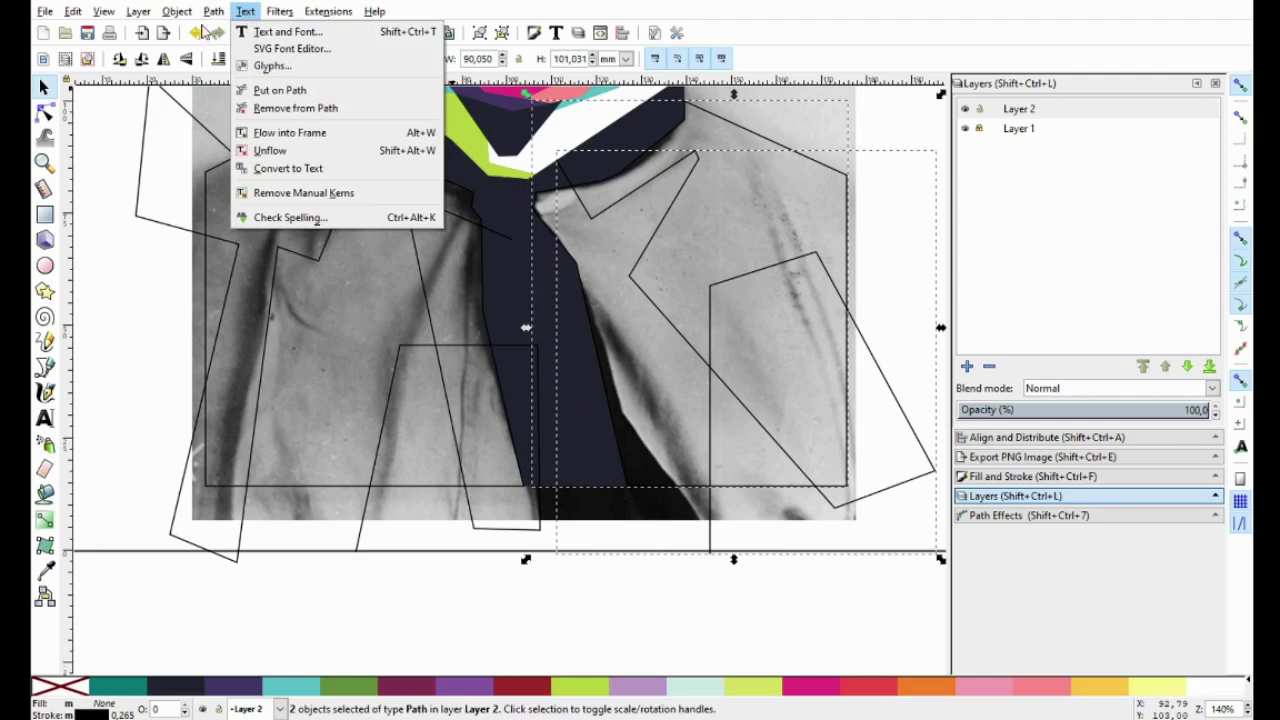
left_click(240, 181)
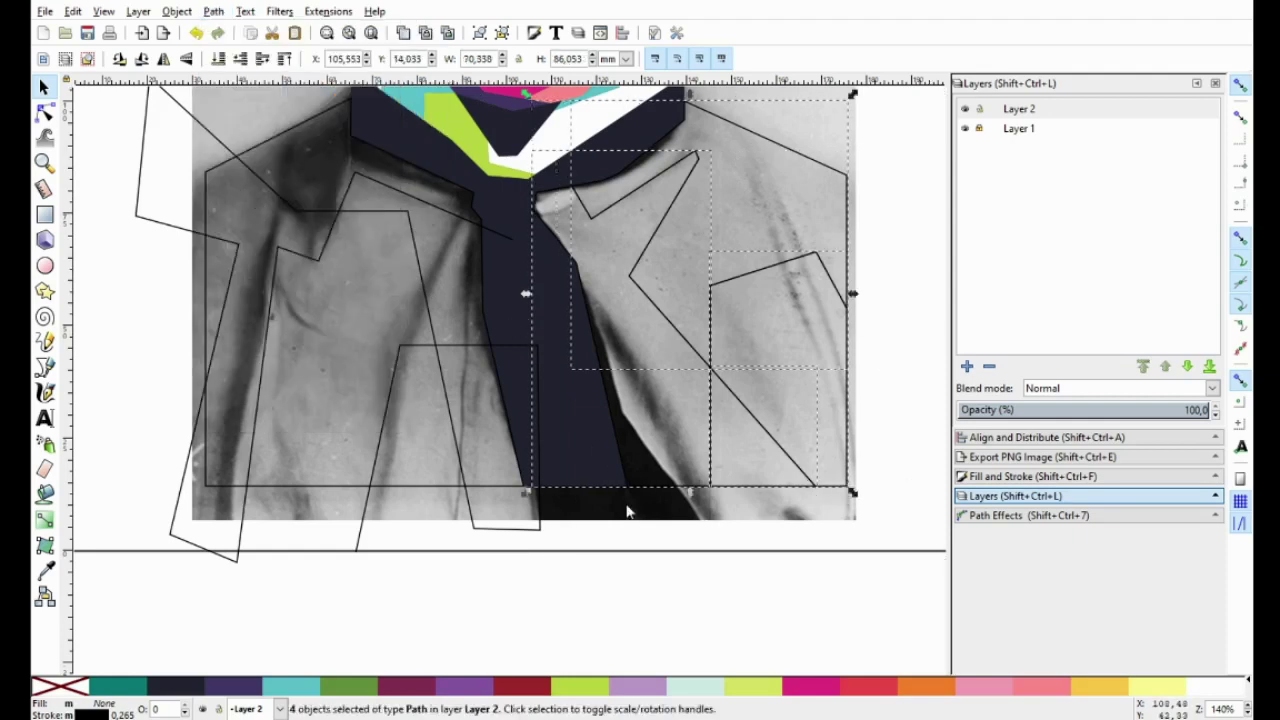
left_click(750, 692)
left_click(757, 609)
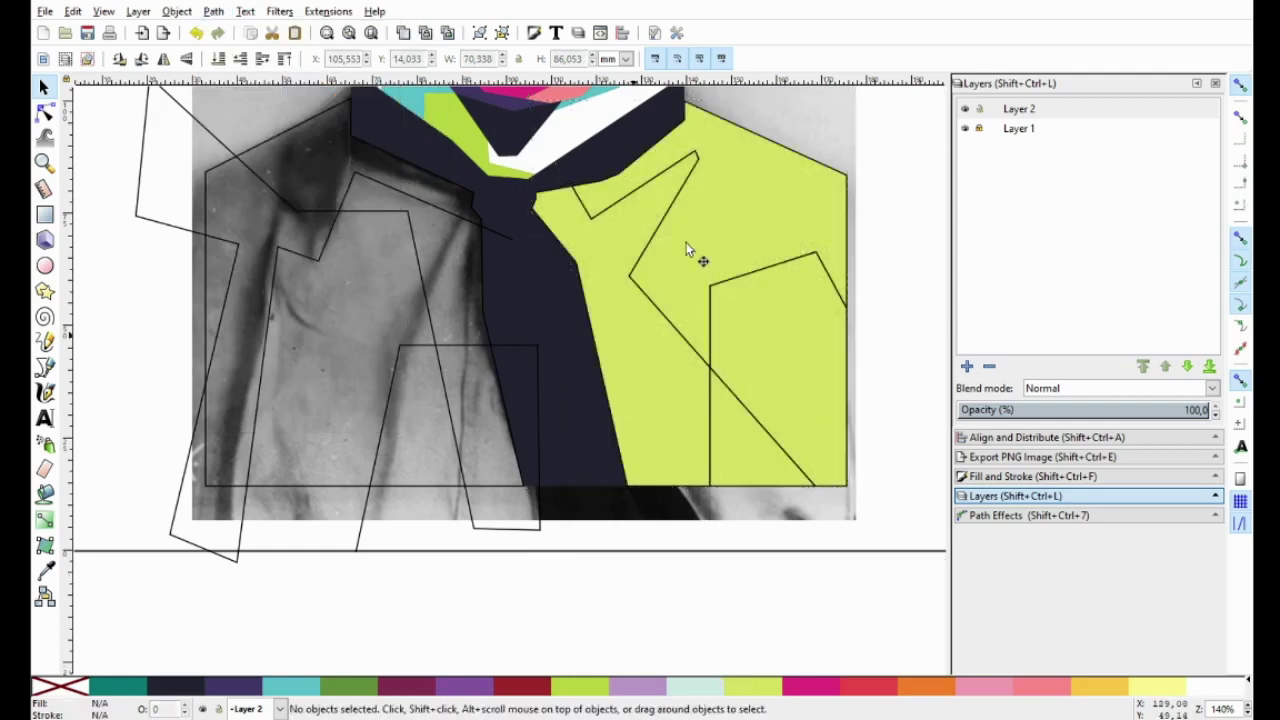
Colour the upper-right shirt piece white, another piece pale yellow, and the lower triangle pink
left_click(850, 342)
left_click(1226, 686)
left_click(621, 318)
left_click(775, 380)
left_click(1108, 688)
left_click(750, 451)
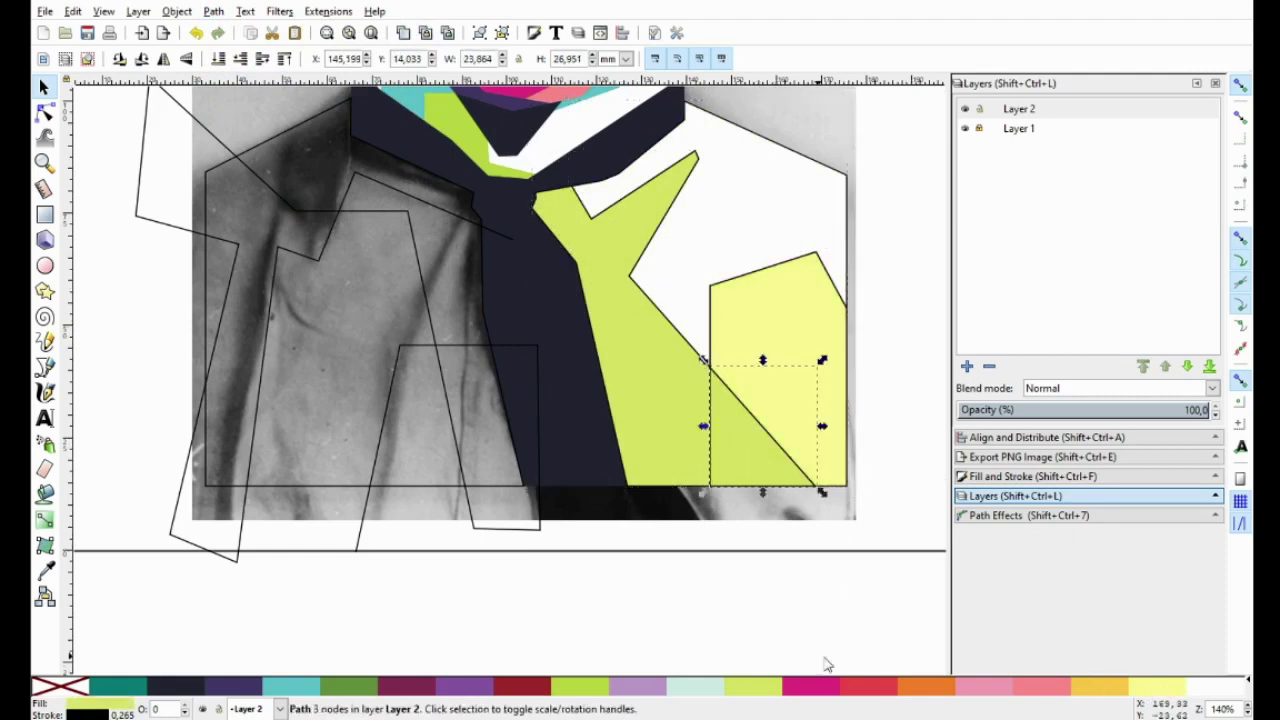
left_click(1092, 688)
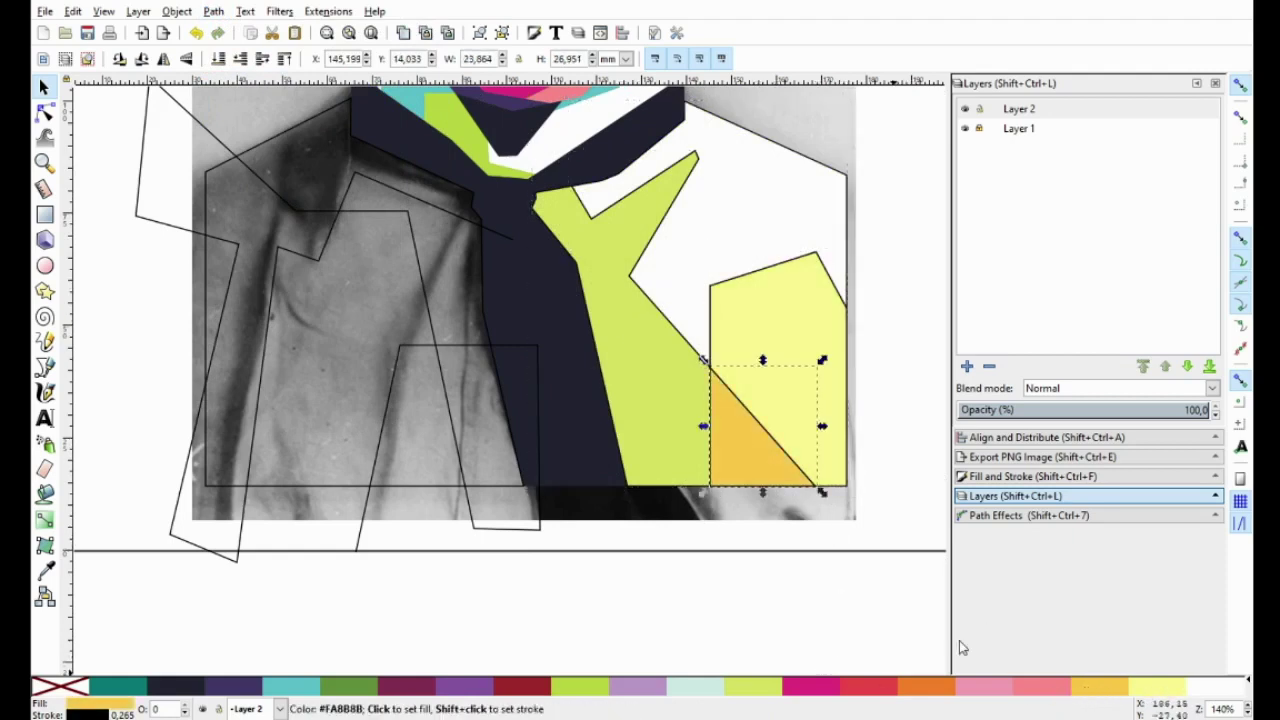
left_click(1043, 687)
Undo a trial teal on the strip beside the tie and select the two left outlines
left_click(680, 410)
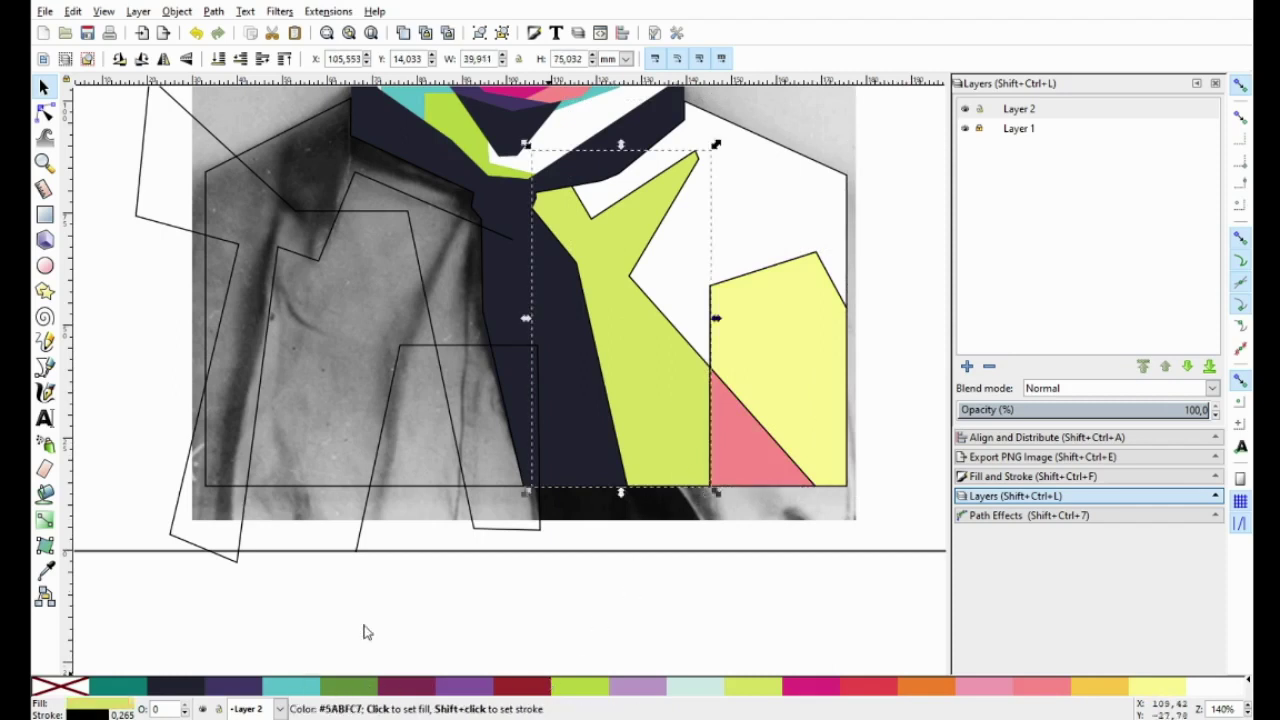
left_click(291, 687)
left_click(746, 444)
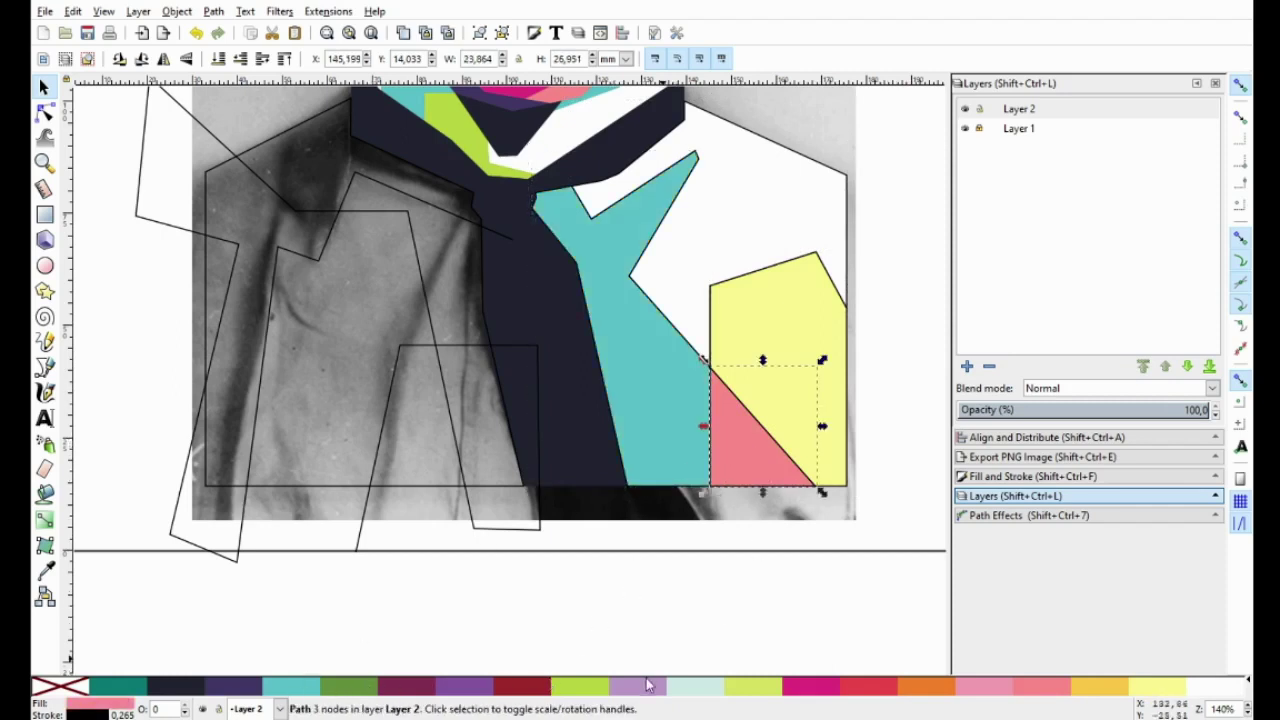
key("ctrl+z")
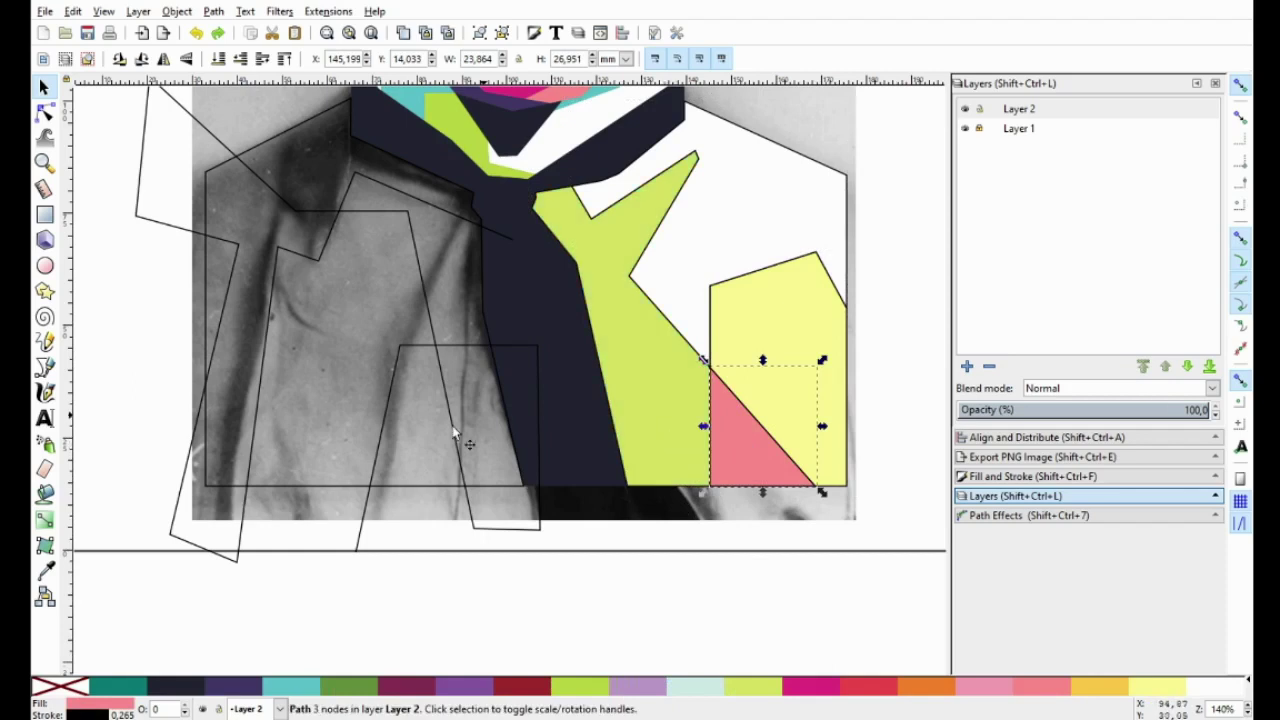
left_click(428, 484)
left_click(284, 193, "shift")
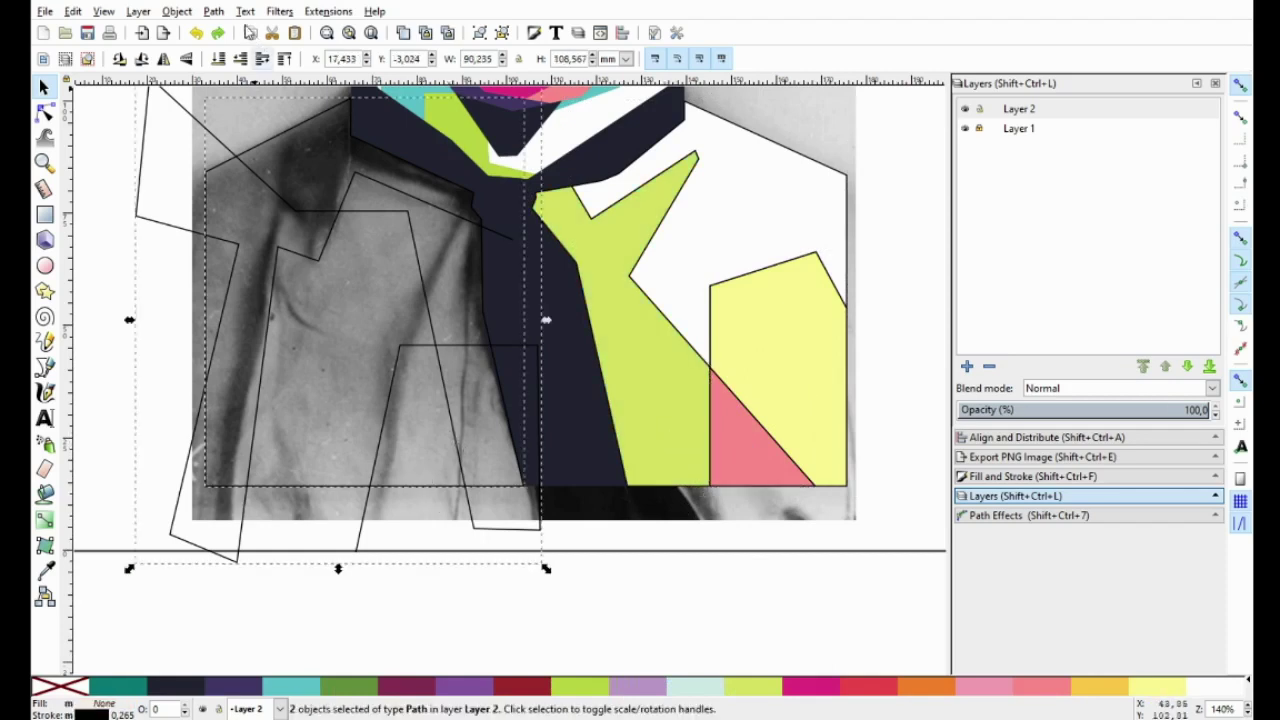
Divide the overlapping left outlines into separate pieces and fill them purple
left_click(213, 11)
left_click(245, 178)
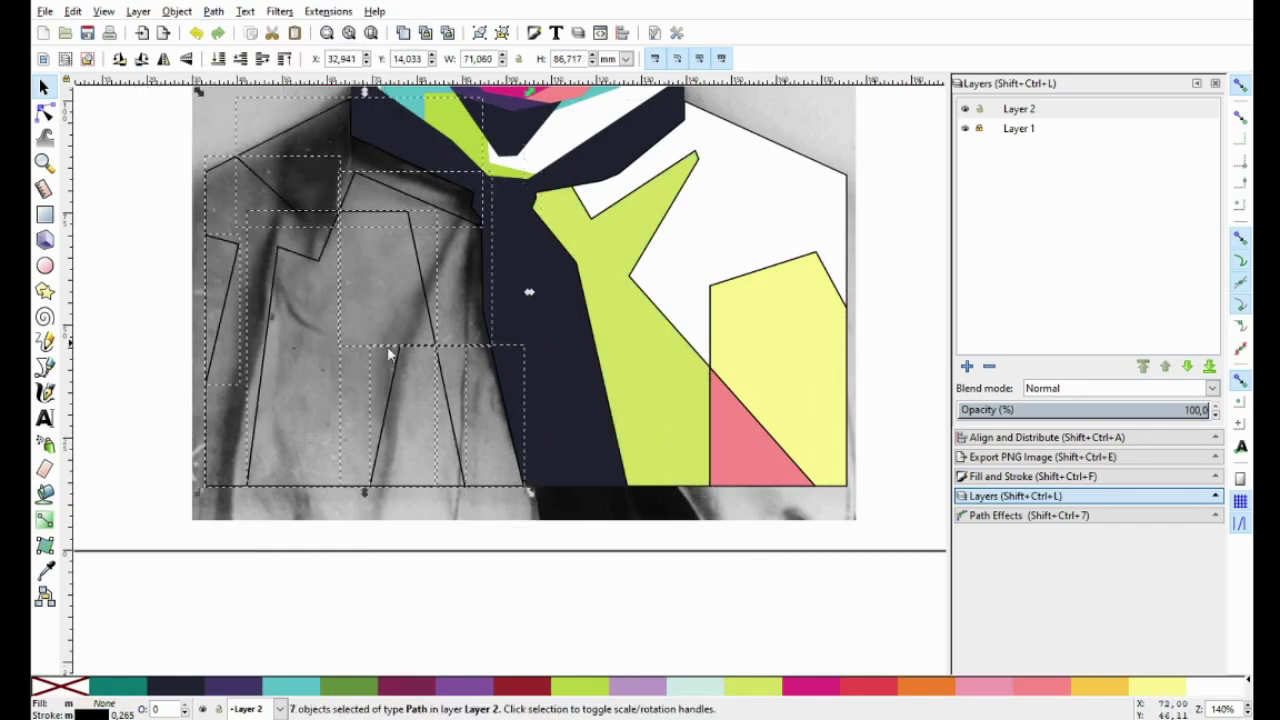
scroll(487, 517, "down", 1)
left_click(465, 686)
key("Escape")
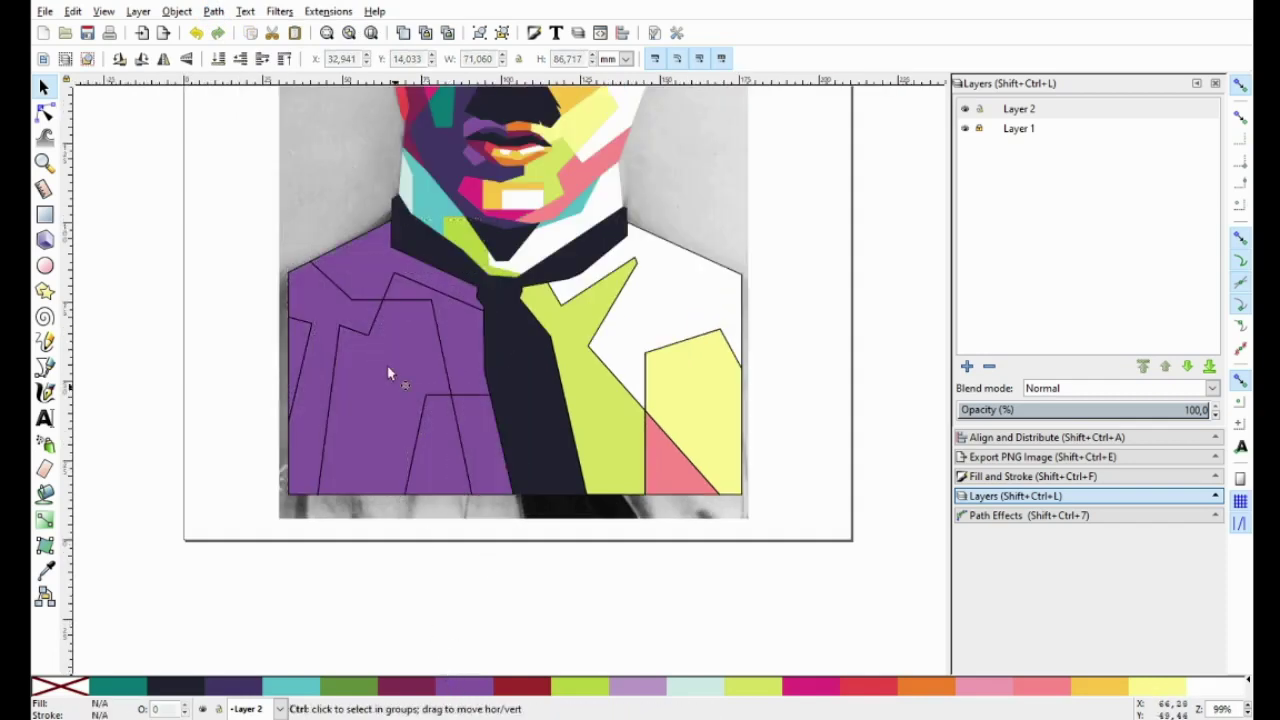
scroll(390, 373, "up", 1)
Recolour the shoulder piece dark magenta, the small piece magenta and the large piece yellow-orange
left_click(379, 295)
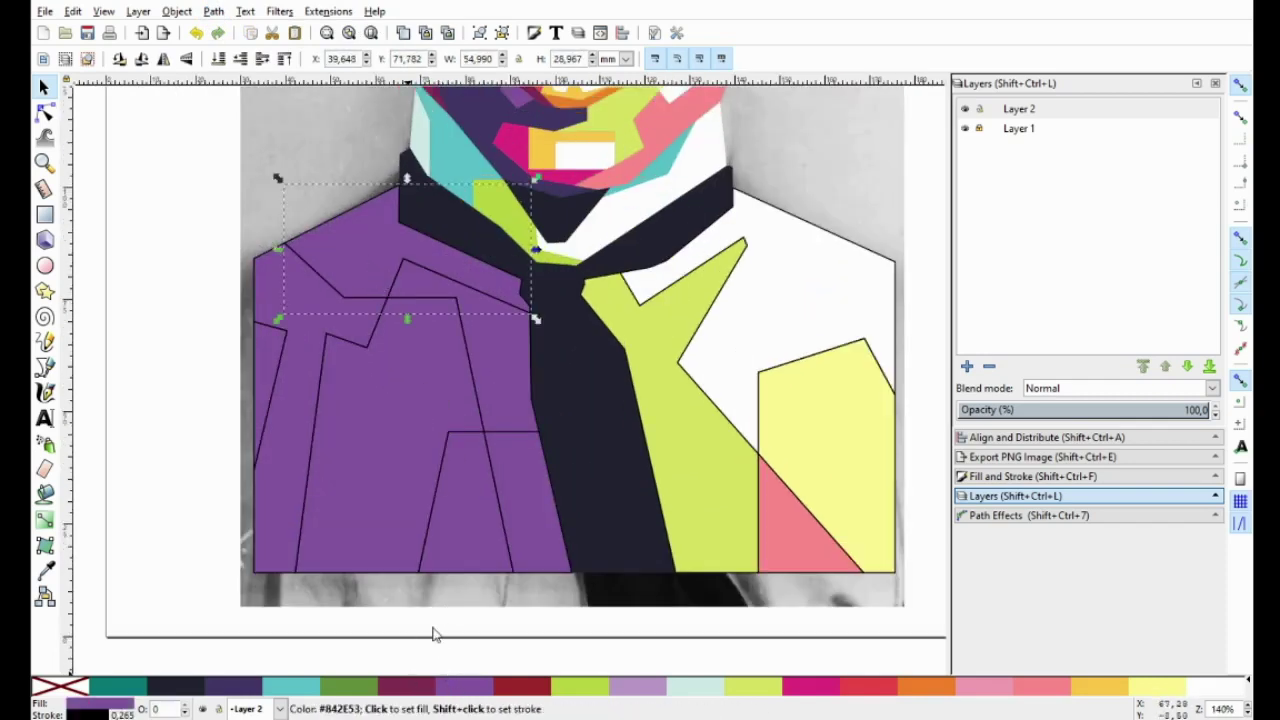
left_click(409, 687)
left_click(489, 345)
left_click(553, 569)
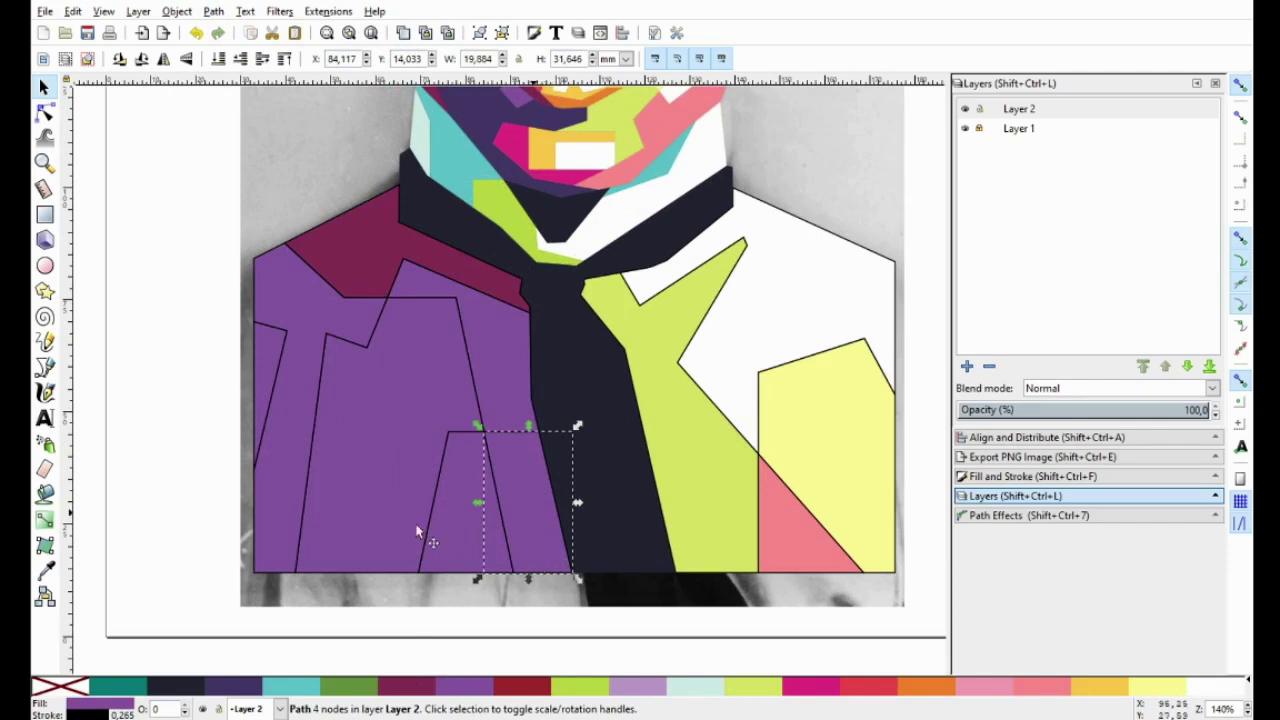
key("End")
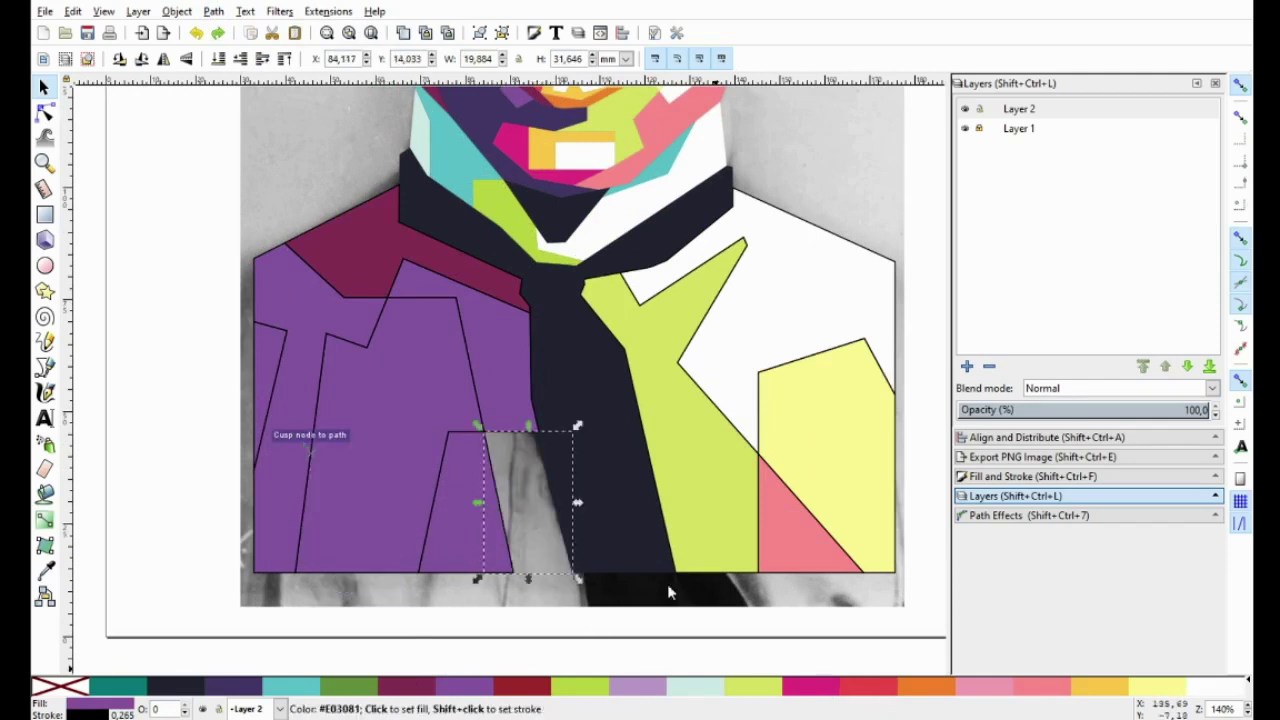
left_click(810, 687)
left_click(400, 450)
key("End")
left_click(1032, 696)
left_click(478, 483)
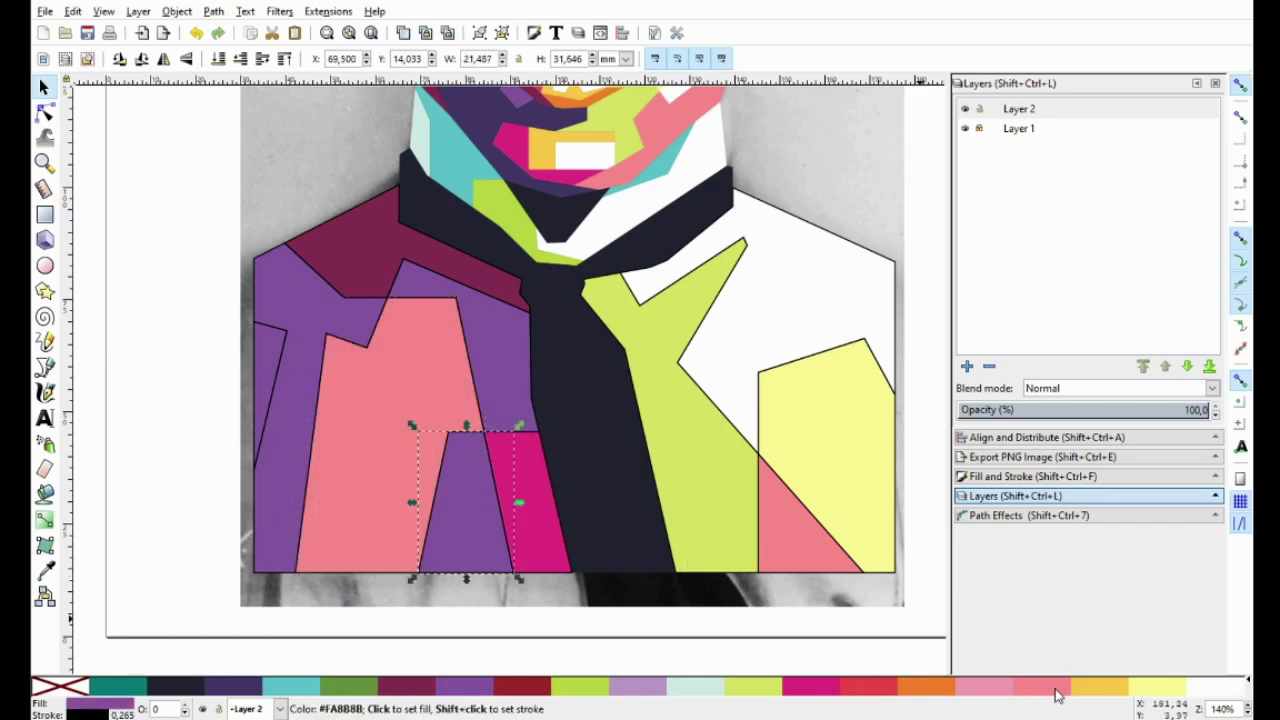
left_click(400, 424)
left_click(1072, 695)
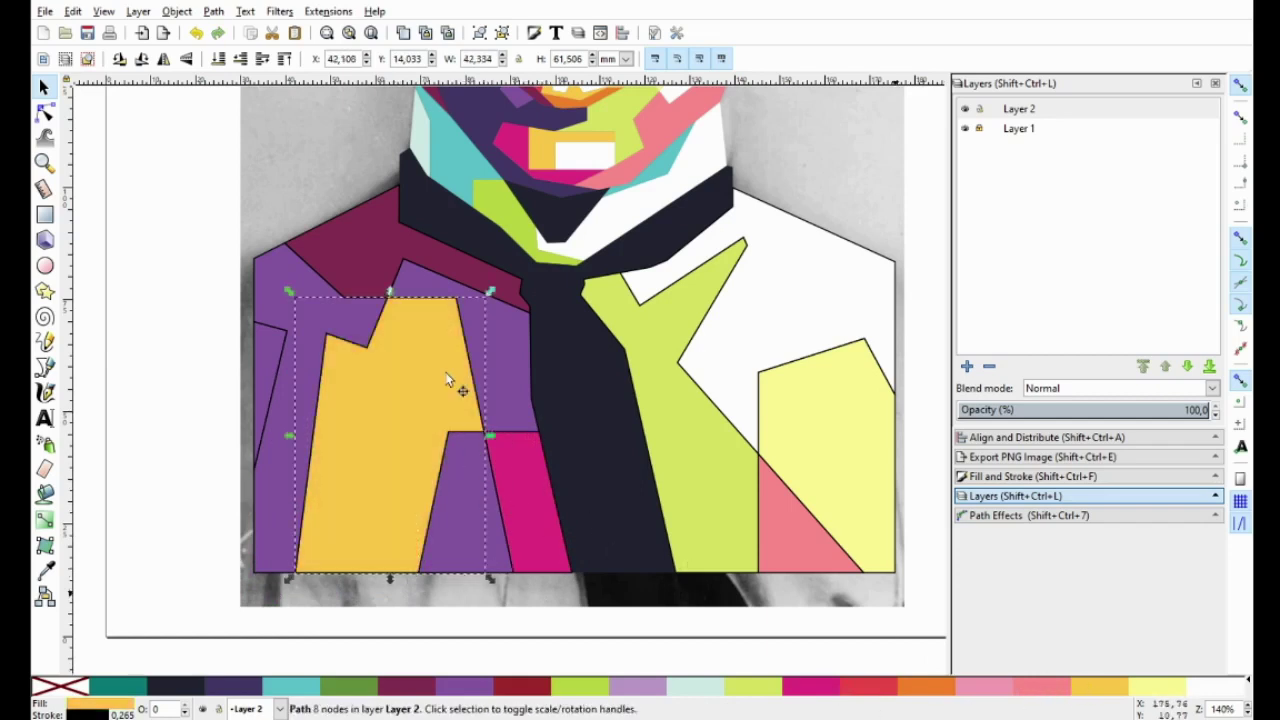
Colour the top shoulder pieces teal and light cyan, and the trapezoid salmon pink
left_click(328, 266)
left_click(140, 688)
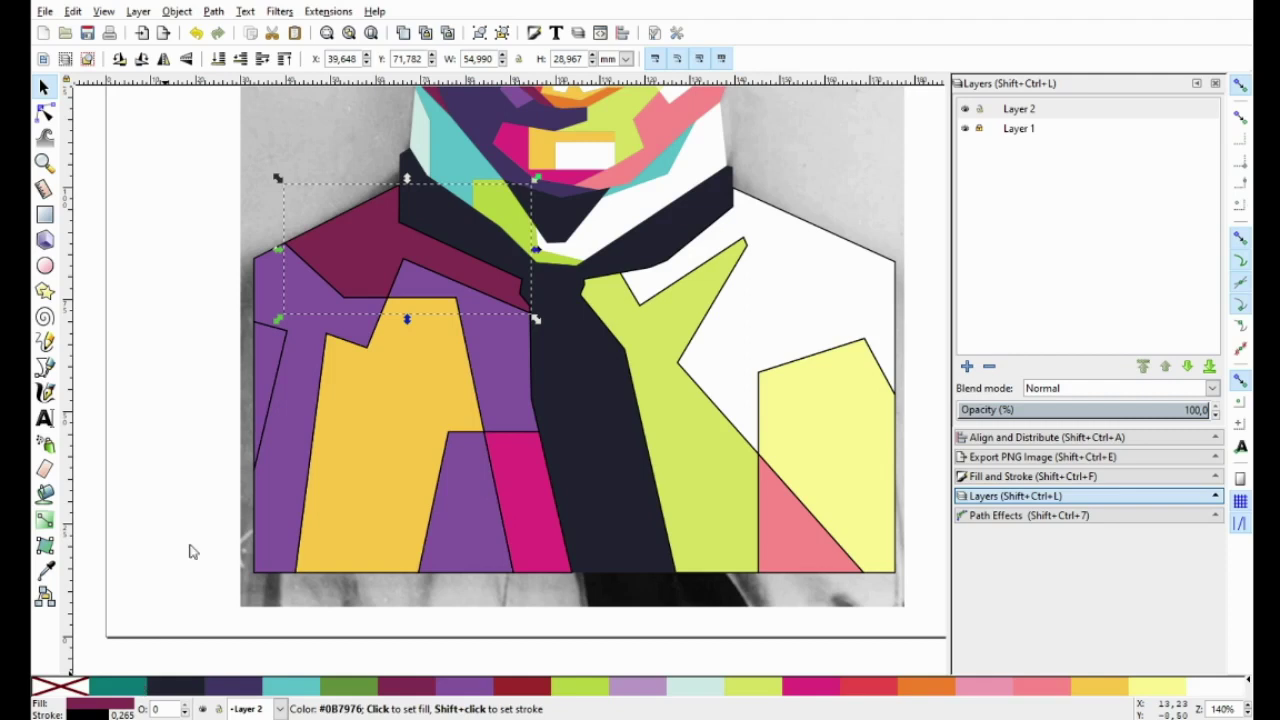
left_click(287, 686)
left_click(497, 497)
left_click(480, 545)
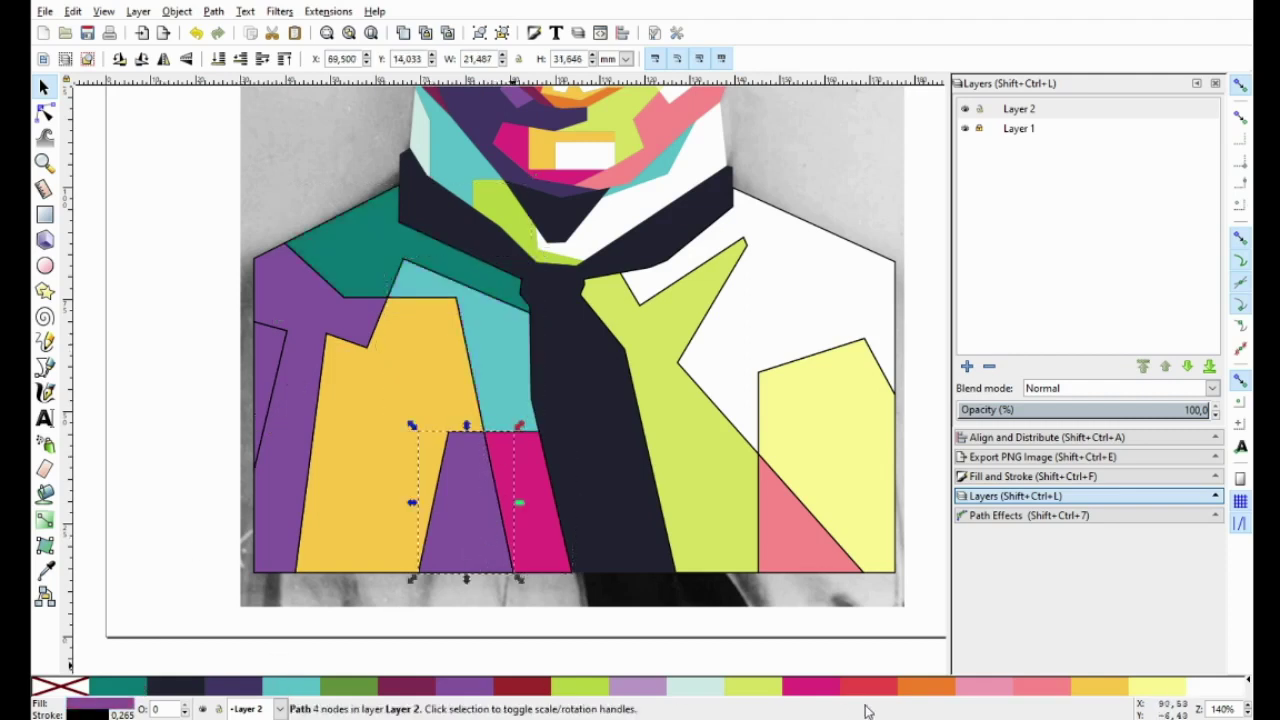
left_click(1040, 686)
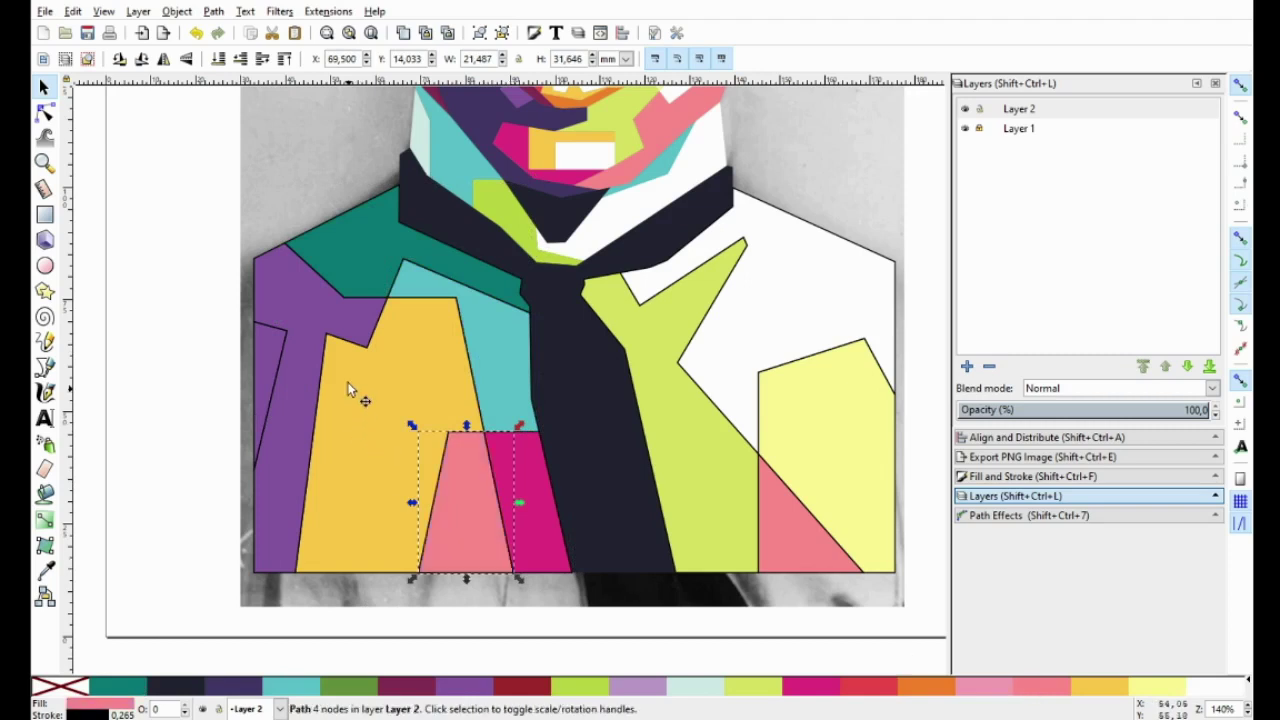
left_click(314, 308)
key("End")
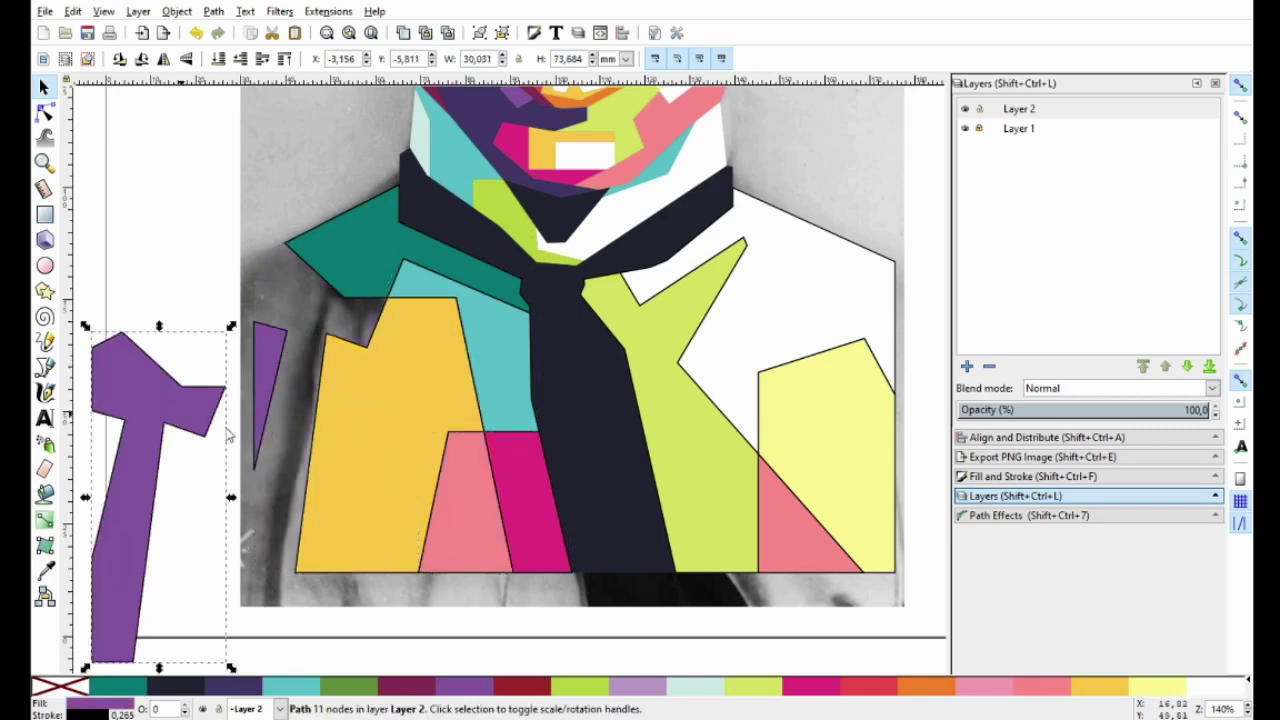
Fill the thin sliver at the left edge orange after undoing a trial green
scroll(278, 355, "down", 2)
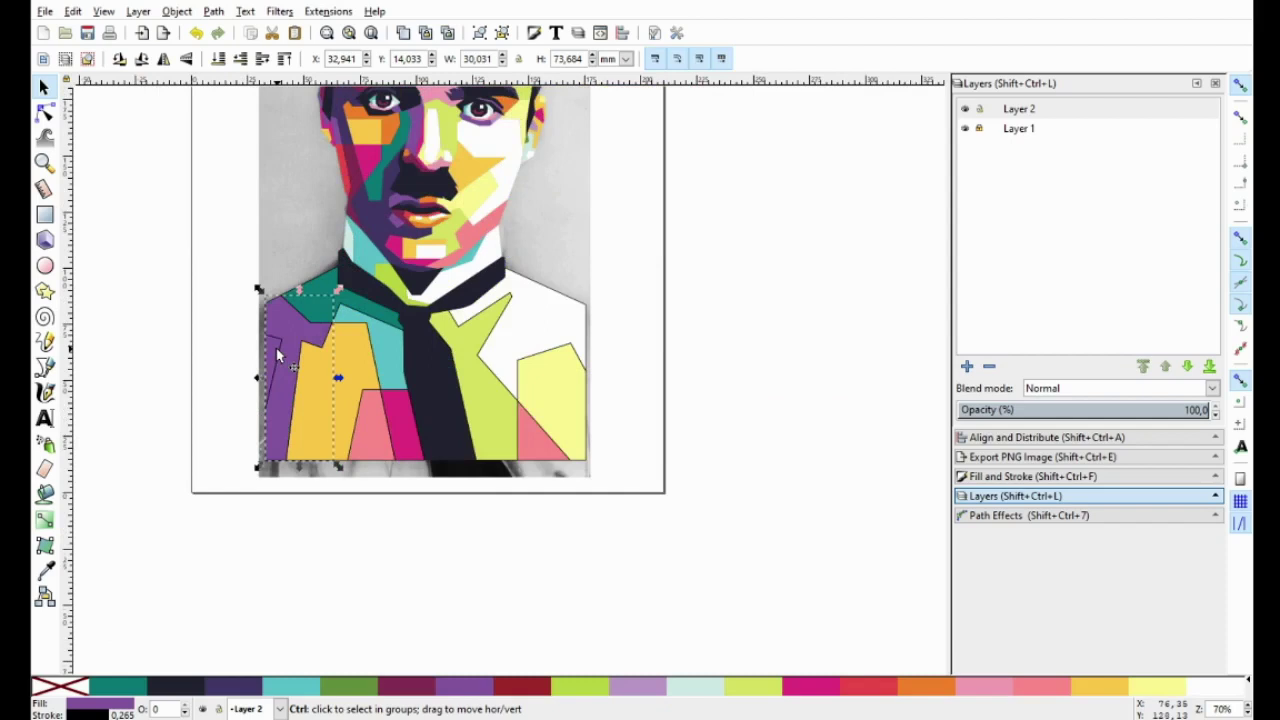
scroll(279, 362, "up", 2)
left_click(330, 687)
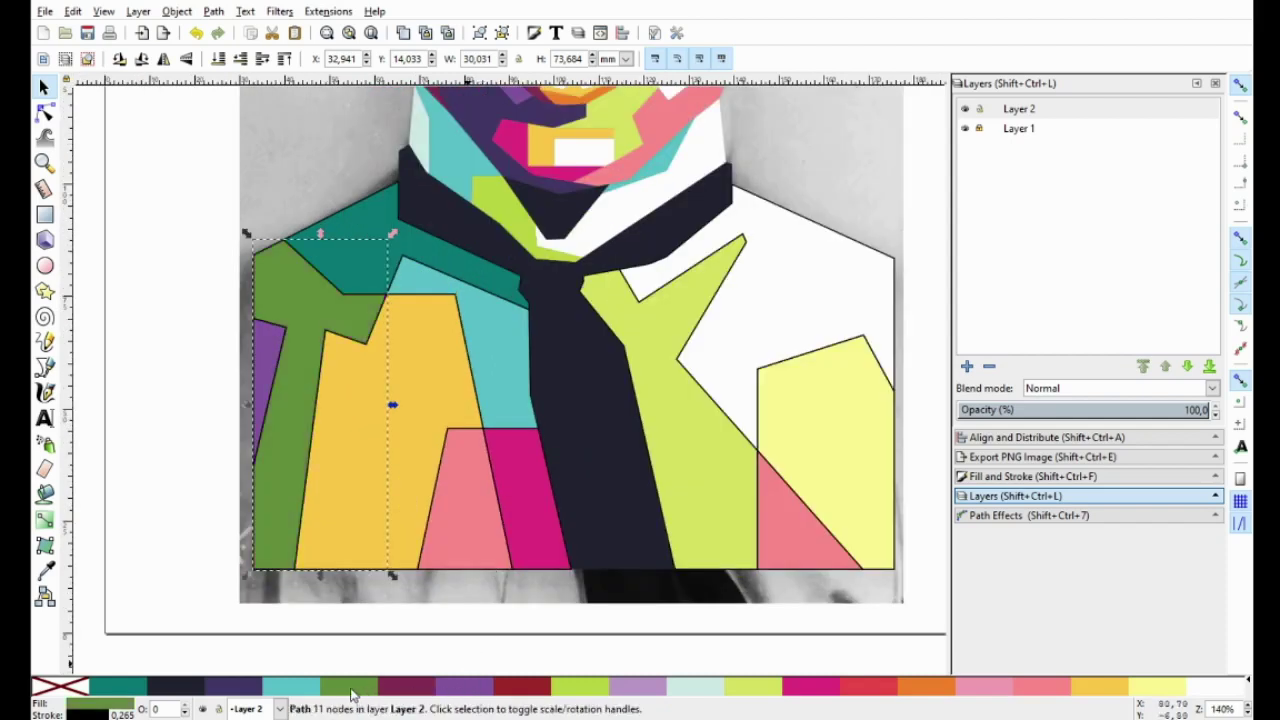
key("ctrl+z")
left_click(267, 362)
left_click(931, 687)
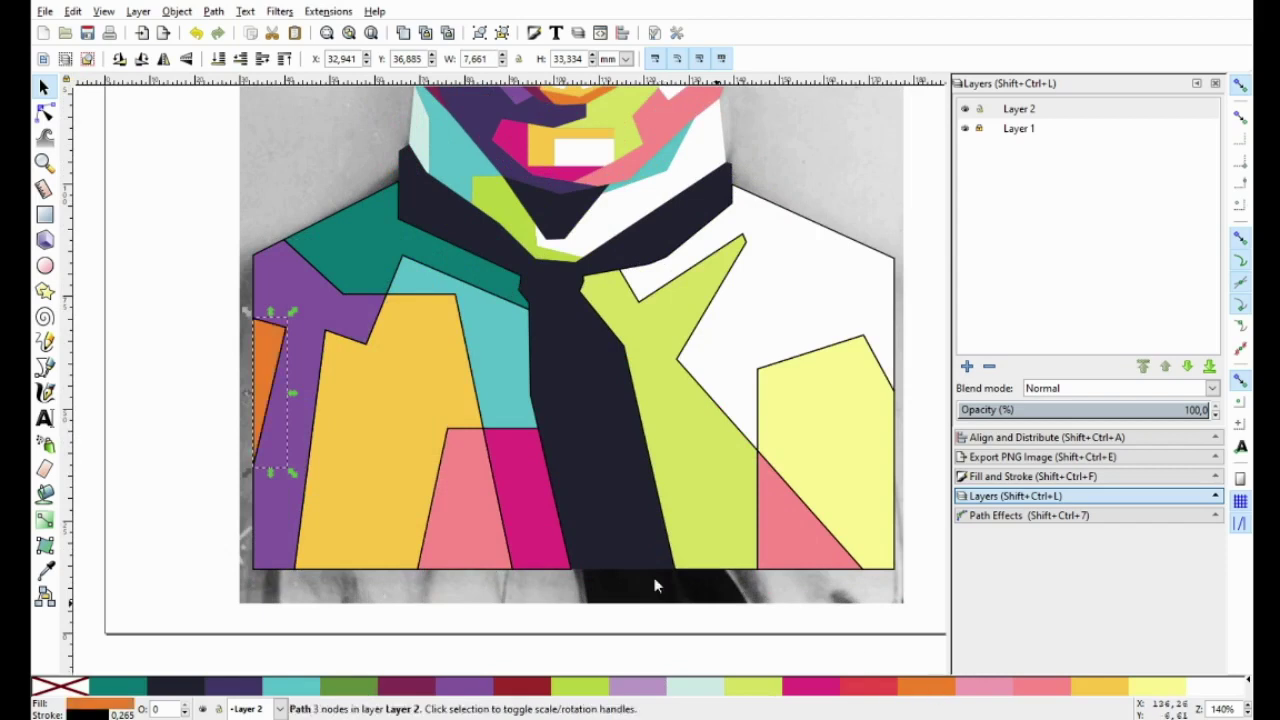
Fill the lower-right yellow panel pale mint after trying colours on other pieces
left_click(368, 232)
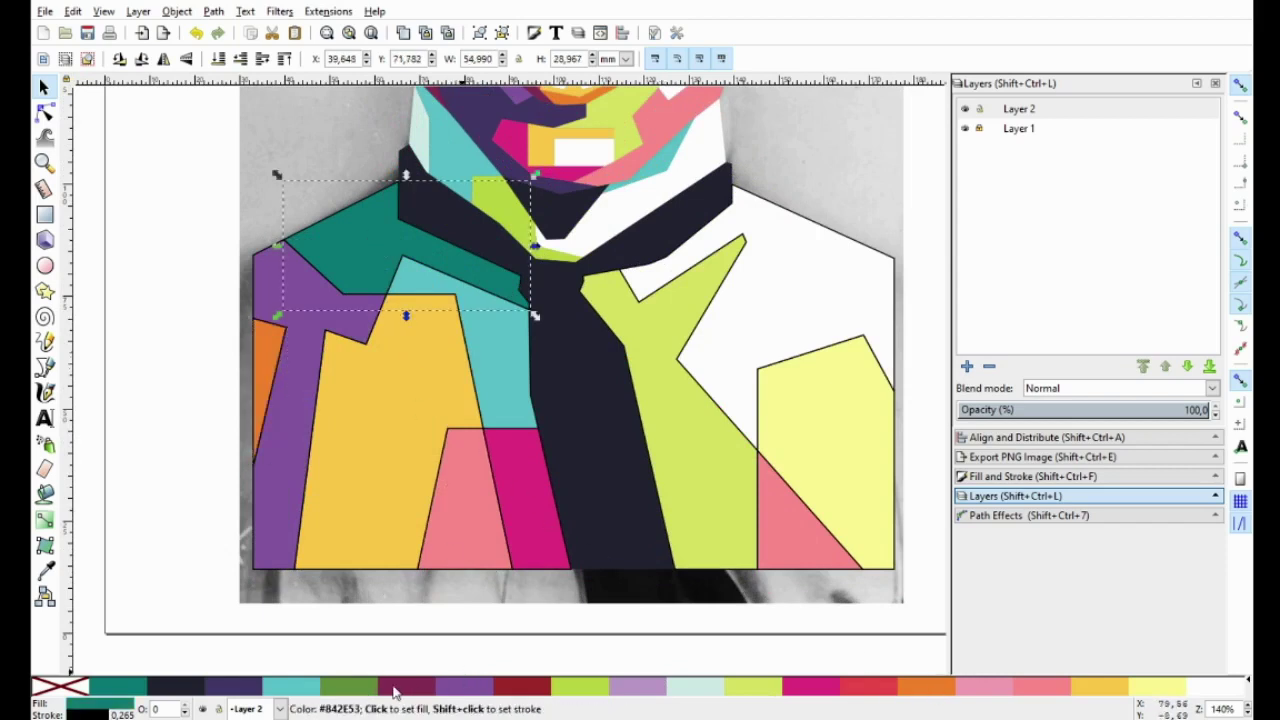
left_click(473, 690)
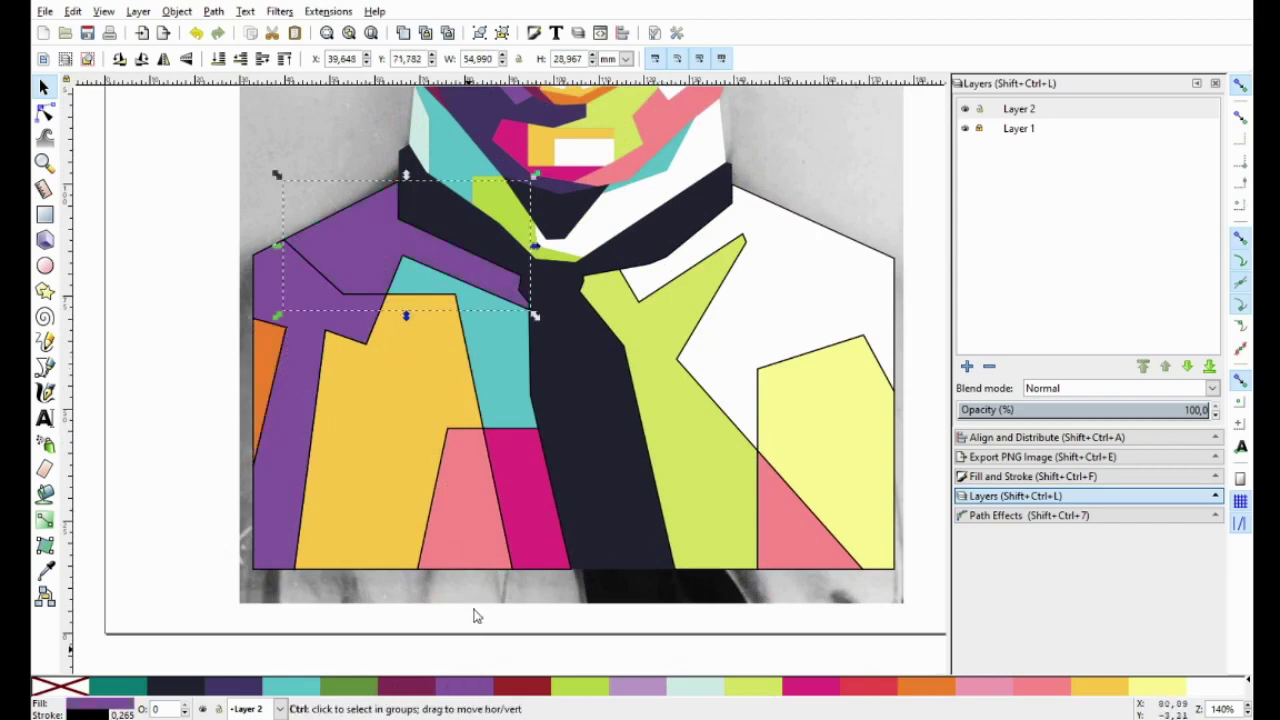
left_click(655, 350)
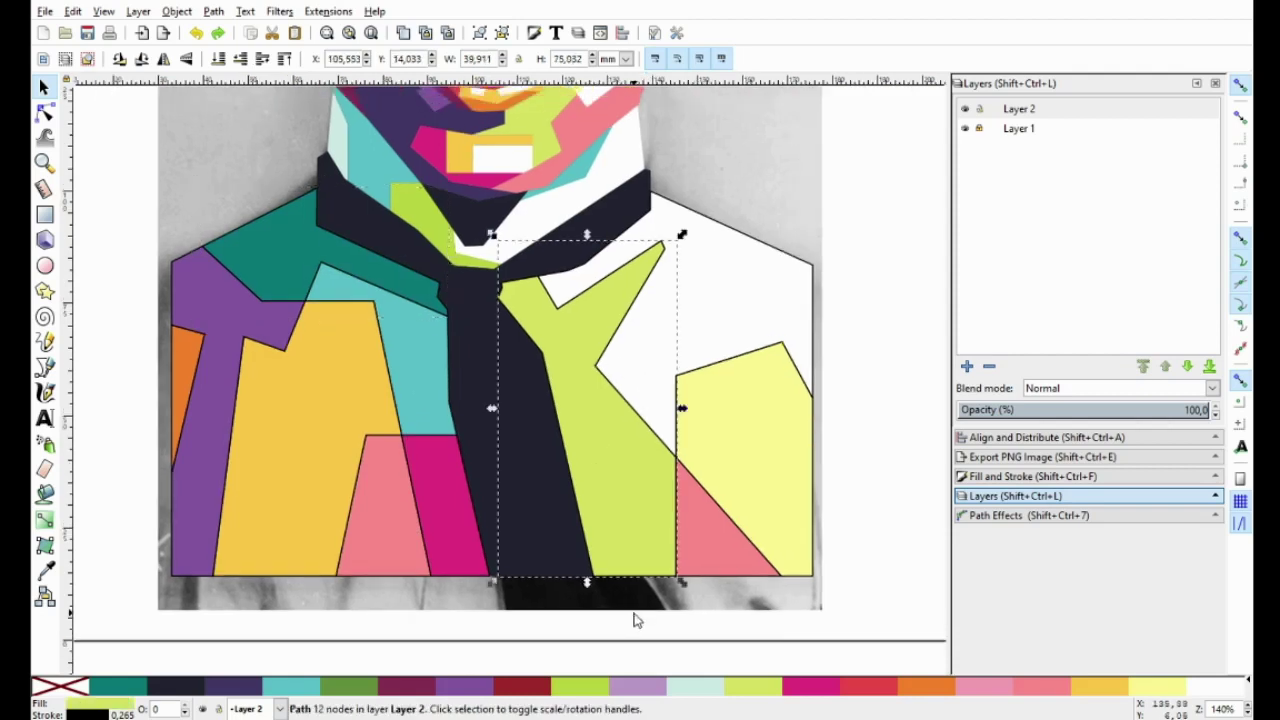
left_click(693, 688)
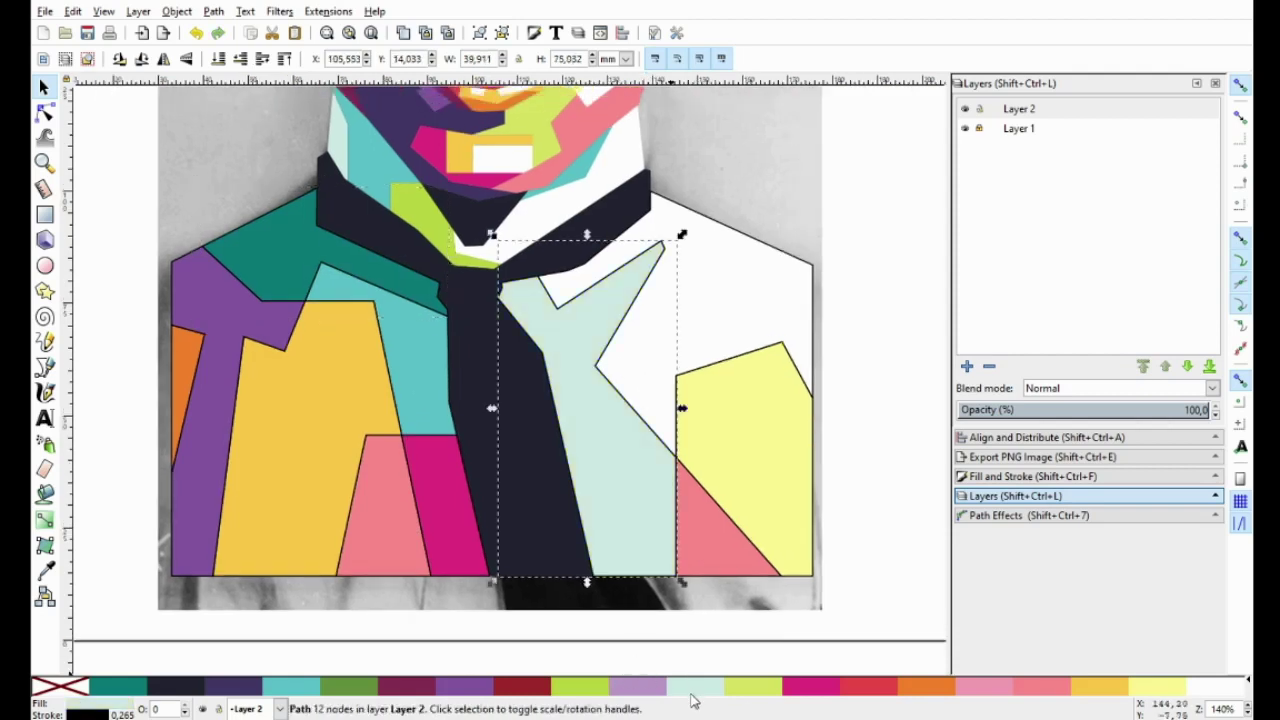
left_click(741, 517)
key("ctrl+z")
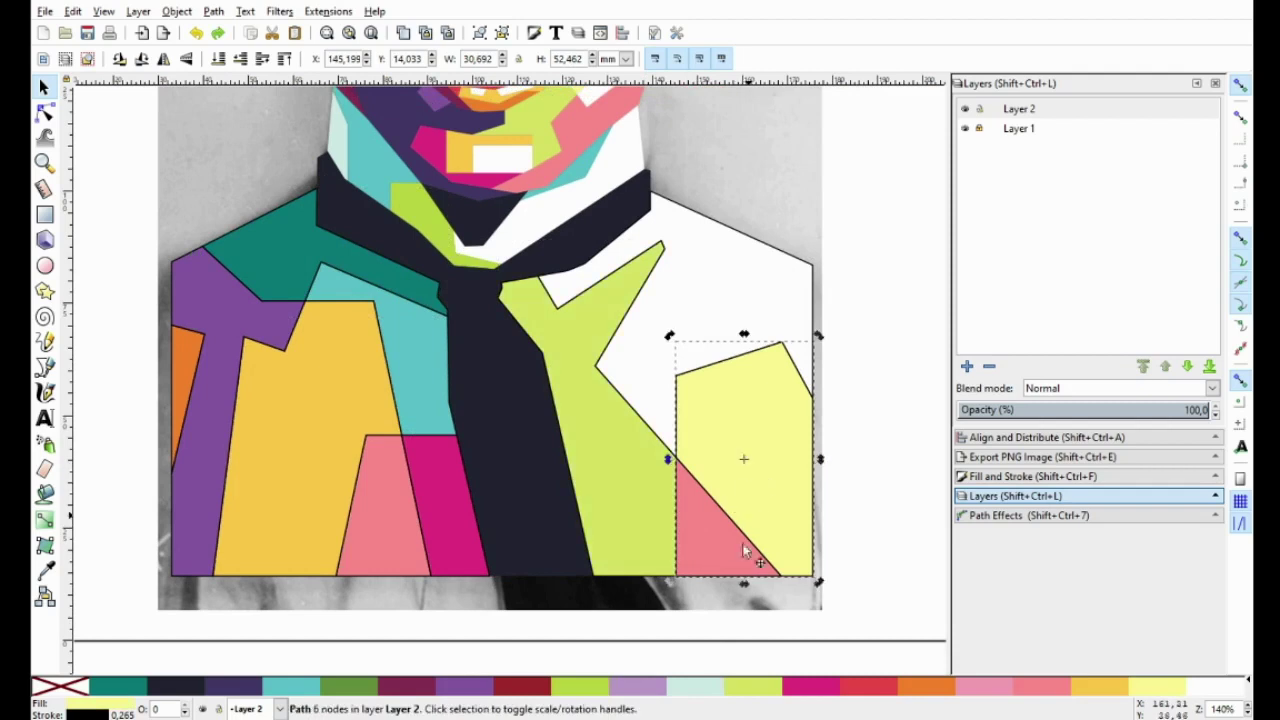
left_click(708, 688)
Fill the pink lower-right triangle teal and zoom out to the whole portrait
left_click(601, 476)
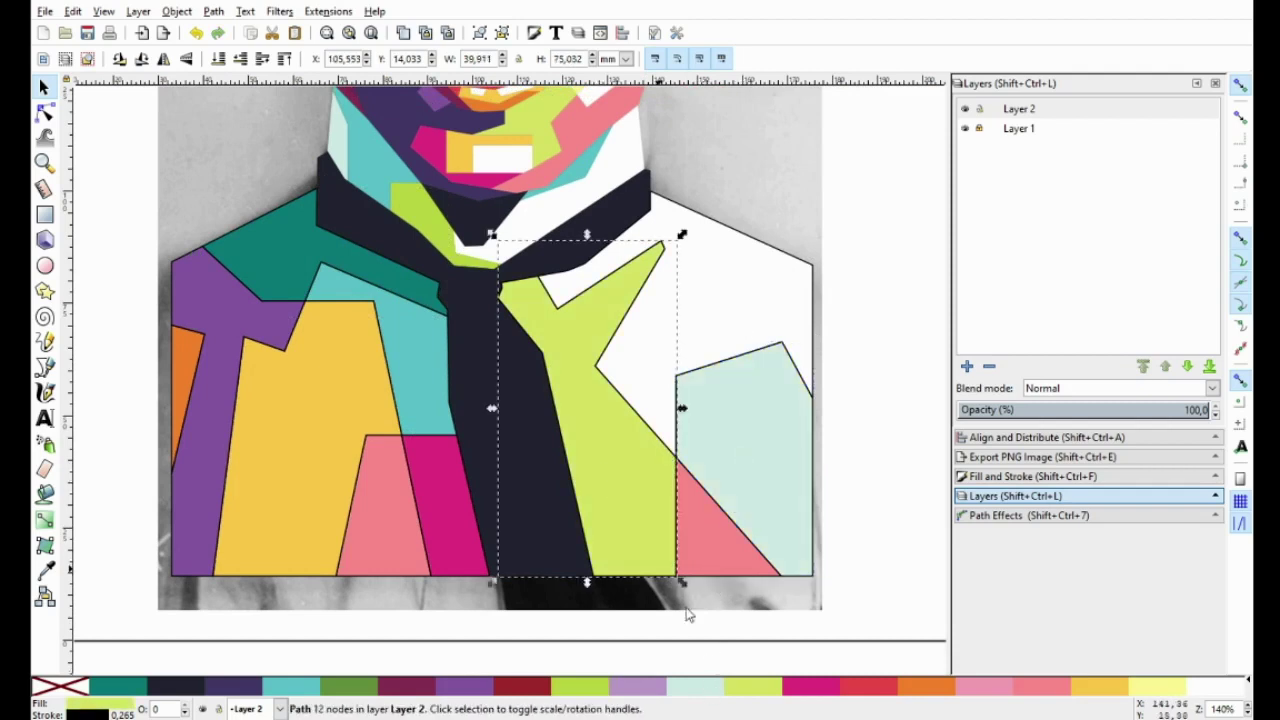
left_click(709, 547)
left_click(300, 688)
key("minus")
key("minus")
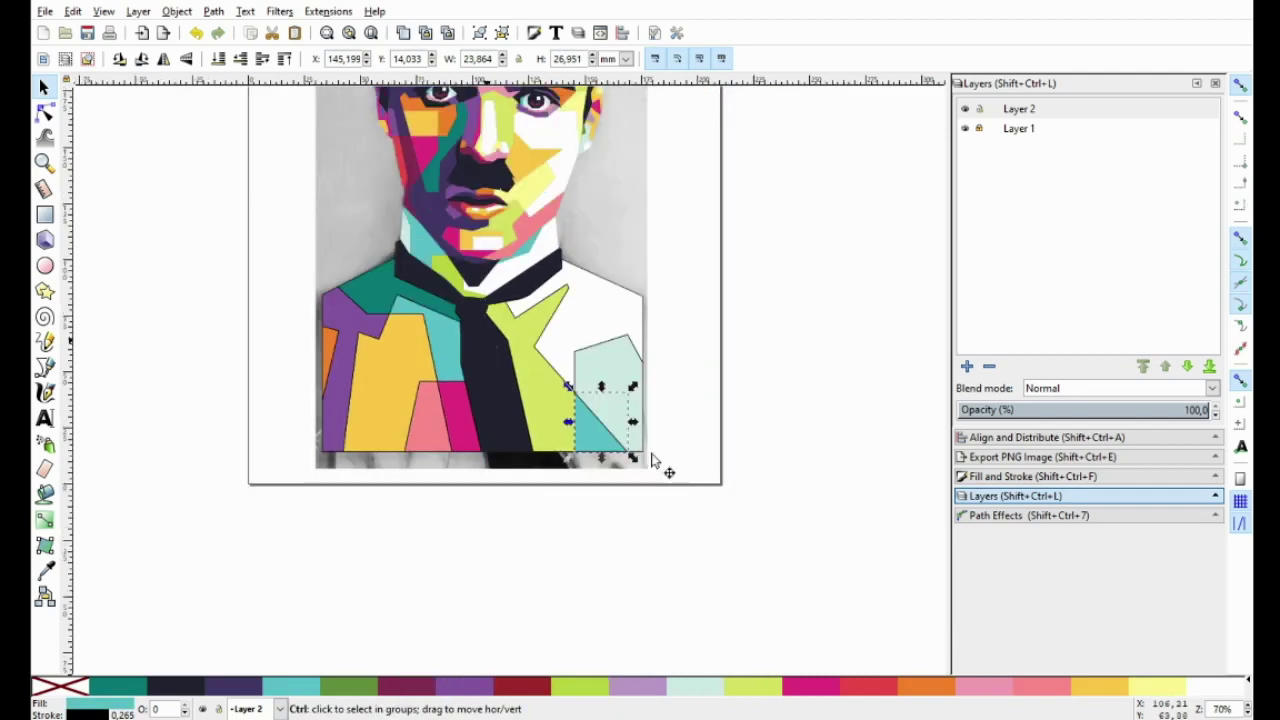
Set the stroke of all portrait shapes to None
left_click_drag(737, 492, 222, 210)
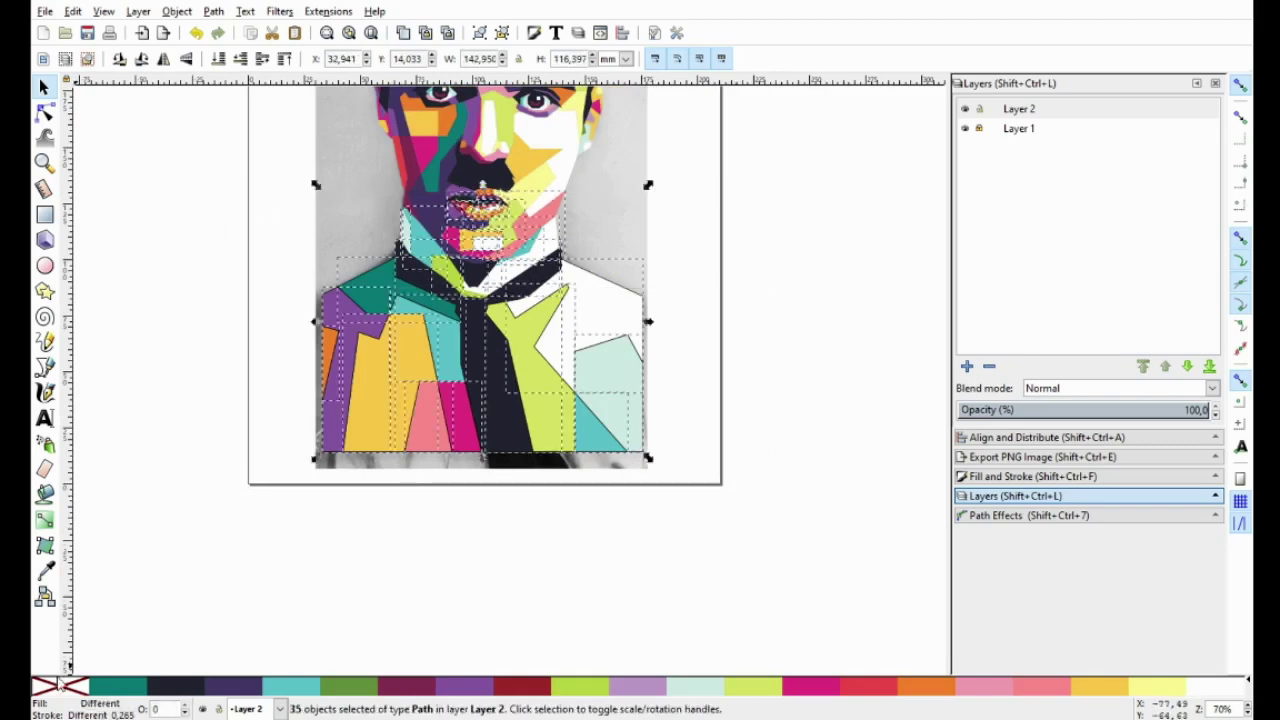
right_click(58, 686)
left_click(100, 614)
scroll(400, 340, "up", 2)
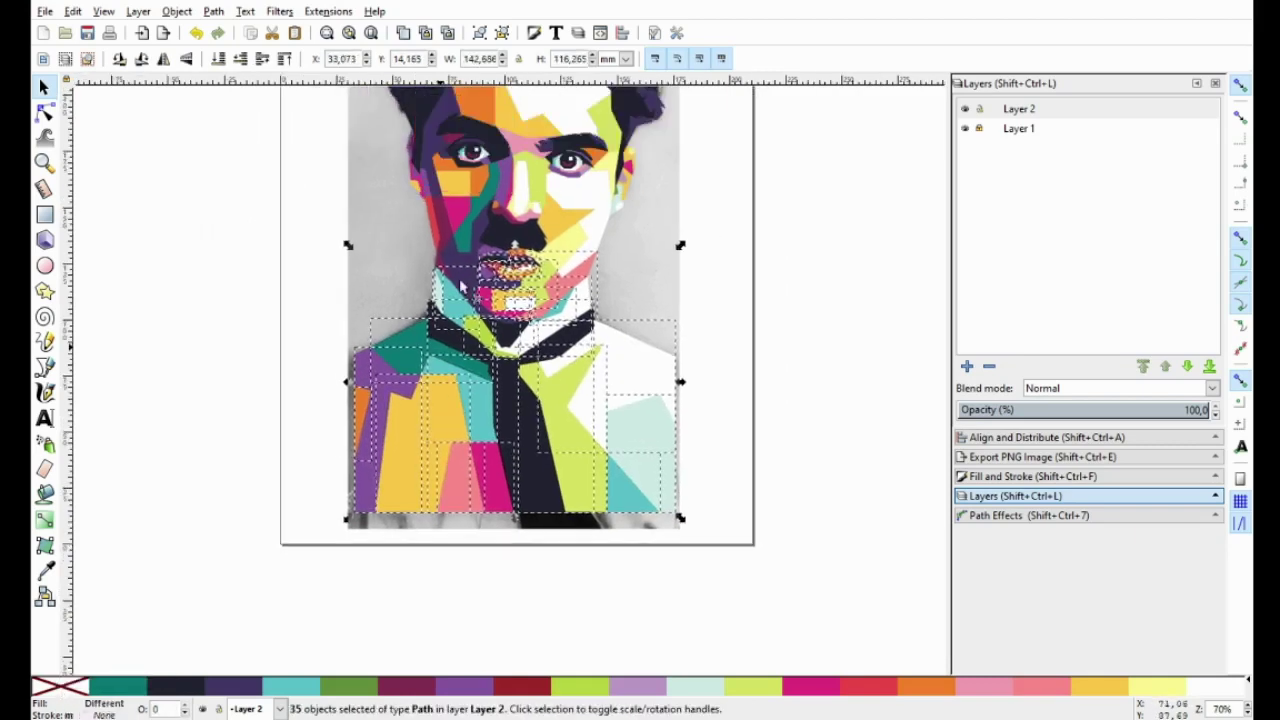
scroll(462, 287, "up", 1)
key("Escape")
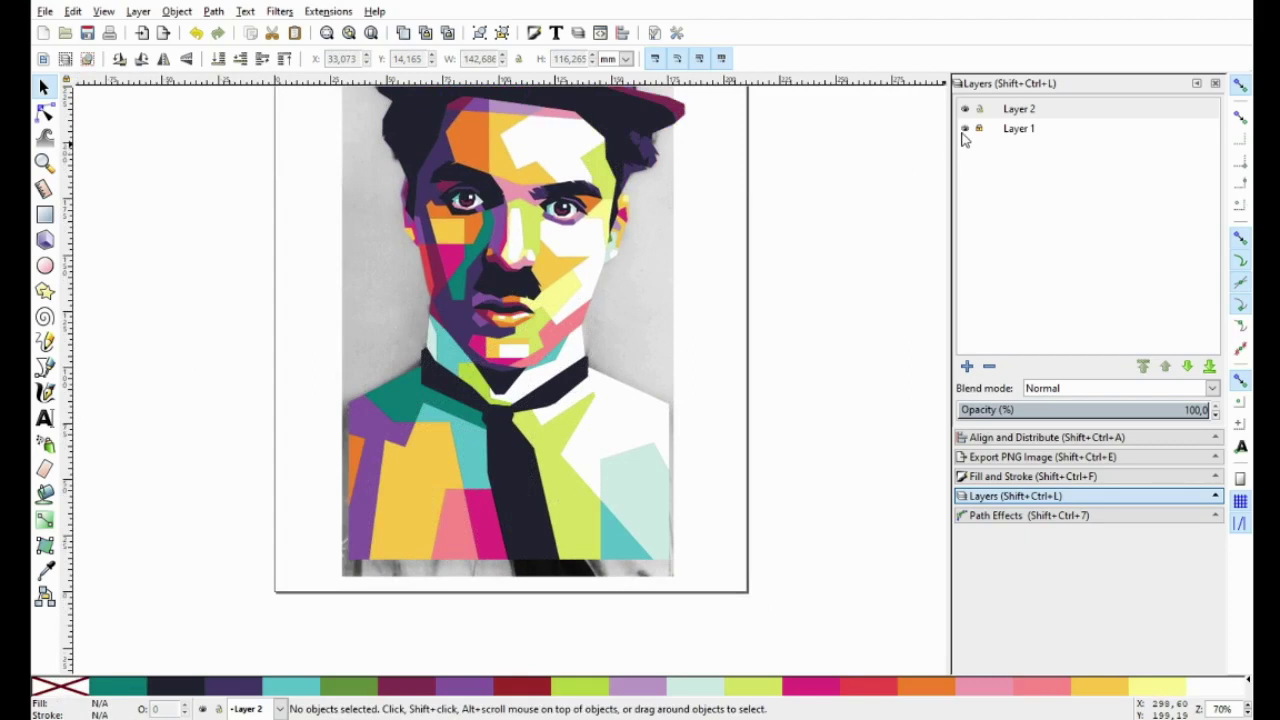
Hide the Layer 1 reference photo so the portrait stands alone on white
left_click(965, 128)
scroll(609, 289, "down", 1)
scroll(607, 354, "up", 1)
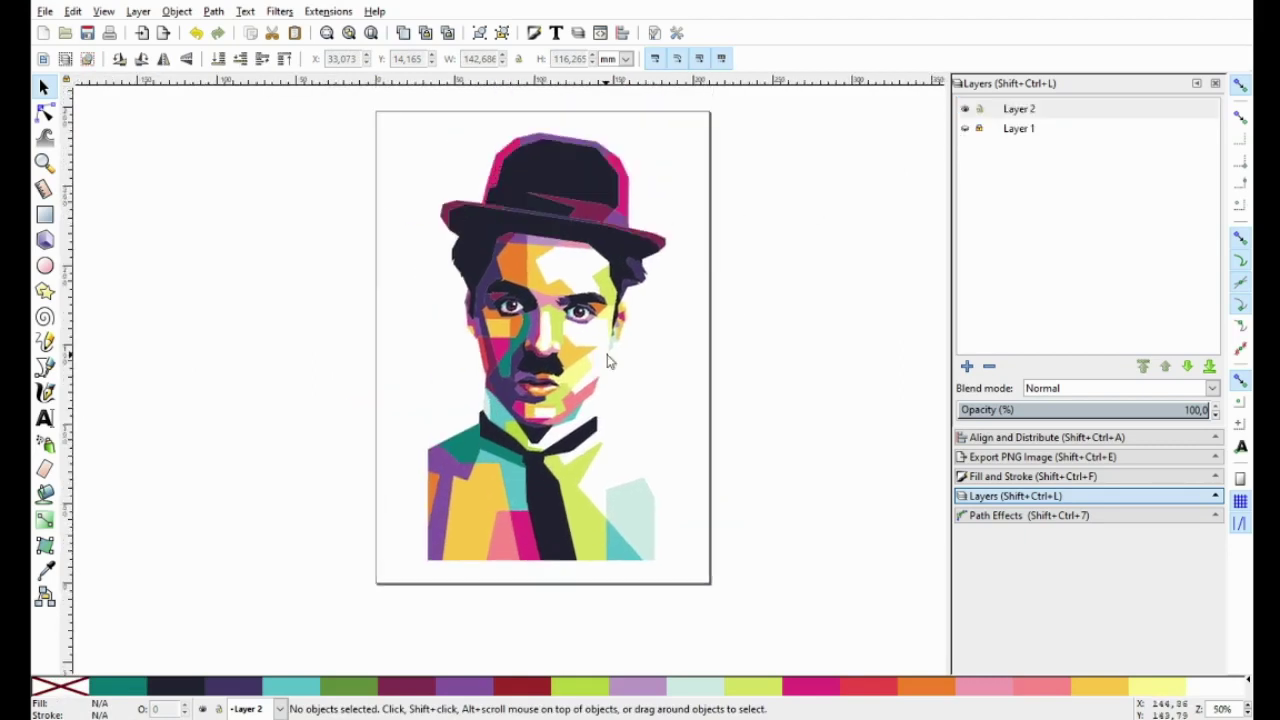